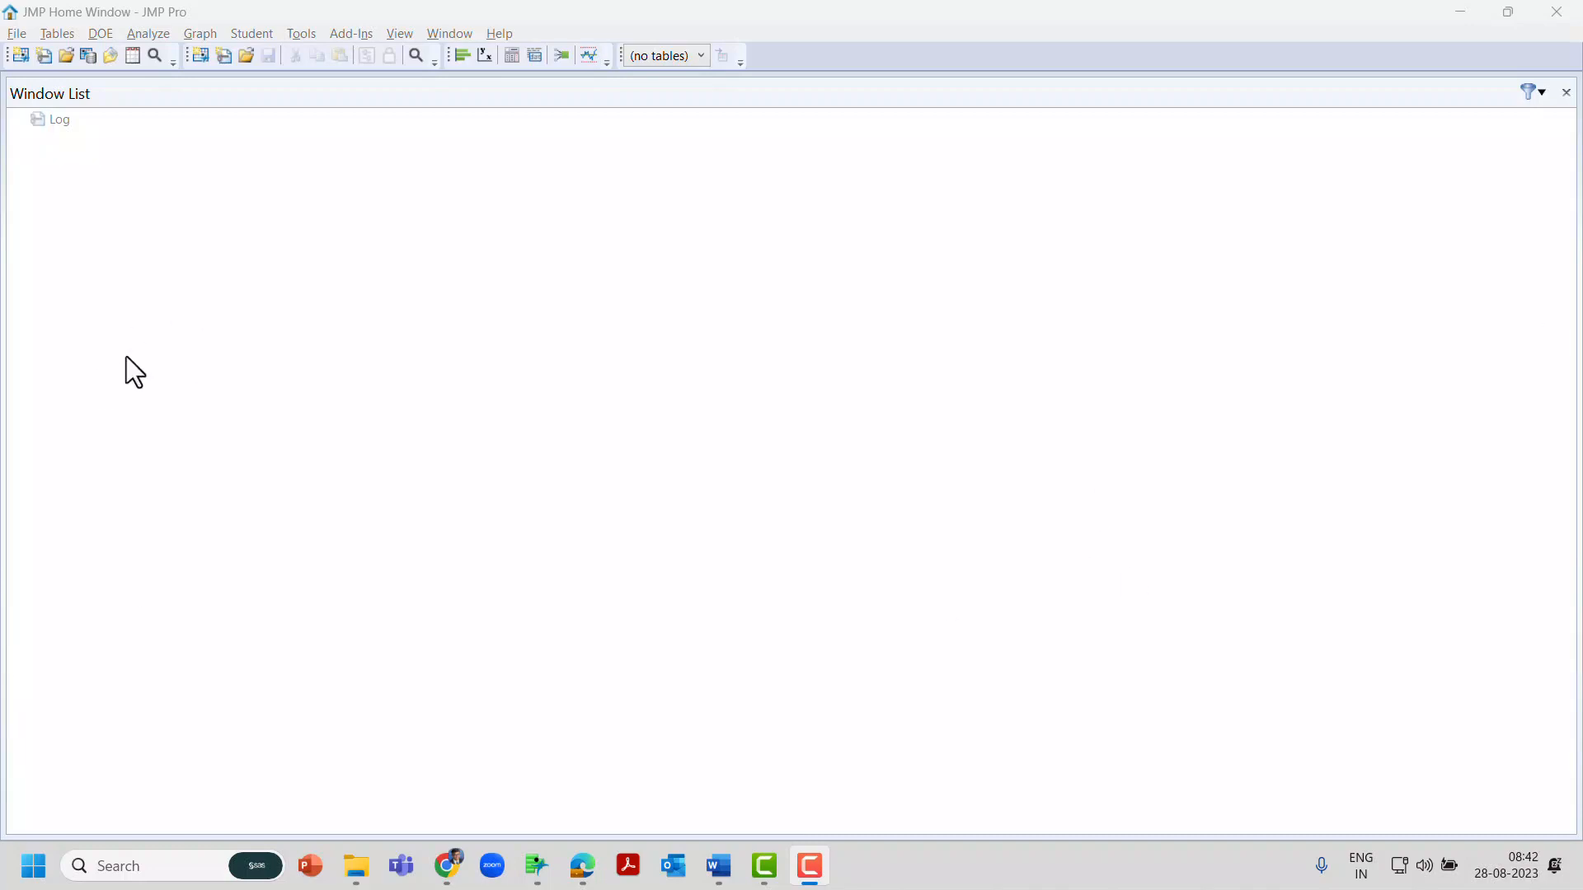
- Create a new data table and maximize its window
{"action": "left_click", "coordinate": [193, 15]}
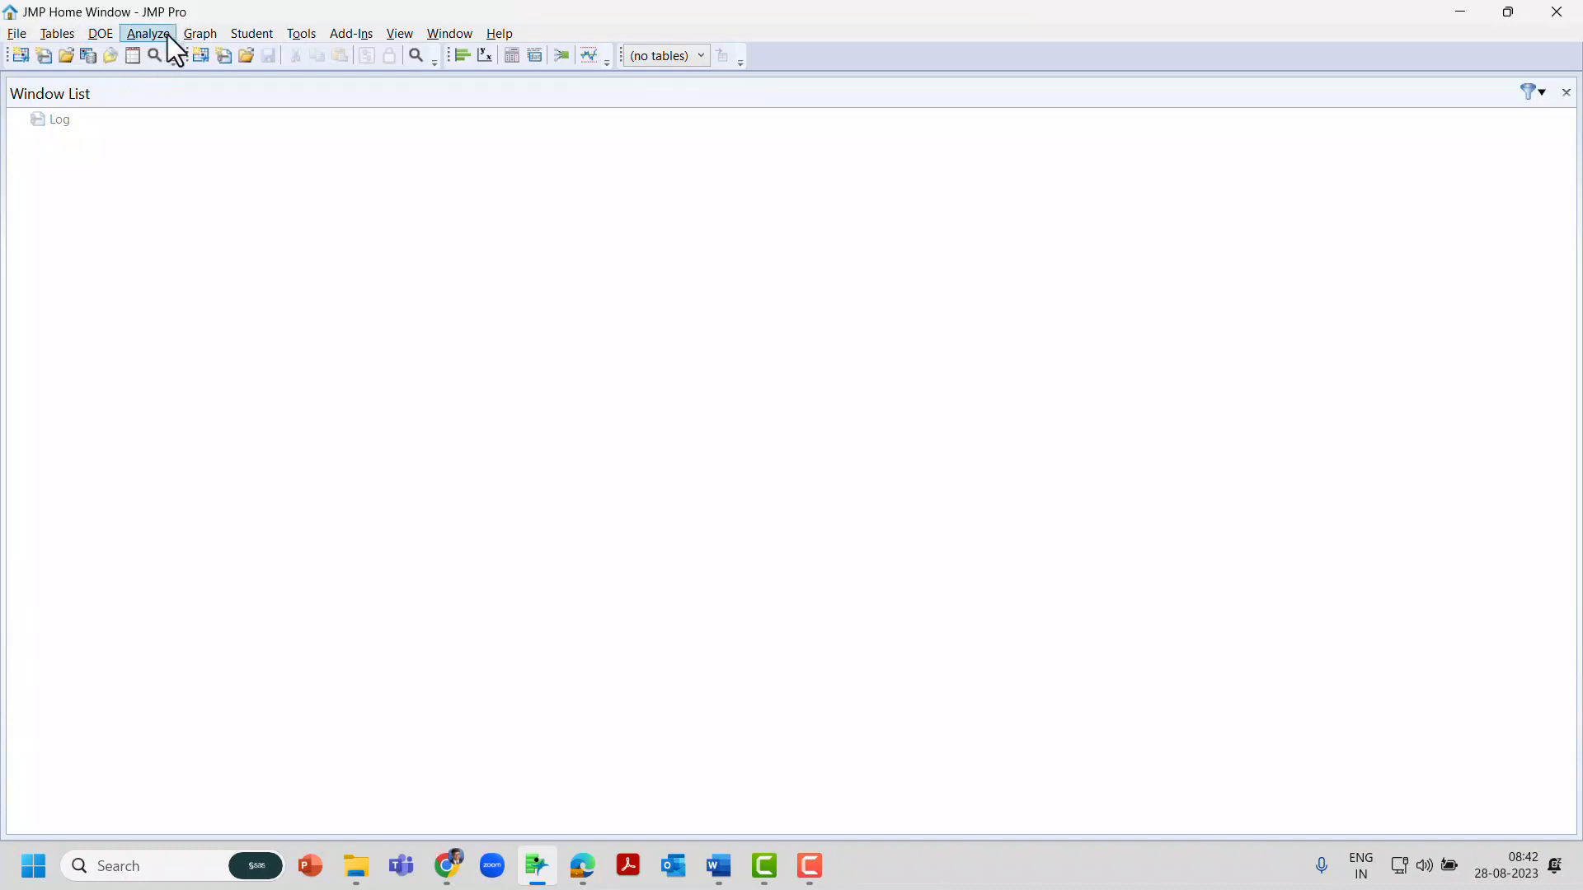
{"action": "left_click", "coordinate": [17, 33]}
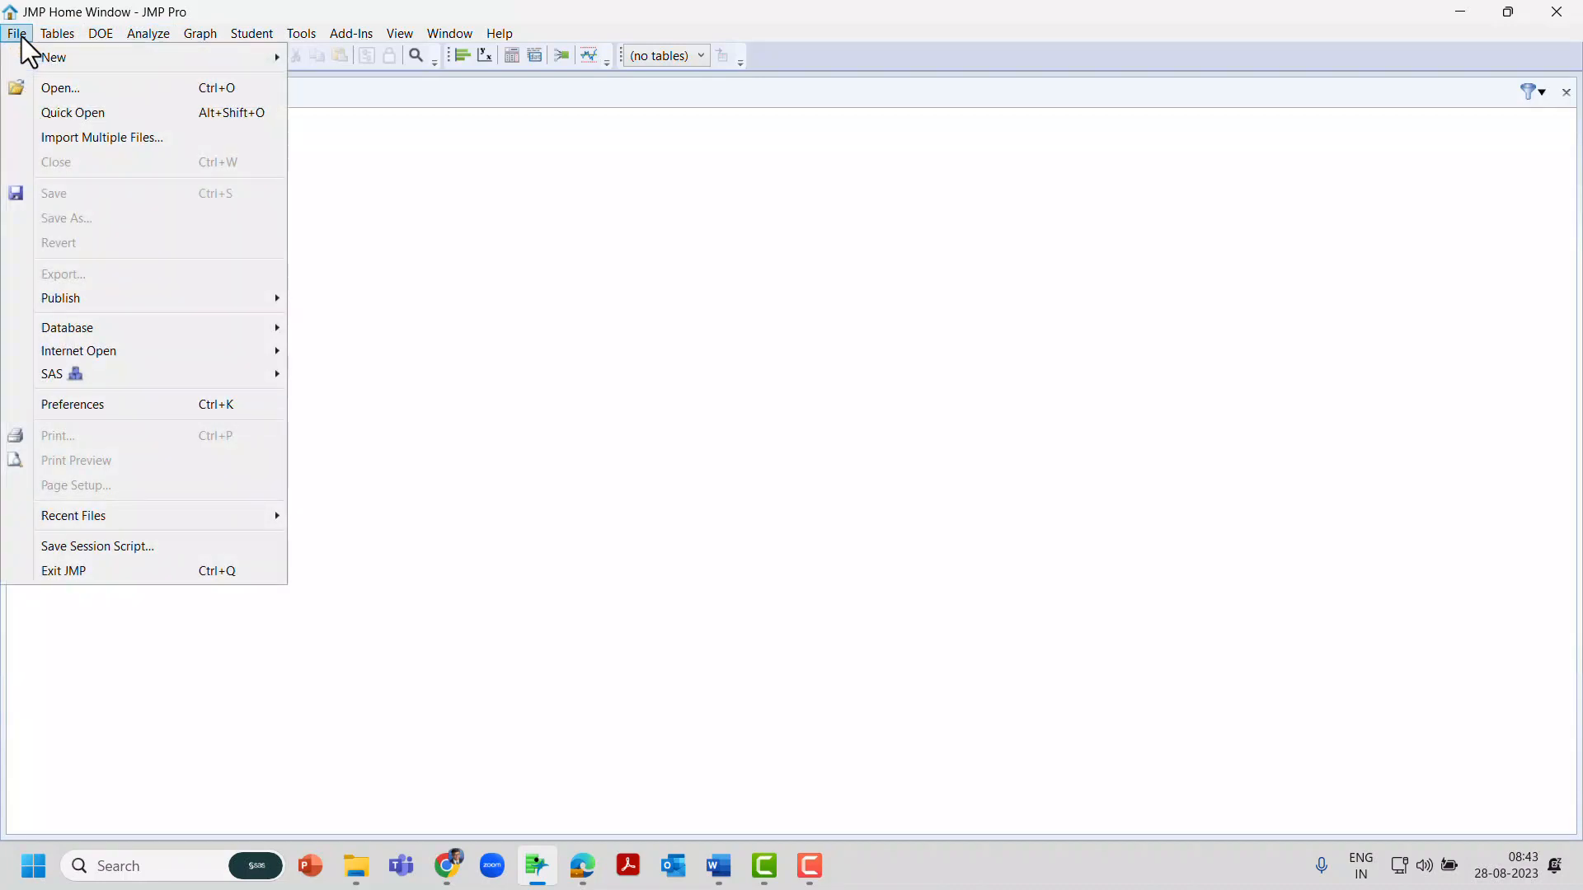
{"action": "mouse_move", "coordinate": [30, 60]}
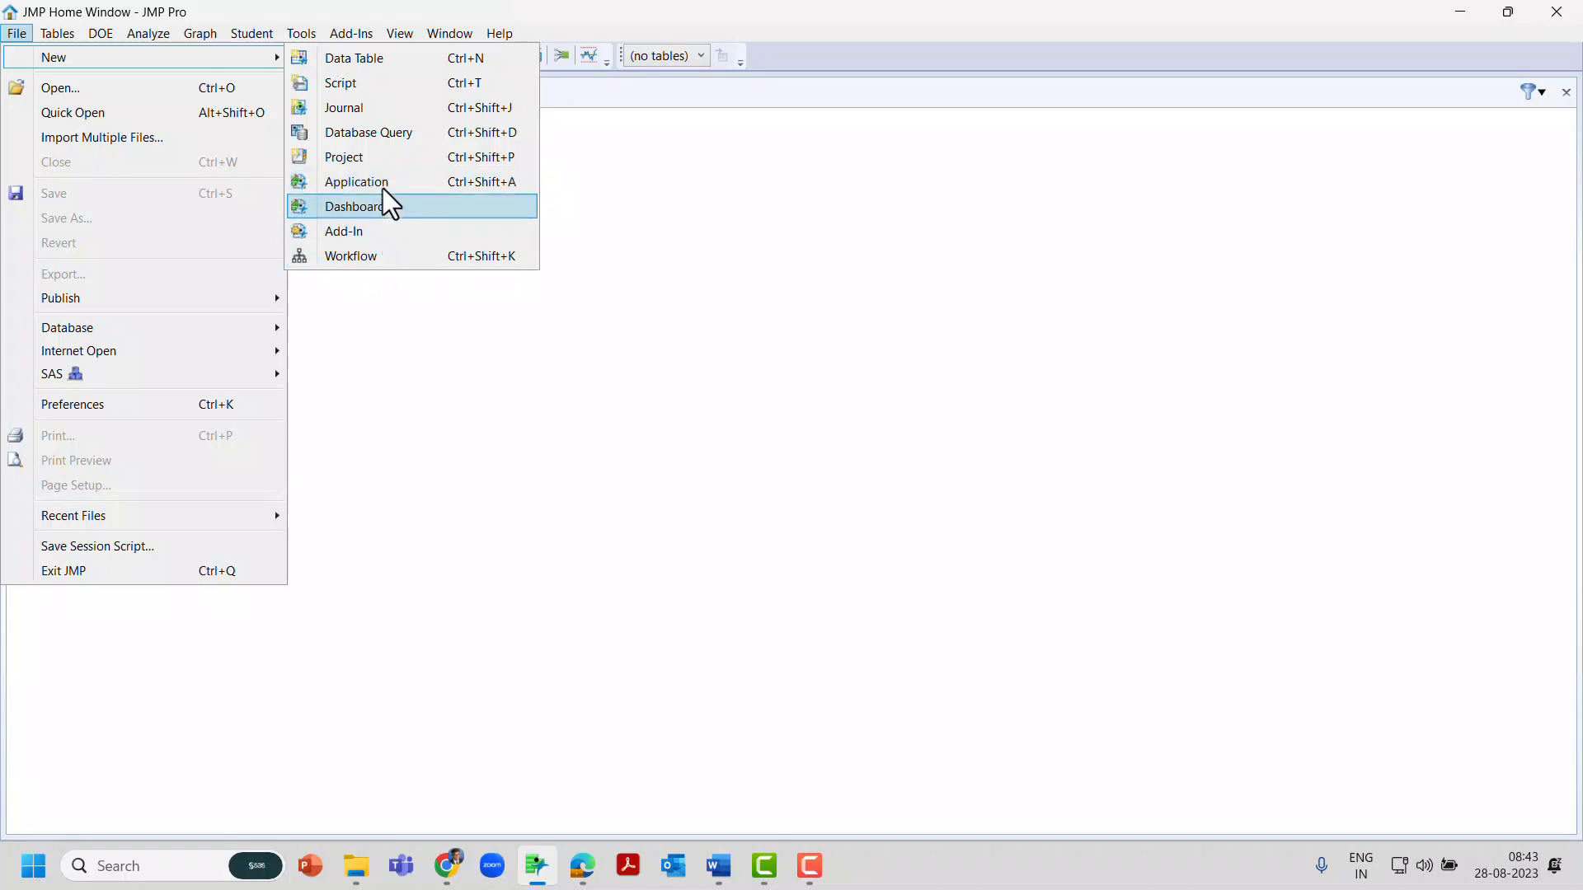
{"action": "key", "text": "Up"}
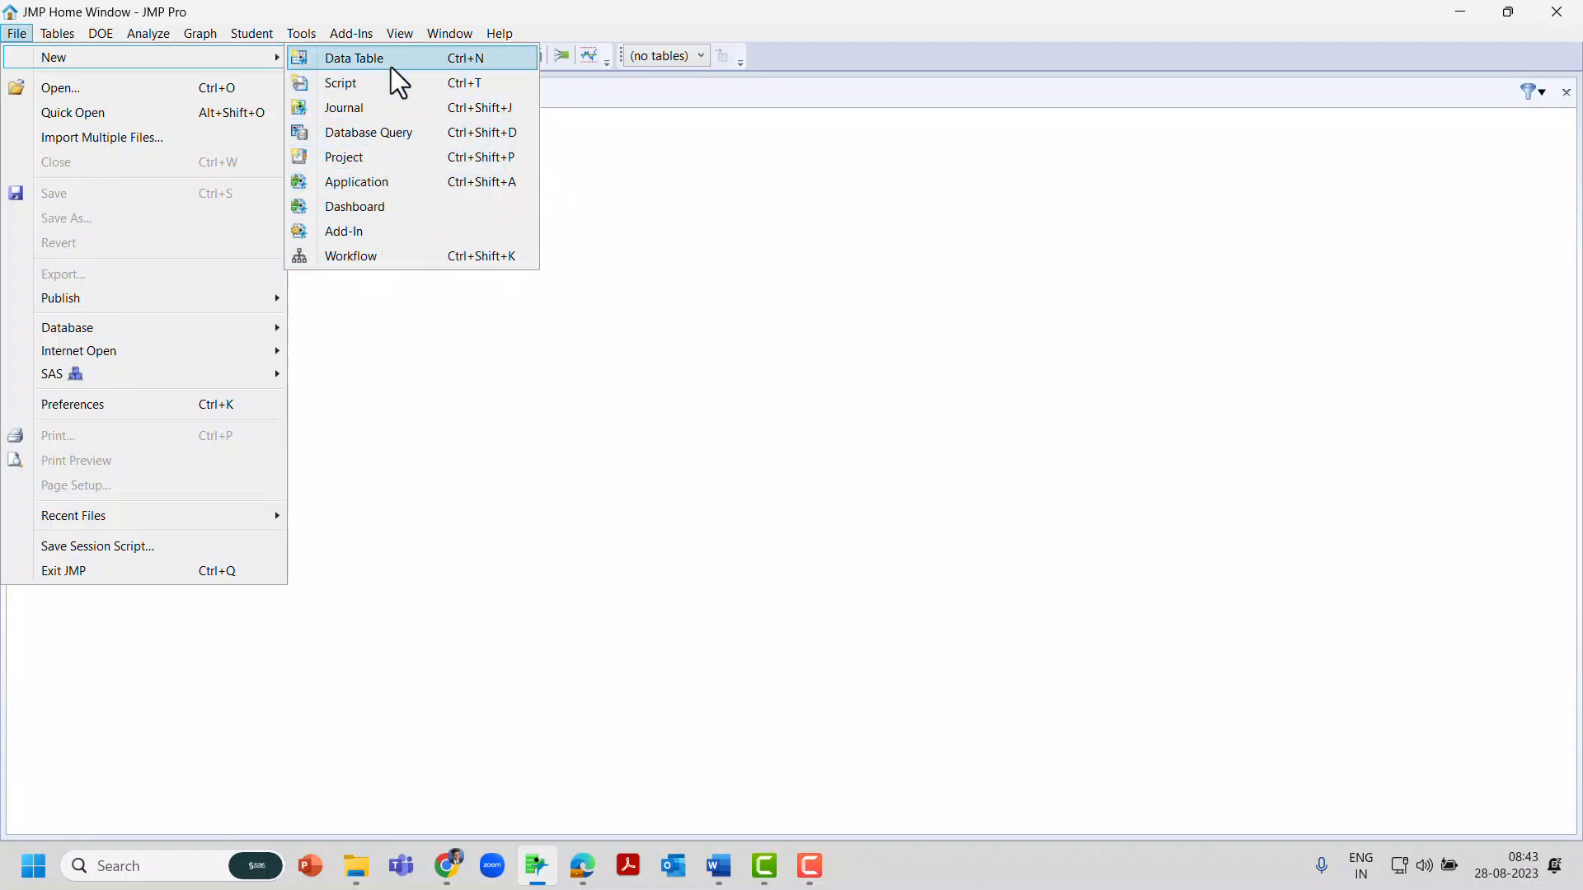
{"action": "left_click", "coordinate": [391, 66]}
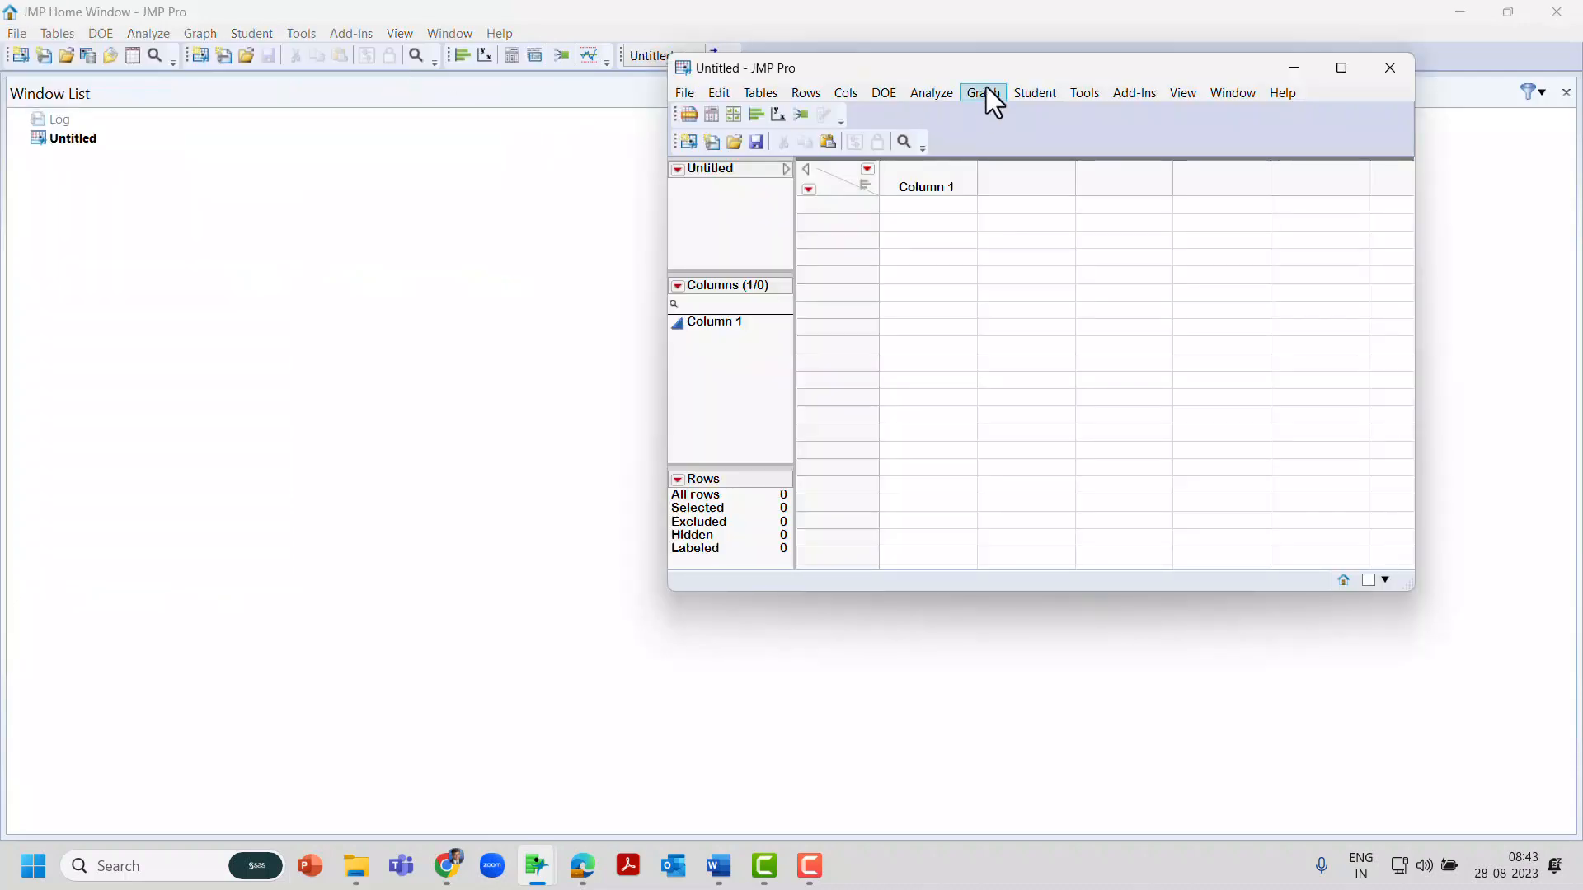
{"action": "left_click_drag", "start_coordinate": [958, 71], "coordinate": [551, 86]}
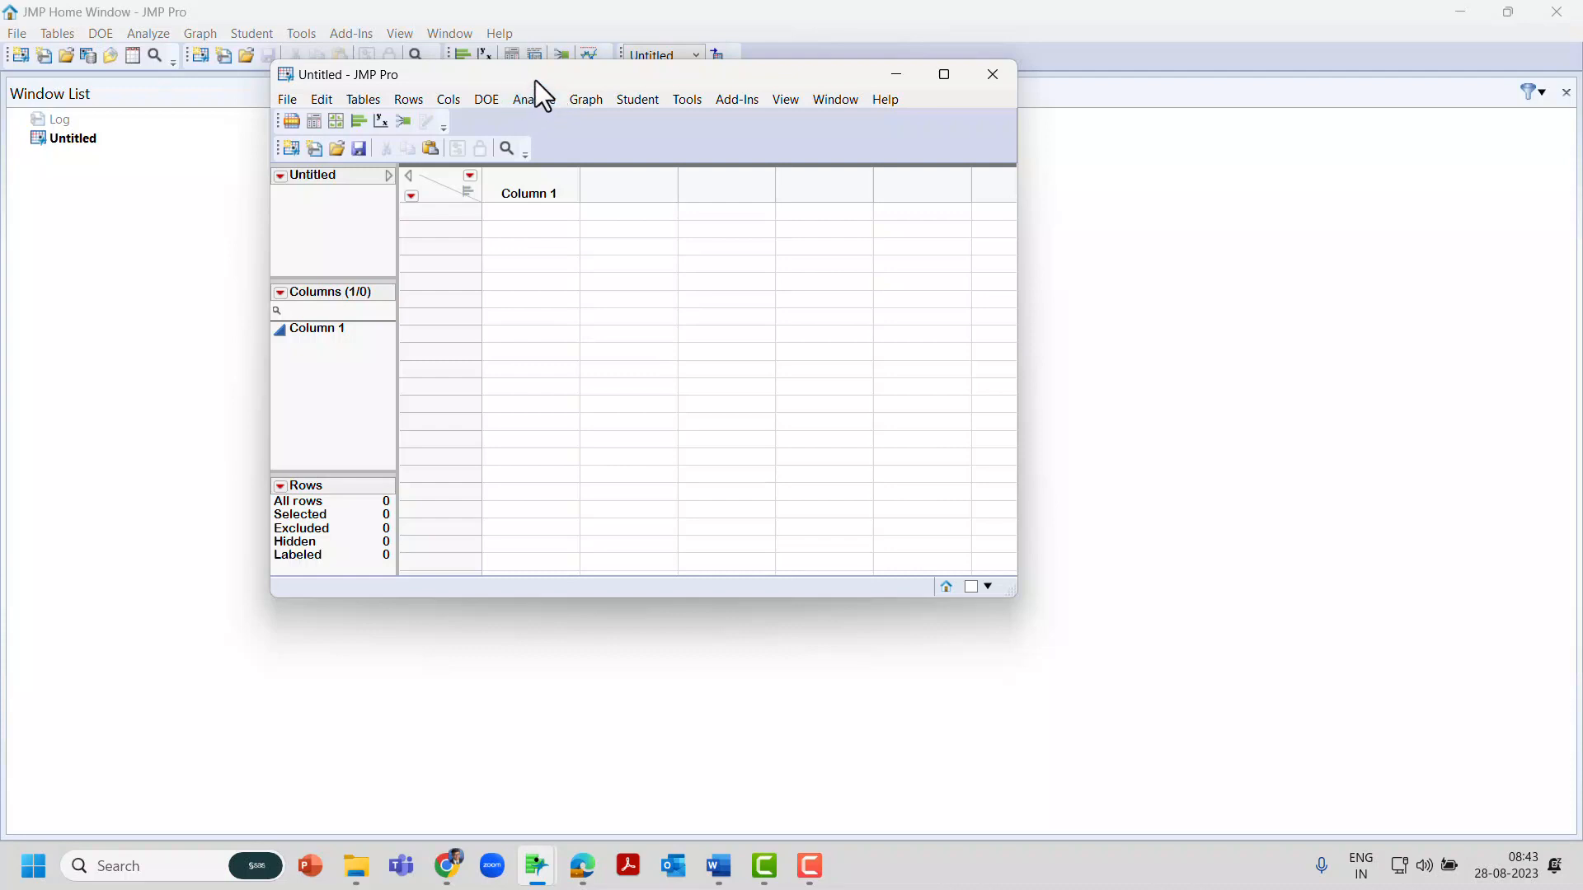
{"action": "double_click", "coordinate": [536, 81]}
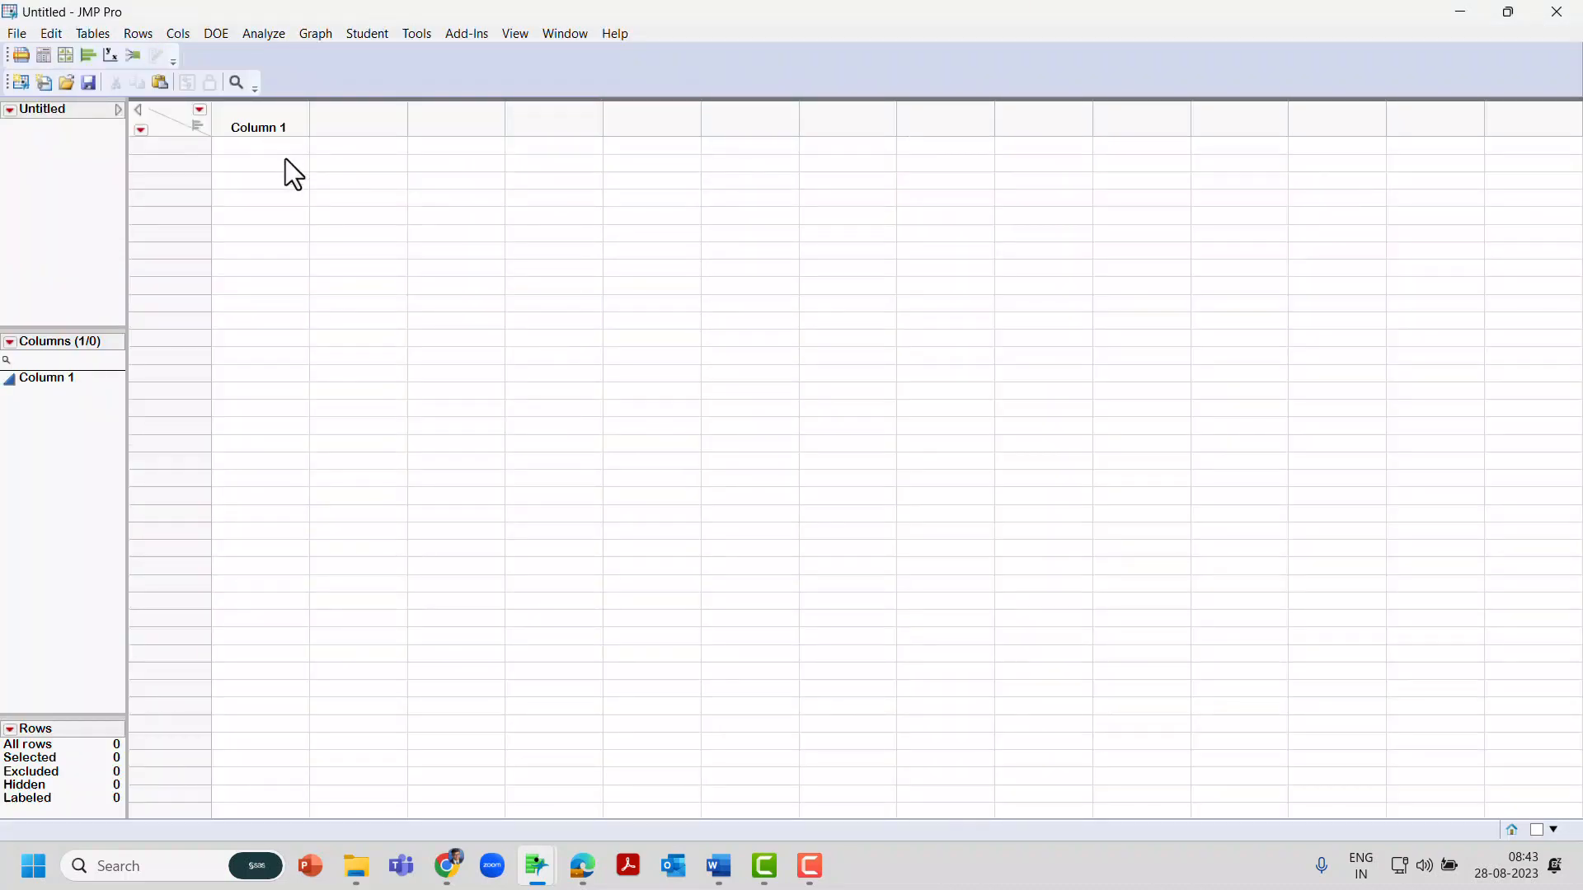
- Rename the first column Student ID and set its data type to Character with the Nominal modeling type
{"action": "left_click", "coordinate": [254, 123]}
{"action": "double_click", "coordinate": [254, 123]}
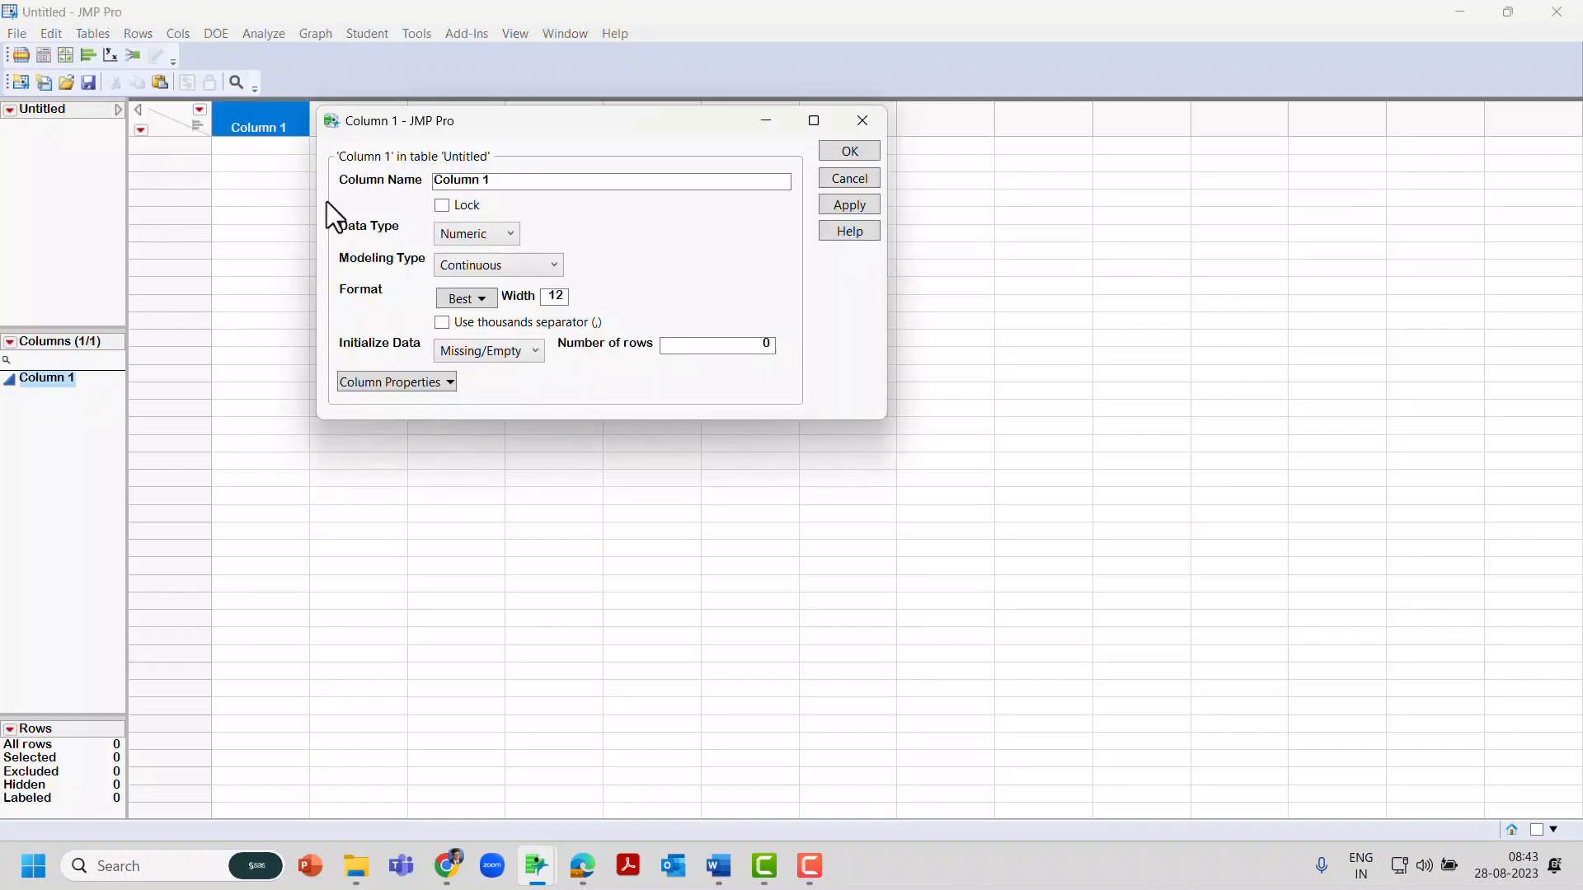
{"action": "left_click", "coordinate": [513, 184]}
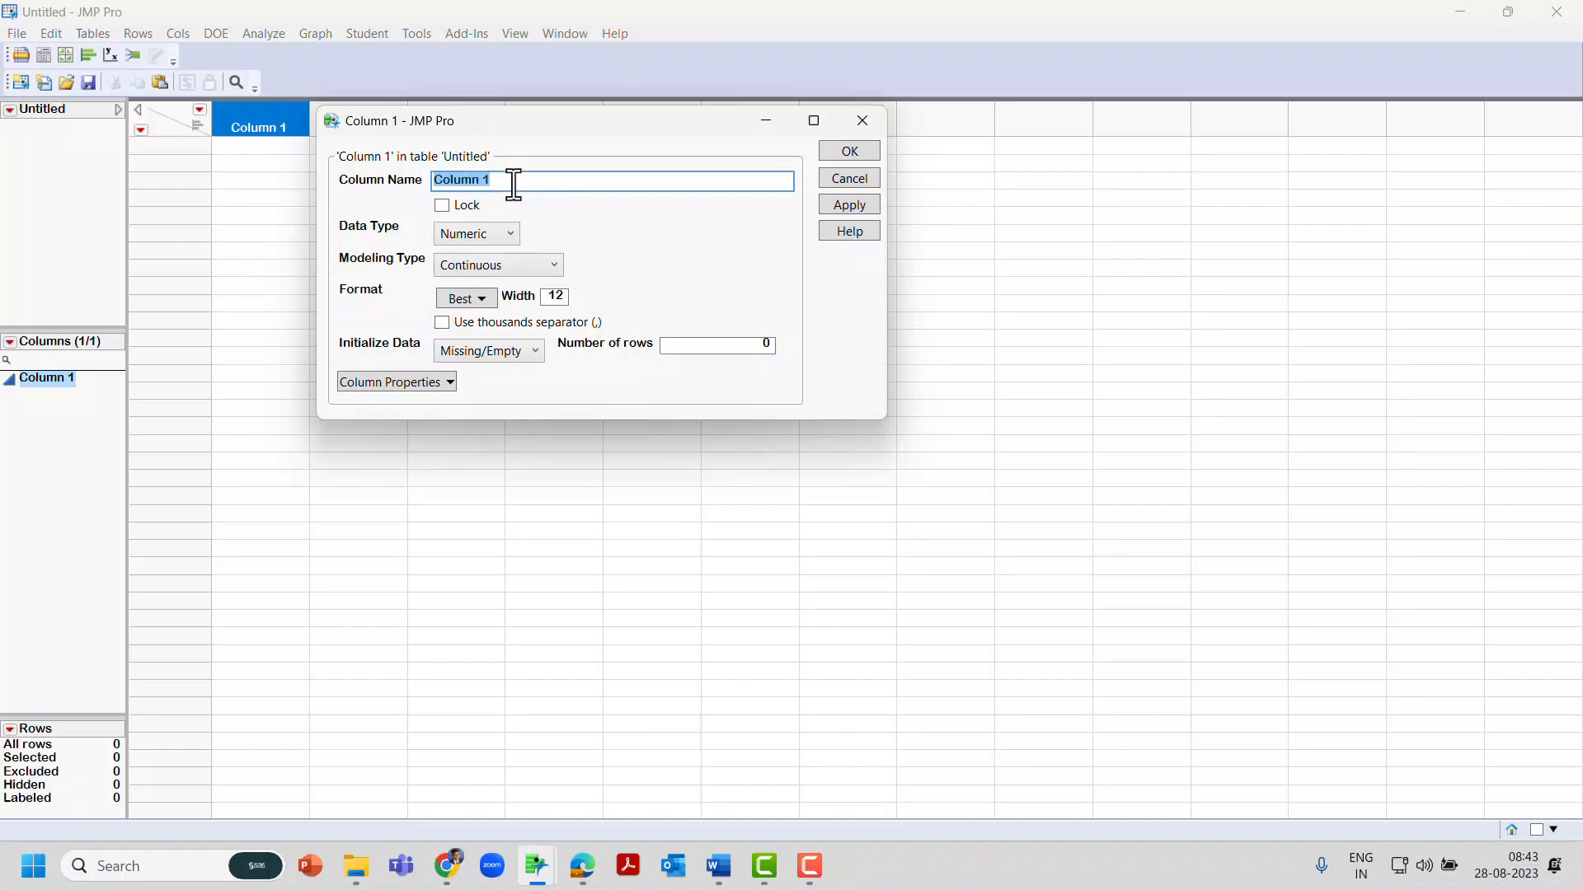
{"action": "type", "text": "Student ID"}
{"action": "left_click", "coordinate": [512, 236]}
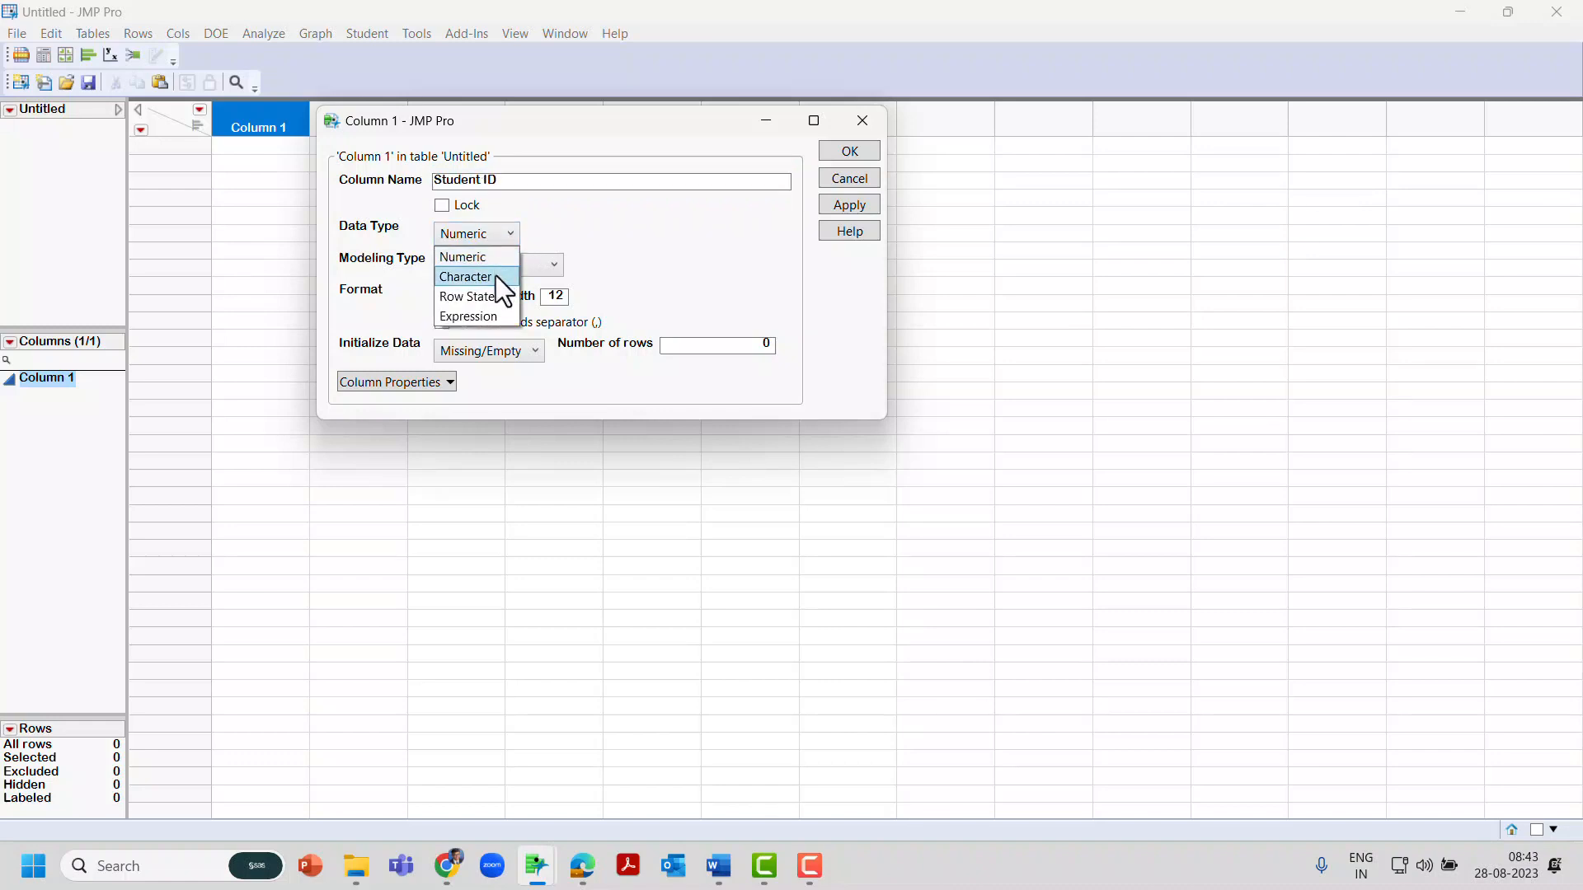
{"action": "left_click", "coordinate": [499, 280]}
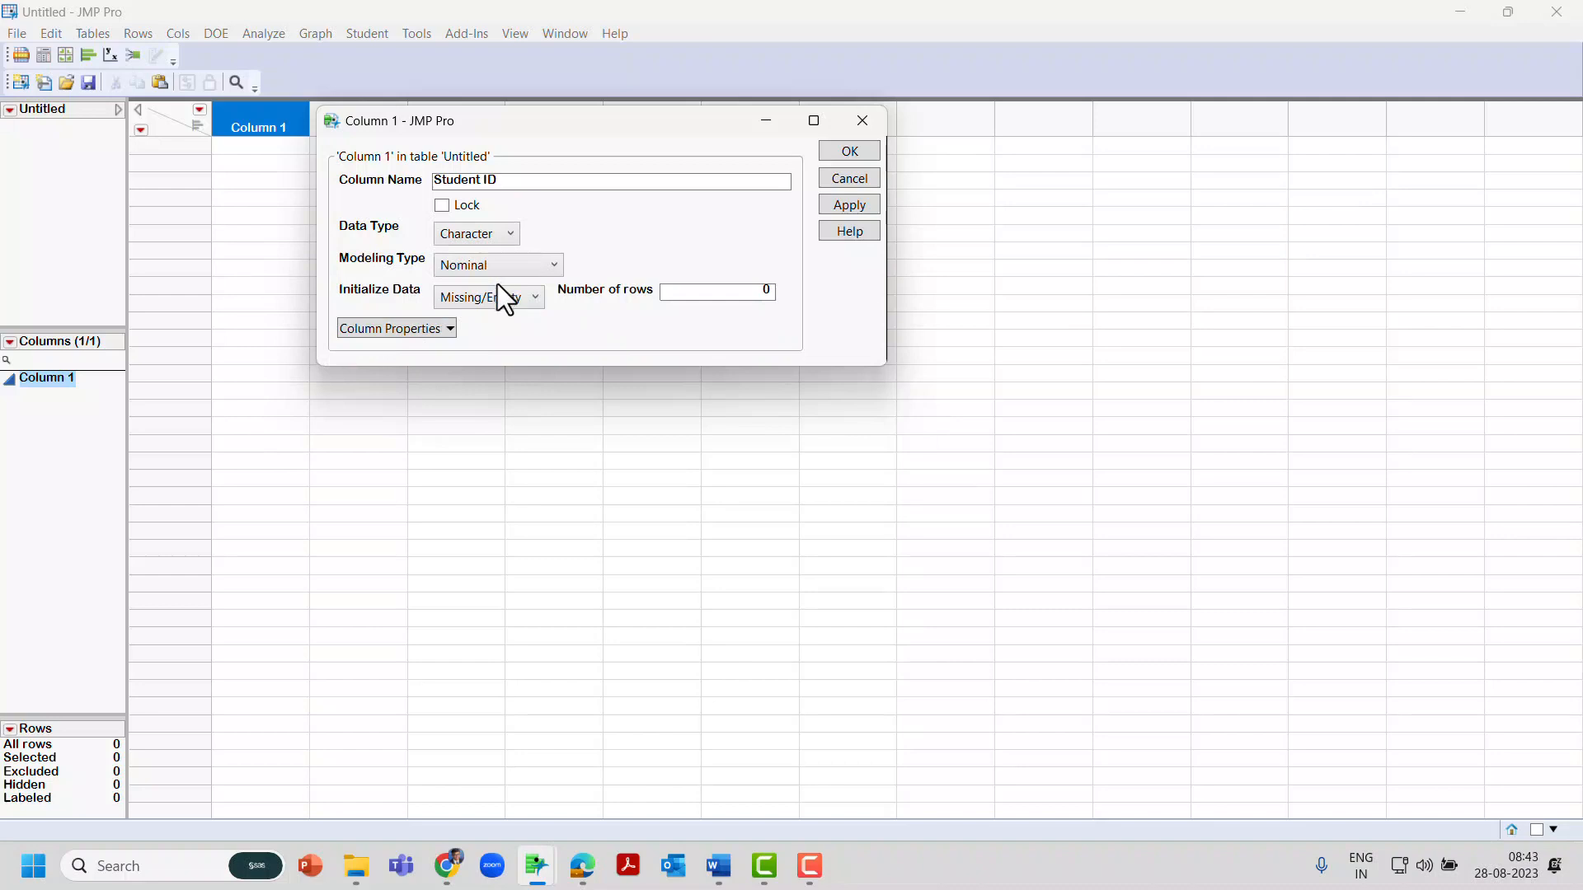
{"action": "left_click", "coordinate": [554, 272]}
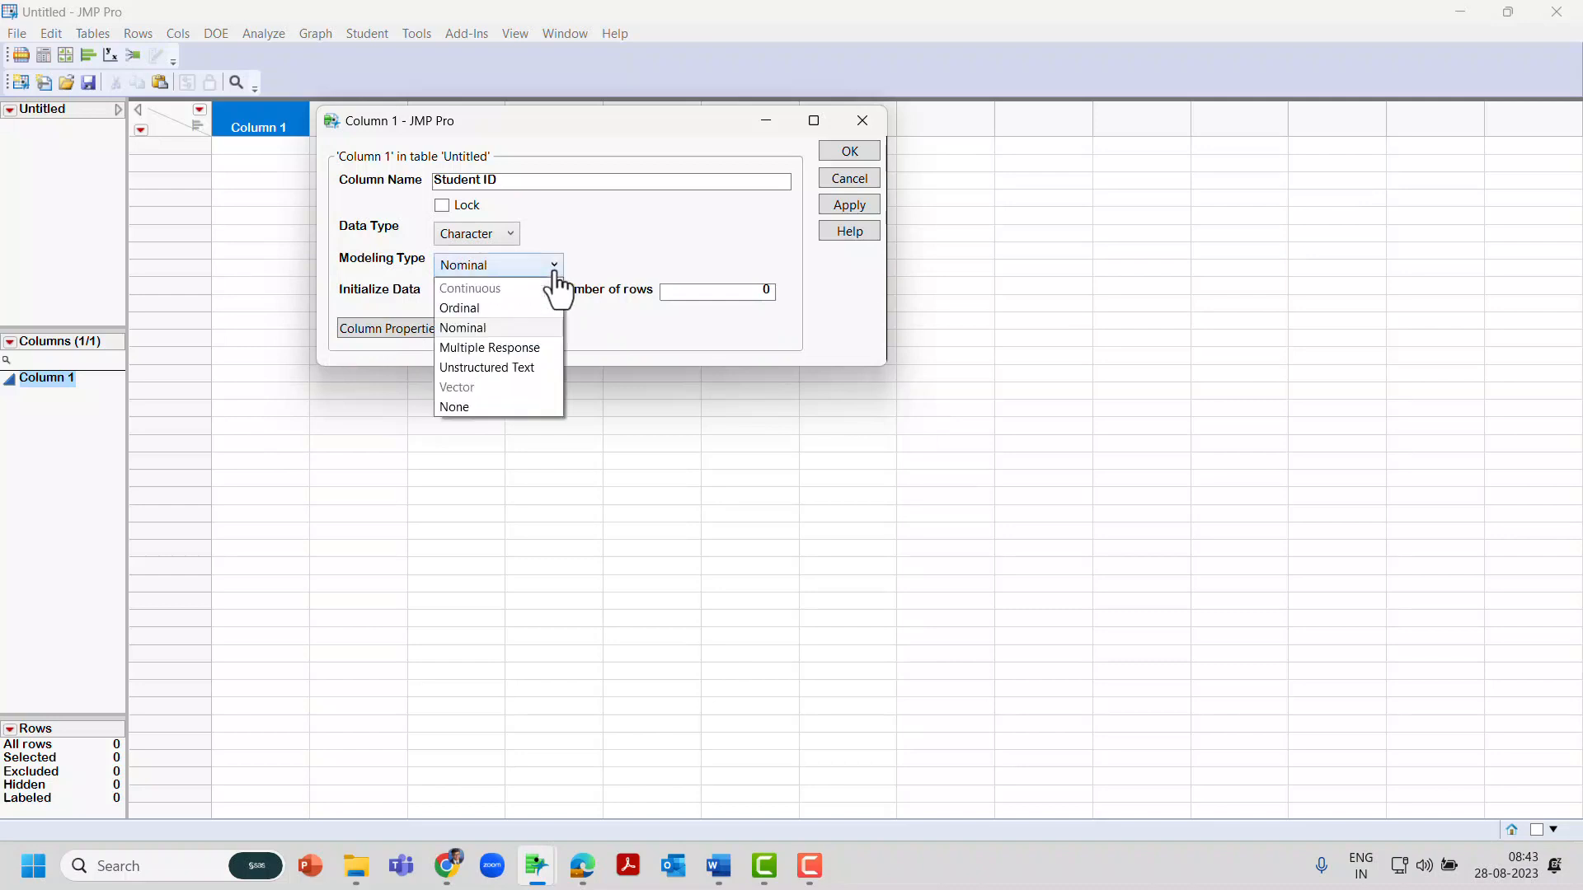
{"action": "left_click", "coordinate": [516, 330]}
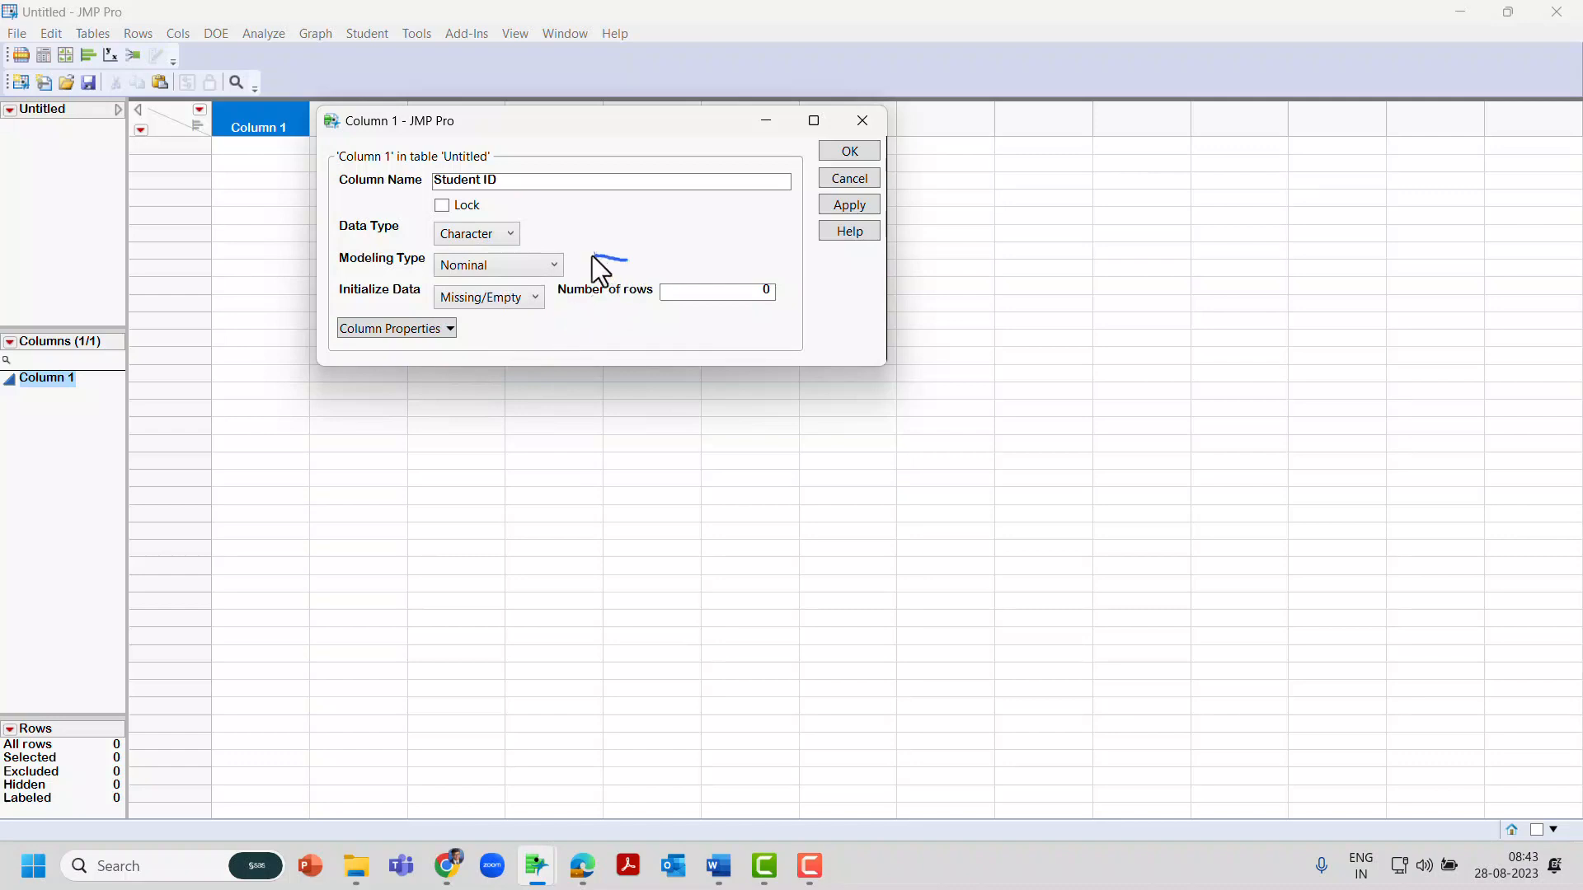
{"action": "mouse_move", "coordinate": [592, 255]}
{"action": "left_mouse_down"}
{"action": "mouse_move", "coordinate": [345, 267]}
{"action": "mouse_move", "coordinate": [572, 269]}
{"action": "left_mouse_up"}
{"action": "left_click_drag", "start_coordinate": [355, 247], "coordinate": [525, 250]}
{"action": "left_click", "coordinate": [852, 153]}
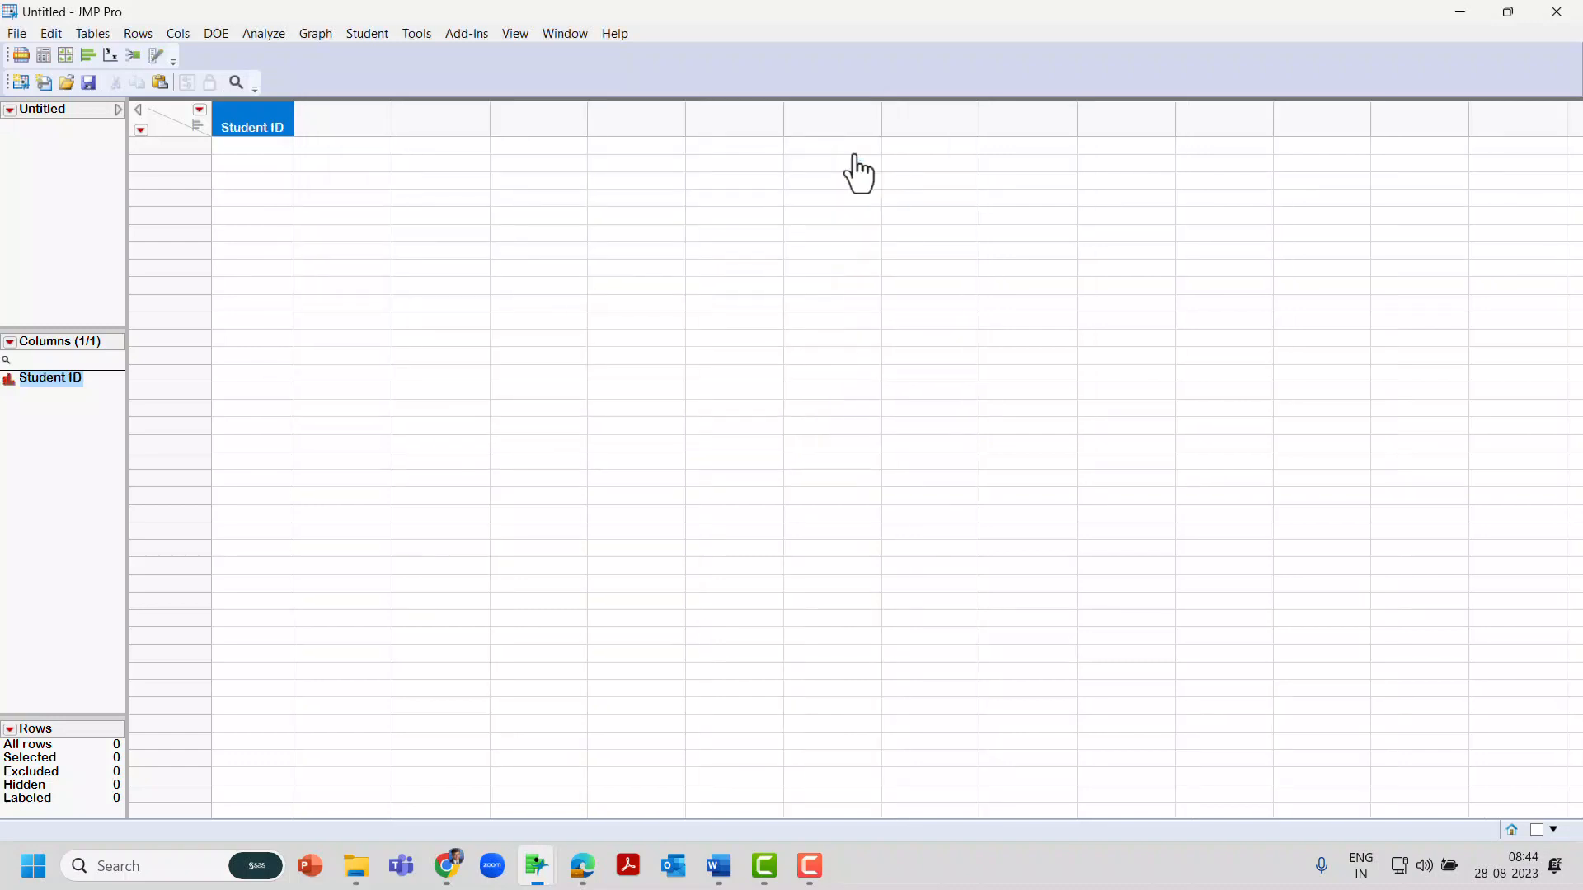
- Enter three consecutive student IDs in the first three rows of the Student ID column
{"action": "double_click", "coordinate": [266, 149]}
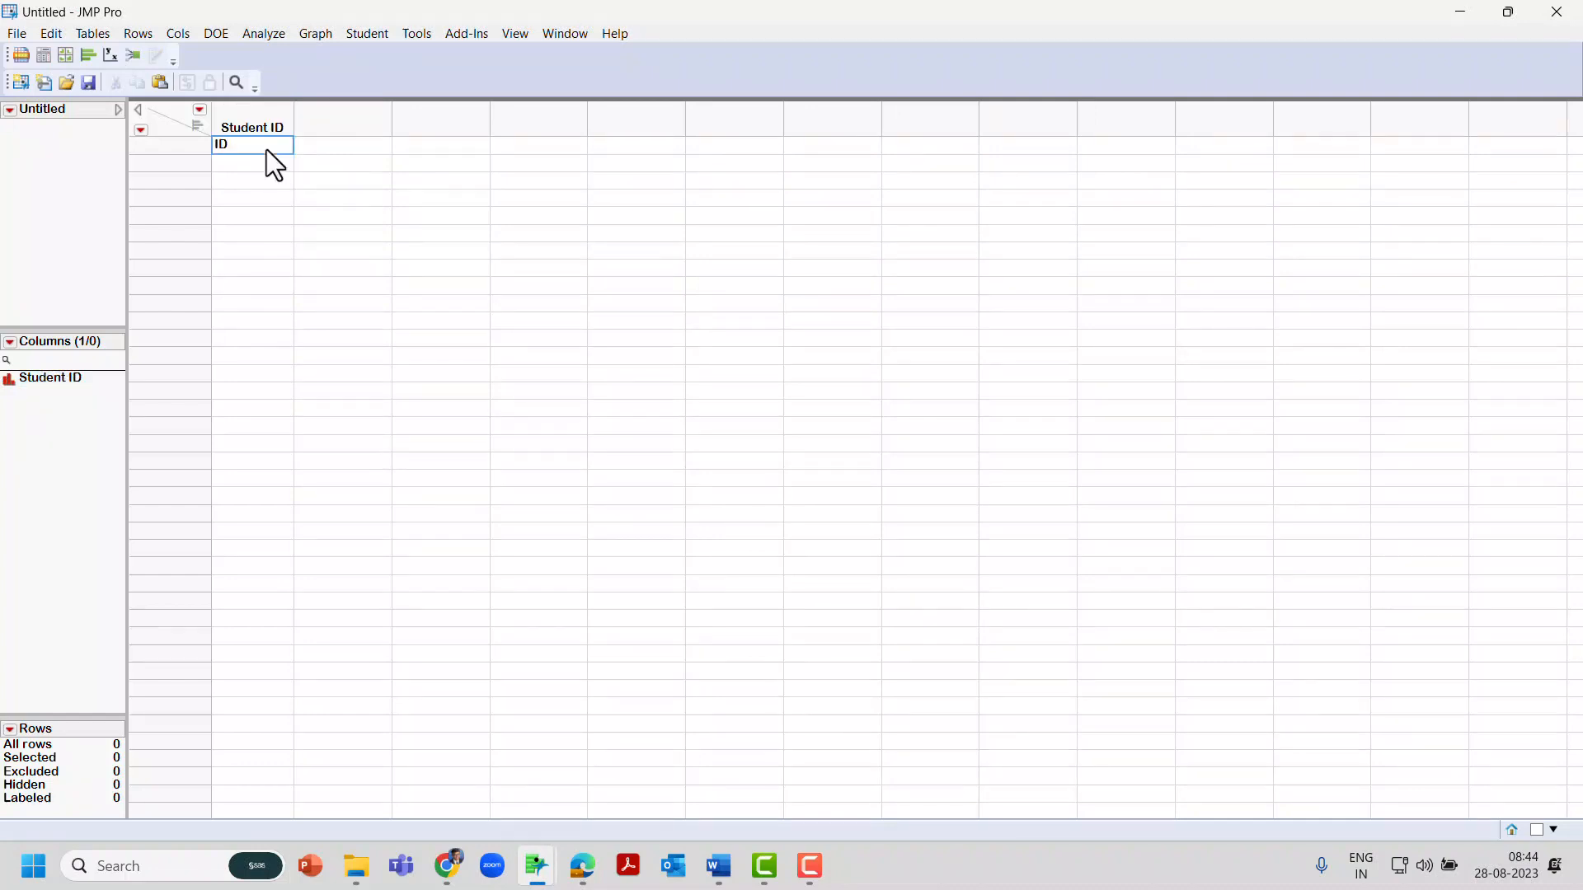
{"action": "key", "text": "Return"}
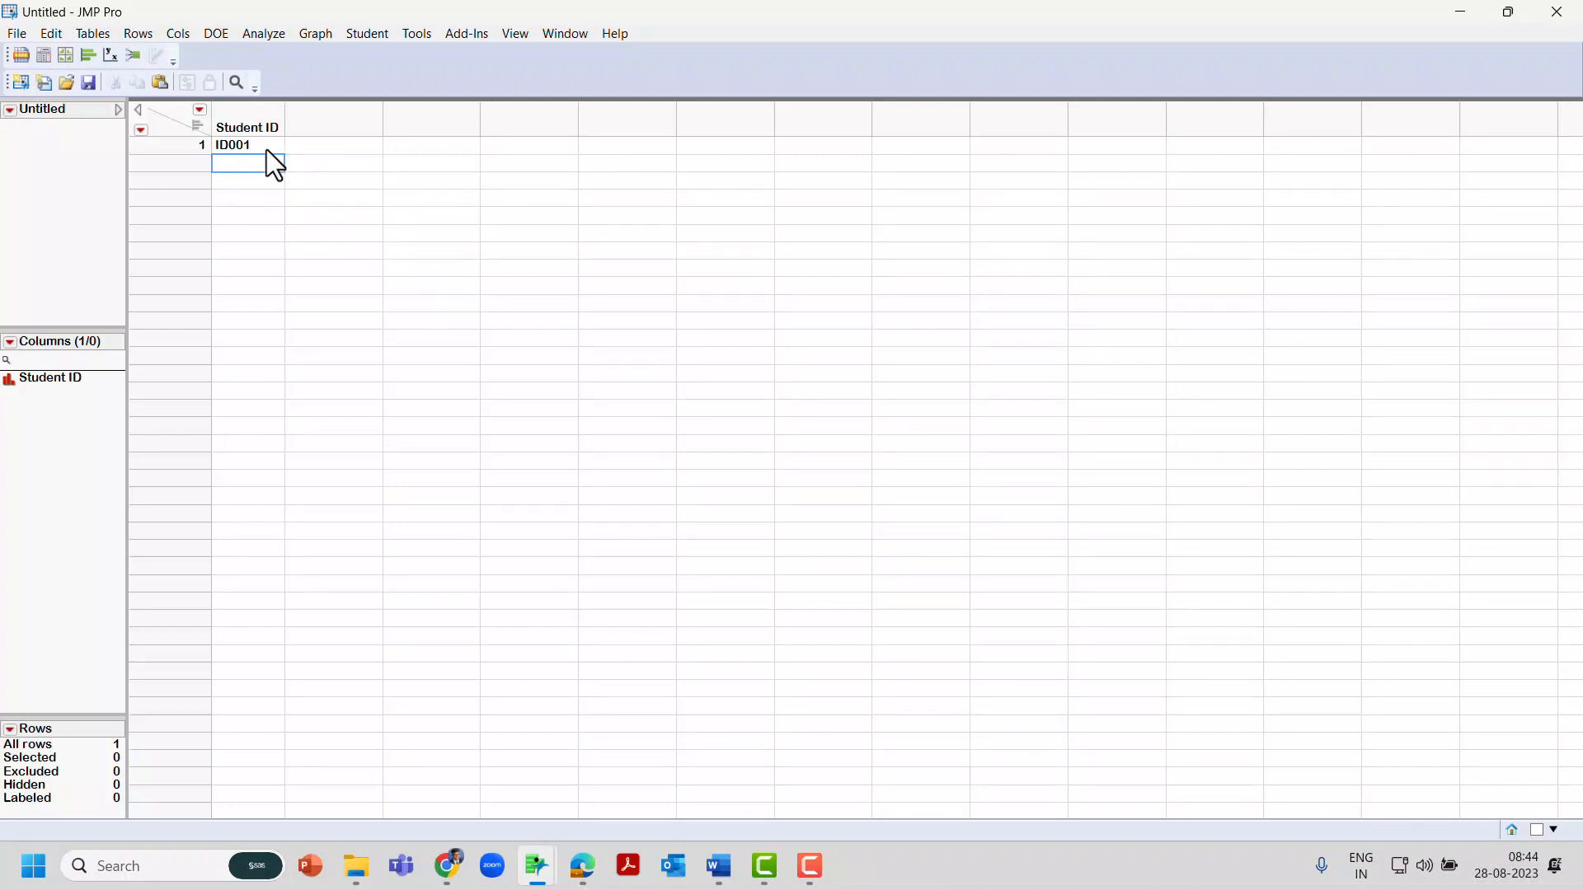
{"action": "key", "text": "Return"}
{"action": "left_click", "coordinate": [330, 174]}
{"action": "mouse_move", "coordinate": [115, 340]}
{"action": "left_mouse_down"}
{"action": "mouse_move", "coordinate": [39, 341]}
{"action": "mouse_move", "coordinate": [4, 397]}
{"action": "mouse_move", "coordinate": [99, 410]}
{"action": "mouse_move", "coordinate": [113, 340]}
{"action": "left_mouse_up"}
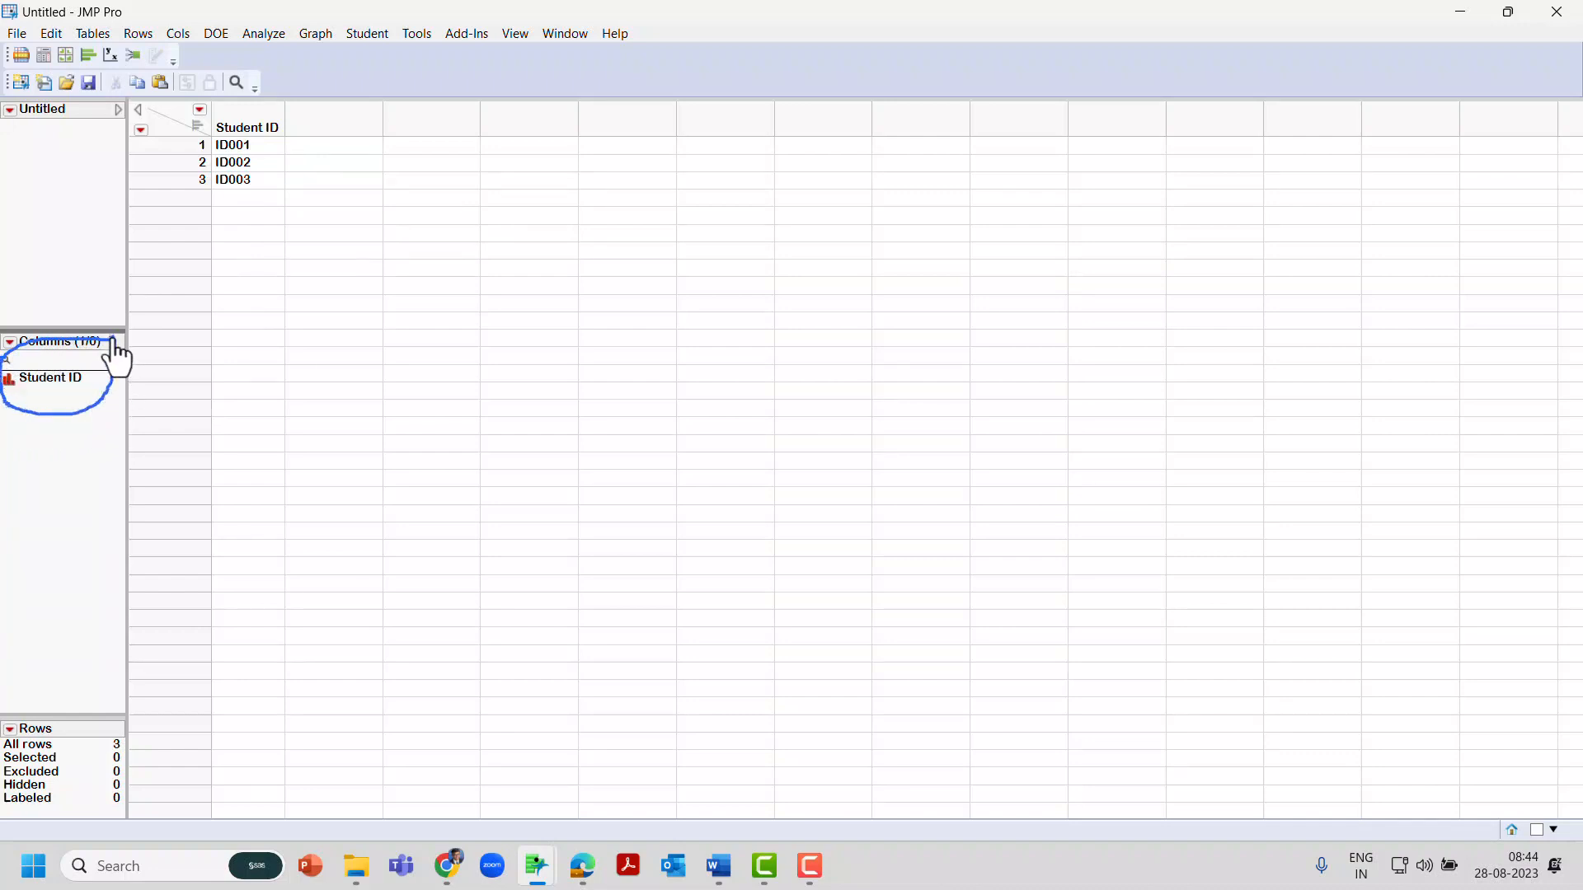
{"action": "key", "text": "Escape"}
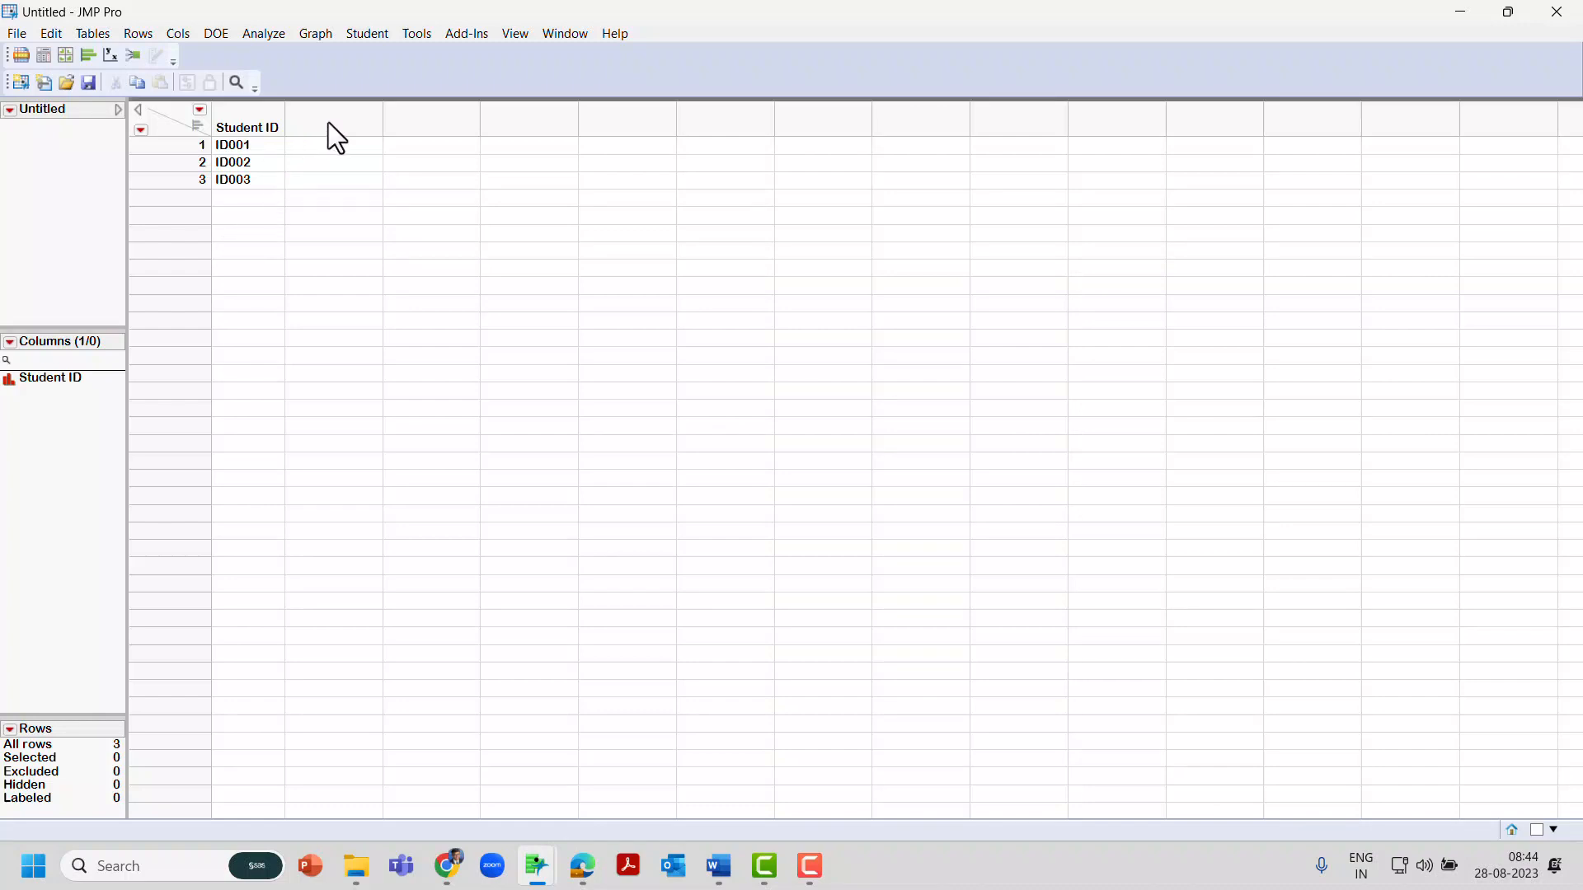
- Add a second column named Gender with data type Character and modeling type Nominal
{"action": "double_click", "coordinate": [326, 122]}
{"action": "double_click", "coordinate": [328, 122]}
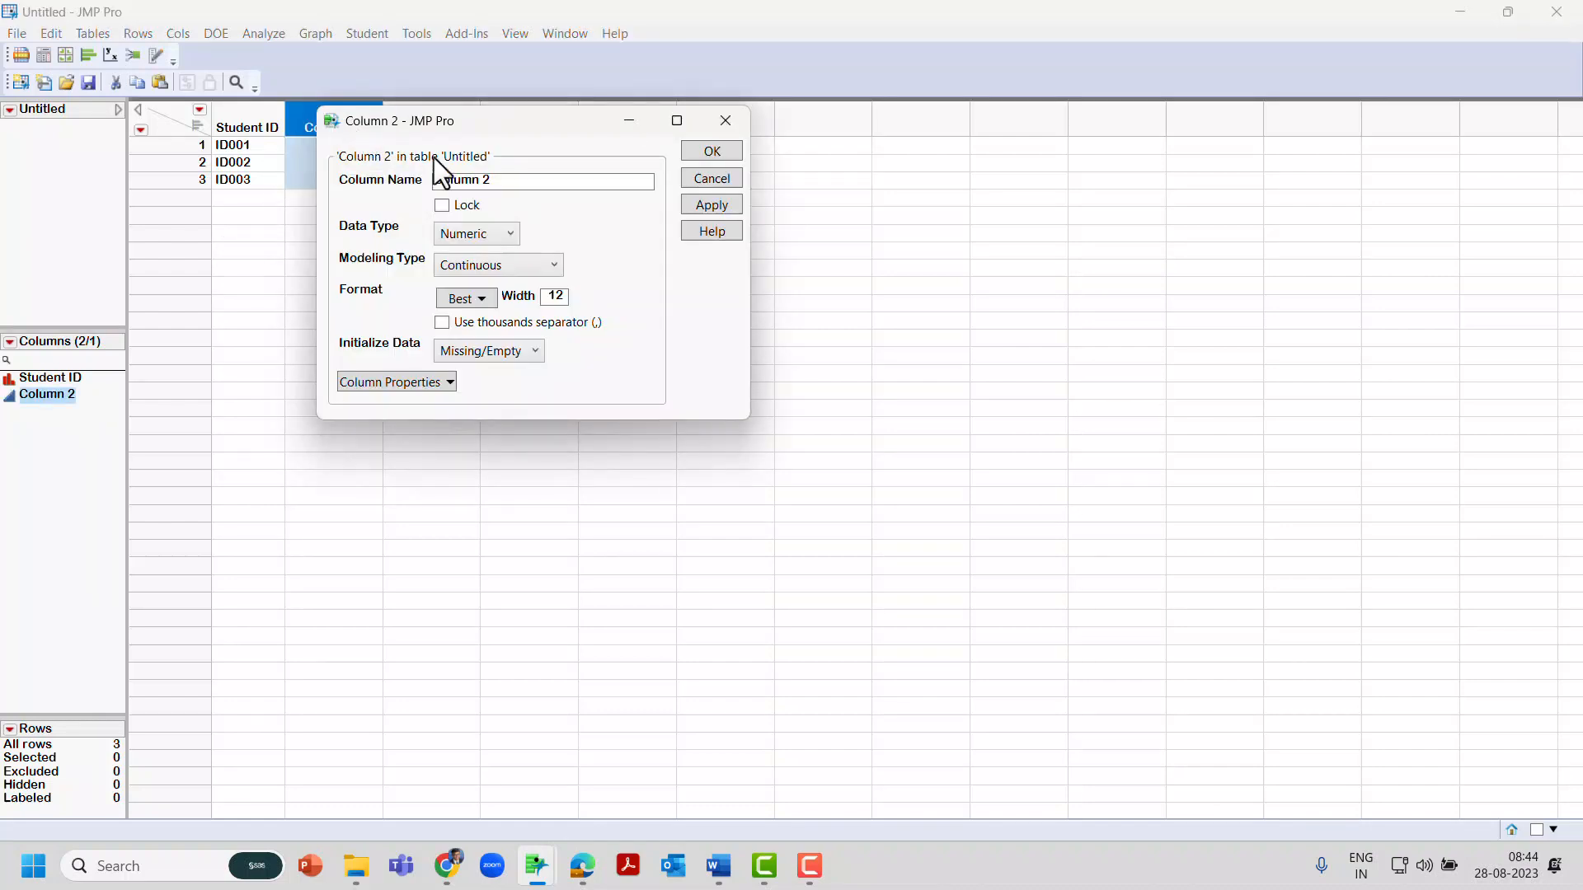
{"action": "left_click", "coordinate": [514, 181]}
{"action": "type", "text": "GEnder"}
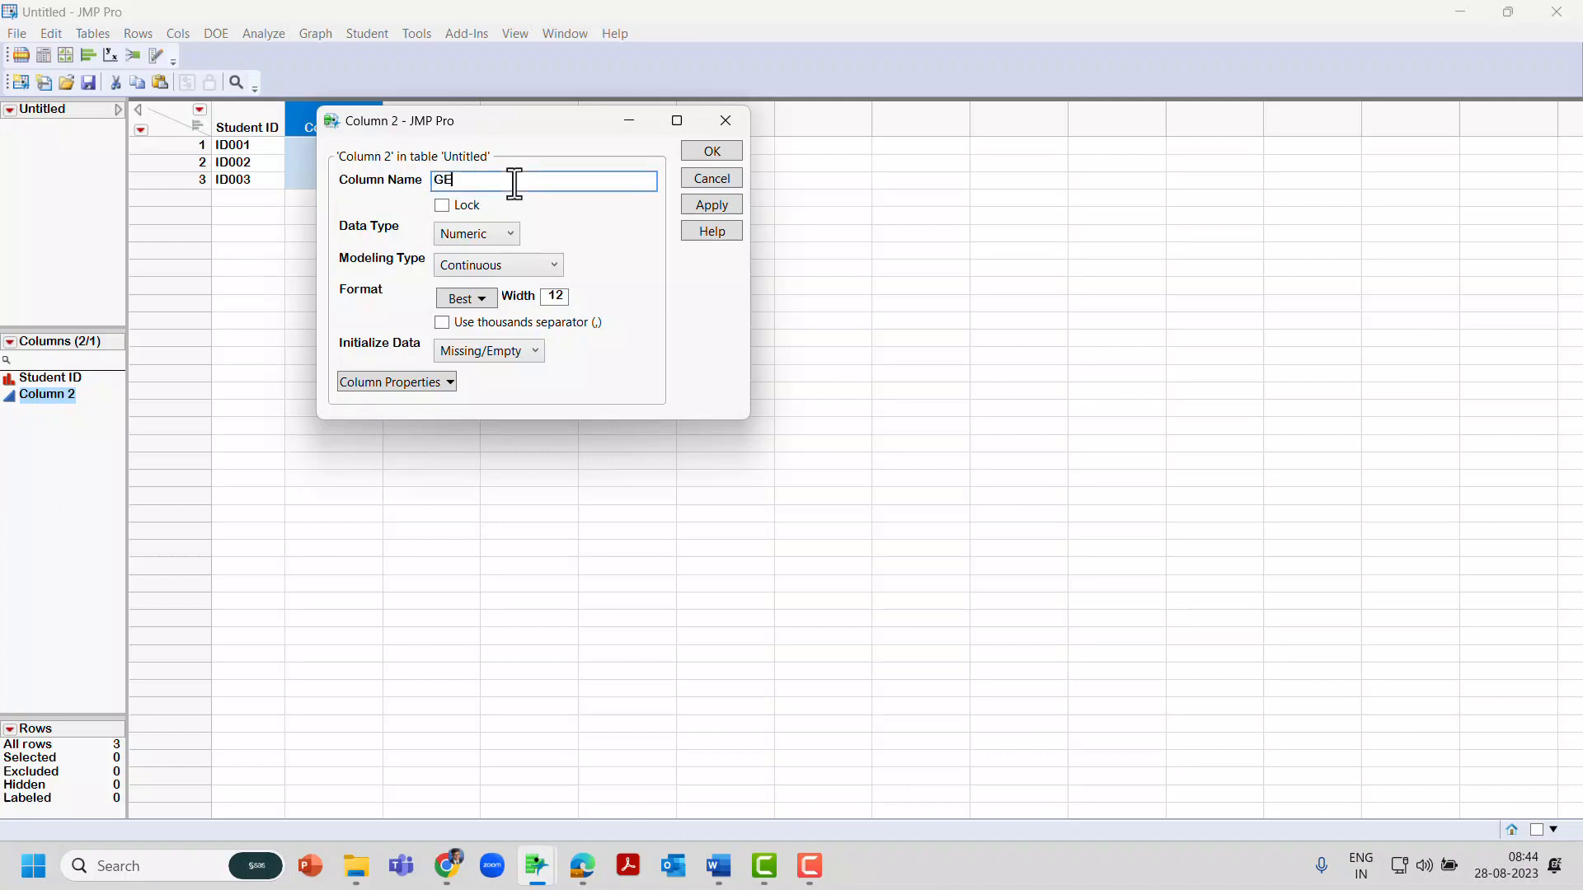
{"action": "key", "text": "BackSpace"}
{"action": "key", "text": "BackSpace"}
{"action": "key", "text": "BackSpace"}
{"action": "key", "text": "BackSpace"}
{"action": "key", "text": "BackSpace"}
{"action": "type", "text": "ender"}
{"action": "left_click", "coordinate": [520, 239]}
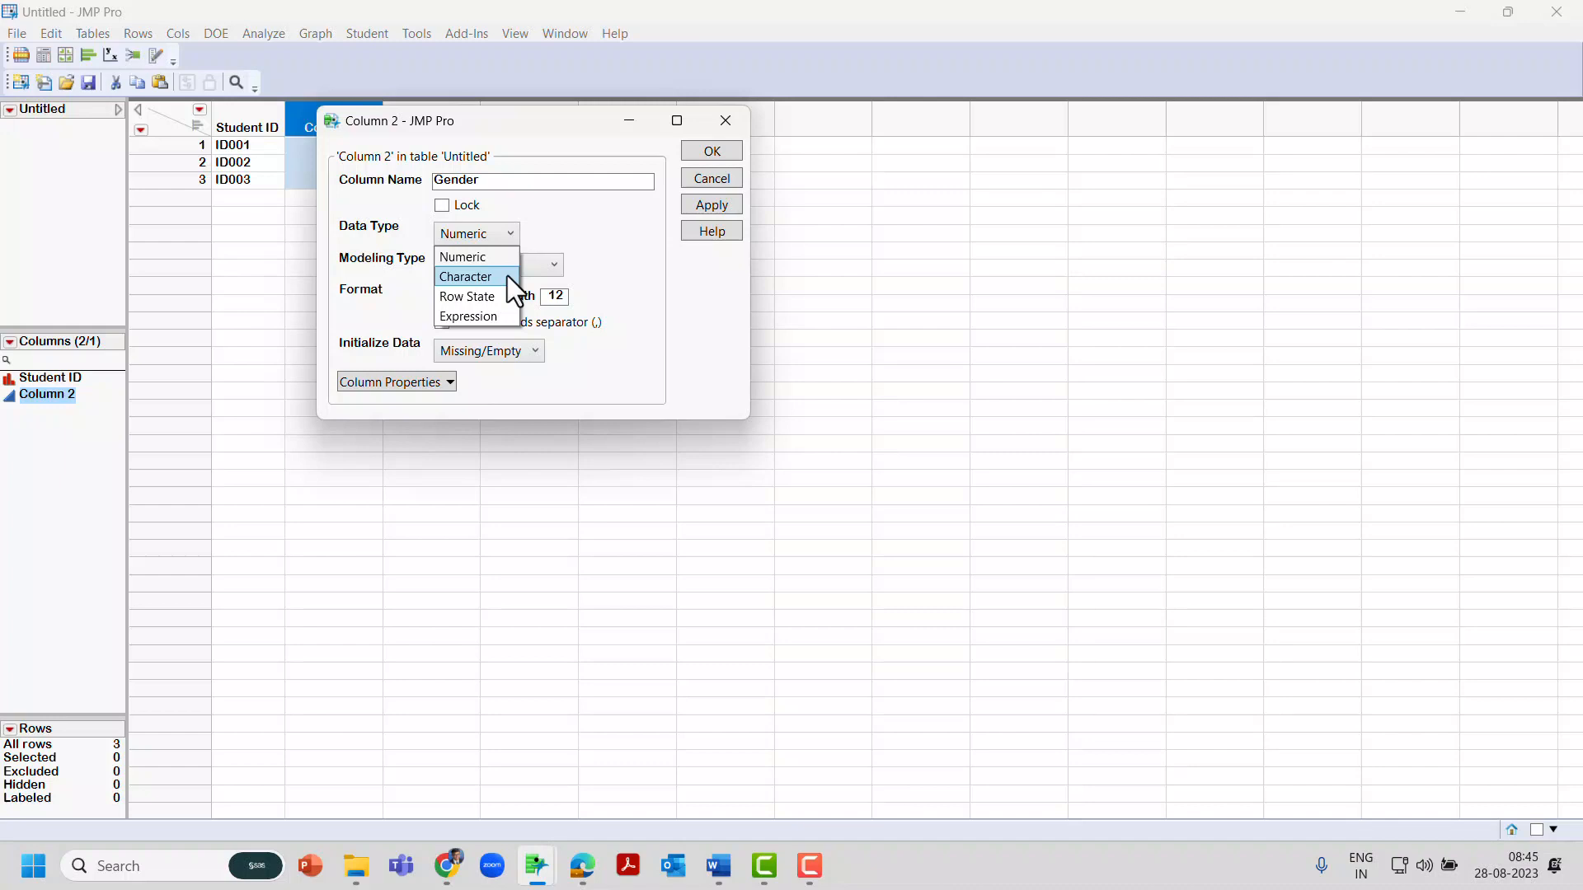
{"action": "left_click", "coordinate": [511, 277]}
{"action": "left_click", "coordinate": [552, 280]}
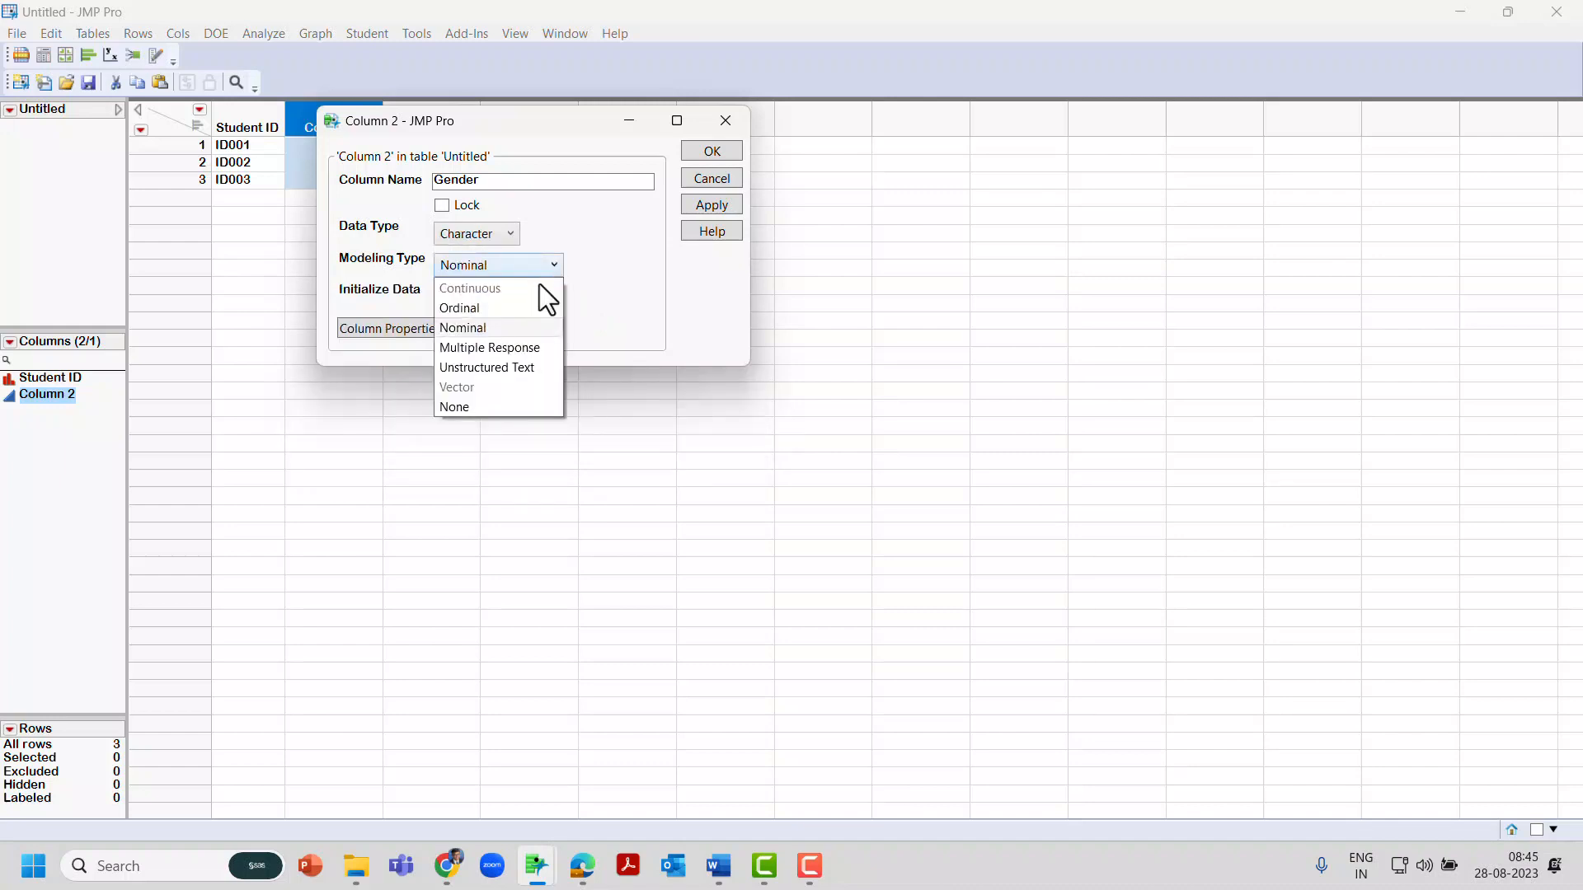
{"action": "left_click", "coordinate": [505, 325]}
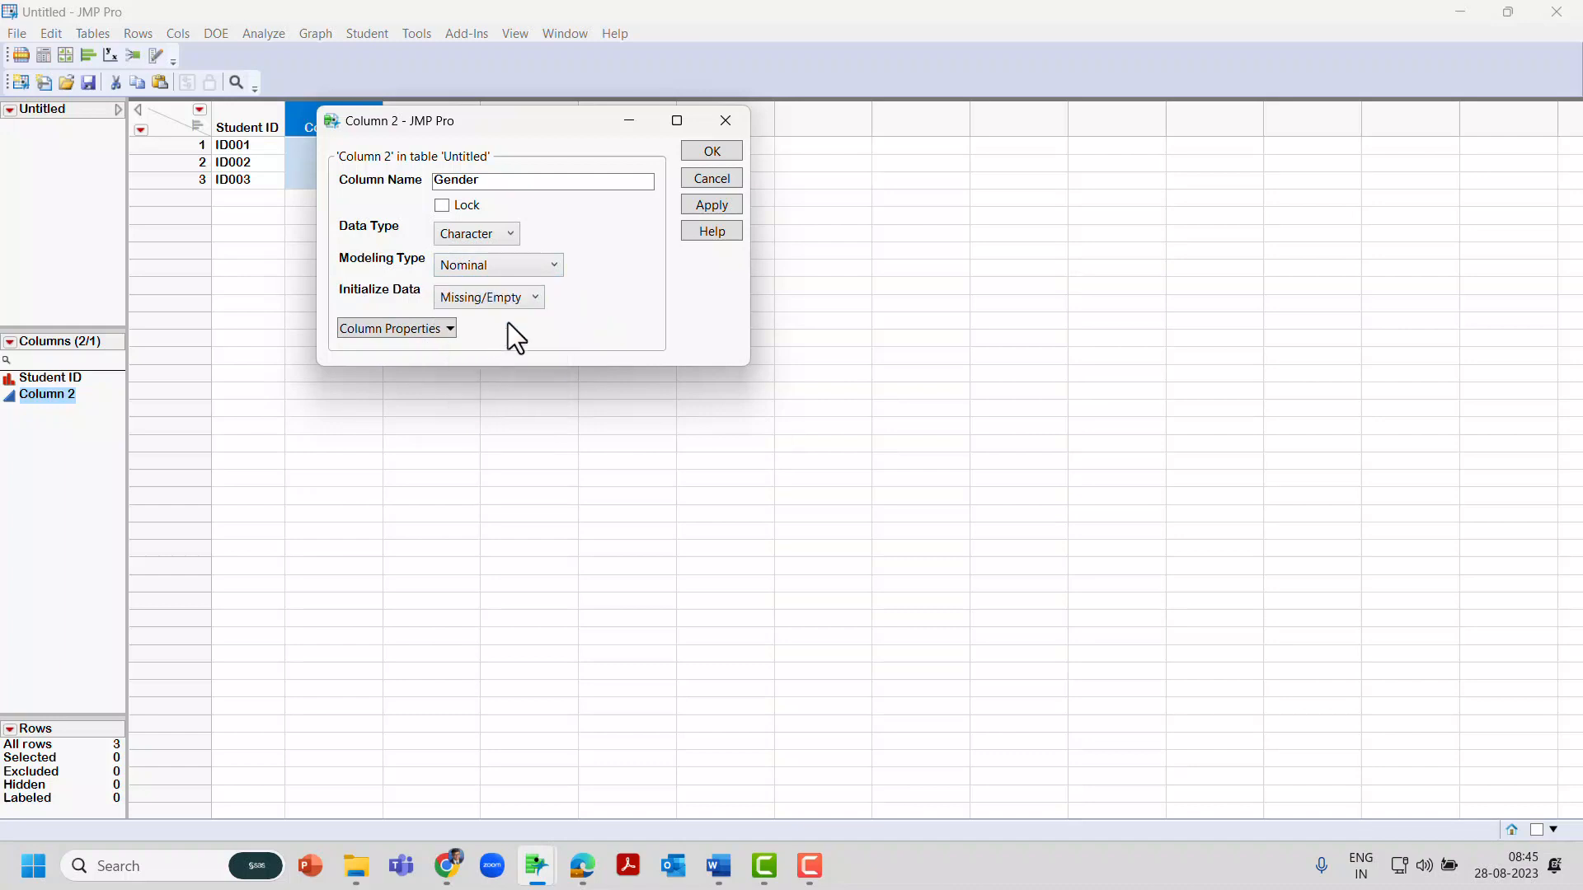
{"action": "left_click", "coordinate": [712, 152]}
- Fill the Gender column with Male, Female and Not known in rows 1 to 3
{"action": "left_click", "coordinate": [348, 146]}
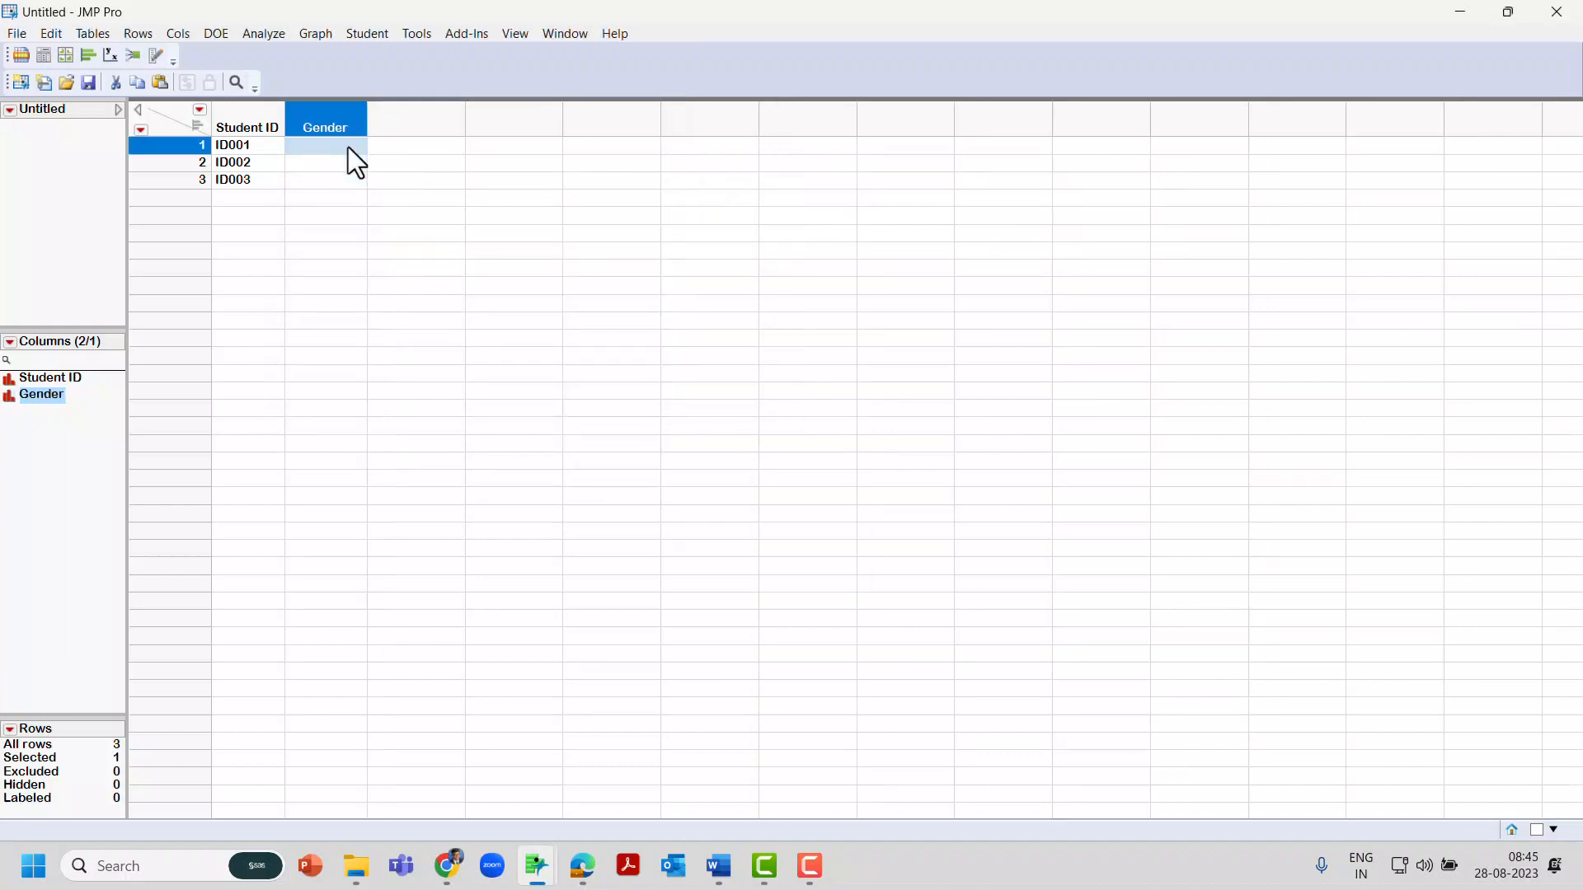
{"action": "type", "text": "Male"}
{"action": "key", "text": "Return"}
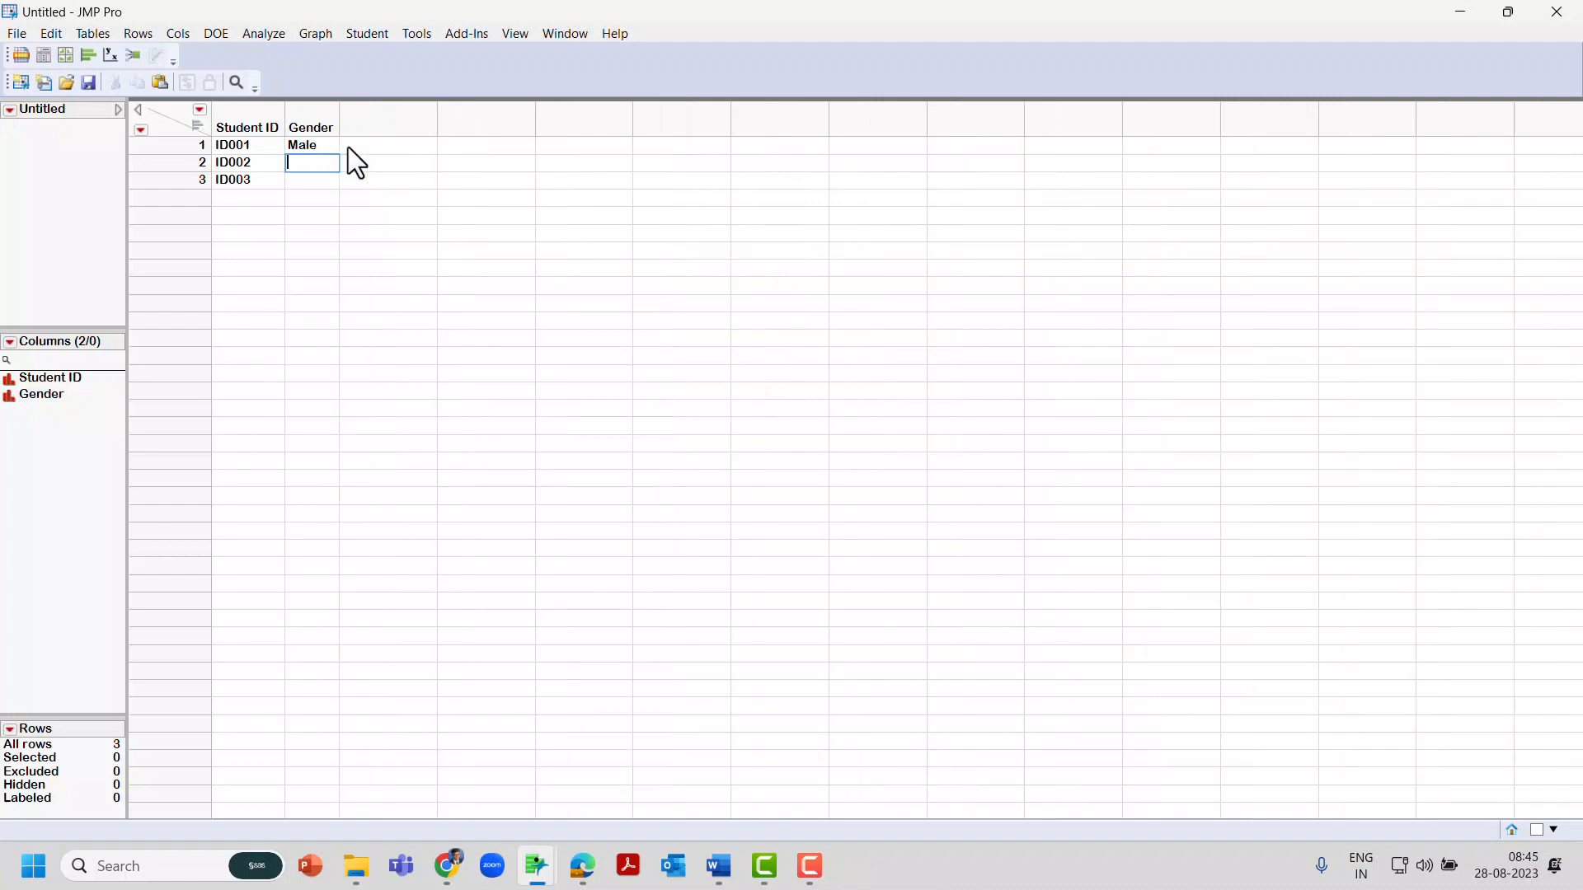
{"action": "type", "text": "Female"}
{"action": "key", "text": "Return"}
{"action": "type", "text": "Not known"}
{"action": "key", "text": "Return"}
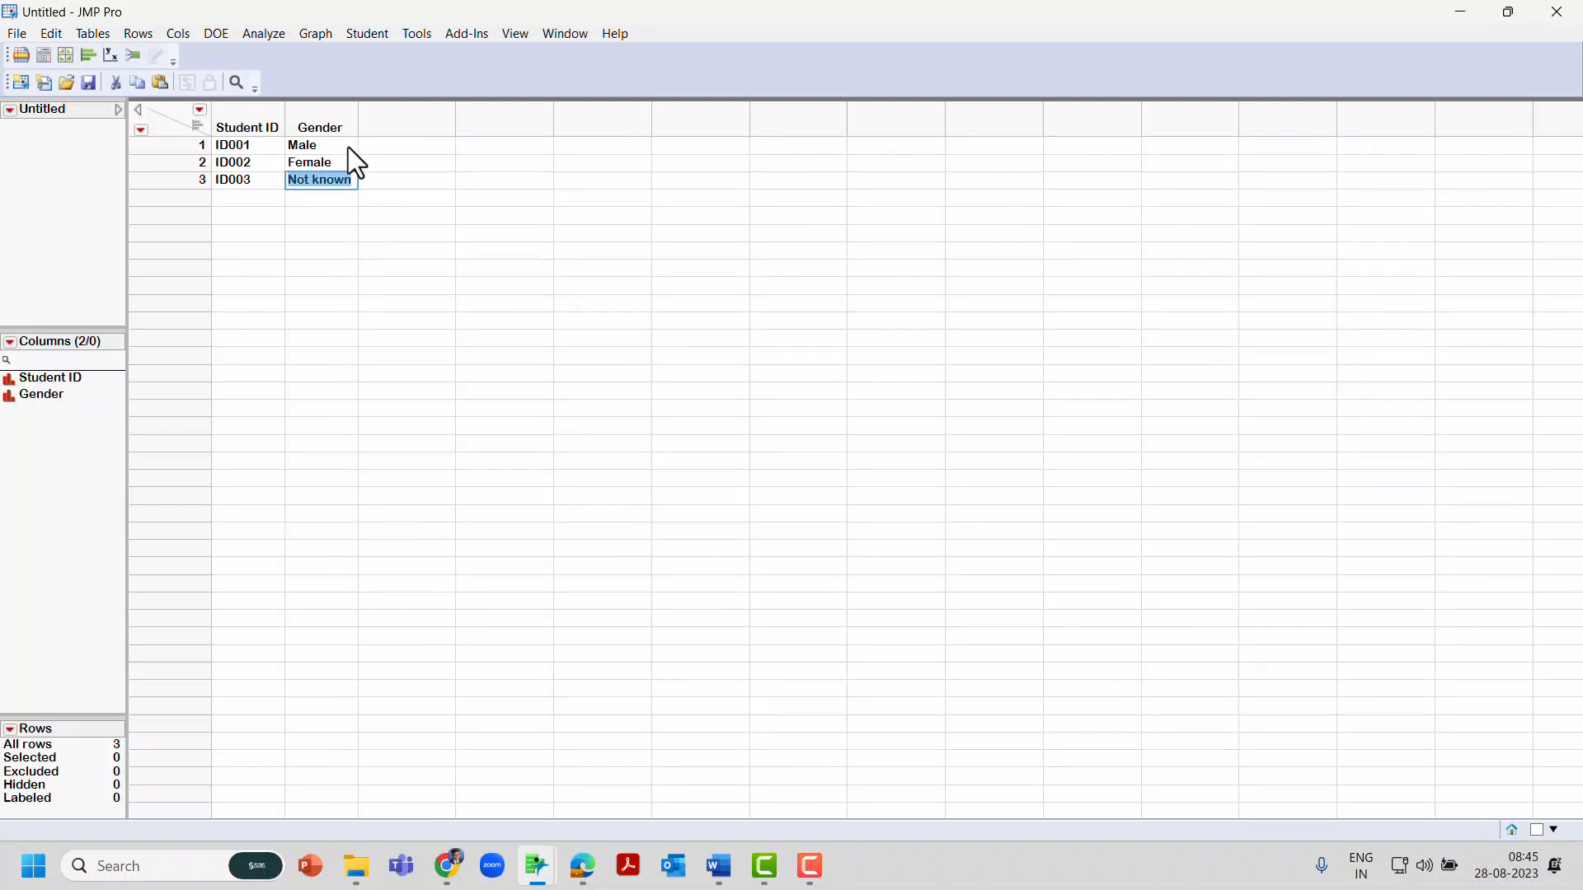
- Add a third column named Height, keeping data type Numeric and modeling type Continuous
{"action": "double_click", "coordinate": [407, 124]}
{"action": "double_click", "coordinate": [407, 122]}
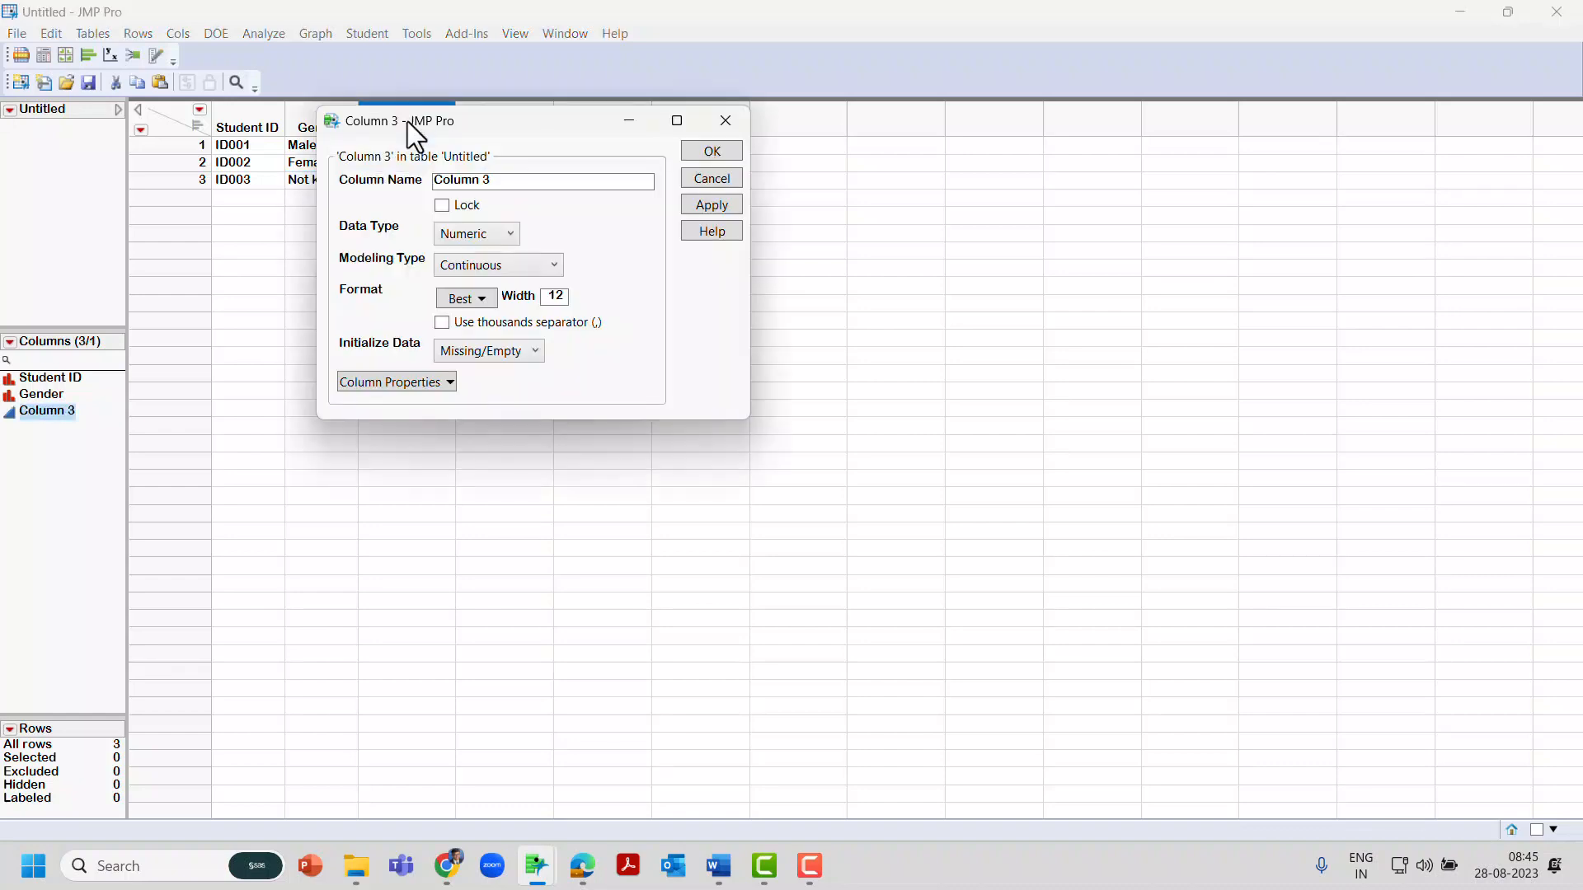
{"action": "left_click", "coordinate": [519, 186]}
{"action": "type", "text": "HEight"}
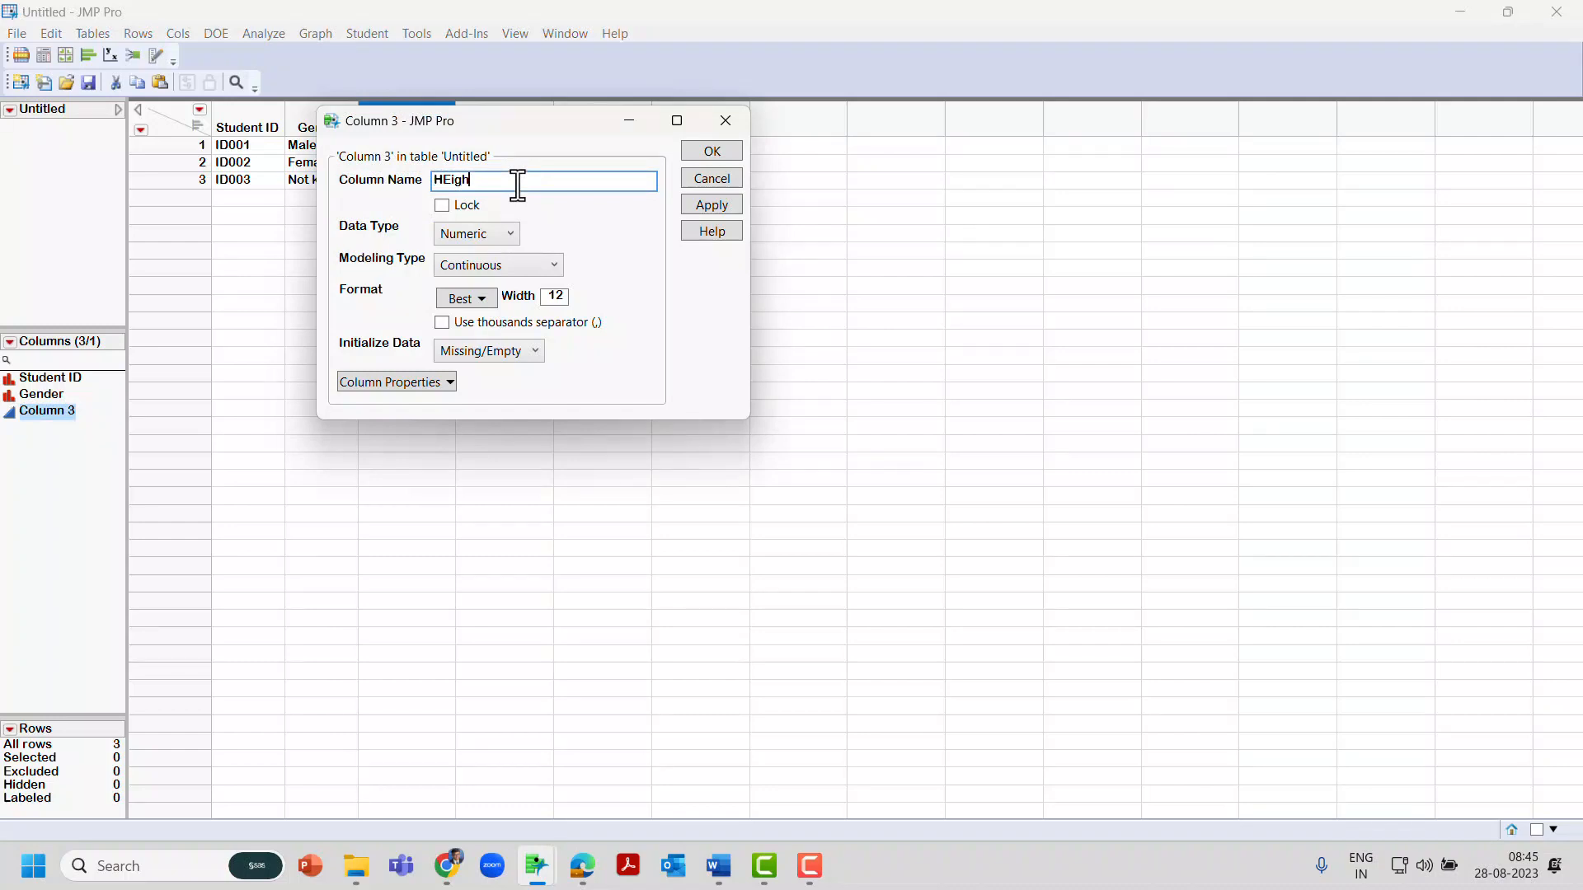
{"action": "key", "text": "BackSpace"}
{"action": "key", "text": "BackSpace"}
{"action": "key", "text": "BackSpace"}
{"action": "key", "text": "BackSpace"}
{"action": "key", "text": "BackSpace"}
{"action": "type", "text": "Height"}
{"action": "left_click", "coordinate": [513, 243]}
{"action": "left_click", "coordinate": [508, 252]}
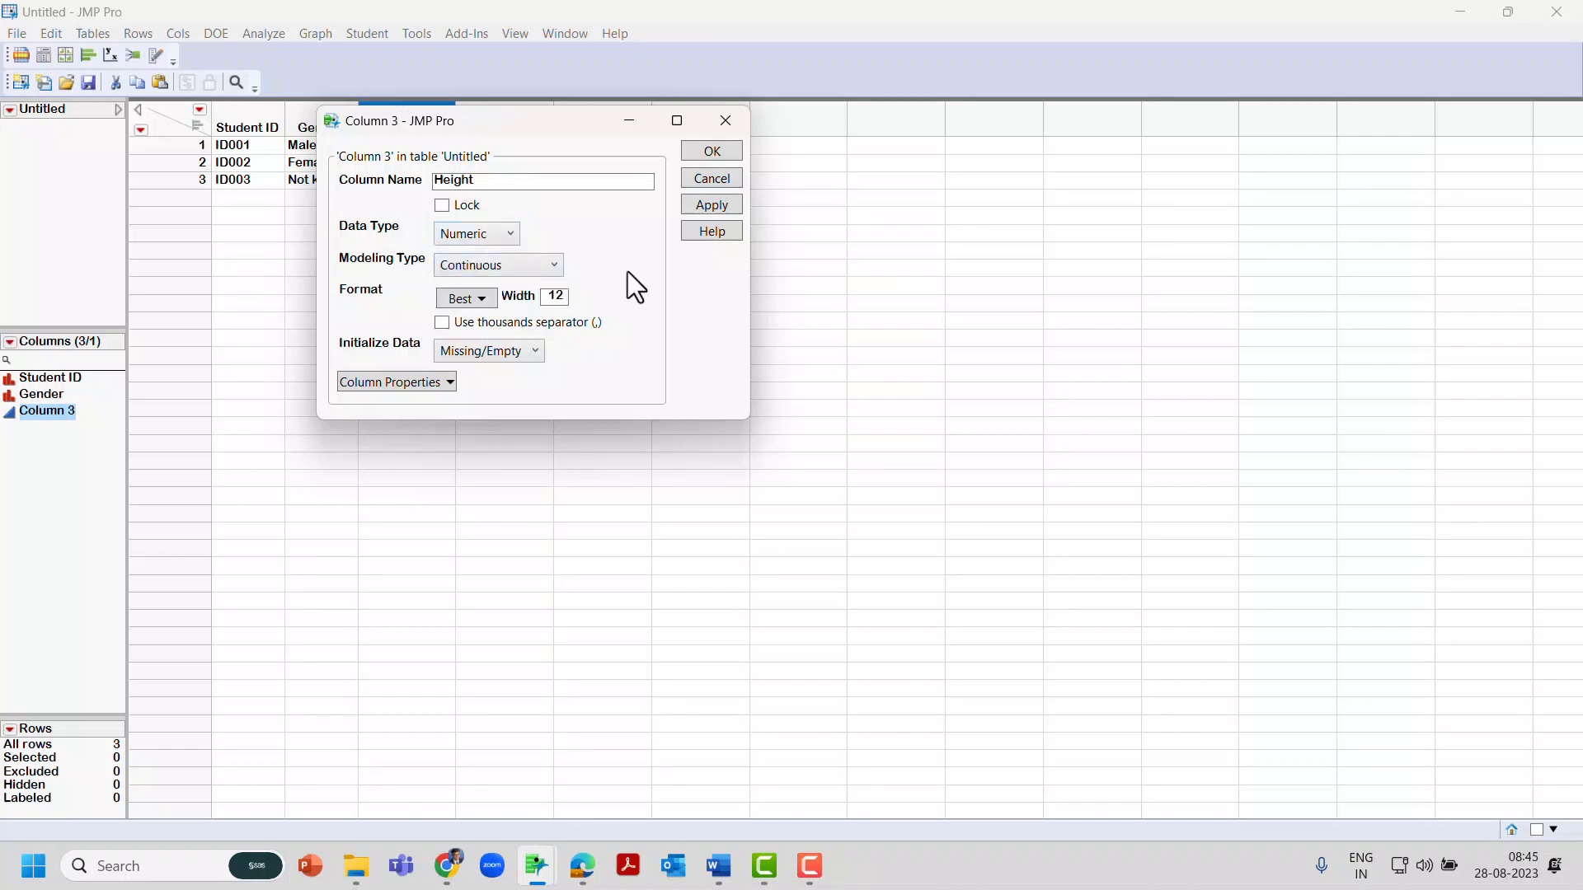
{"action": "mouse_move", "coordinate": [627, 270]}
{"action": "left_mouse_down"}
{"action": "mouse_move", "coordinate": [486, 256]}
{"action": "mouse_move", "coordinate": [333, 269]}
{"action": "left_mouse_up"}
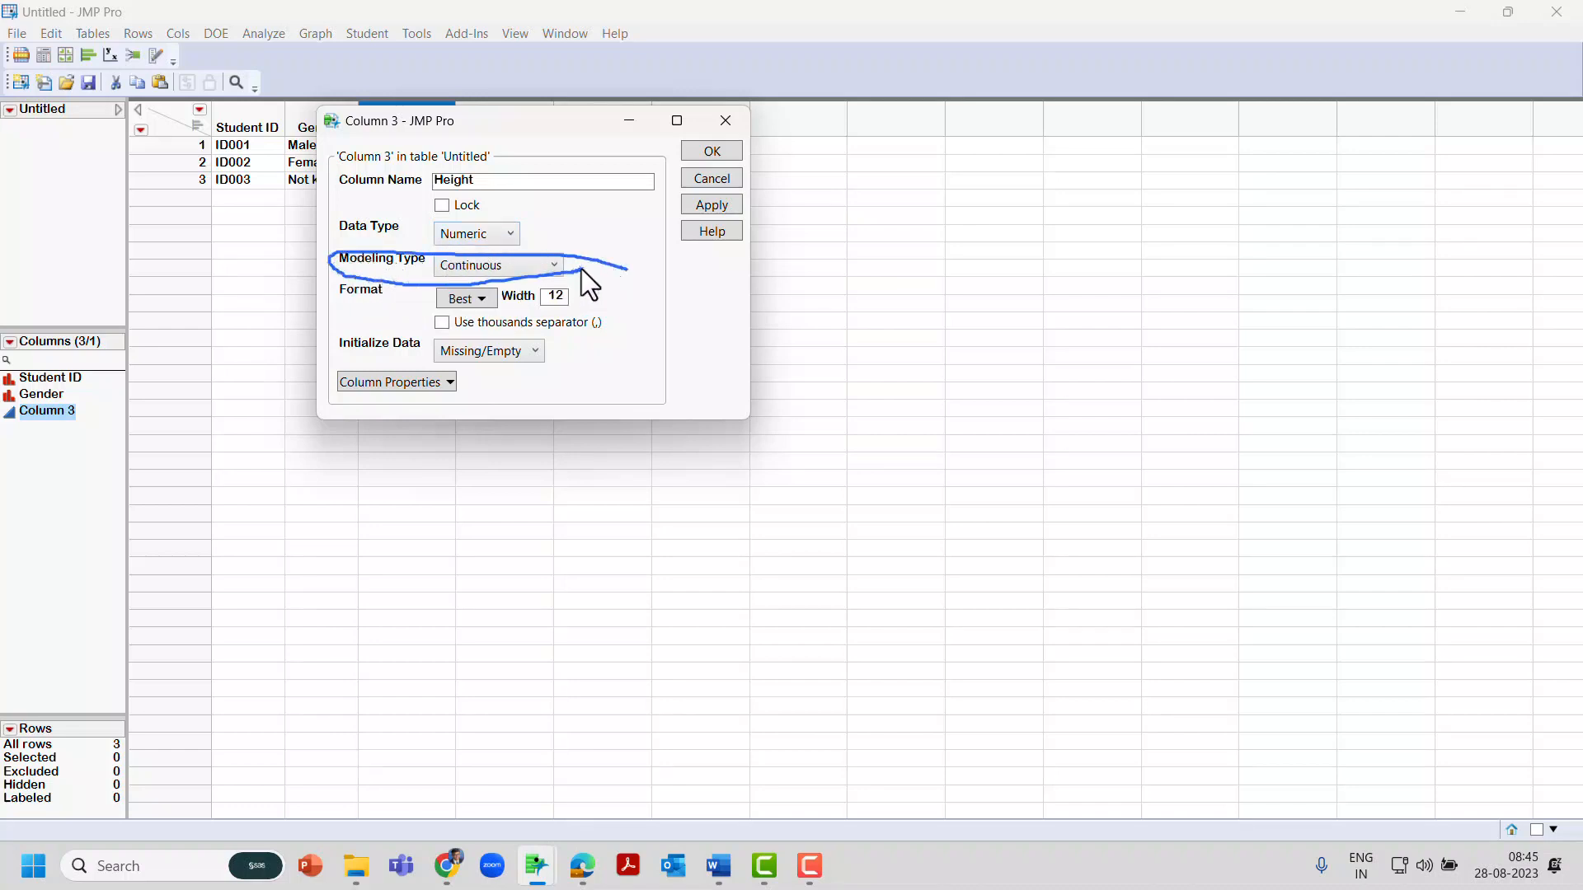
{"action": "left_click", "coordinate": [710, 153]}
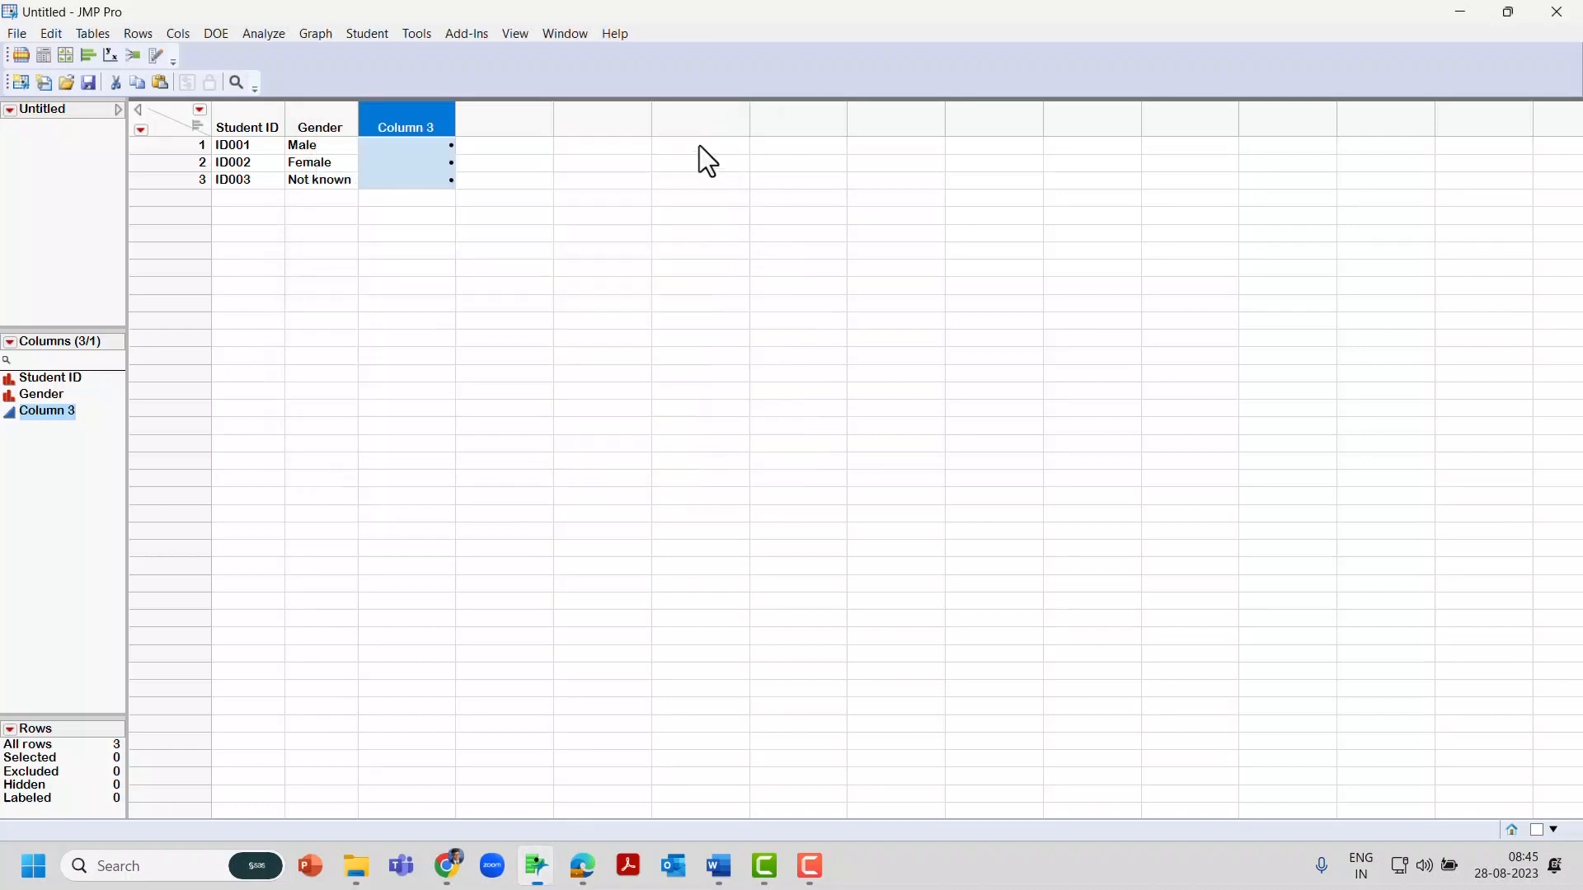
- Fill the Height column with 13.2, 14.2 and 15 in rows 1 to 3
{"action": "left_click", "coordinate": [424, 148]}
{"action": "left_click", "coordinate": [424, 148]}
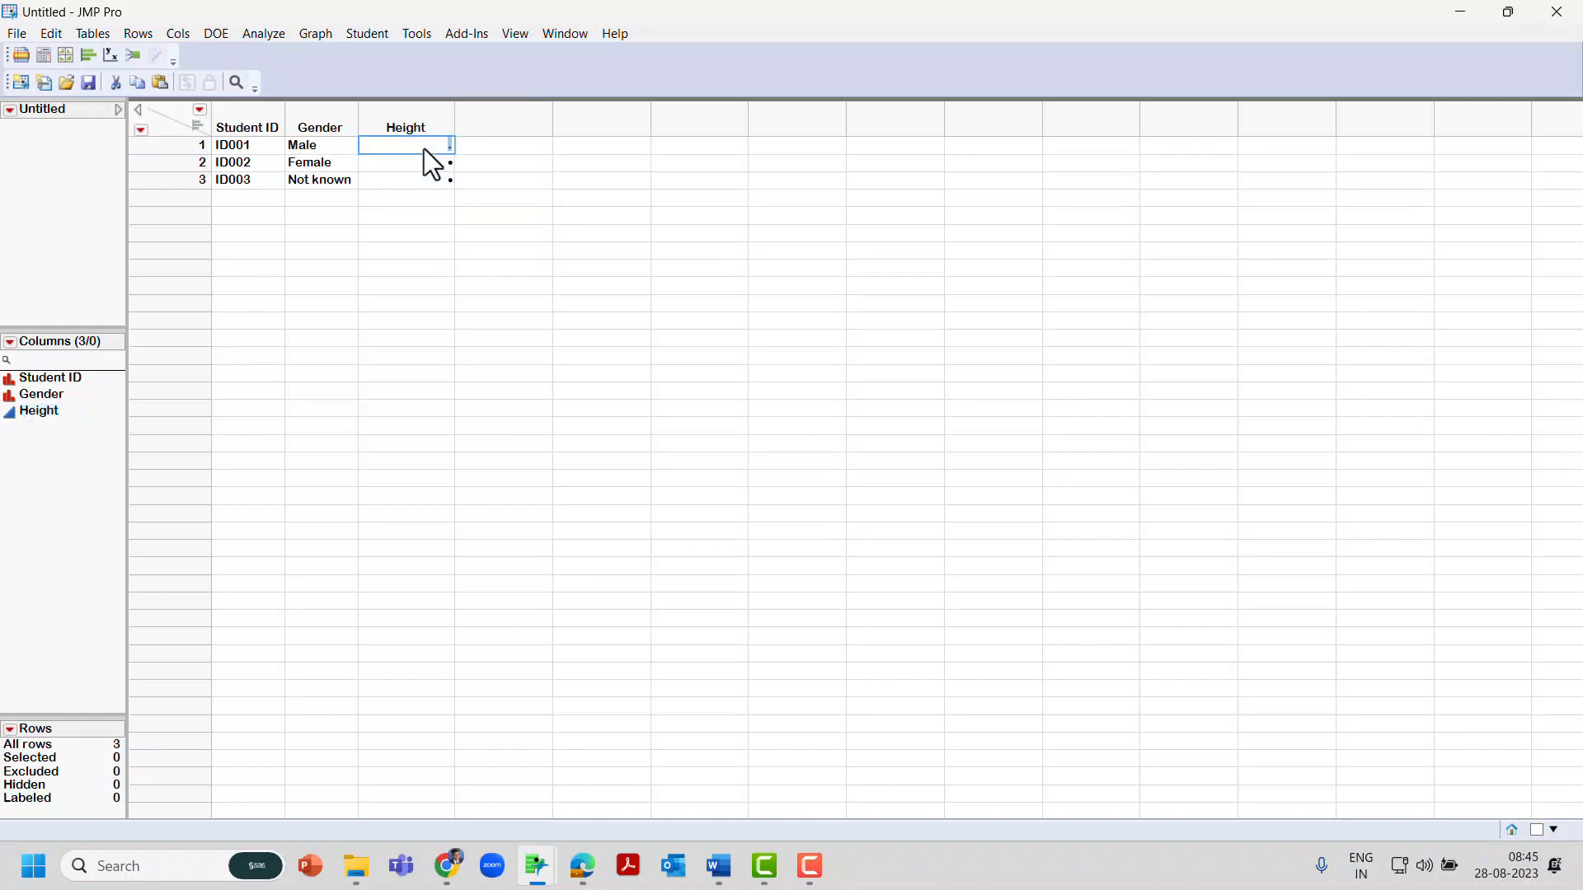
{"action": "type", "text": "13.2"}
{"action": "key", "text": "Return"}
{"action": "type", "text": "1"}
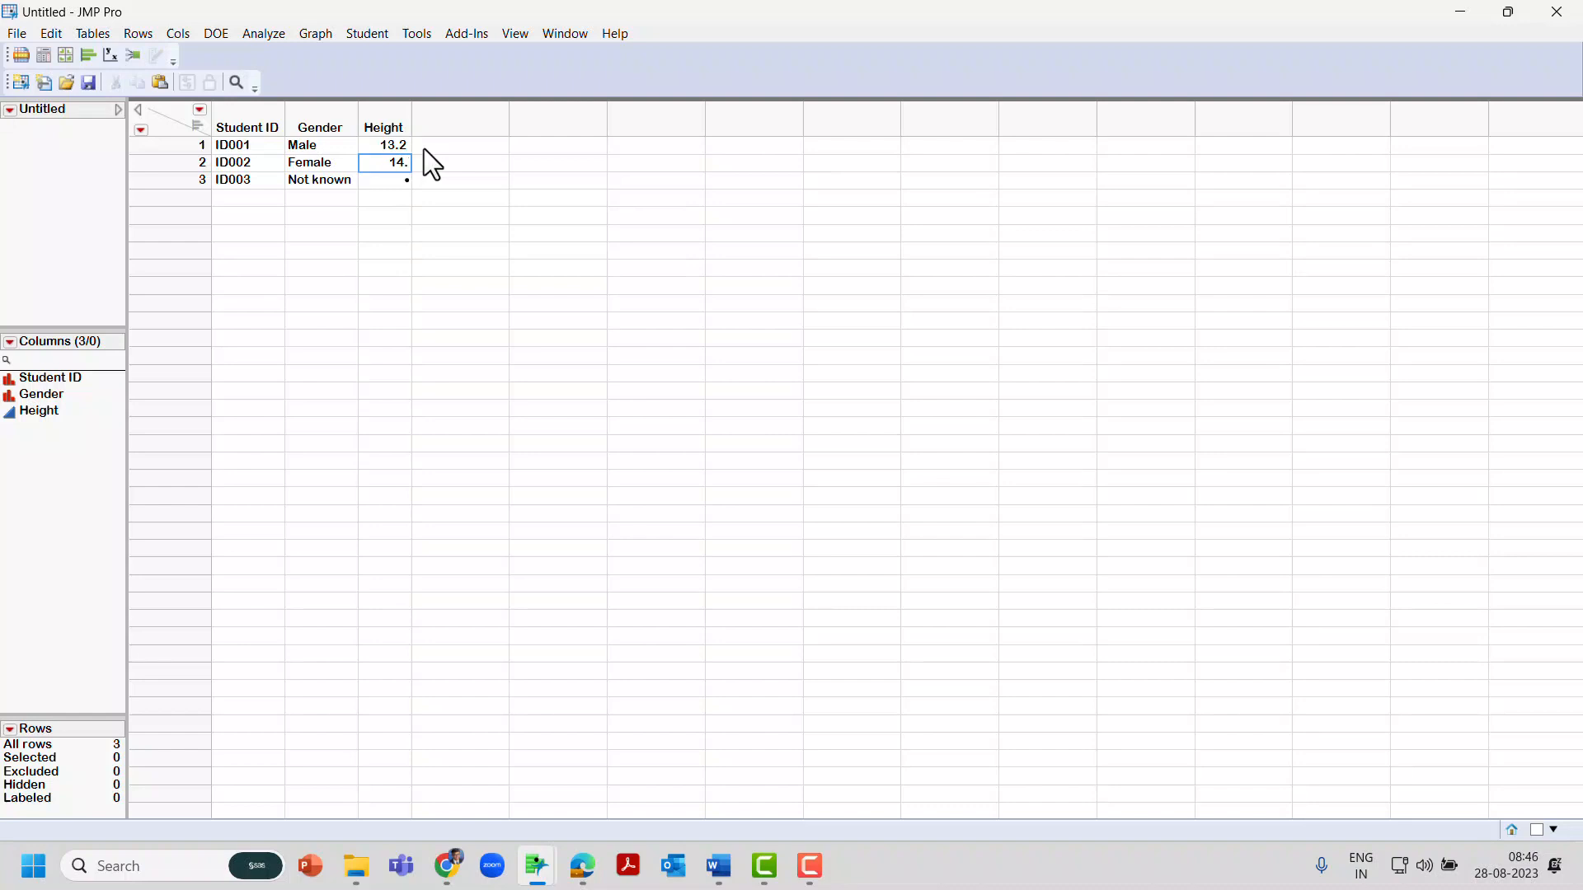
{"action": "key", "text": "Return"}
{"action": "type", "text": "15"}
{"action": "key", "text": "Return"}
- Try to enter the text Thirty in row 4 of the numeric Height column, declining a data type change
{"action": "type", "text": "Thirty"}
{"action": "key", "text": "Return"}
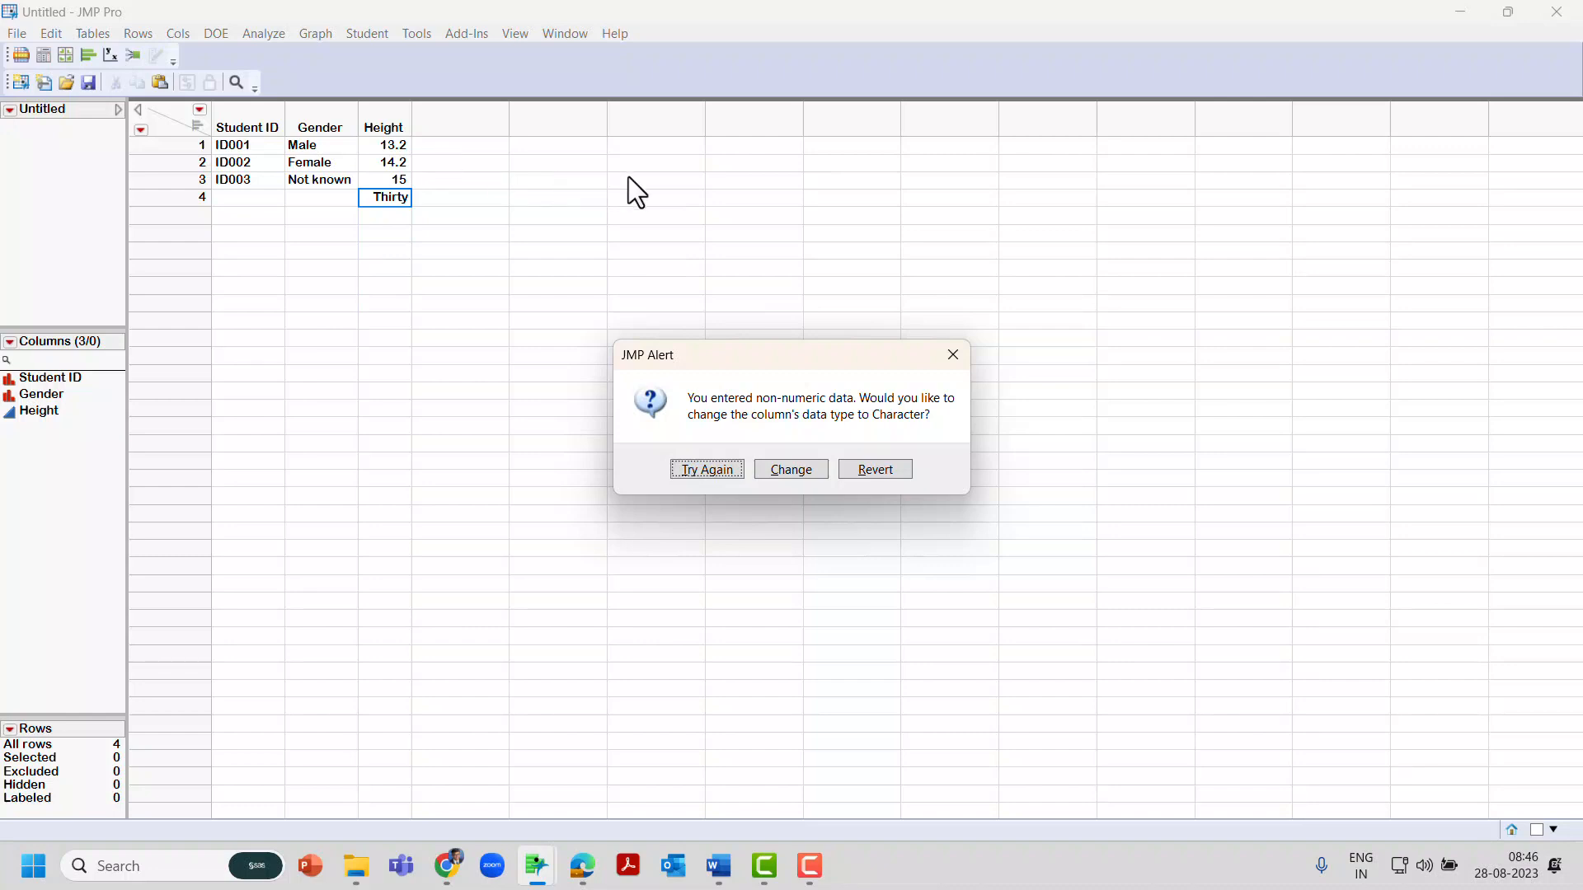
{"action": "left_click", "coordinate": [952, 354]}
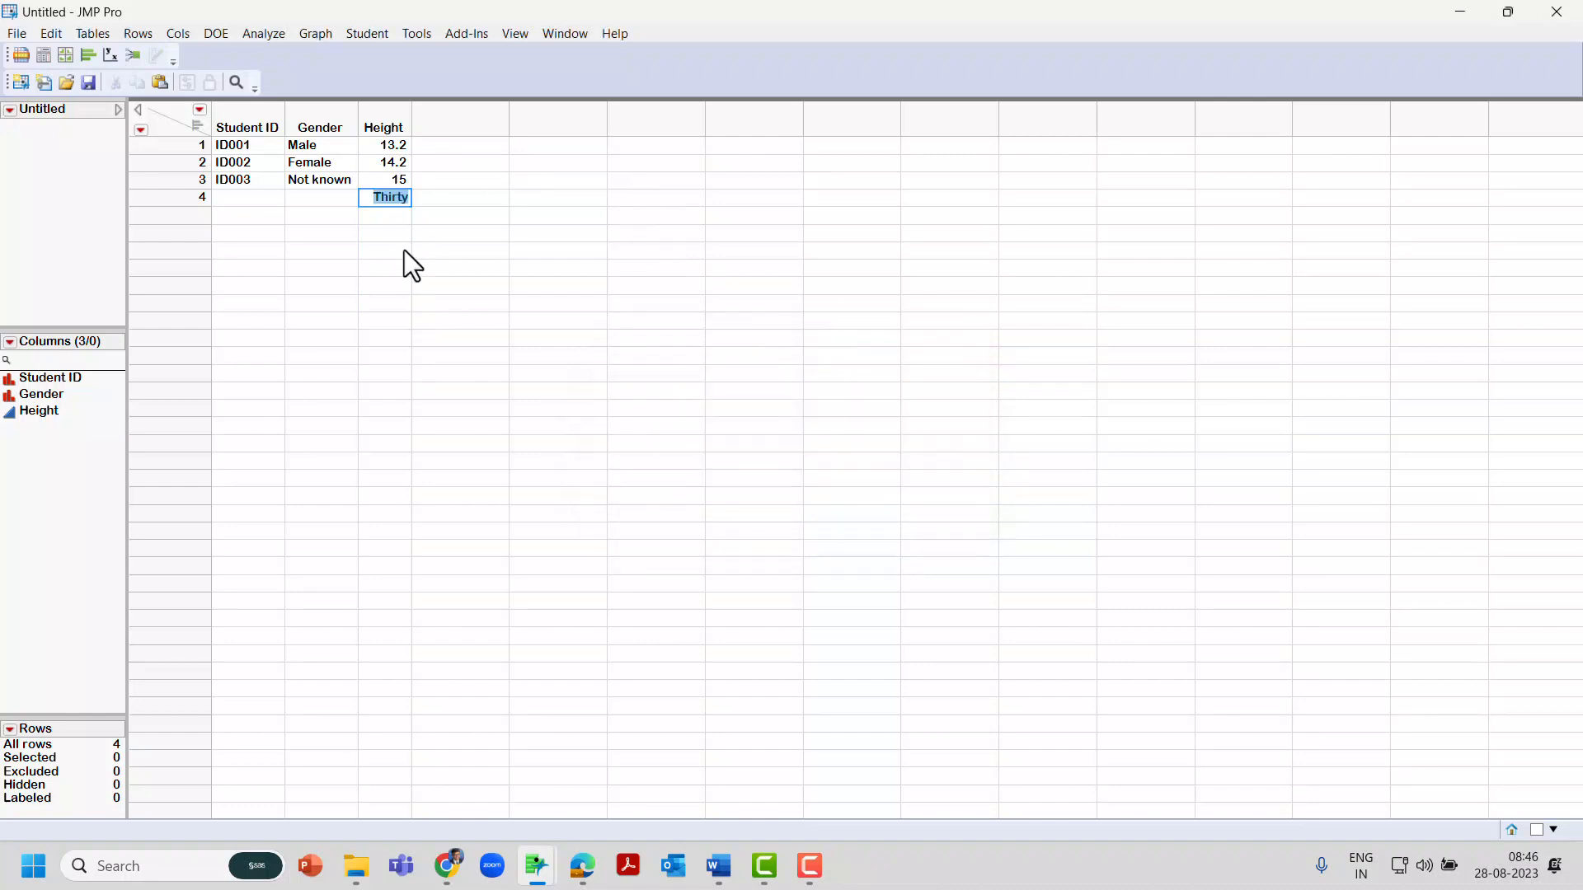
- Enter 41 in row 4 of the Height column
{"action": "type", "text": "41"}
{"action": "key", "text": "Return"}
{"action": "left_click", "coordinate": [396, 252]}
- Add a fourth column and name it Name of cities visited
{"action": "double_click", "coordinate": [452, 125]}
{"action": "double_click", "coordinate": [452, 128]}
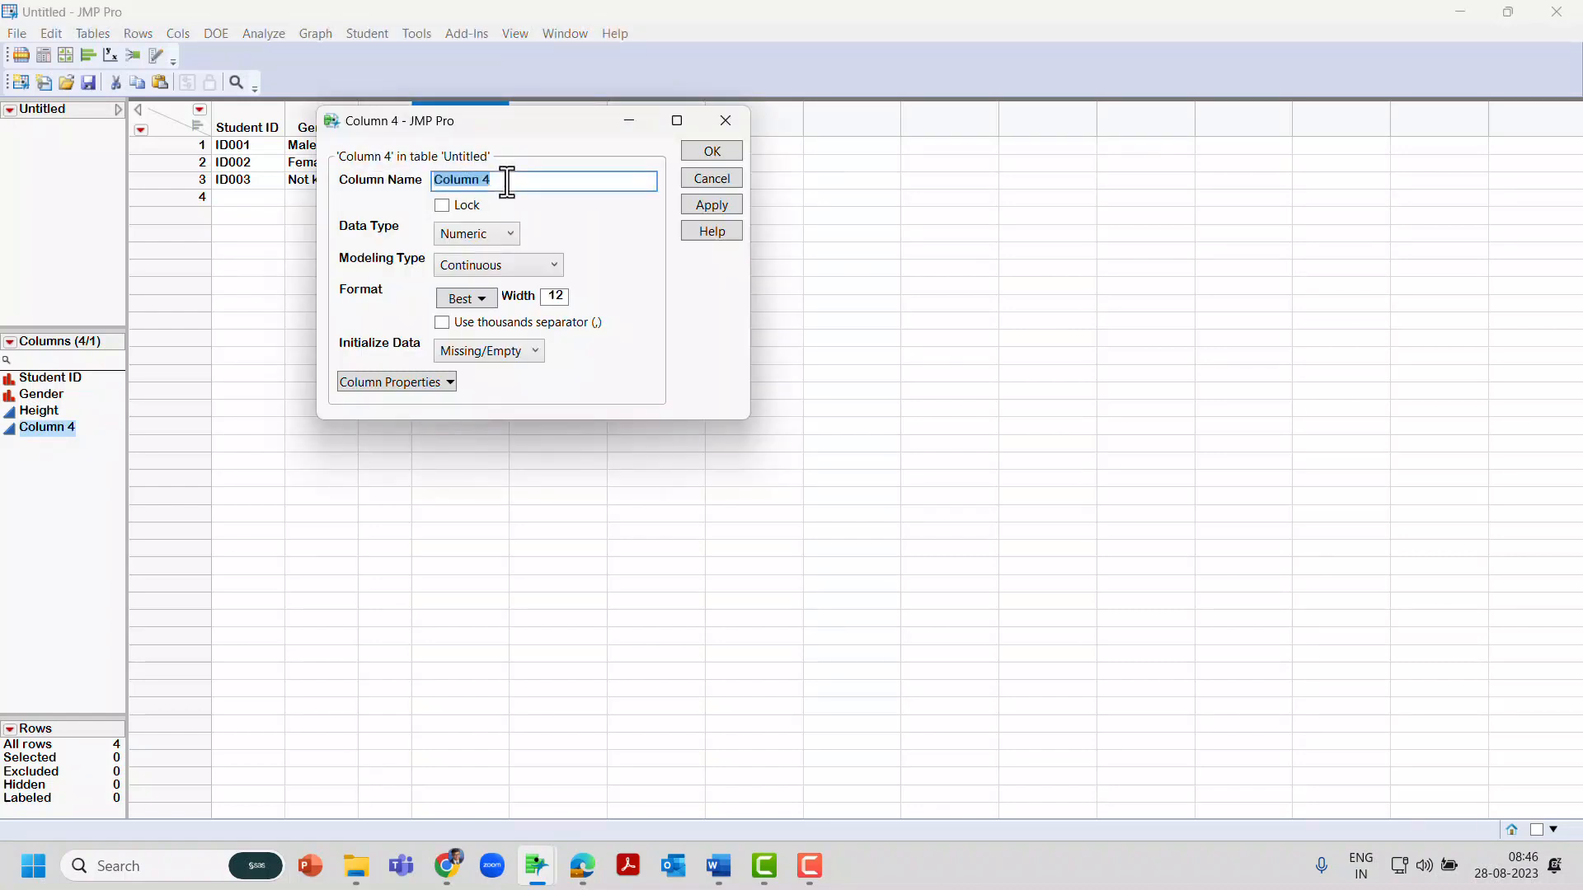
{"action": "type", "text": "NA"}
{"action": "key", "text": "BackSpace"}
{"action": "type", "text": "an"}
{"action": "type", "text": "e of citi"}
{"action": "type", "text": "es visited"}
- Give the cities column data type Character and modeling type Multiple Response
{"action": "left_click", "coordinate": [714, 156]}
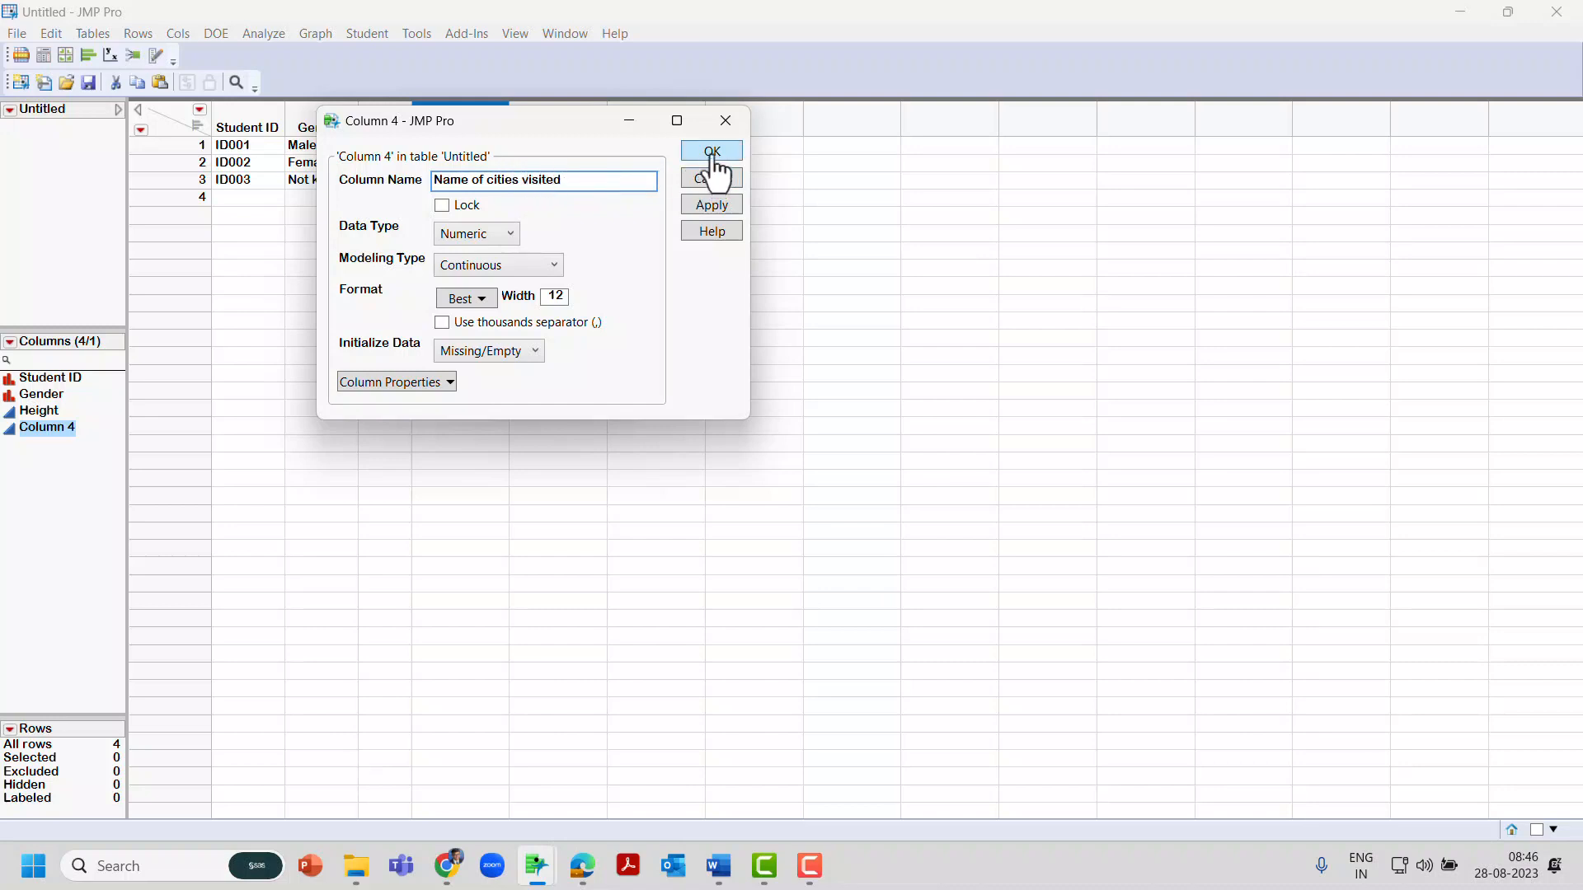
{"action": "left_click", "coordinate": [503, 244]}
{"action": "left_click", "coordinate": [495, 275]}
{"action": "left_click", "coordinate": [526, 267]}
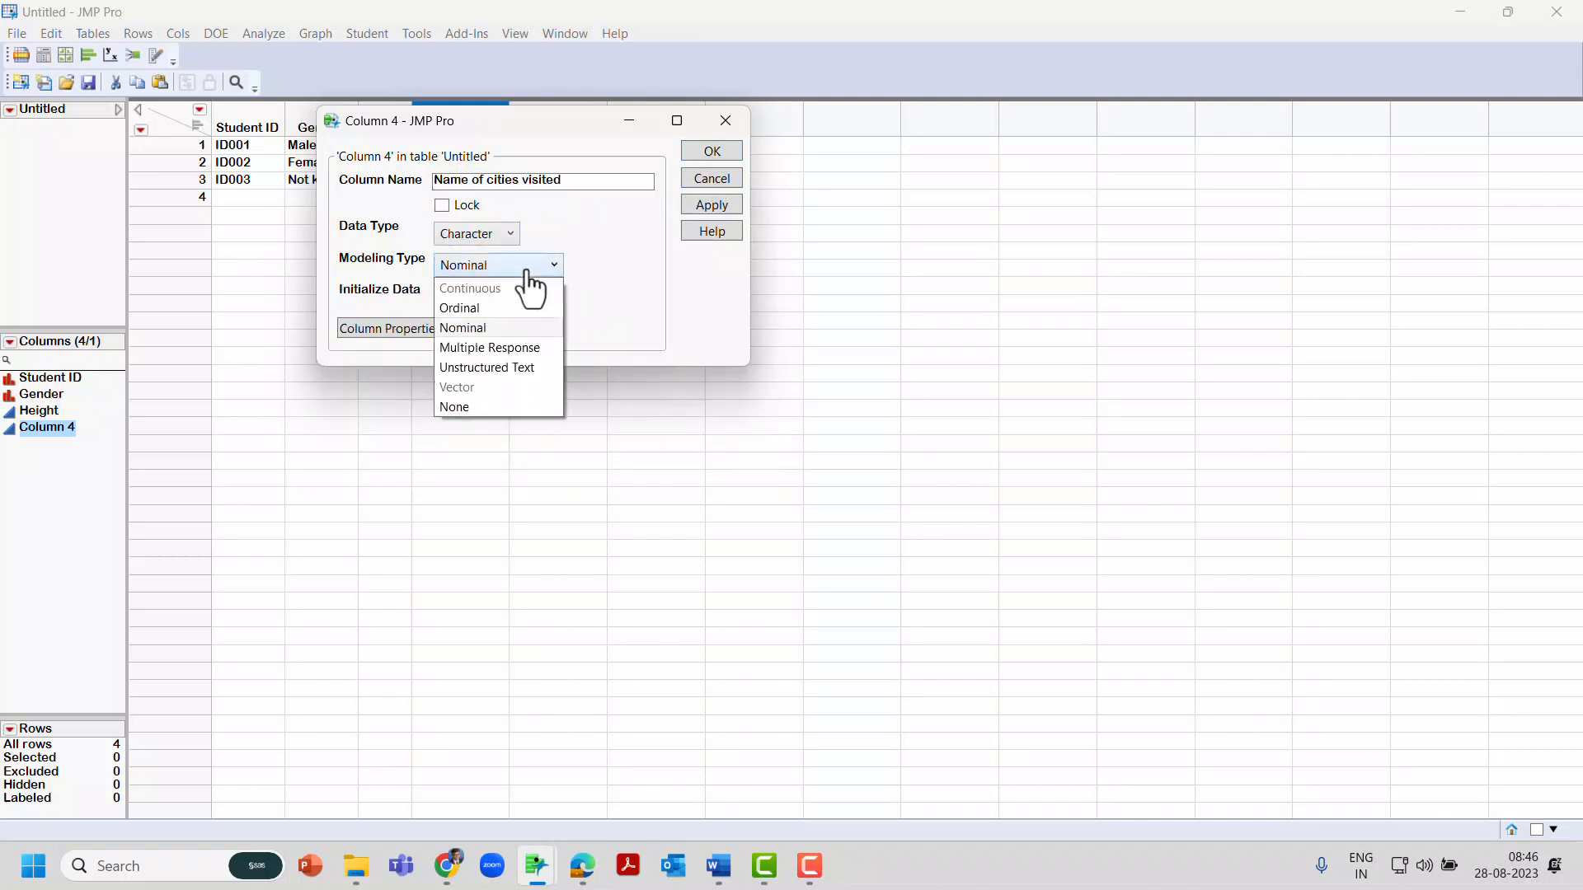
{"action": "left_click", "coordinate": [527, 347]}
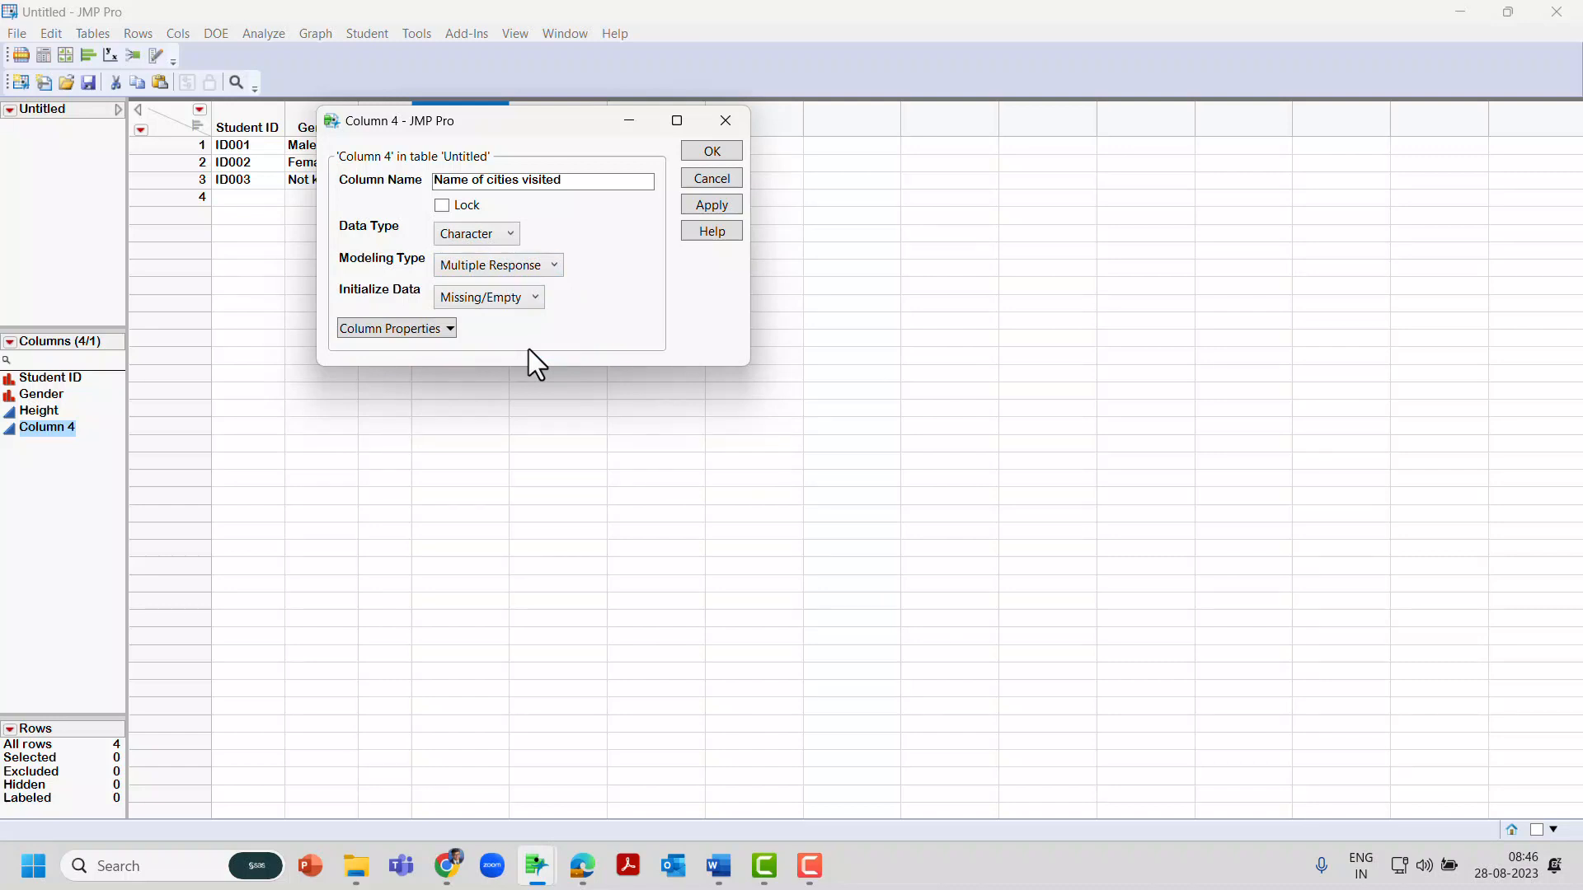
{"action": "left_click", "coordinate": [714, 152]}
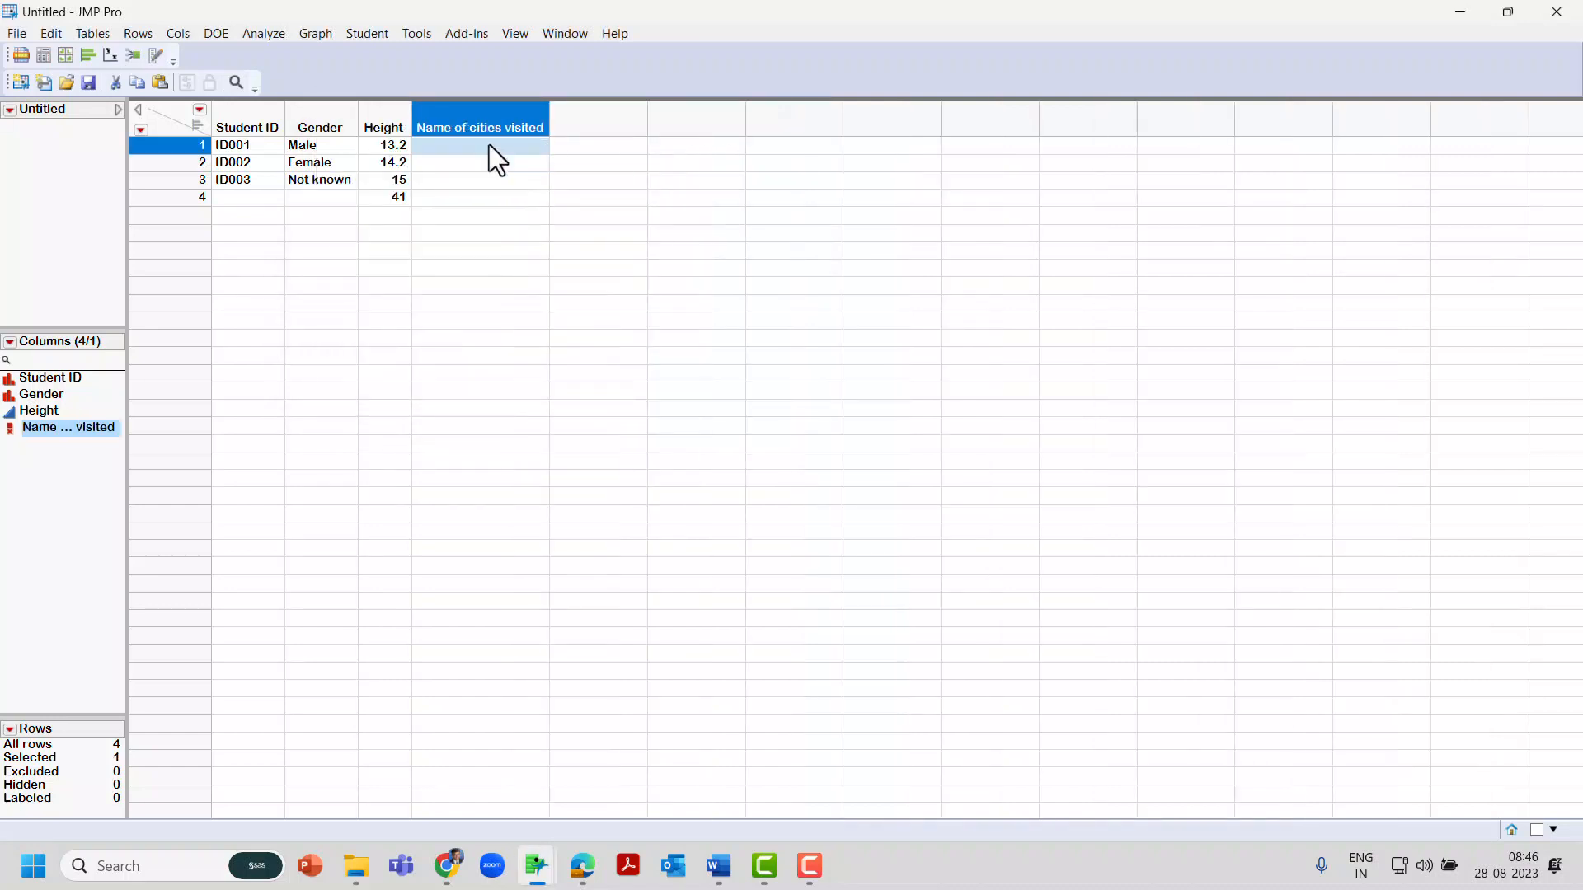
- Fill the cities column with "Delhi,Bangalore" in row 1 and "NEwyork, Minneapolis" in row 2
{"action": "left_click", "coordinate": [487, 147]}
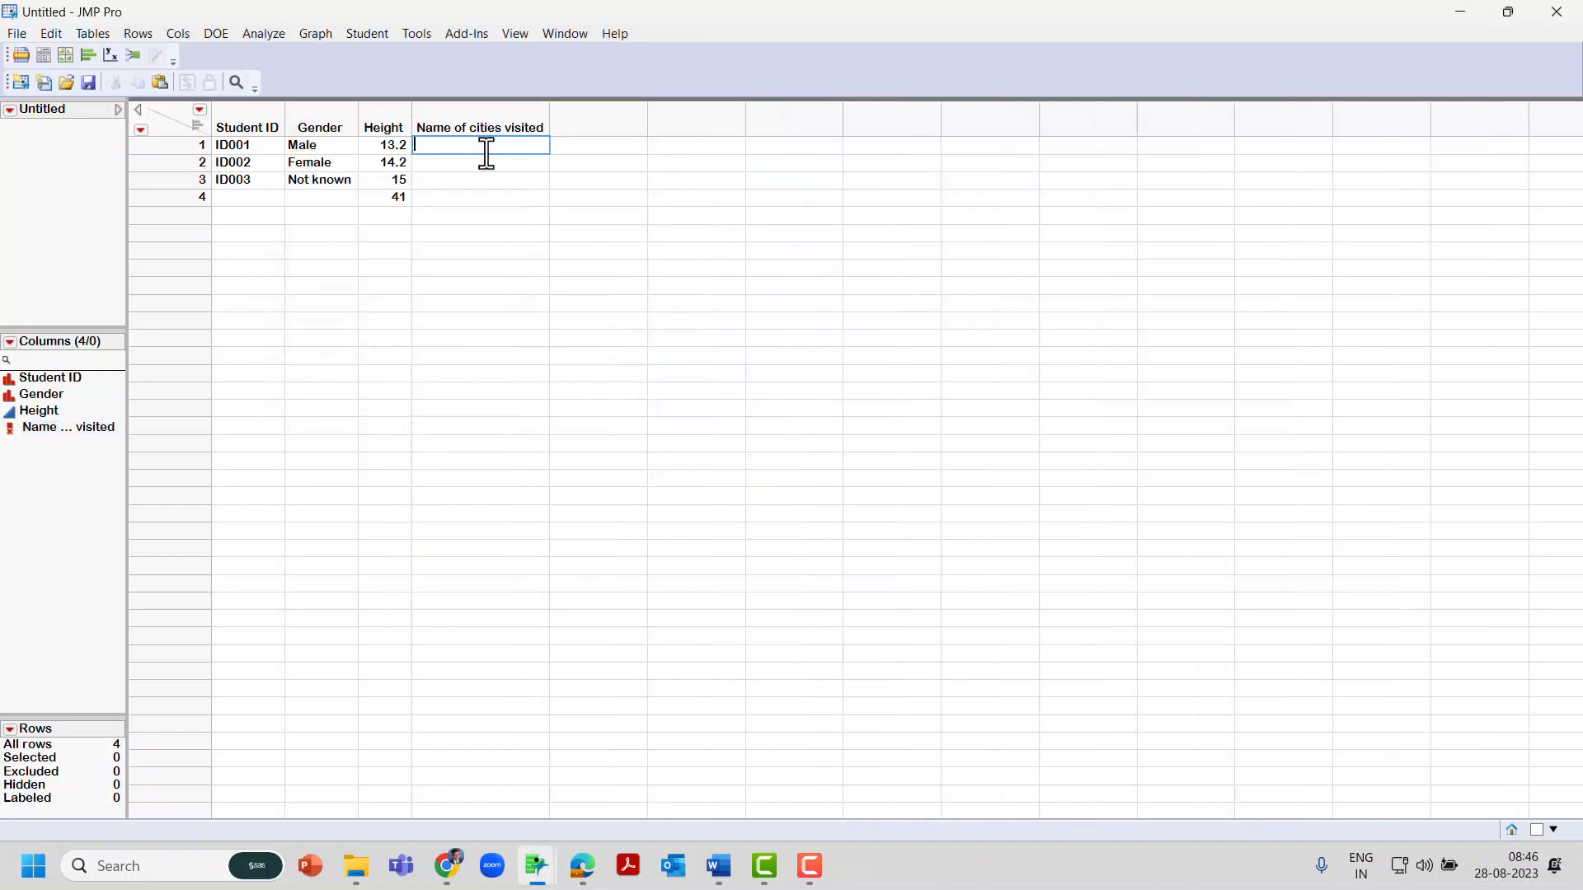
{"action": "type", "text": "Delhi,Bangalore"}
{"action": "key", "text": "Return"}
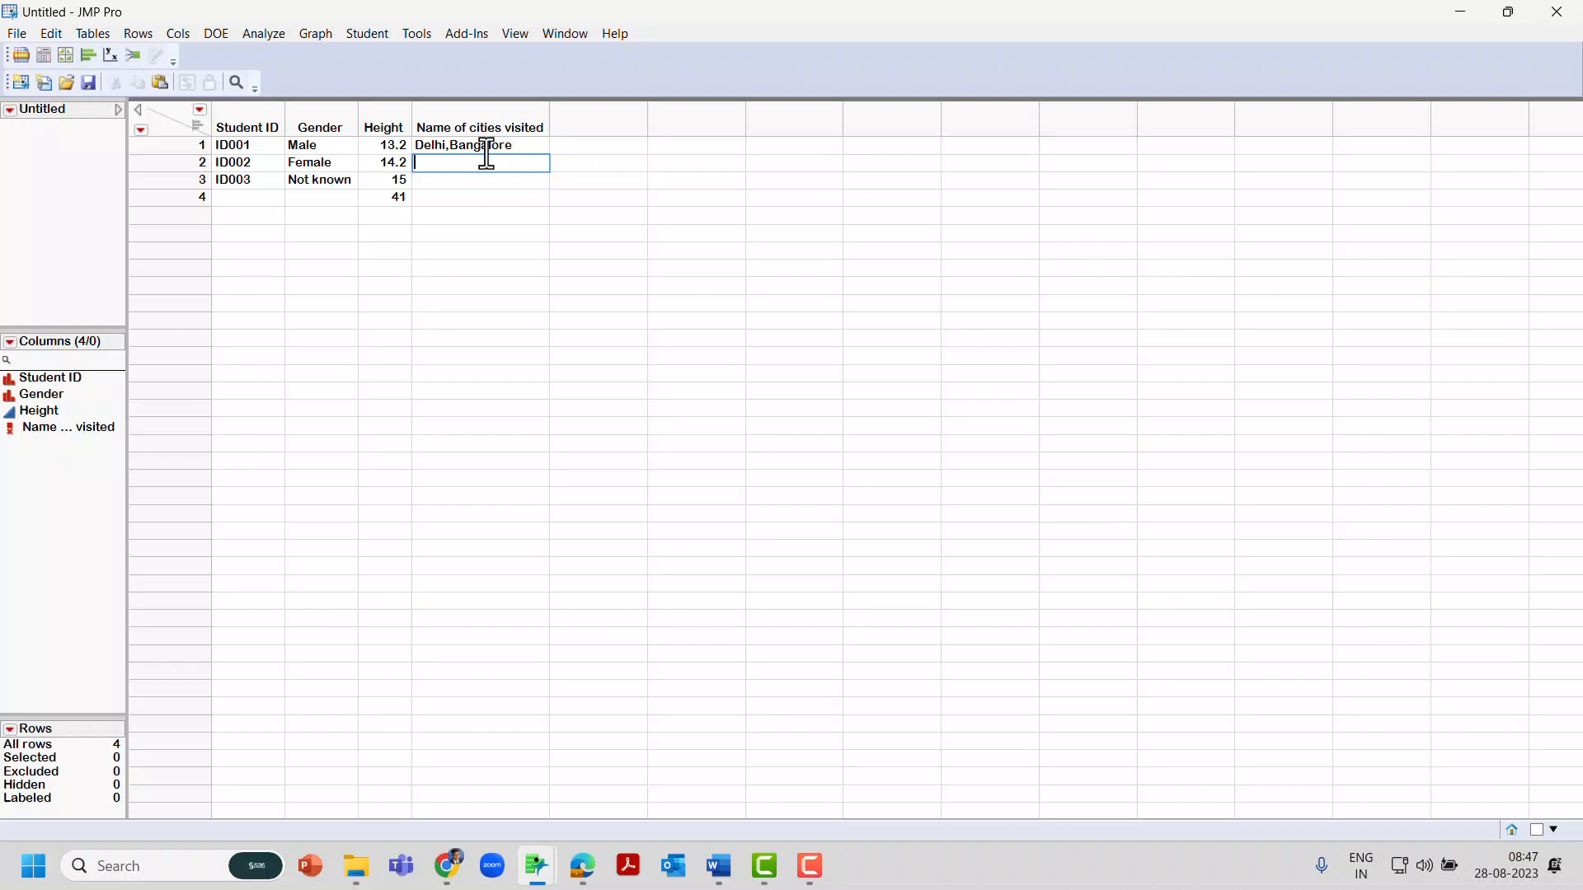
{"action": "type", "text": "NEwyork, Mumbai, Minneapolis"}
{"action": "key", "text": "Return"}
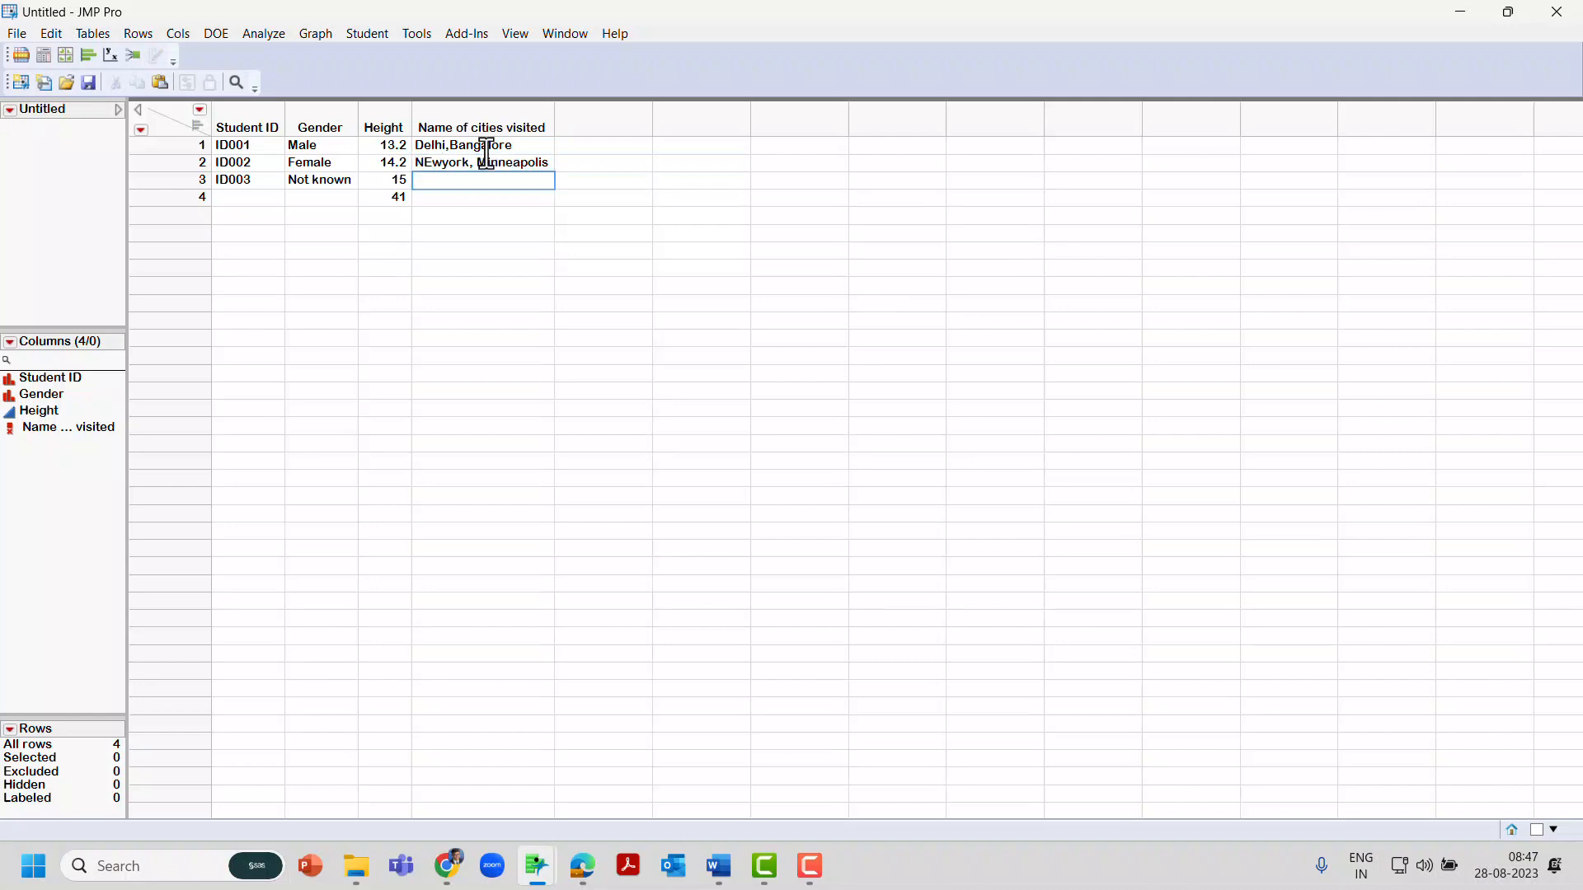
- Add a fifth column named feedback with data type Character and modeling type Unstructured Text
{"action": "double_click", "coordinate": [590, 124]}
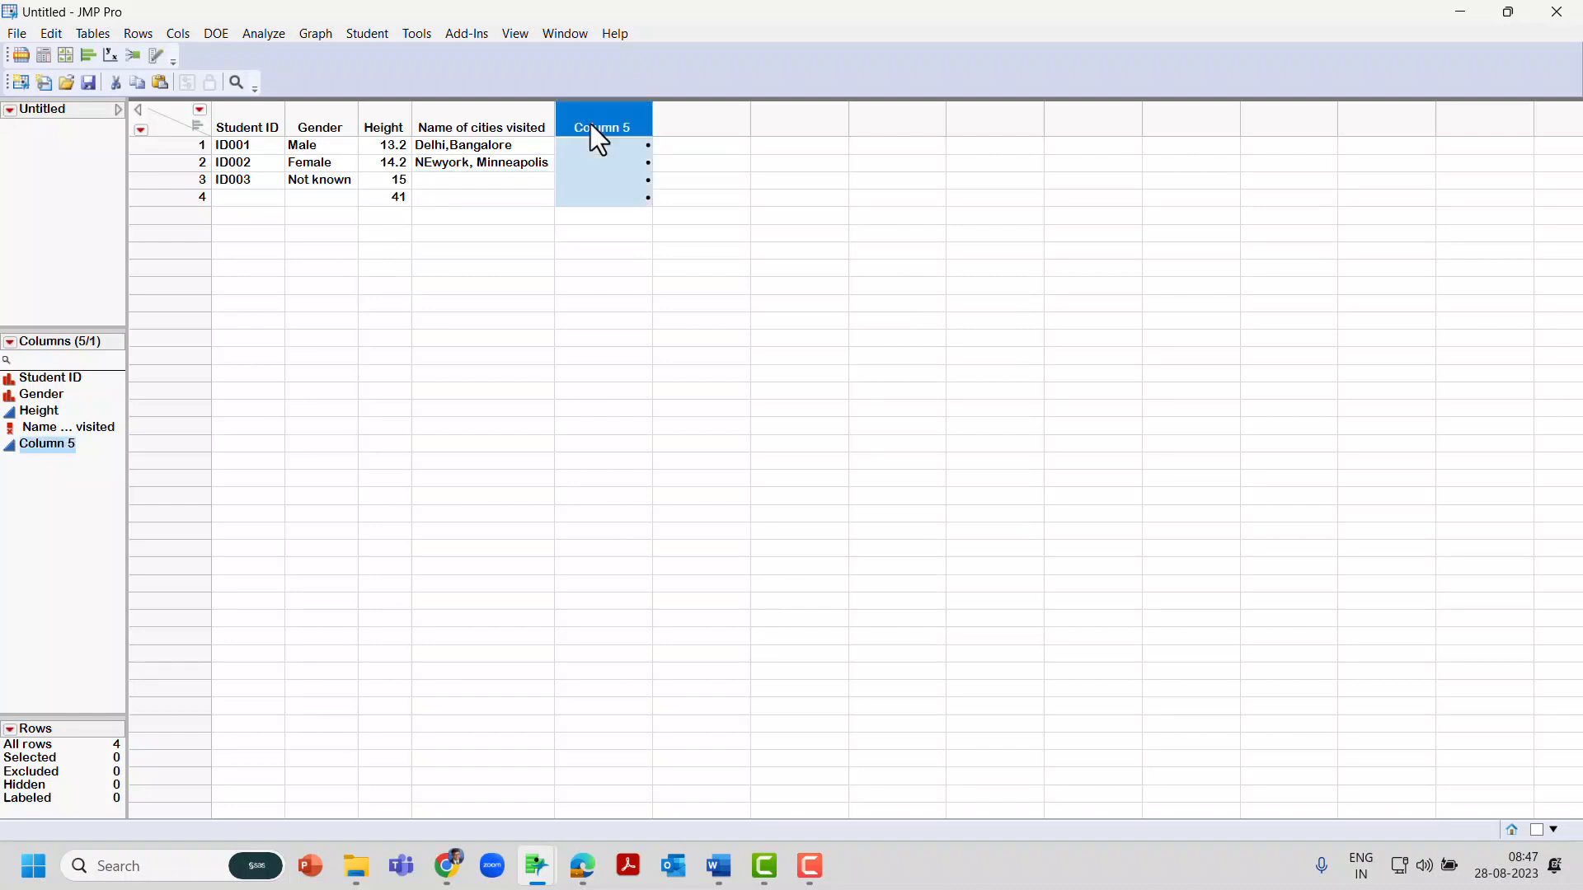
{"action": "double_click", "coordinate": [590, 124]}
{"action": "left_click", "coordinate": [537, 182]}
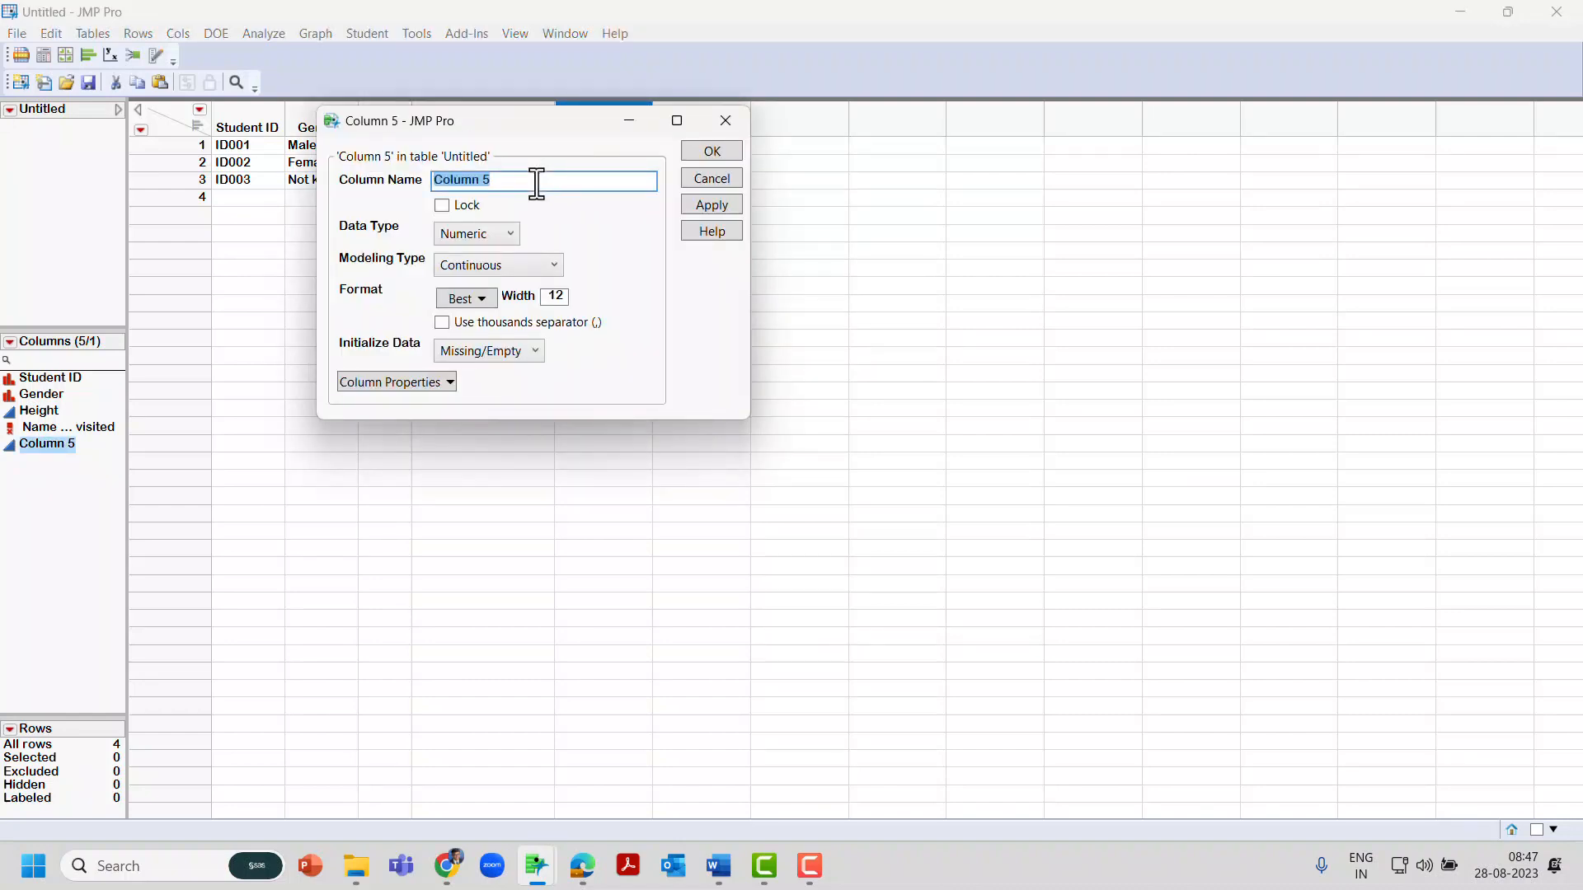
{"action": "type", "text": "feedback"}
{"action": "left_click", "coordinate": [512, 239]}
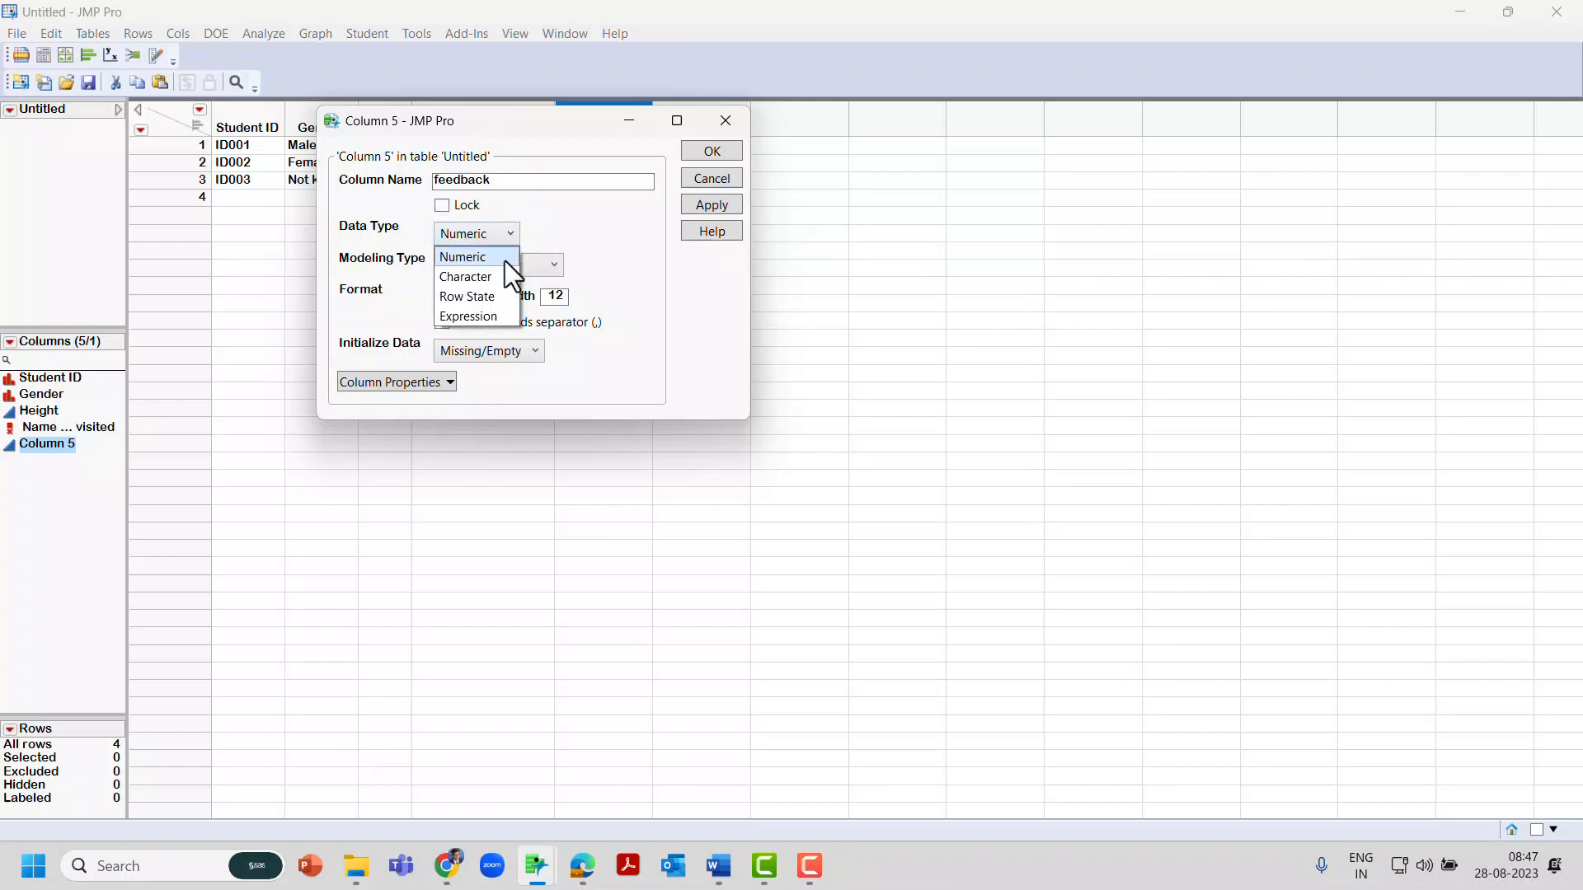
{"action": "left_click", "coordinate": [499, 271]}
{"action": "left_click", "coordinate": [536, 265]}
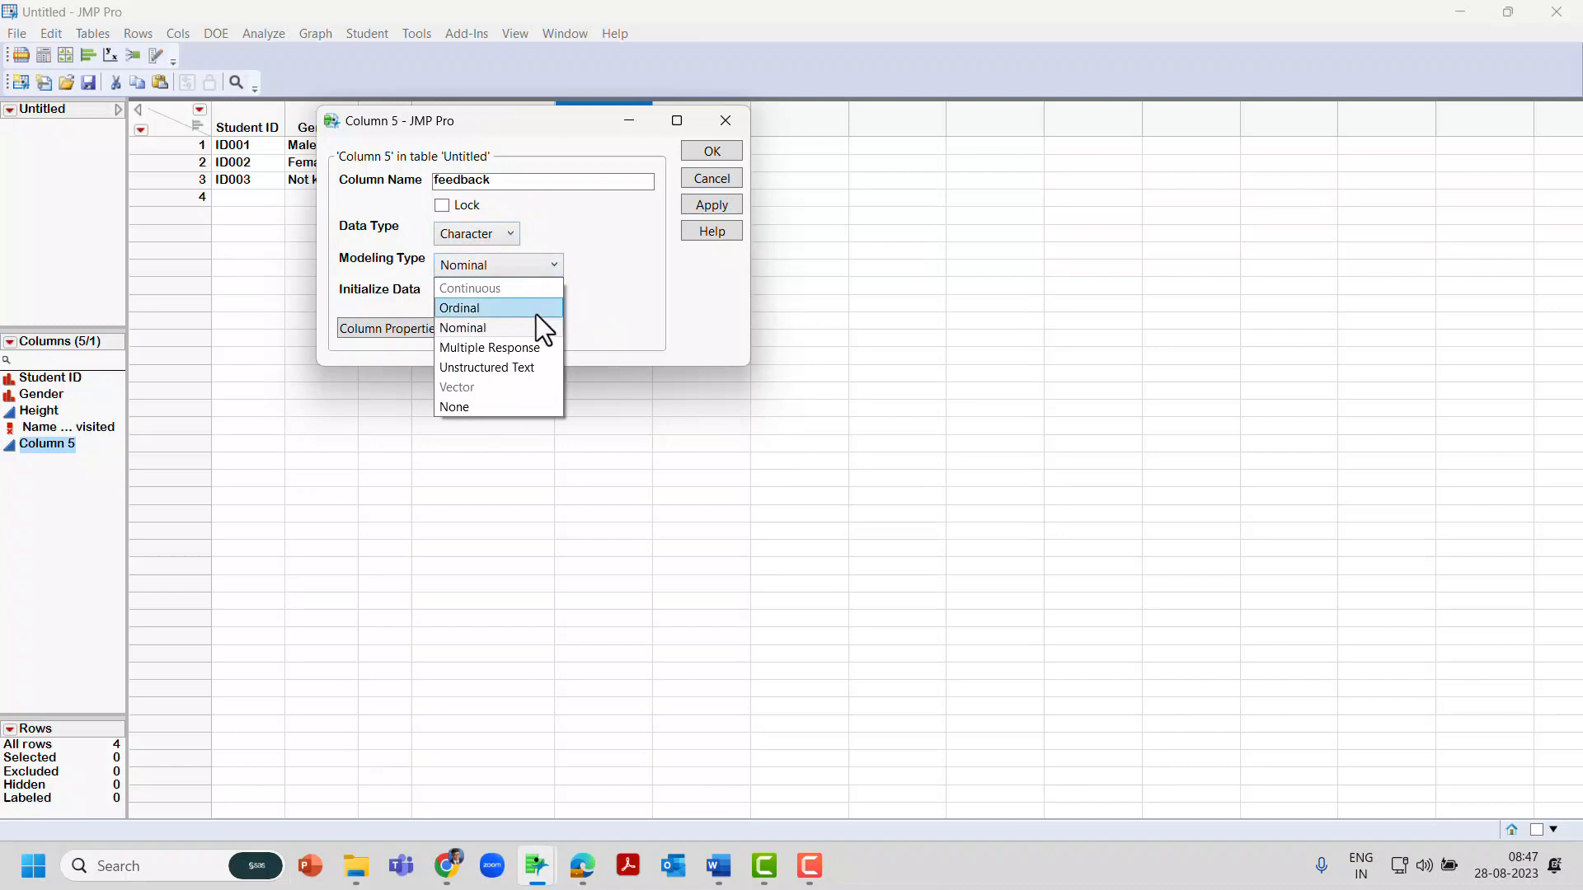
{"action": "left_click", "coordinate": [526, 366]}
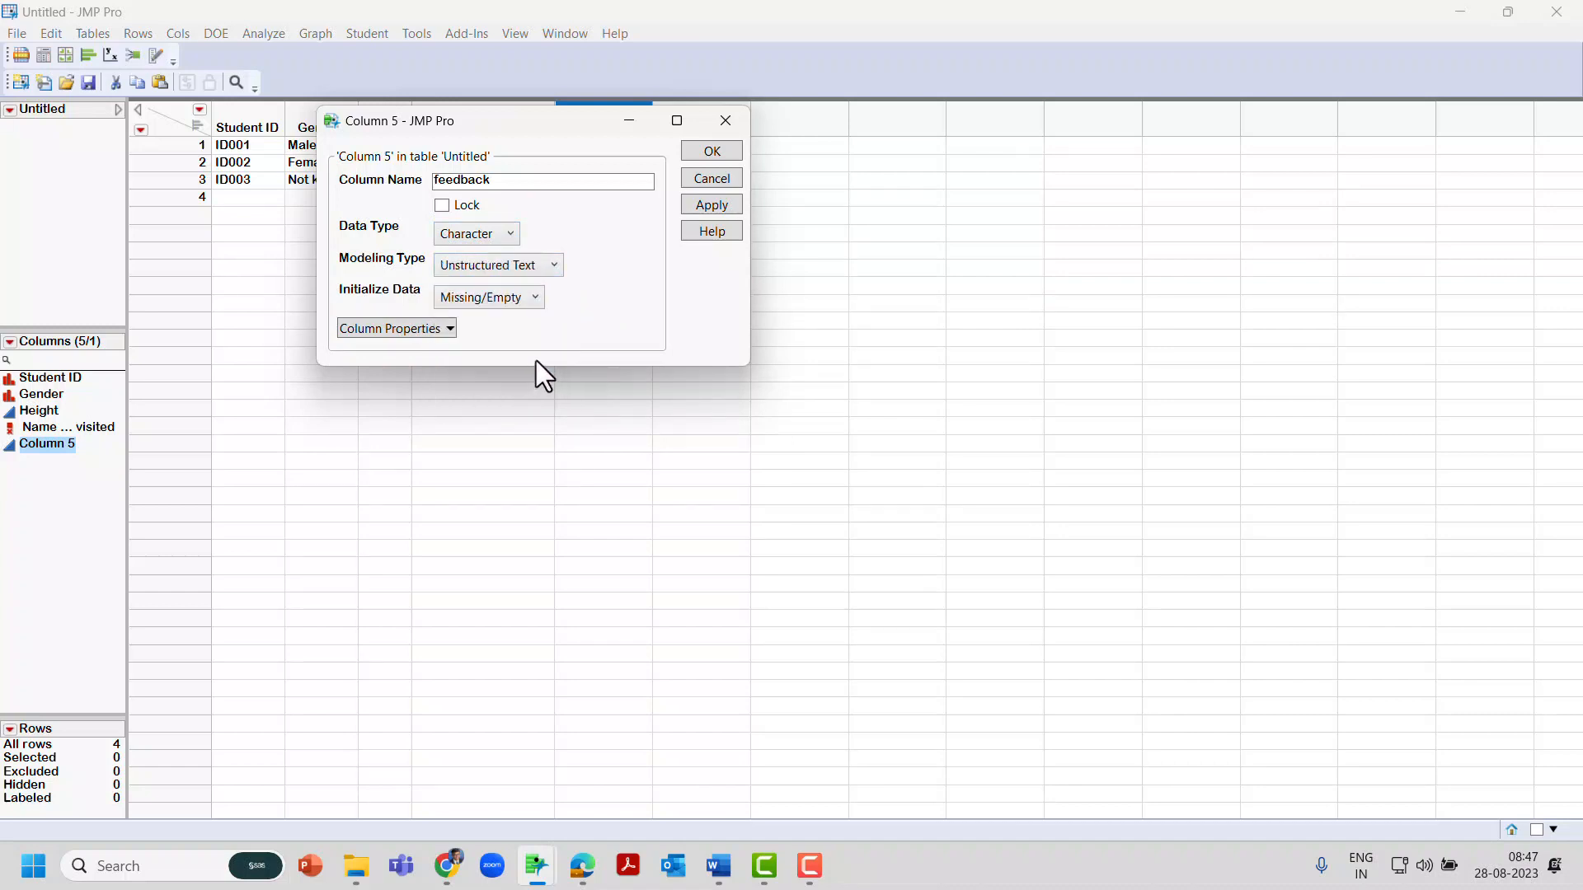
{"action": "mouse_move", "coordinate": [597, 335]}
{"action": "left_mouse_down"}
{"action": "mouse_move", "coordinate": [438, 201]}
{"action": "mouse_move", "coordinate": [569, 357]}
{"action": "left_mouse_up"}
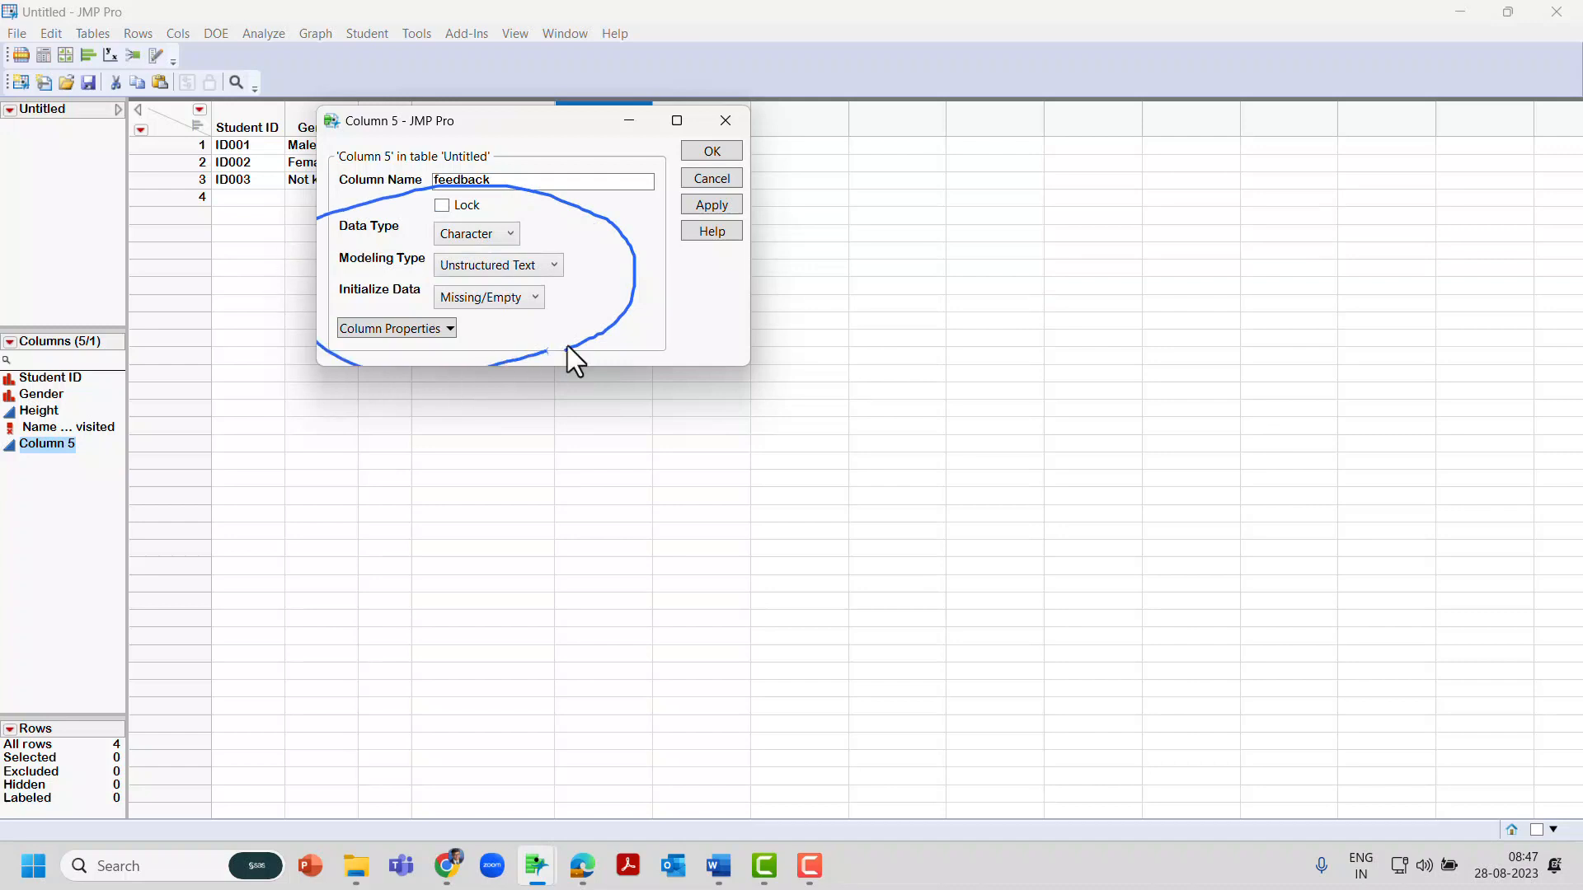
{"action": "left_click", "coordinate": [714, 153]}
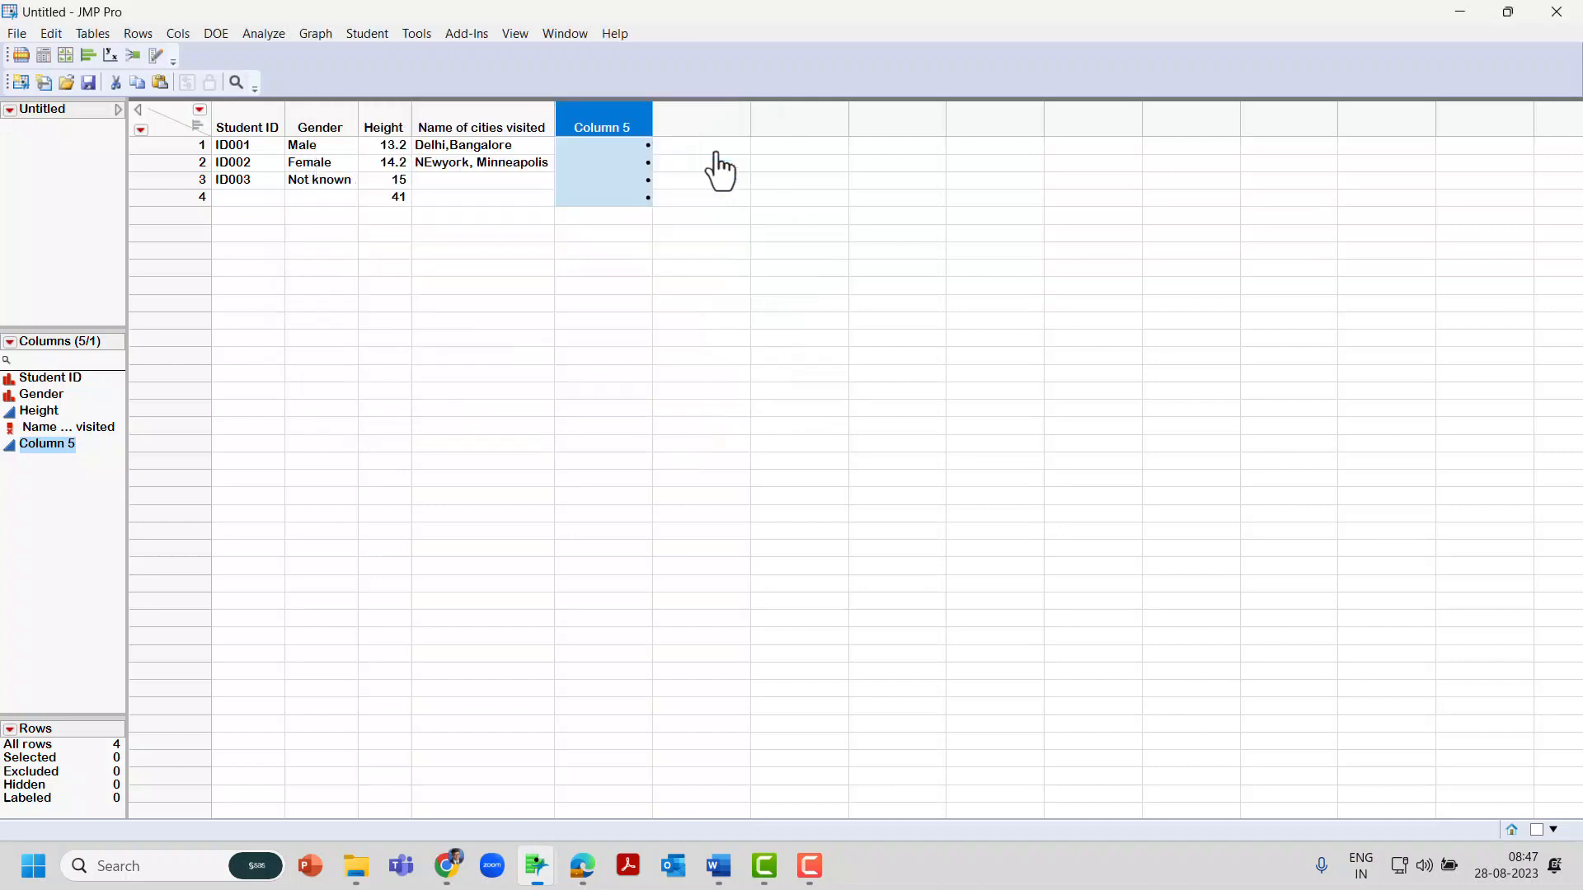
- Fill the feedback column with "Exam was really good" in row 1 and "Teacher taught us really well" in row 2
{"action": "left_click", "coordinate": [587, 149]}
{"action": "left_click", "coordinate": [590, 149]}
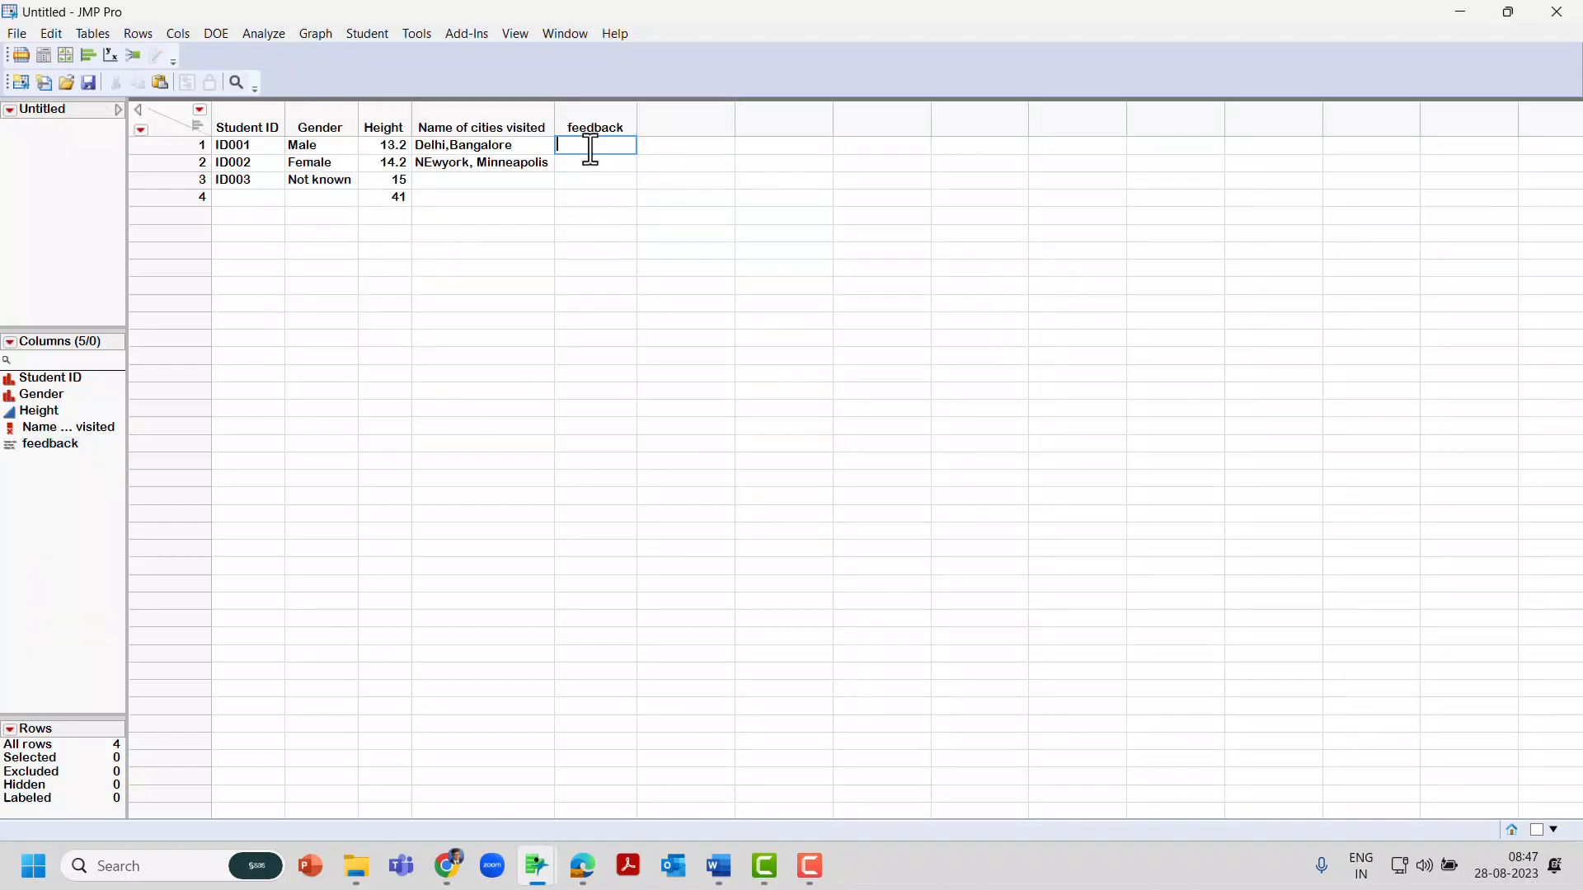
{"action": "type", "text": "Food was rea"}
{"action": "type", "text": "lly go"}
{"action": "type", "text": "od"}
{"action": "key", "text": "Return"}
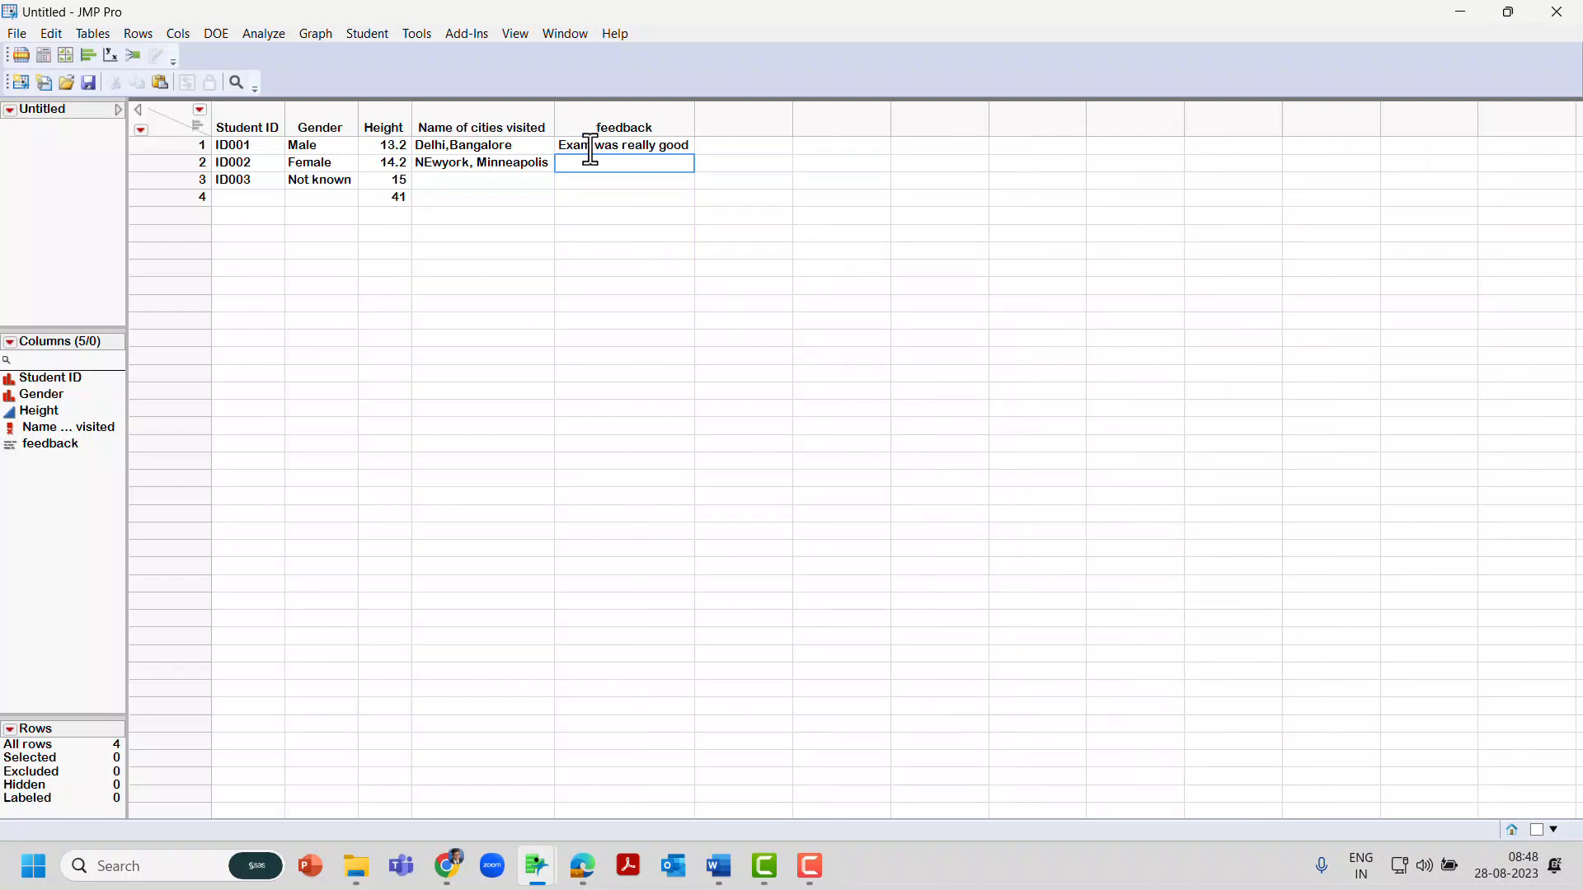
{"action": "type", "text": "Teacher taug"}
{"action": "type", "text": "ht very reall"}
{"action": "type", "text": "y well"}
{"action": "key", "text": "Return"}
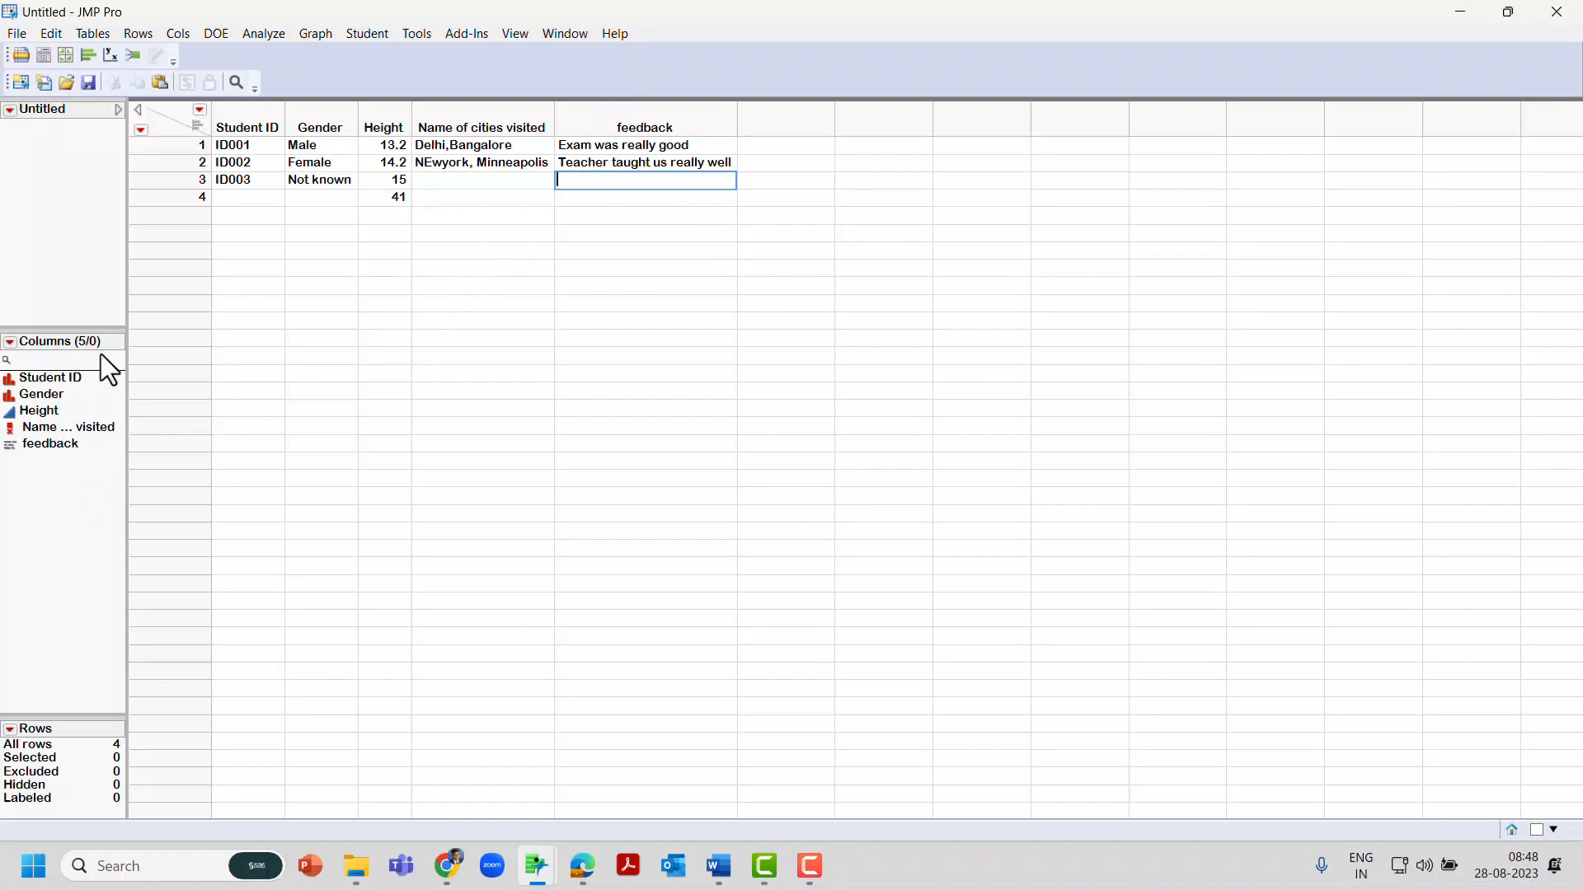
{"action": "mouse_move", "coordinate": [105, 342]}
{"action": "left_mouse_down"}
{"action": "mouse_move", "coordinate": [13, 378]}
{"action": "mouse_move", "coordinate": [12, 459]}
{"action": "mouse_move", "coordinate": [33, 466]}
{"action": "mouse_move", "coordinate": [50, 425]}
{"action": "mouse_move", "coordinate": [41, 373]}
{"action": "left_mouse_up"}
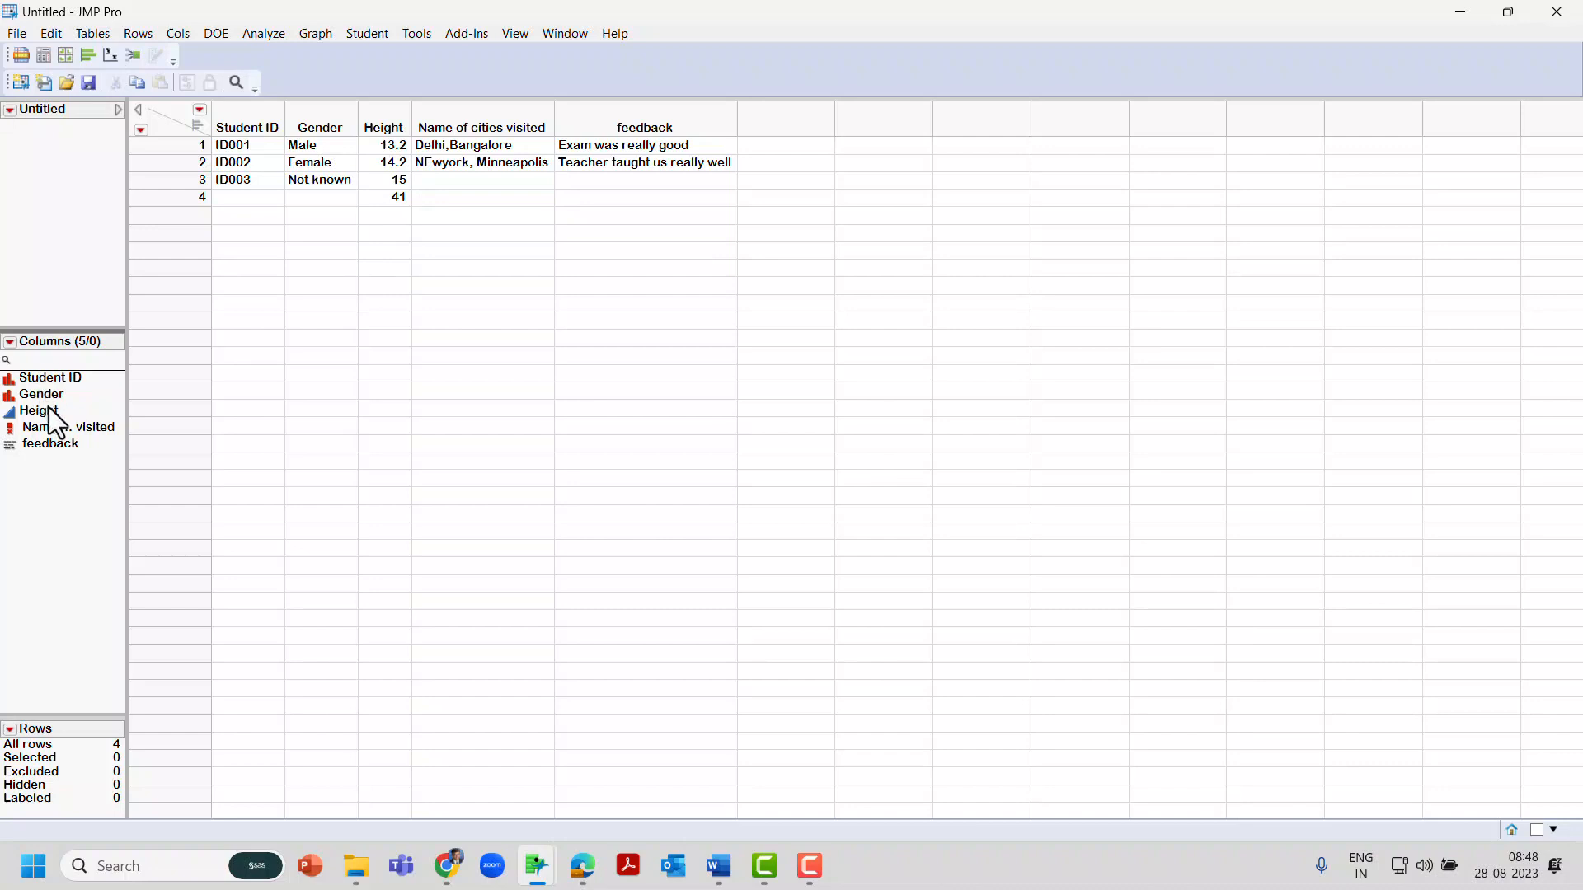
{"action": "left_click", "coordinate": [48, 409]}
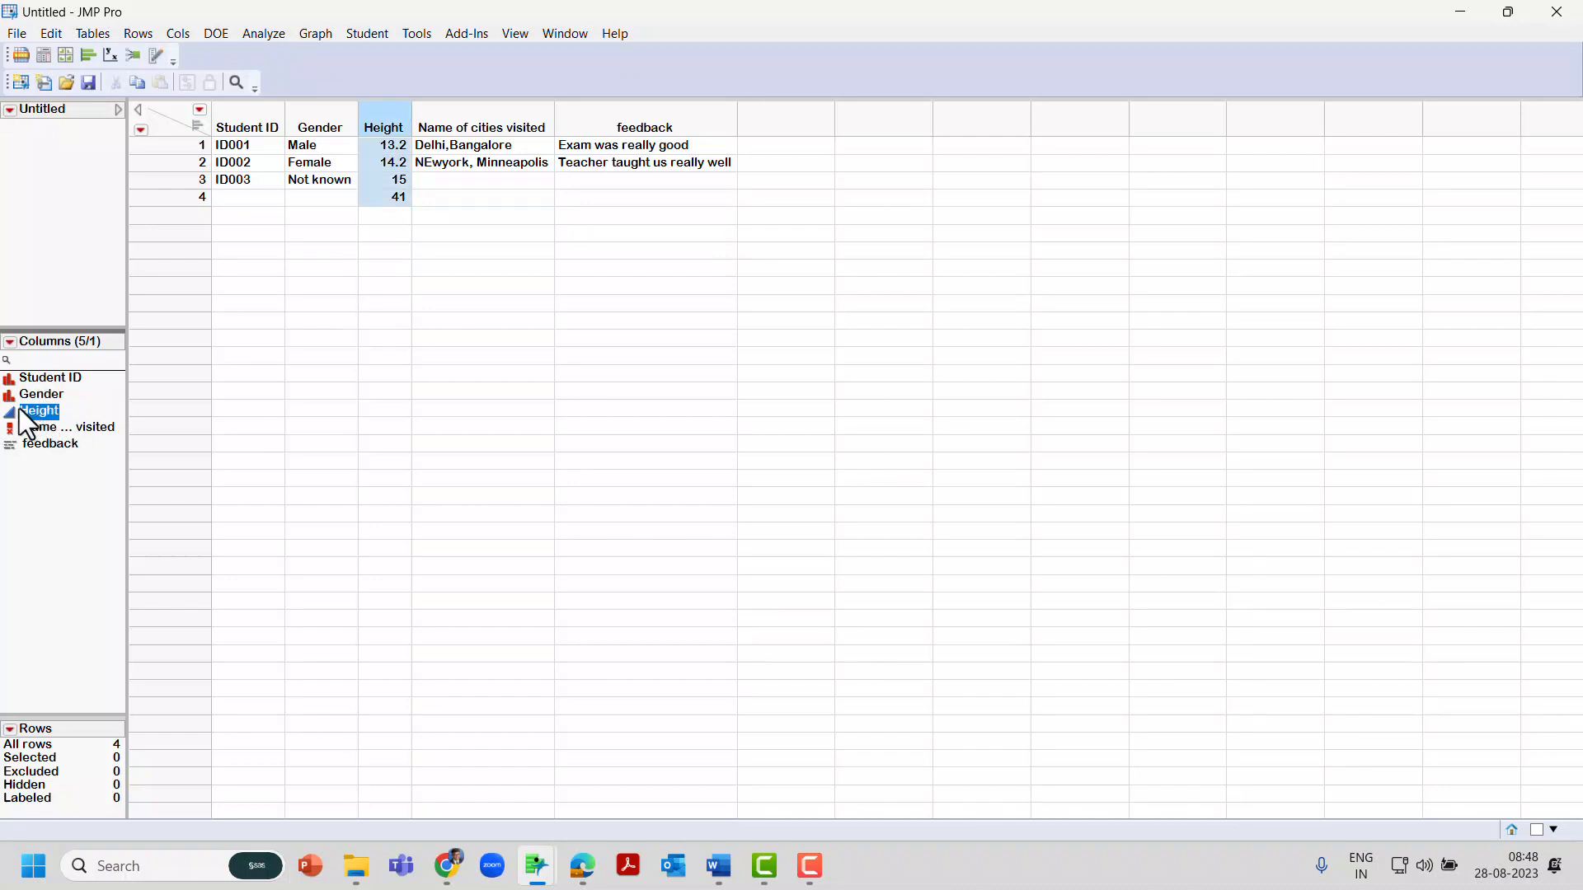
{"action": "left_click", "coordinate": [61, 447]}
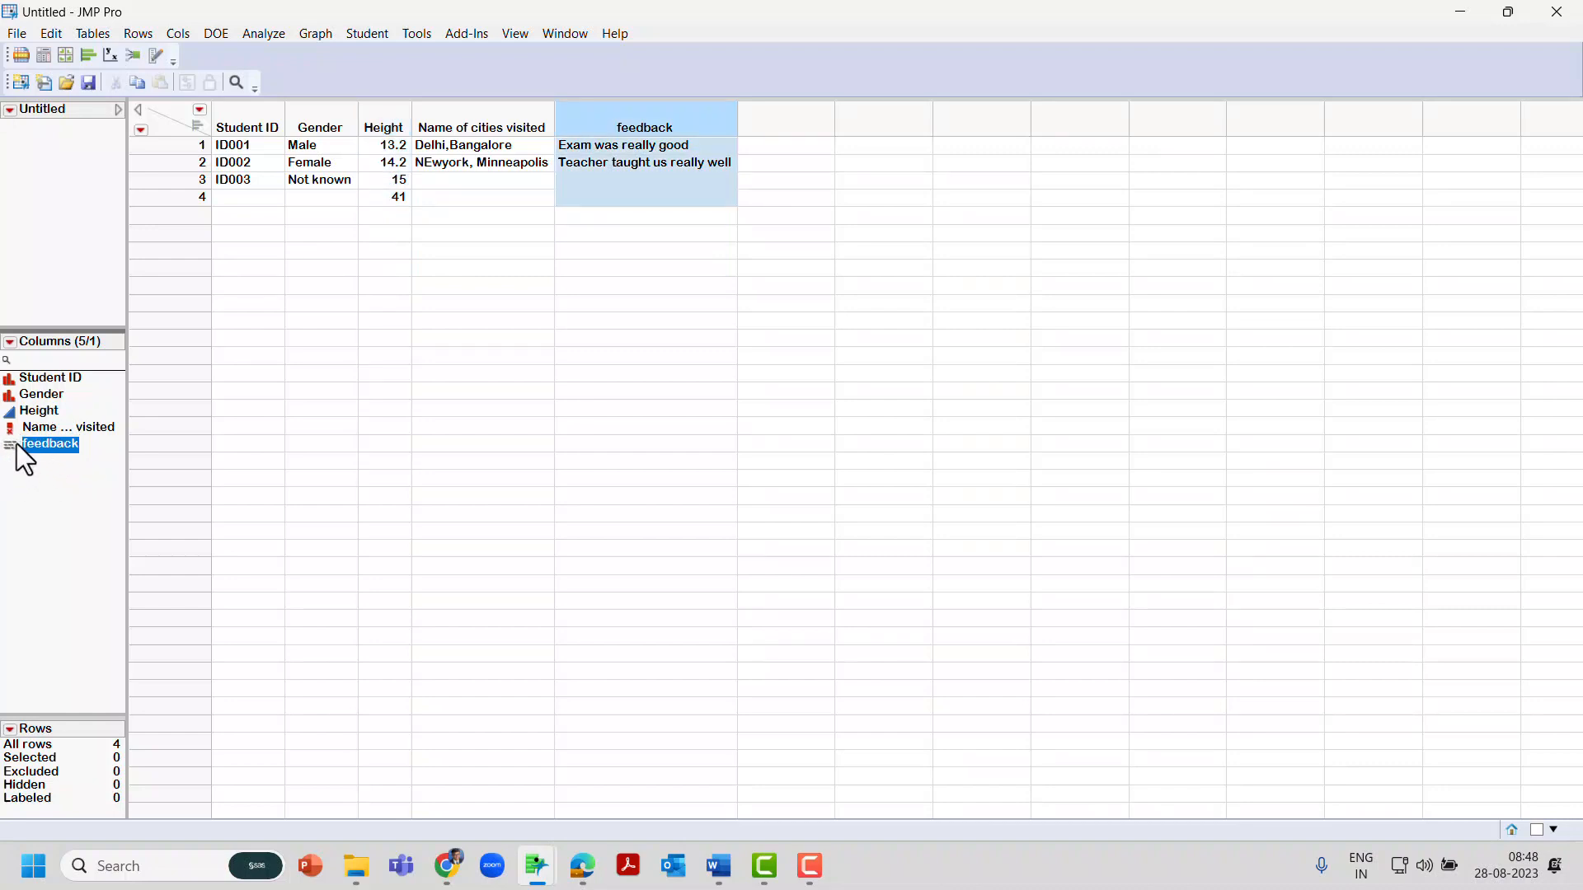
- Add a sixth column named Student Grade with data type Character and modeling type Ordinal
{"action": "double_click", "coordinate": [757, 128]}
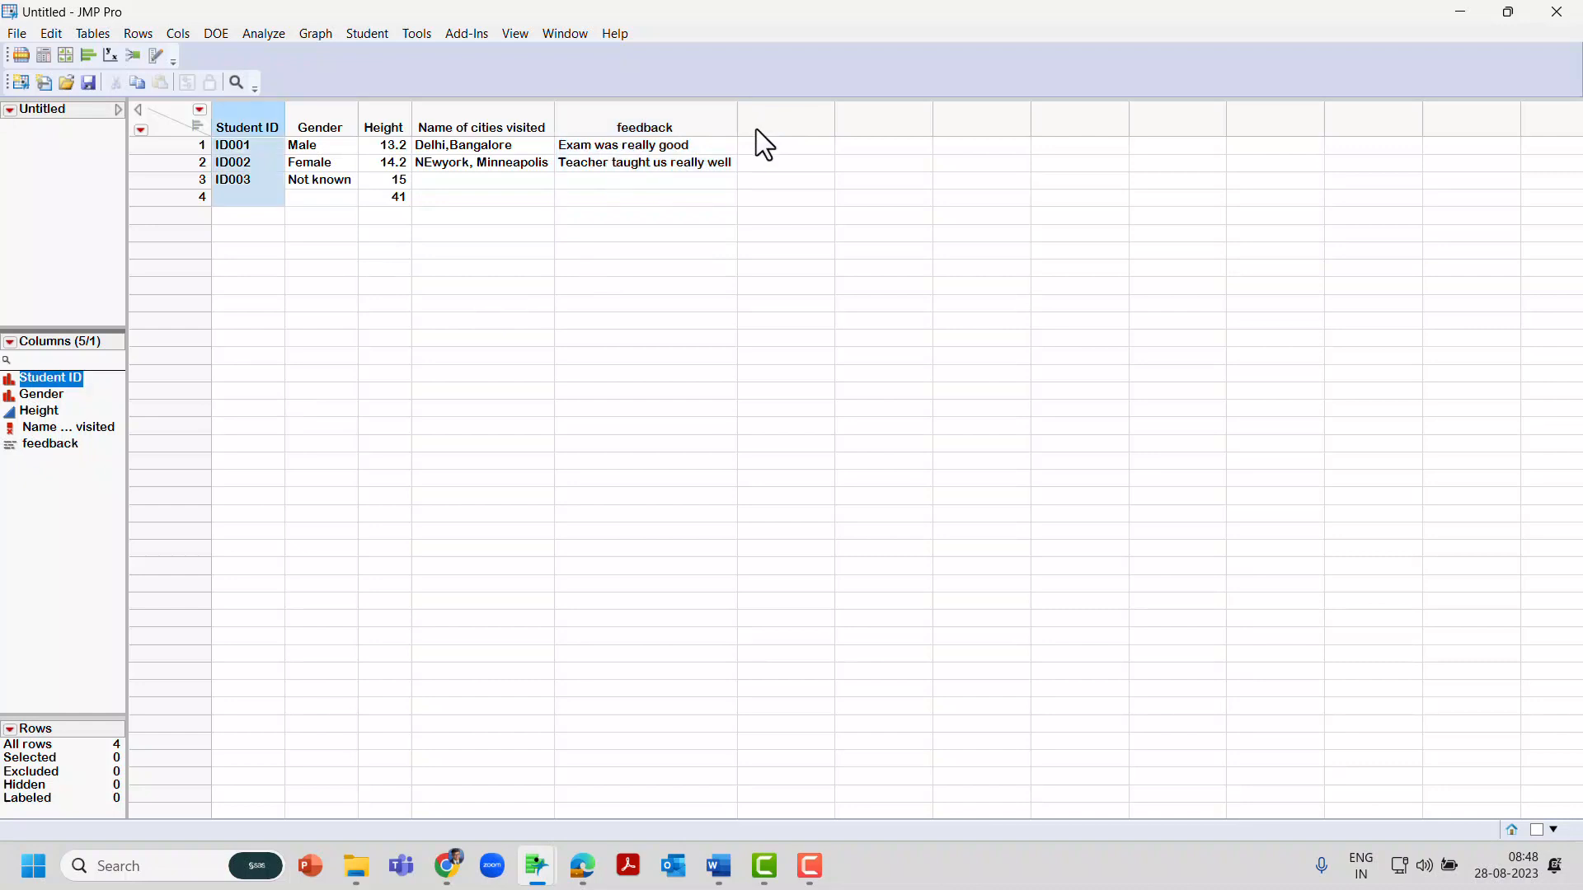
{"action": "double_click", "coordinate": [757, 127]}
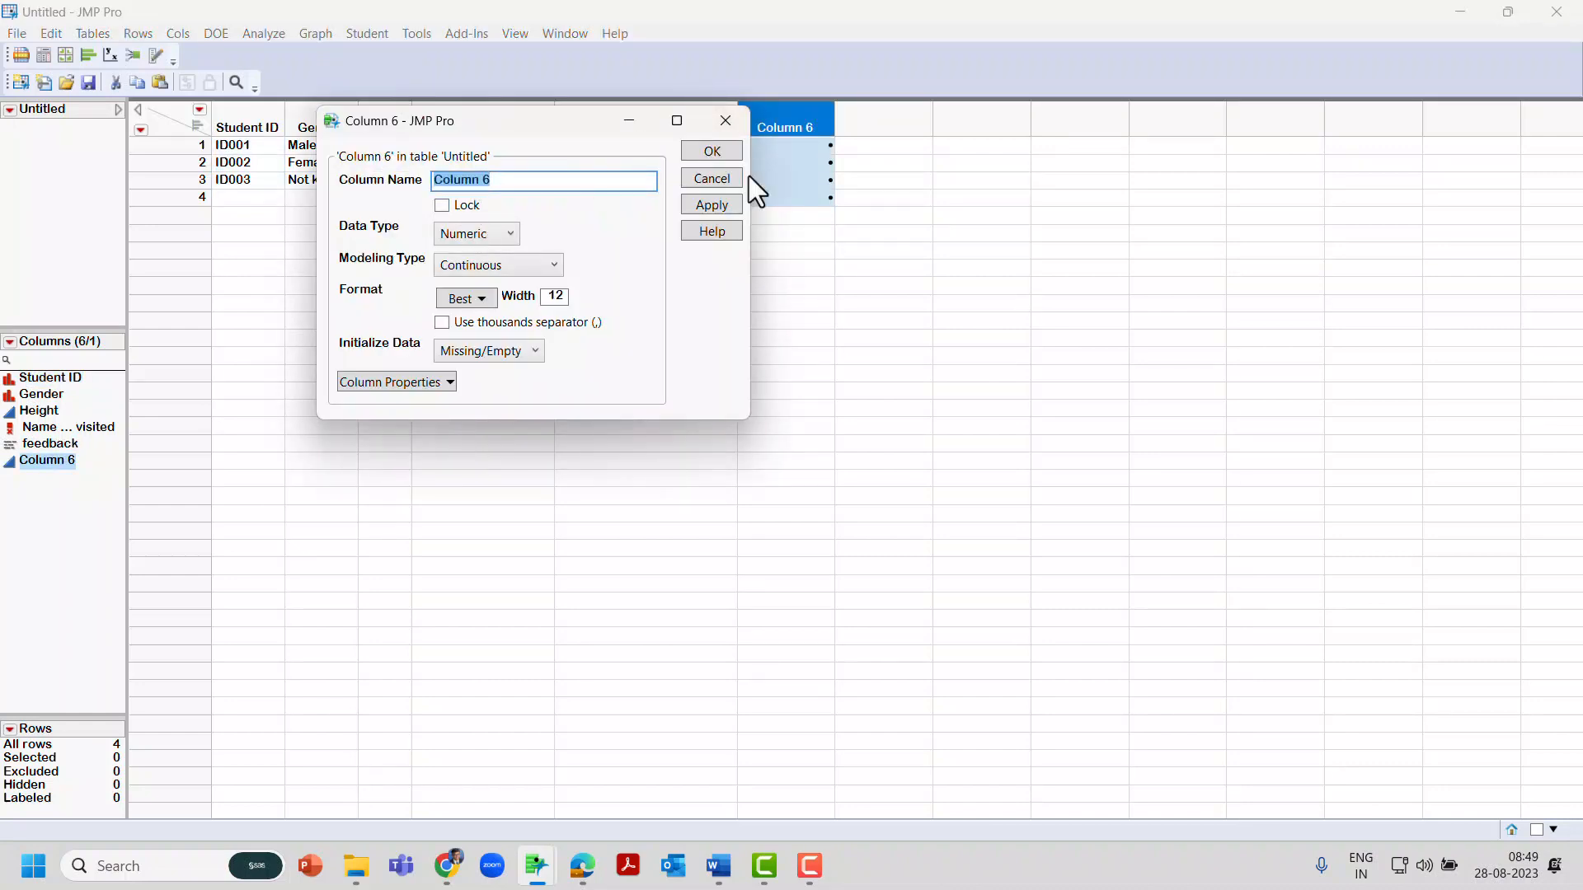
{"action": "type", "text": "Grade"}
{"action": "type", "text": "Student"}
{"action": "left_click", "coordinate": [507, 234]}
{"action": "left_click", "coordinate": [493, 272]}
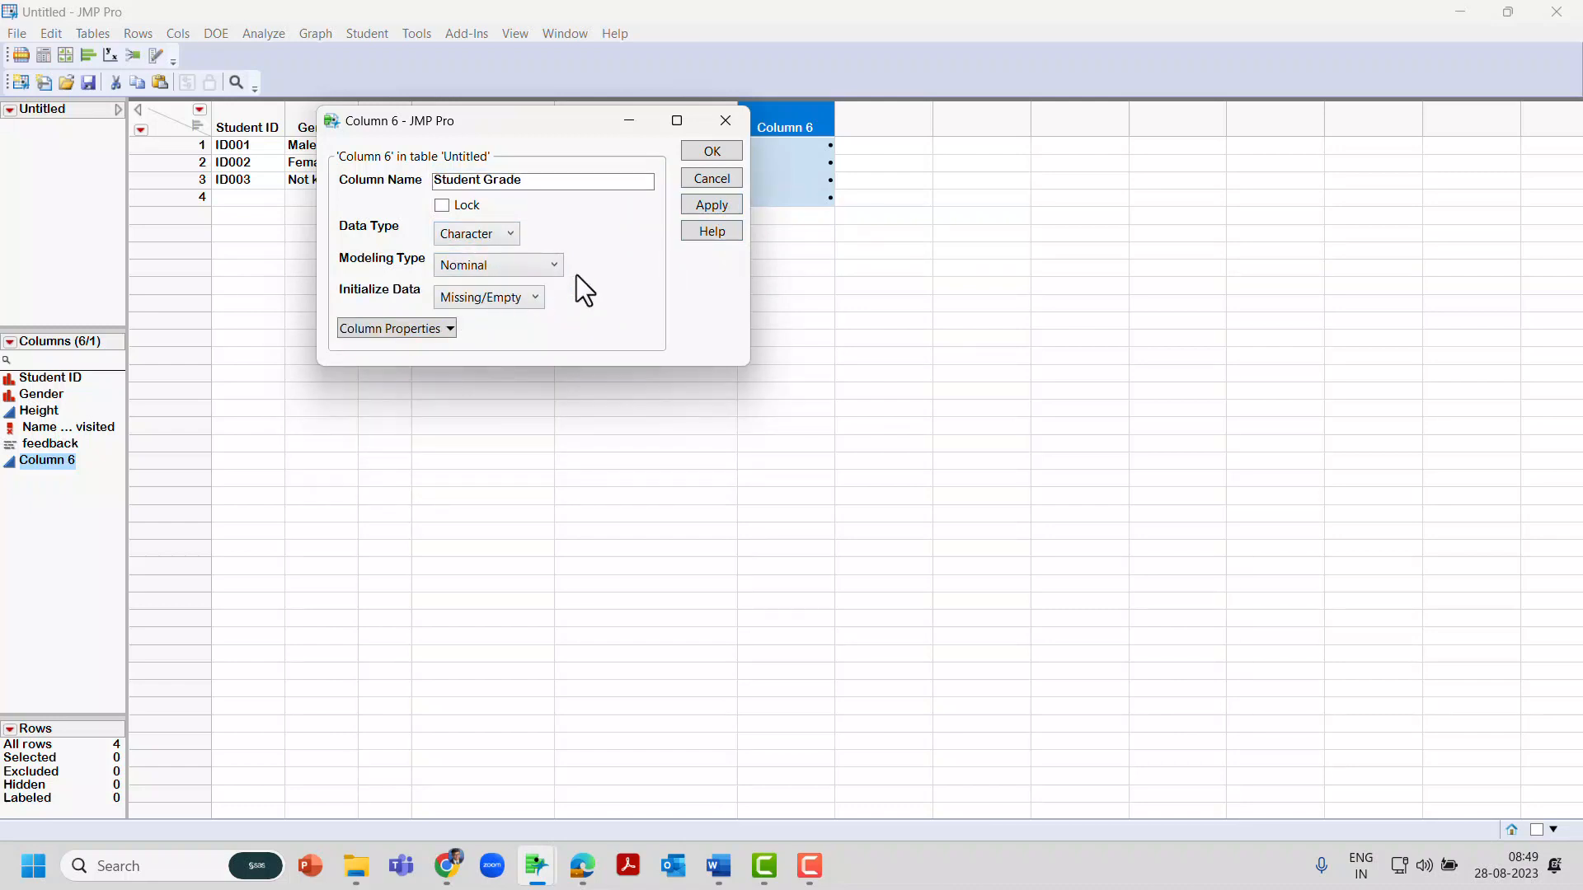
{"action": "left_click", "coordinate": [551, 266]}
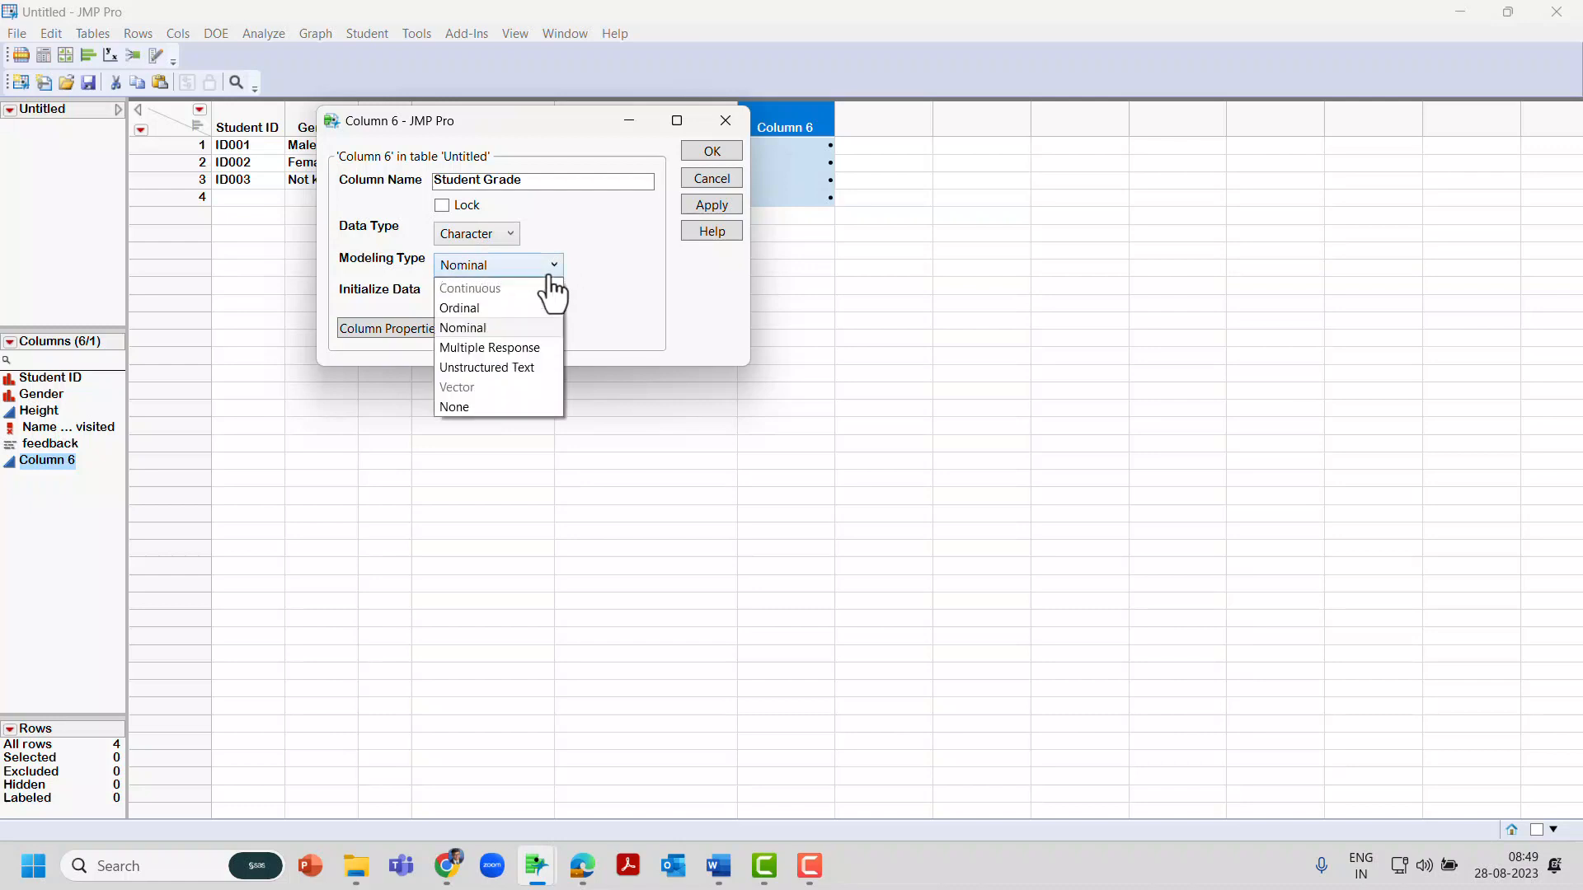
{"action": "left_click", "coordinate": [511, 316]}
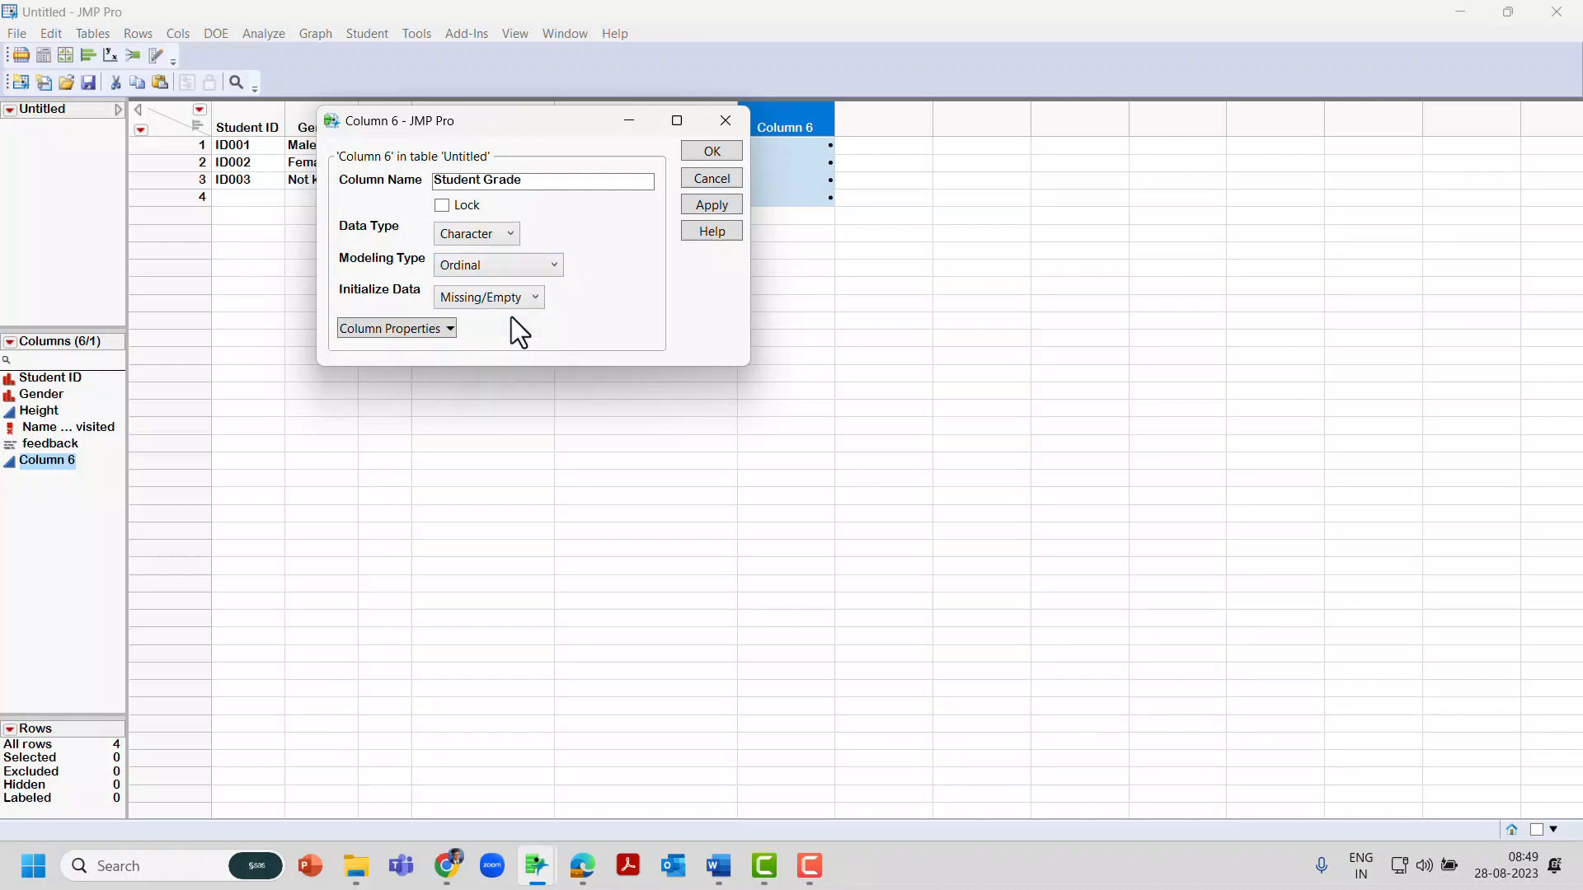
{"action": "left_click", "coordinate": [725, 153]}
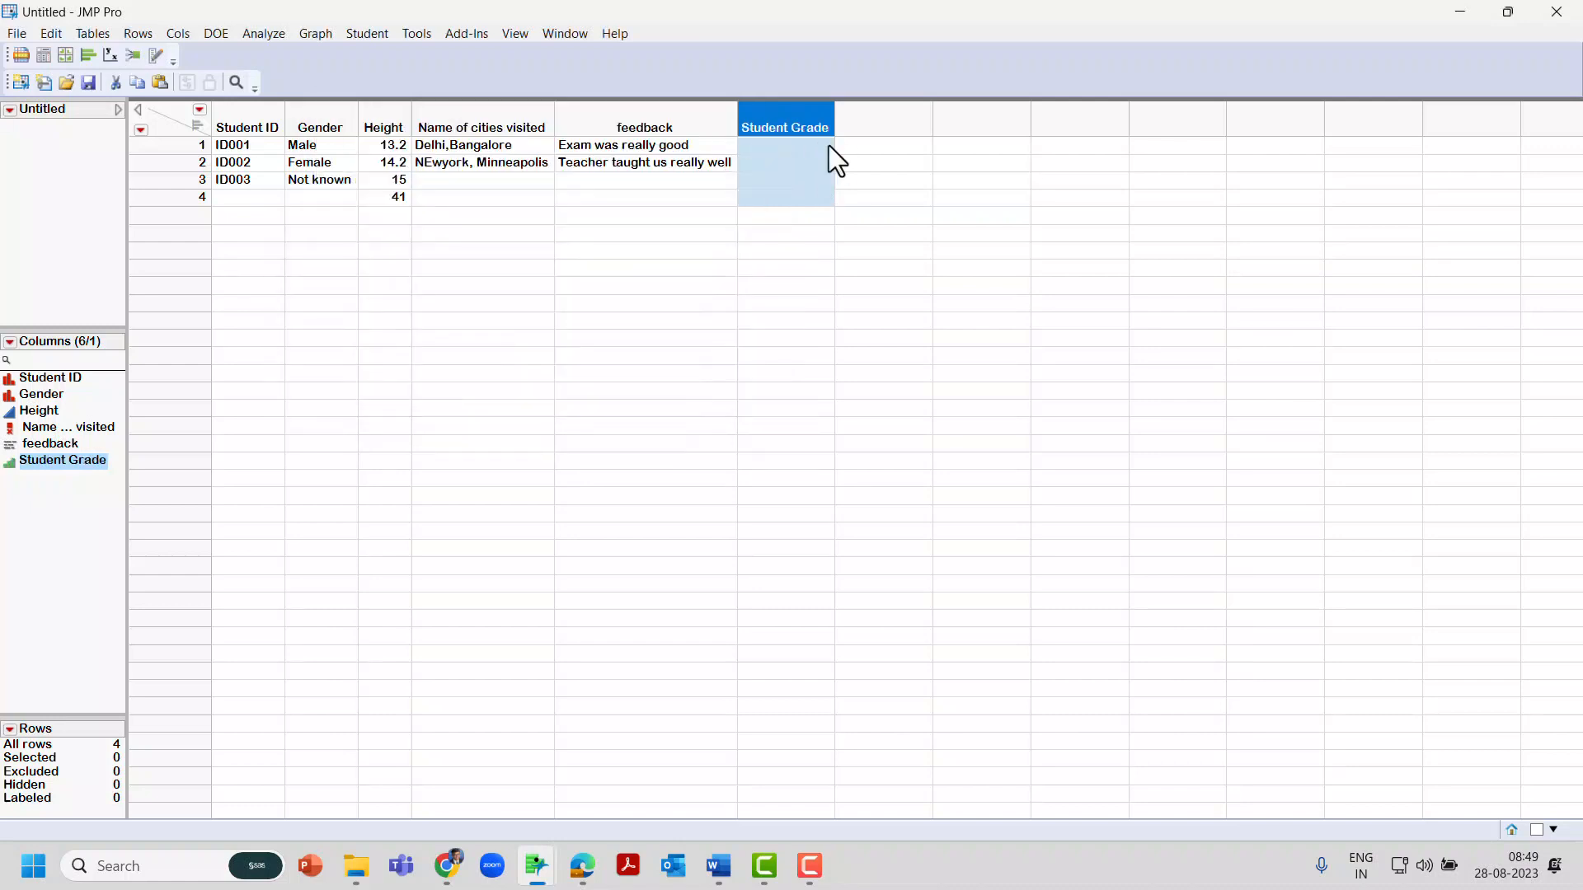
- Fill the Student Grade column with A, B and C in rows 1 to 3
{"action": "left_click", "coordinate": [798, 149]}
{"action": "type", "text": "A"}
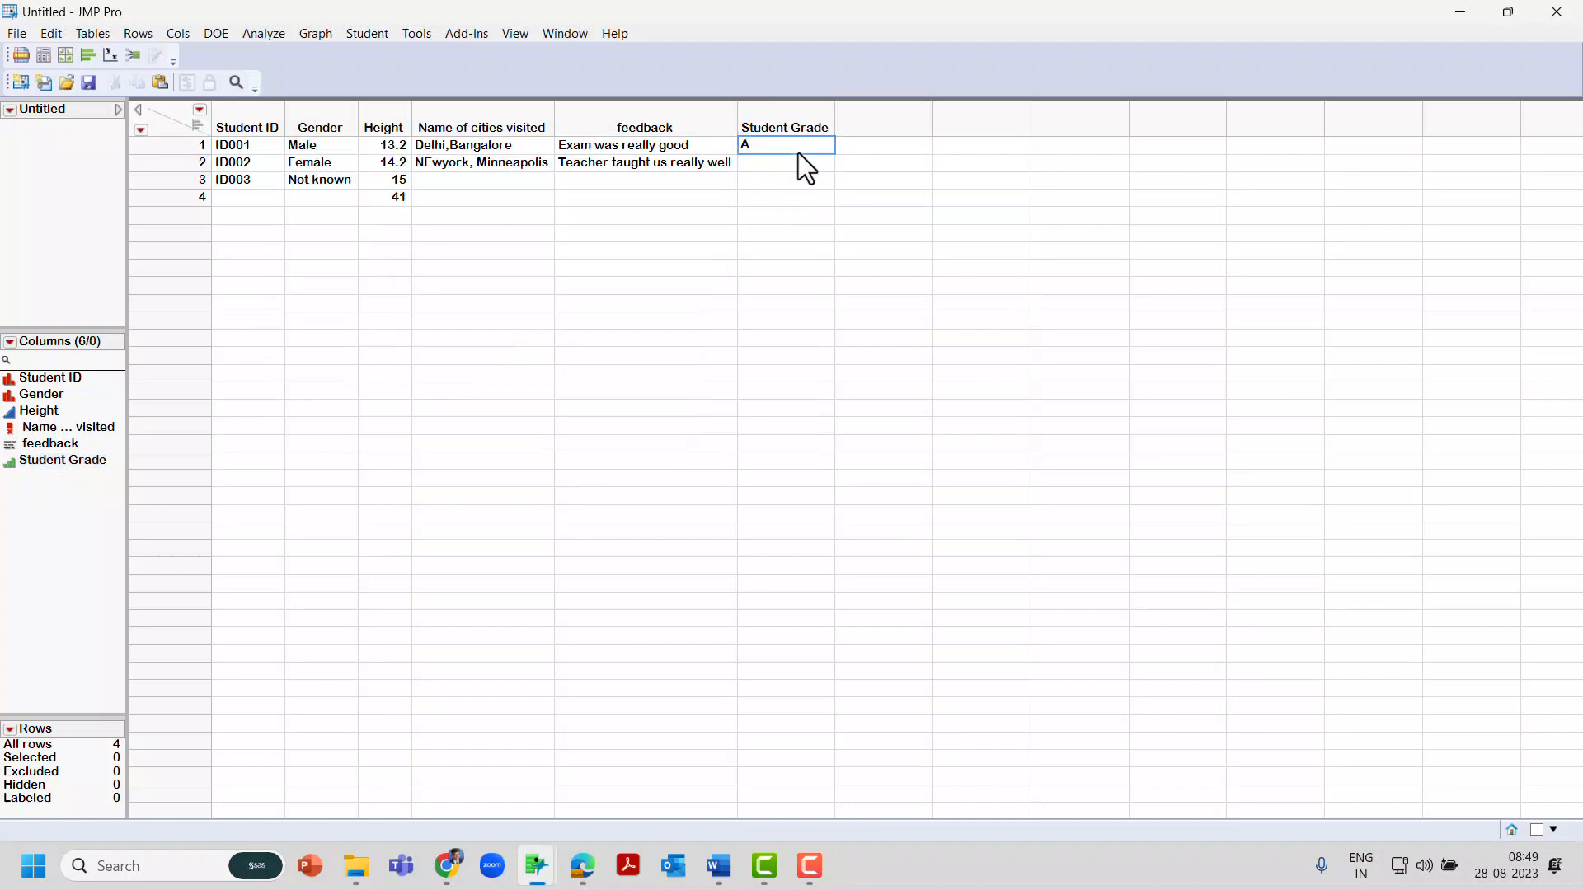
{"action": "key", "text": "Return"}
{"action": "type", "text": "B"}
{"action": "key", "text": "Return"}
{"action": "type", "text": "C"}
{"action": "key", "text": "Return"}
- Examine the modeling type choices for Student Grade and the column information of Student ID, changing nothing
{"action": "left_click", "coordinate": [12, 475]}
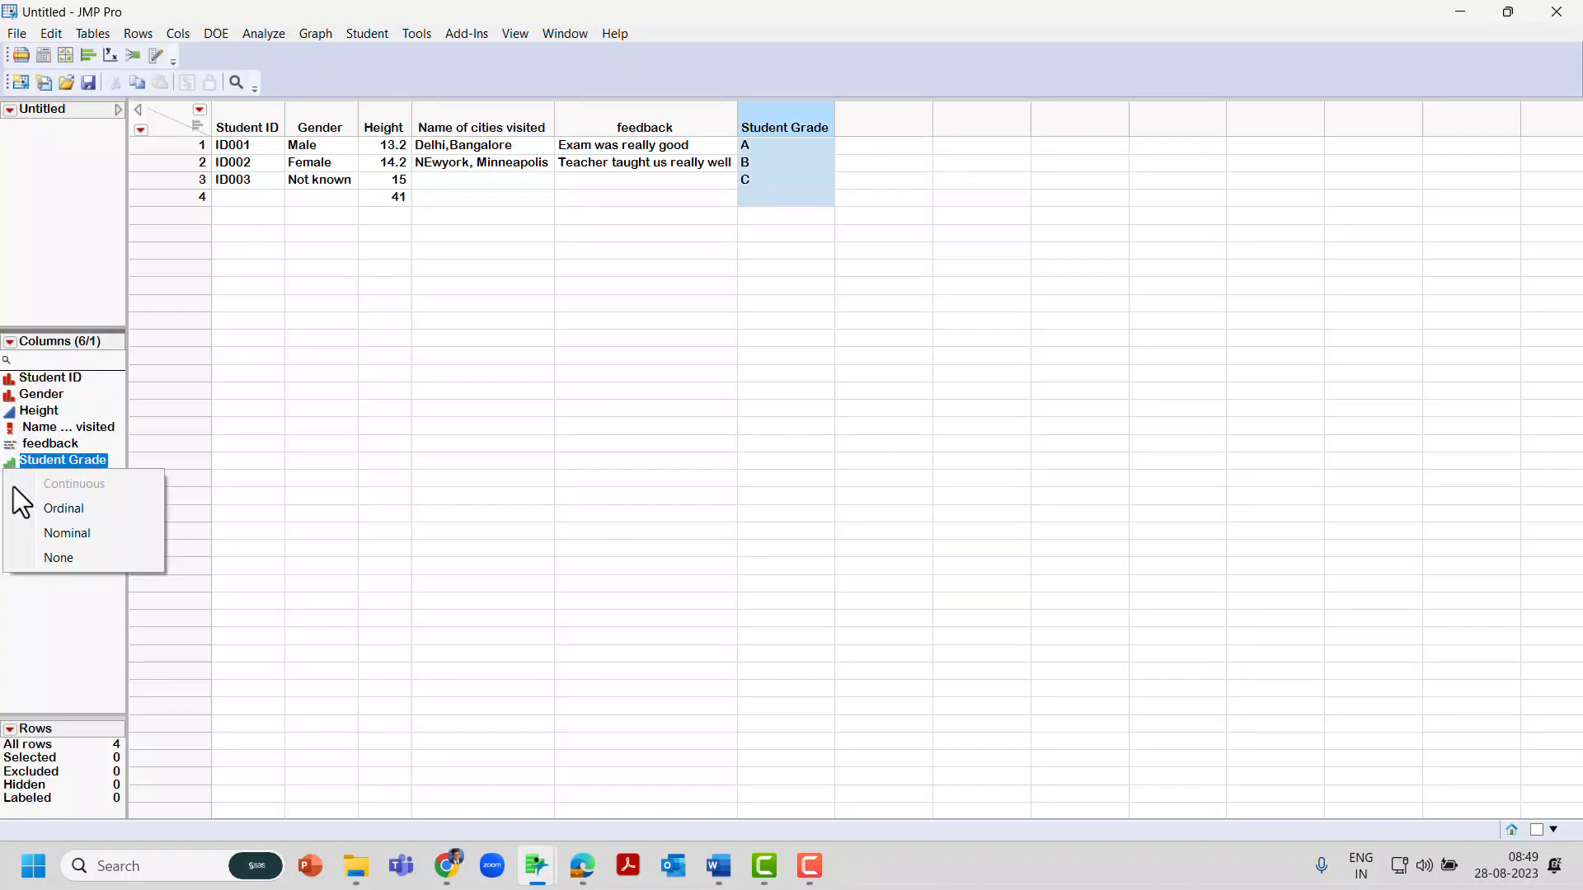
{"action": "left_click", "coordinate": [53, 378]}
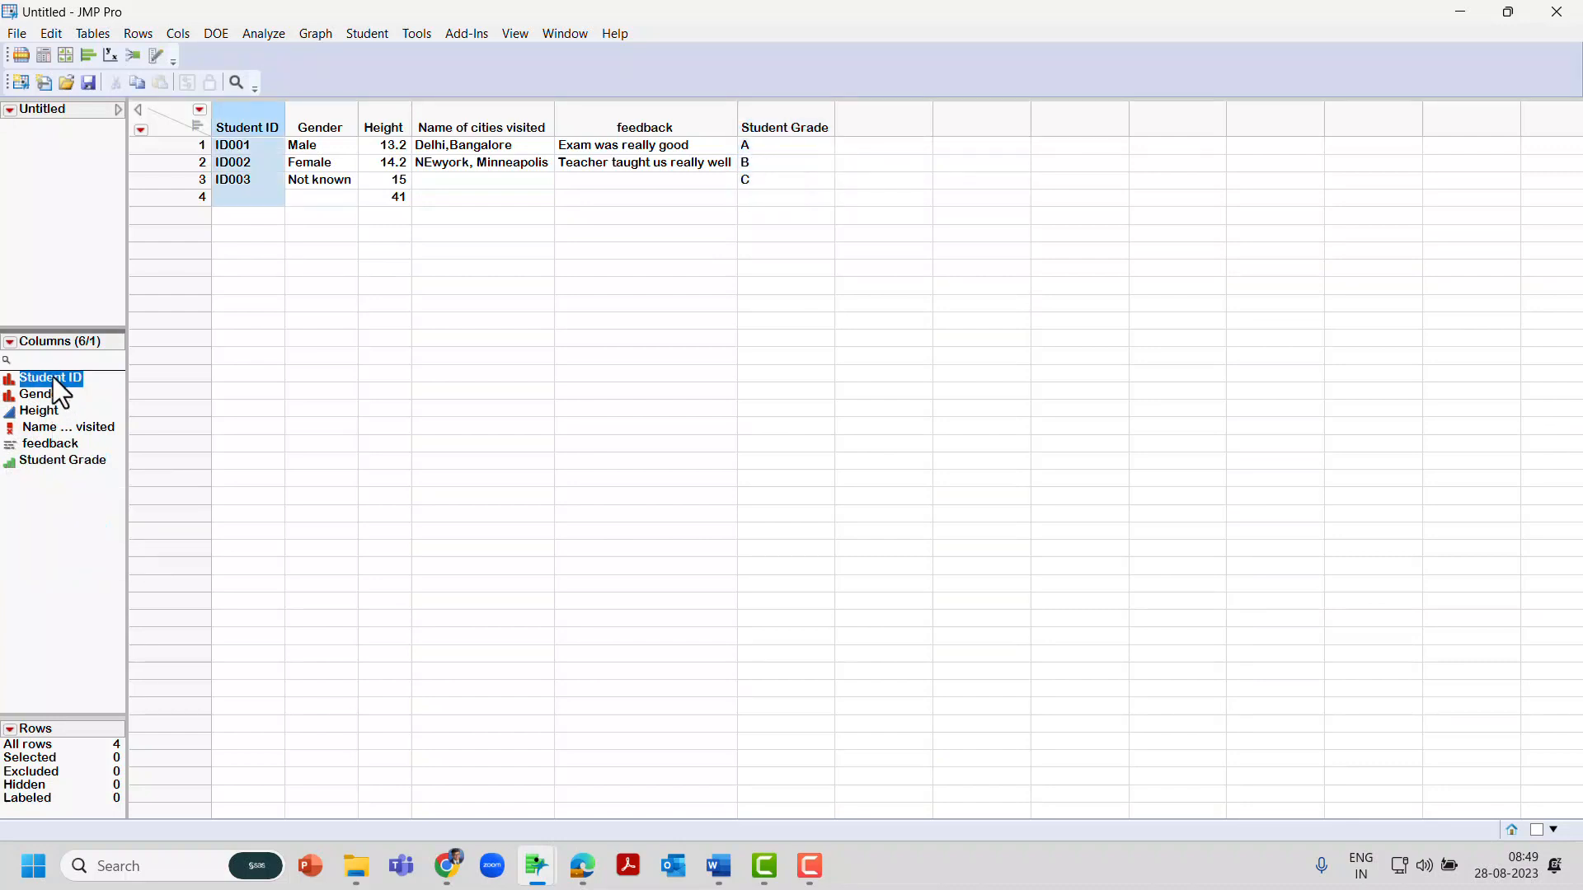
{"action": "right_click", "coordinate": [53, 377]}
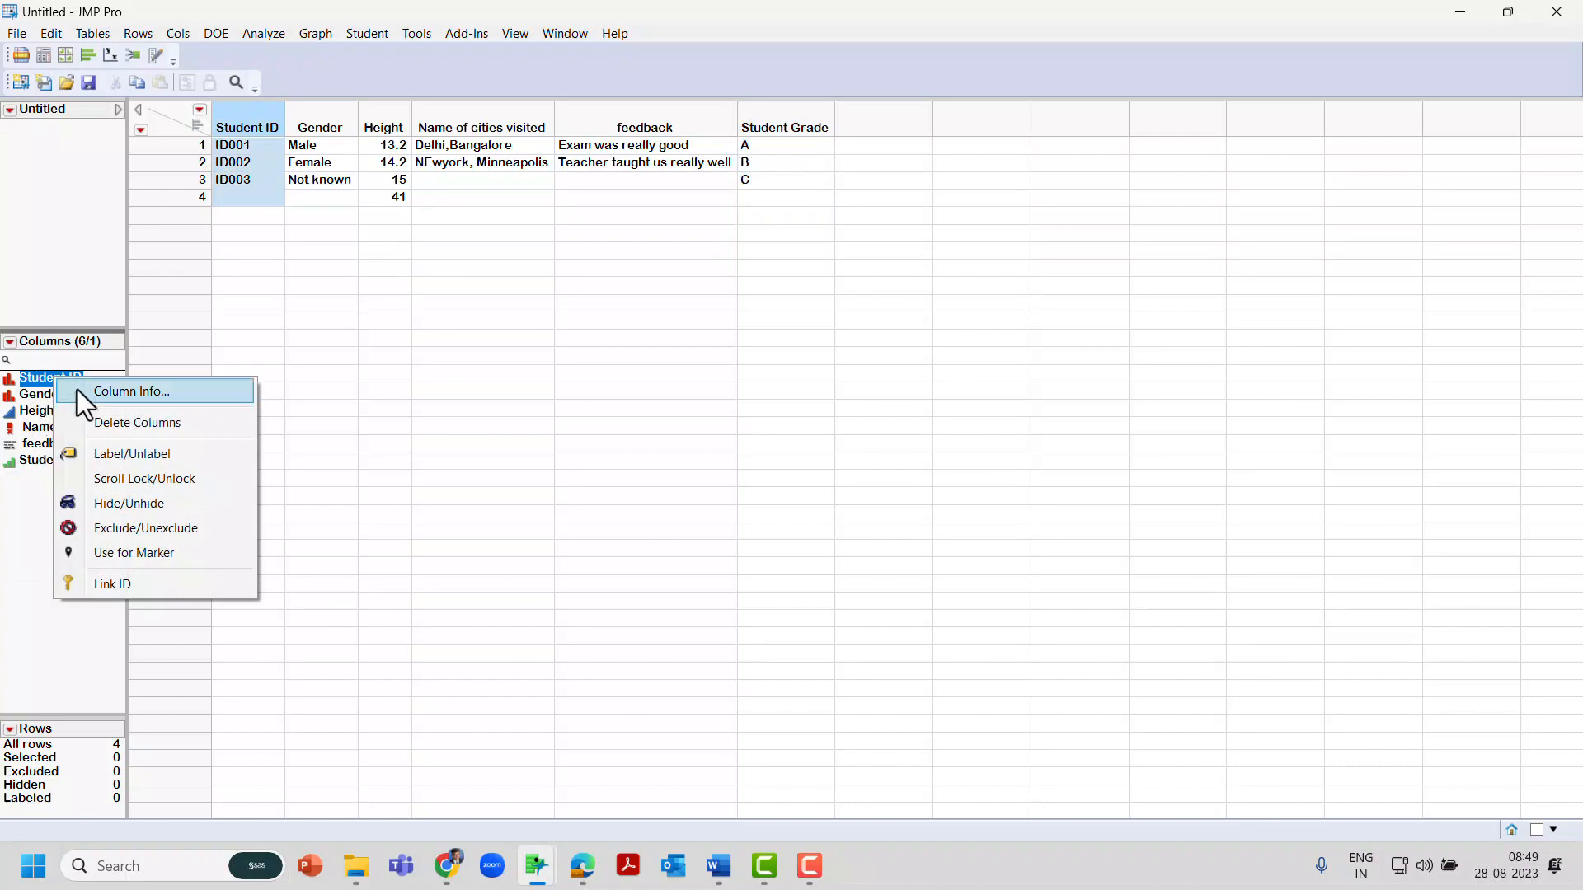
{"action": "left_click", "coordinate": [80, 389]}
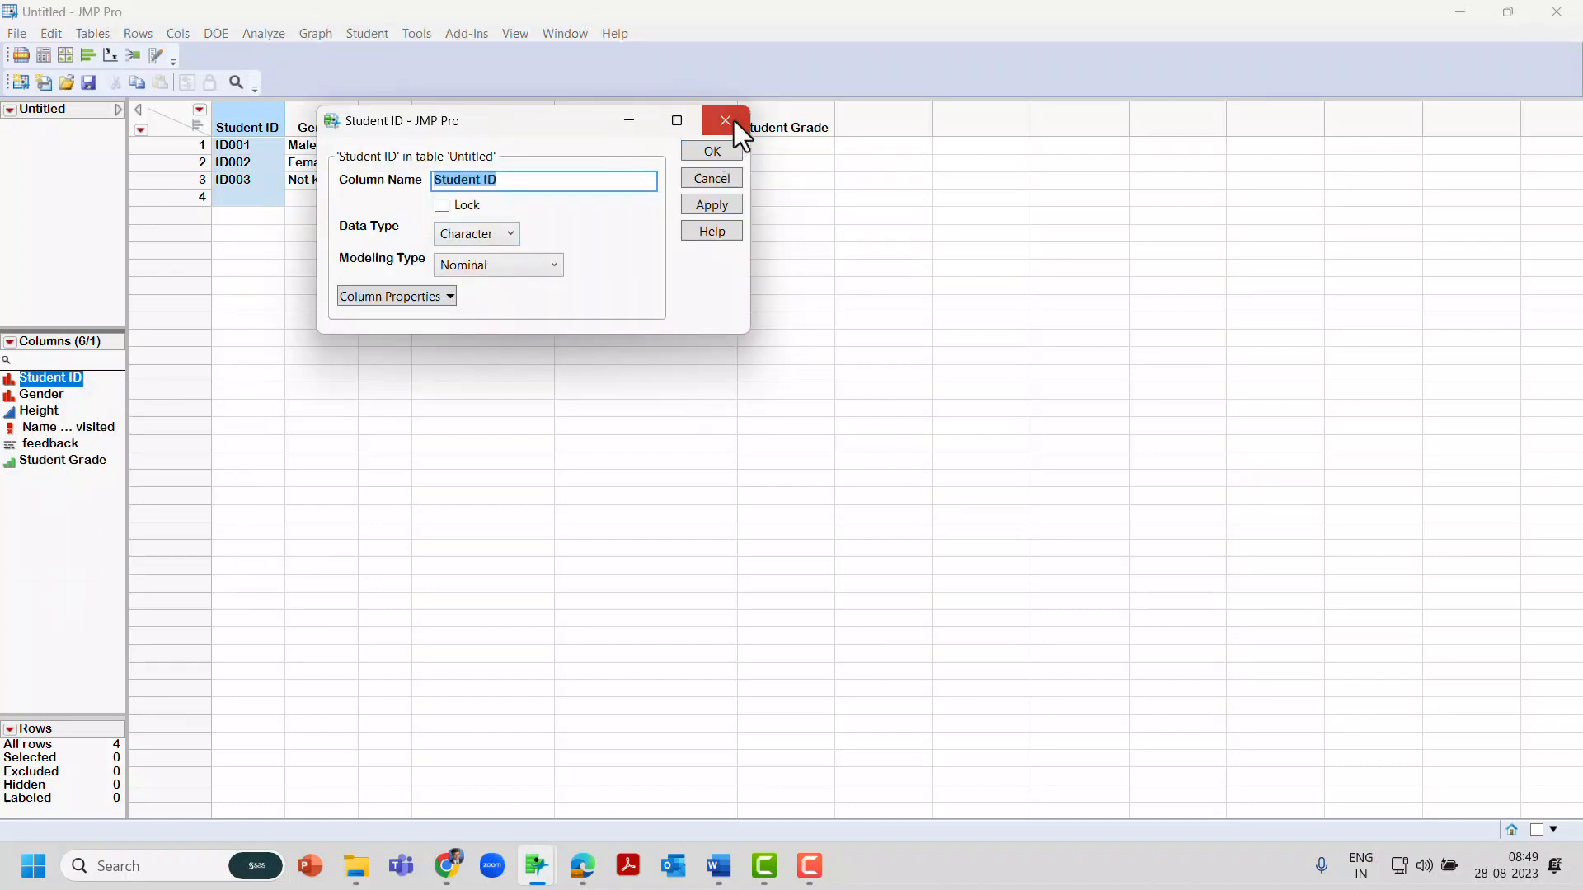
{"action": "left_click", "coordinate": [725, 120]}
{"action": "double_click", "coordinate": [260, 128]}
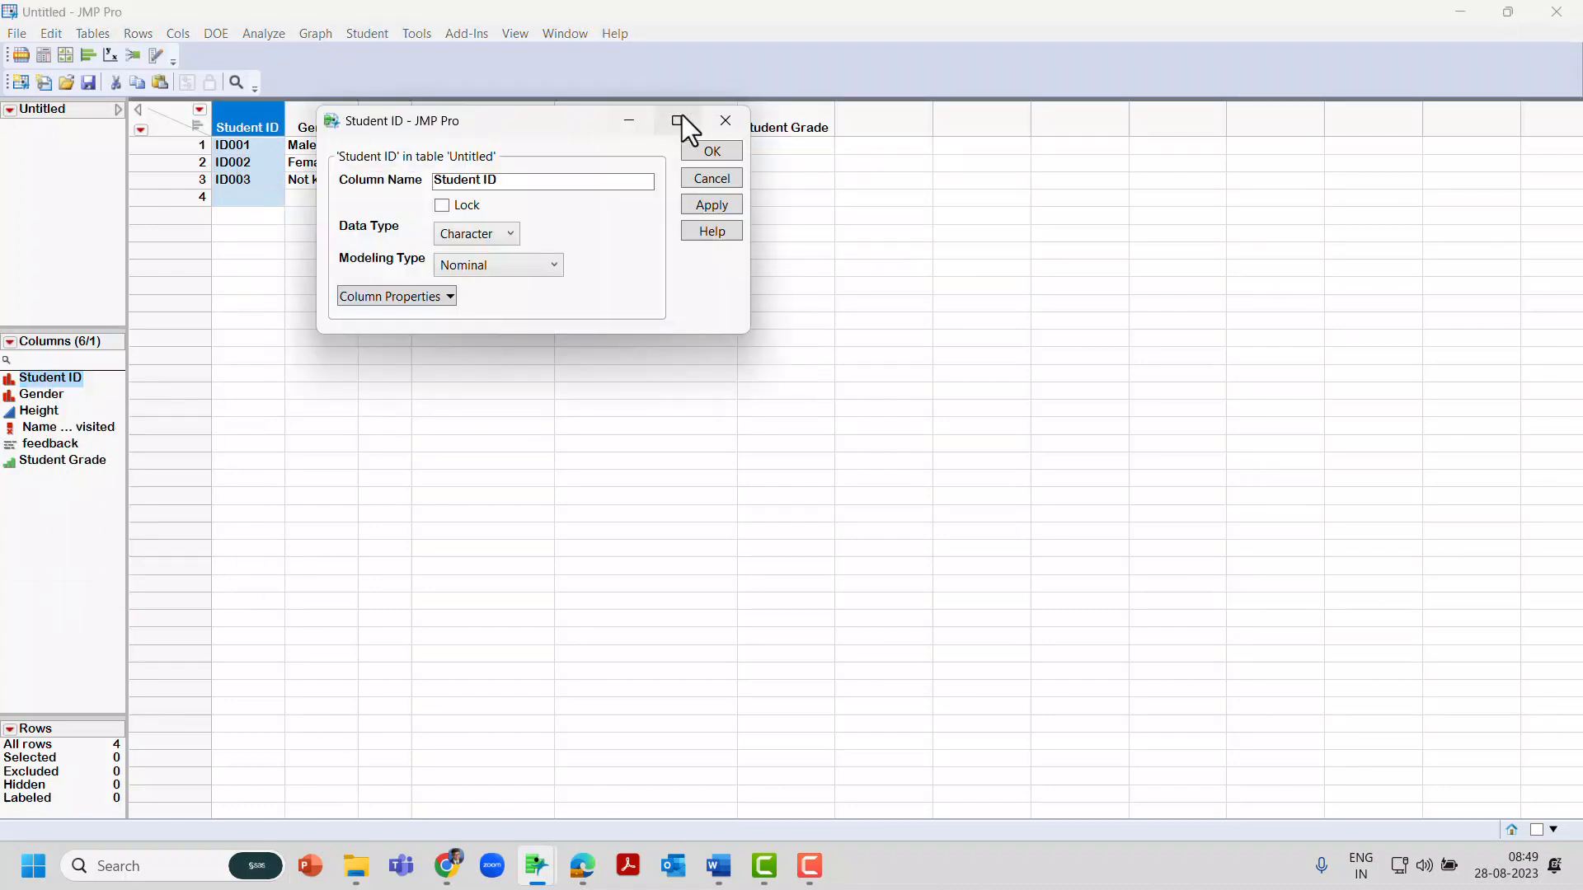
{"action": "left_click", "coordinate": [725, 120]}
{"action": "left_click", "coordinate": [379, 188]}
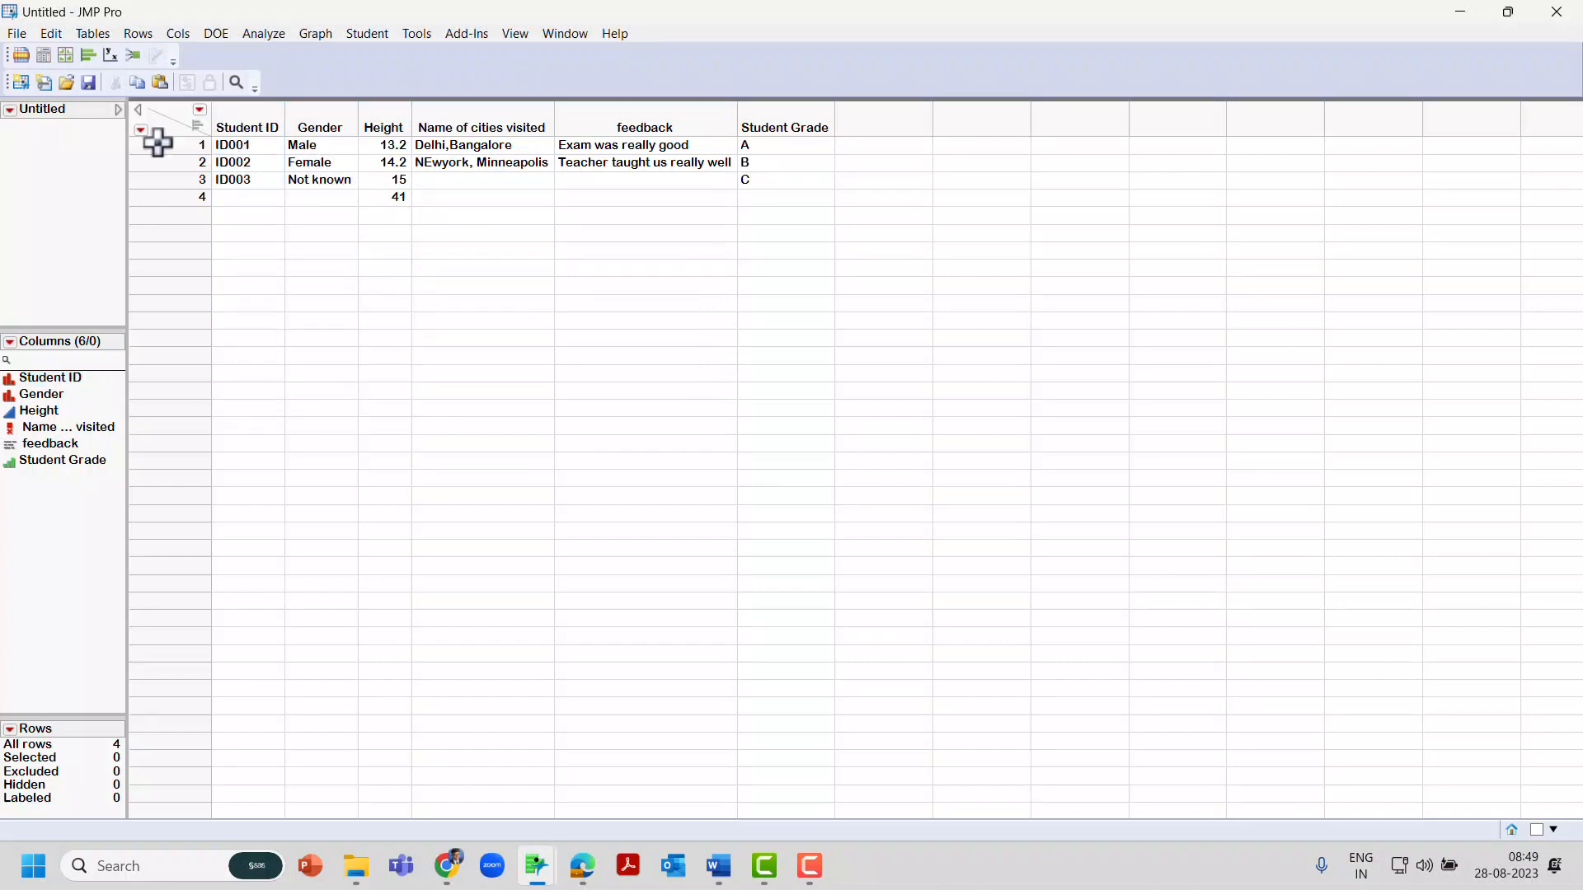
- Save the table to the Desktop as a JMP data table named "Student data" plus the author's first name, and close it
{"action": "left_click", "coordinate": [15, 36]}
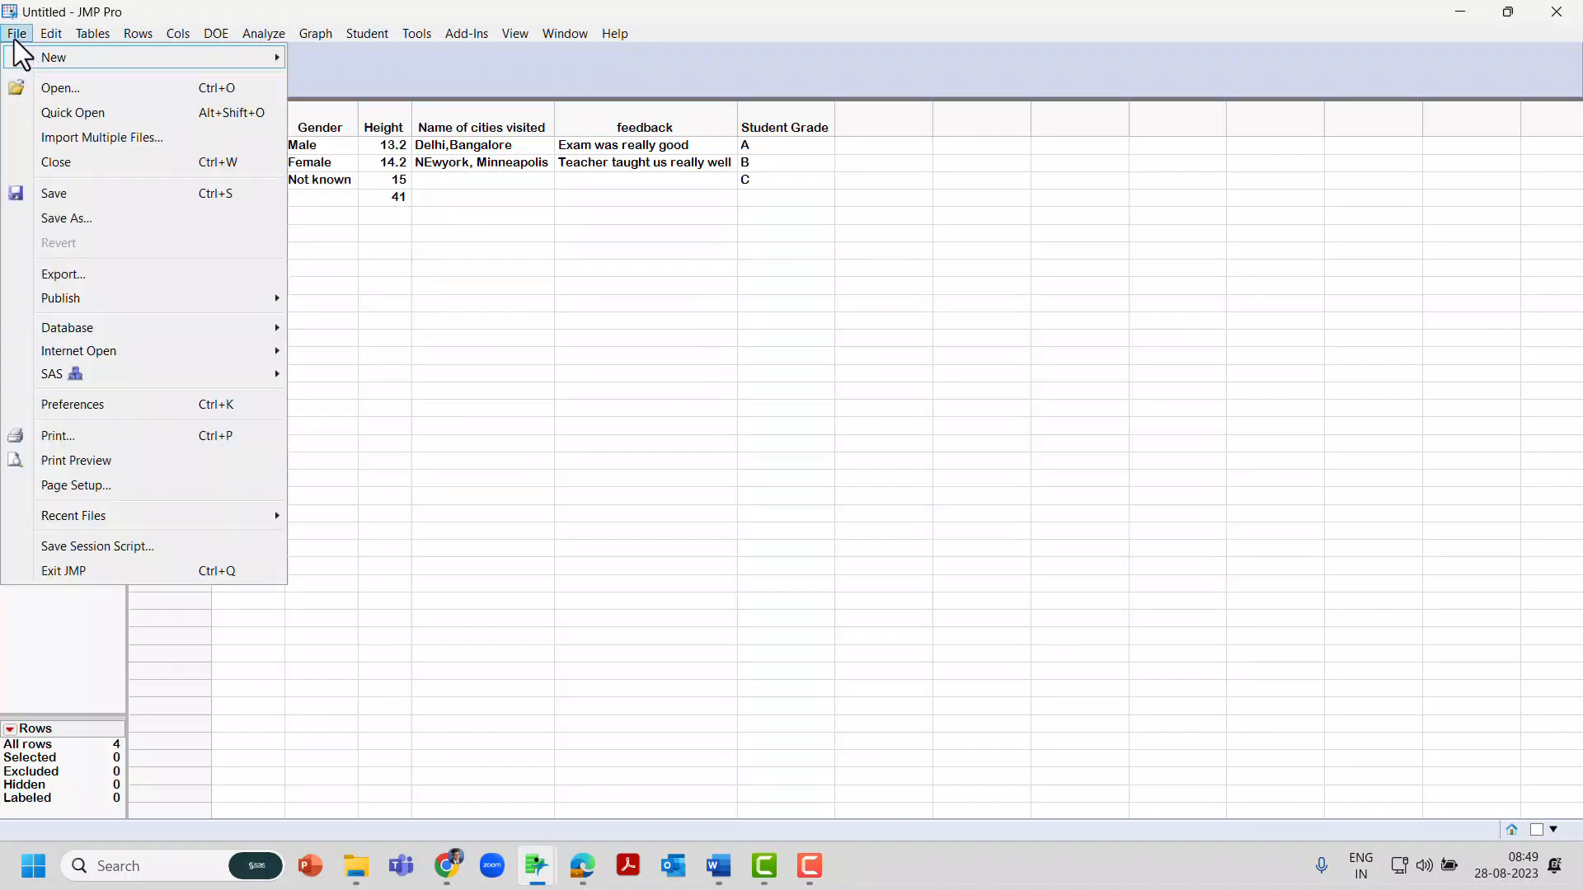
{"action": "left_click", "coordinate": [66, 195]}
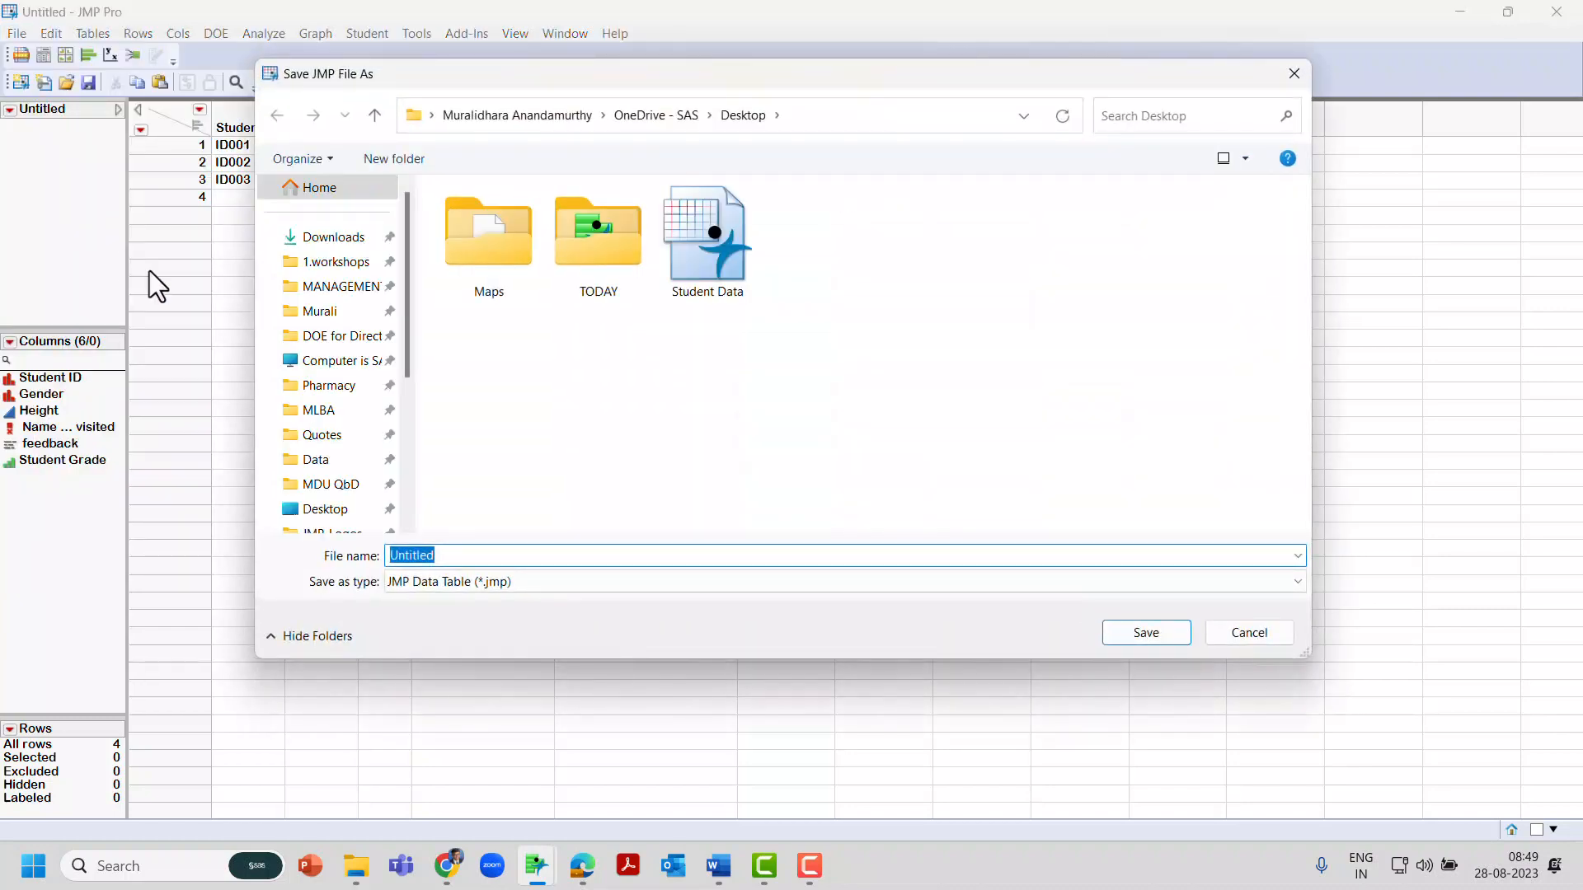
{"action": "left_click", "coordinate": [336, 512]}
{"action": "left_click", "coordinate": [459, 556]}
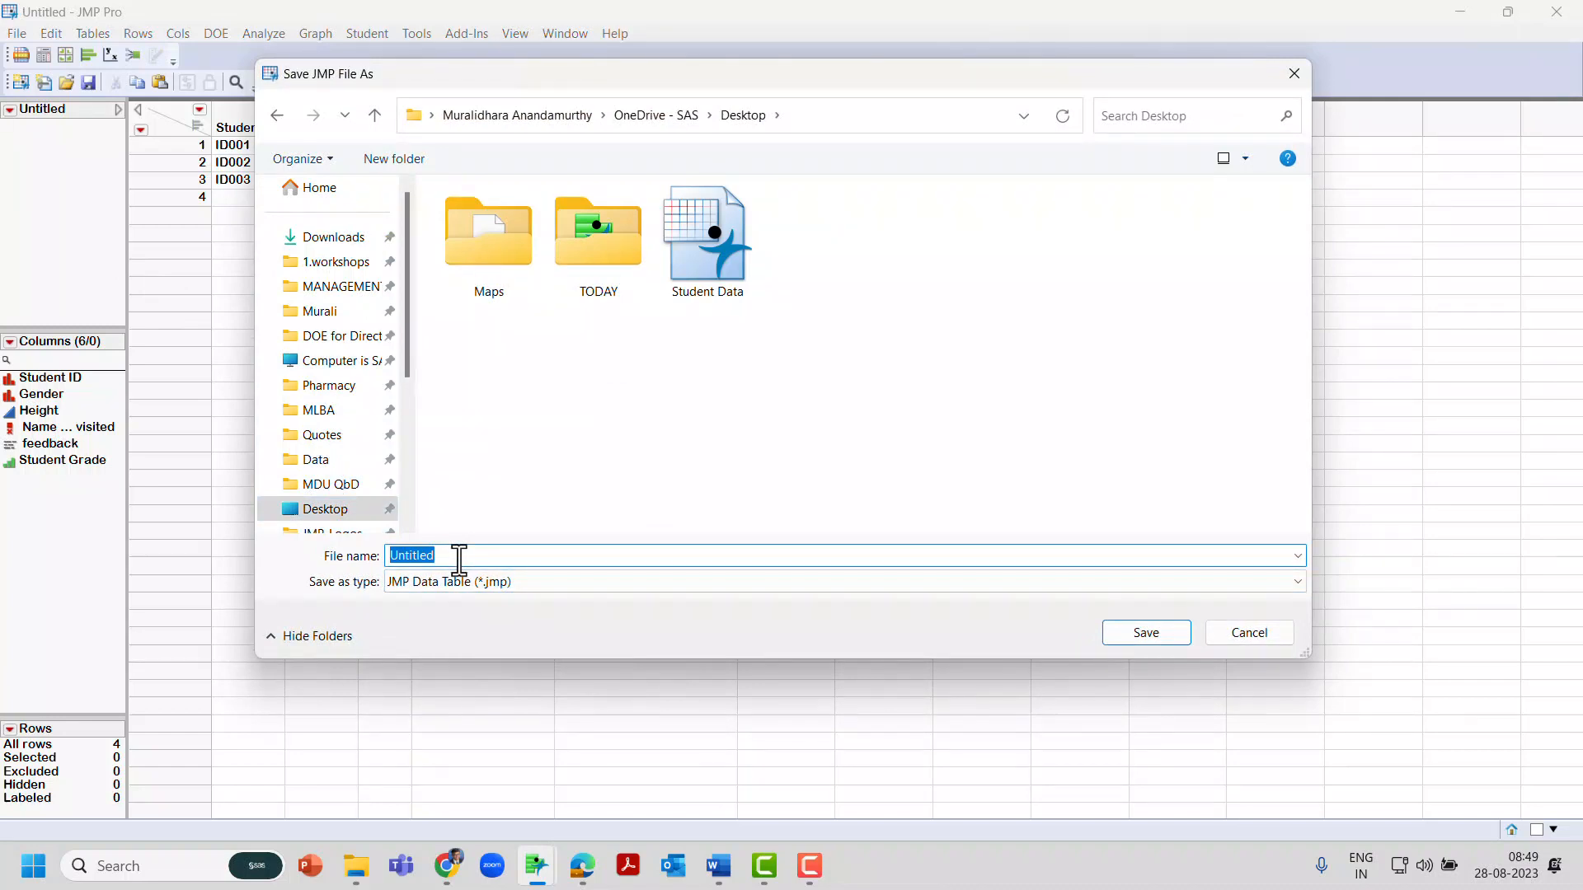
{"action": "type", "text": "Student "}
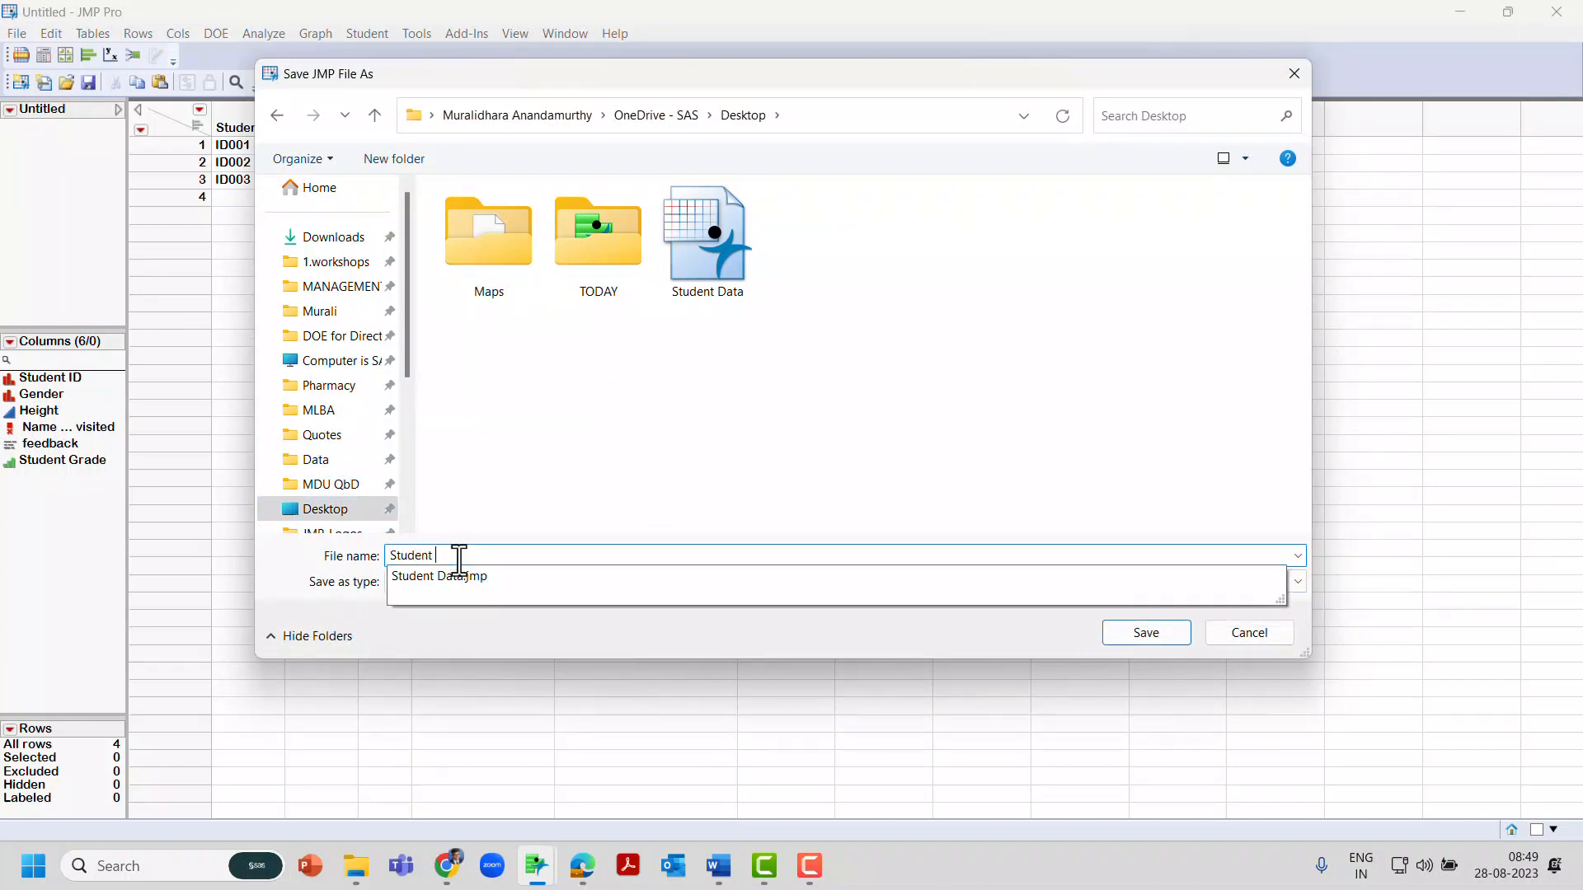
{"action": "type", "text": "data"}
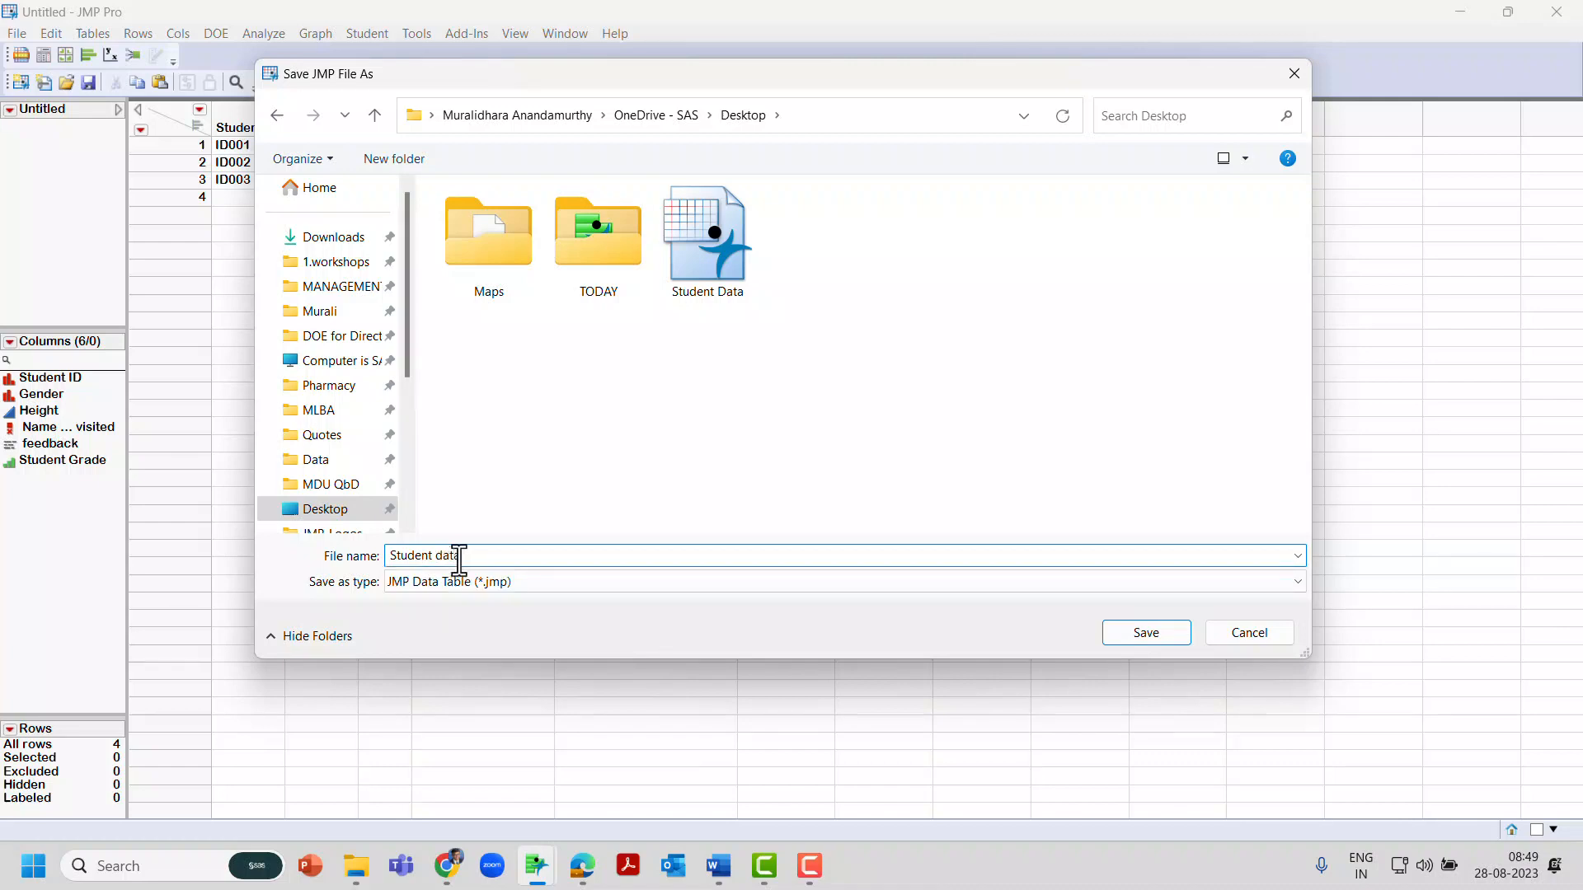
{"action": "type", "text": " murali"}
{"action": "left_click", "coordinate": [1165, 632]}
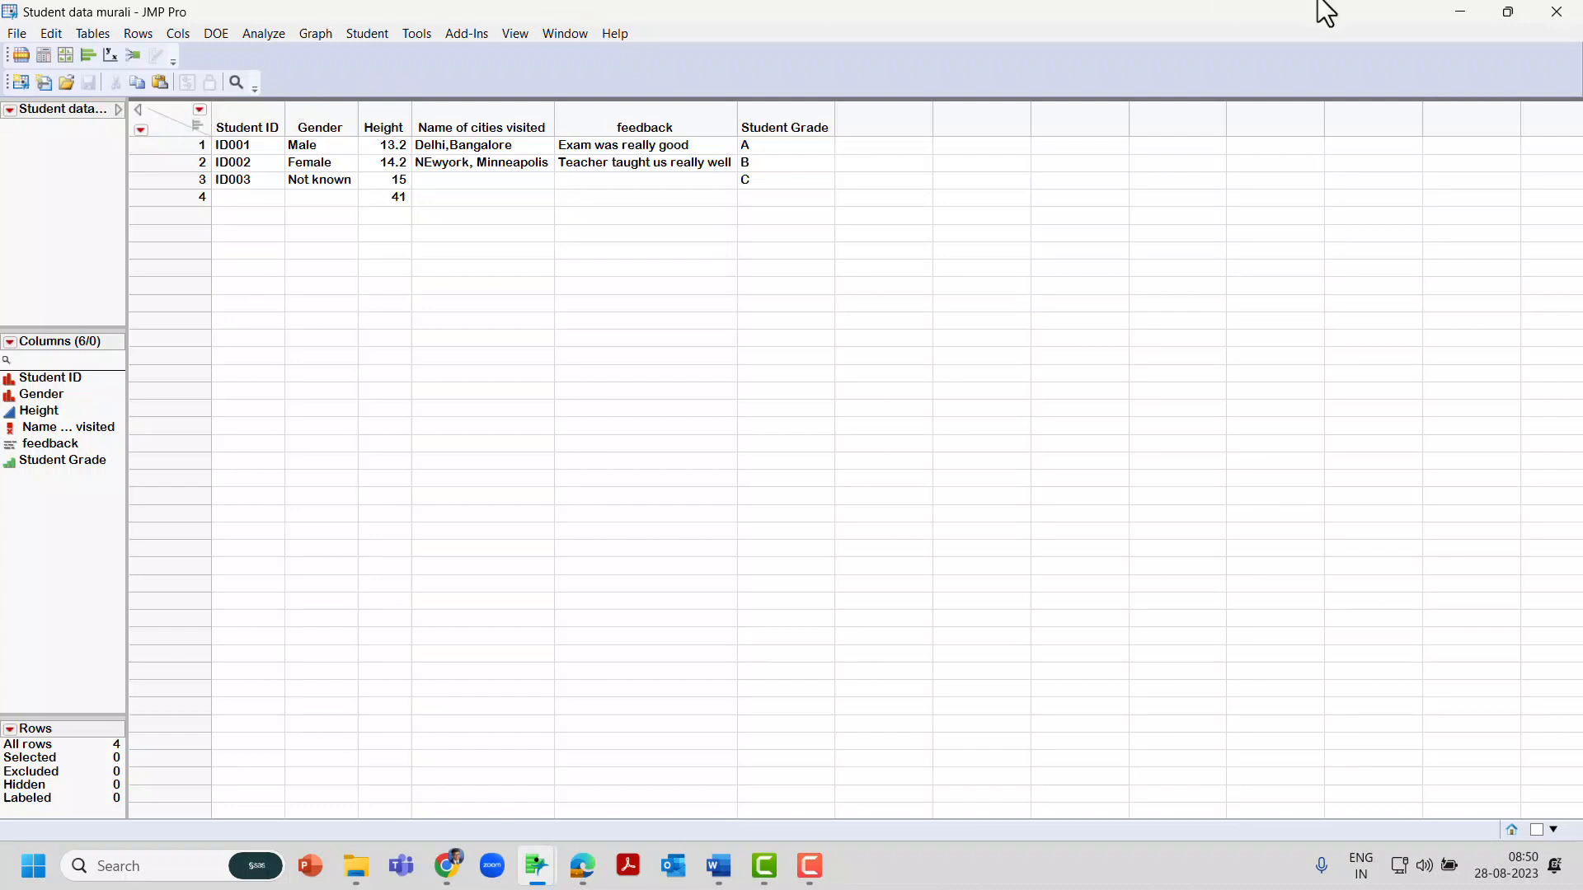
{"action": "left_click", "coordinate": [1556, 12]}
{"action": "left_click", "coordinate": [1459, 14]}
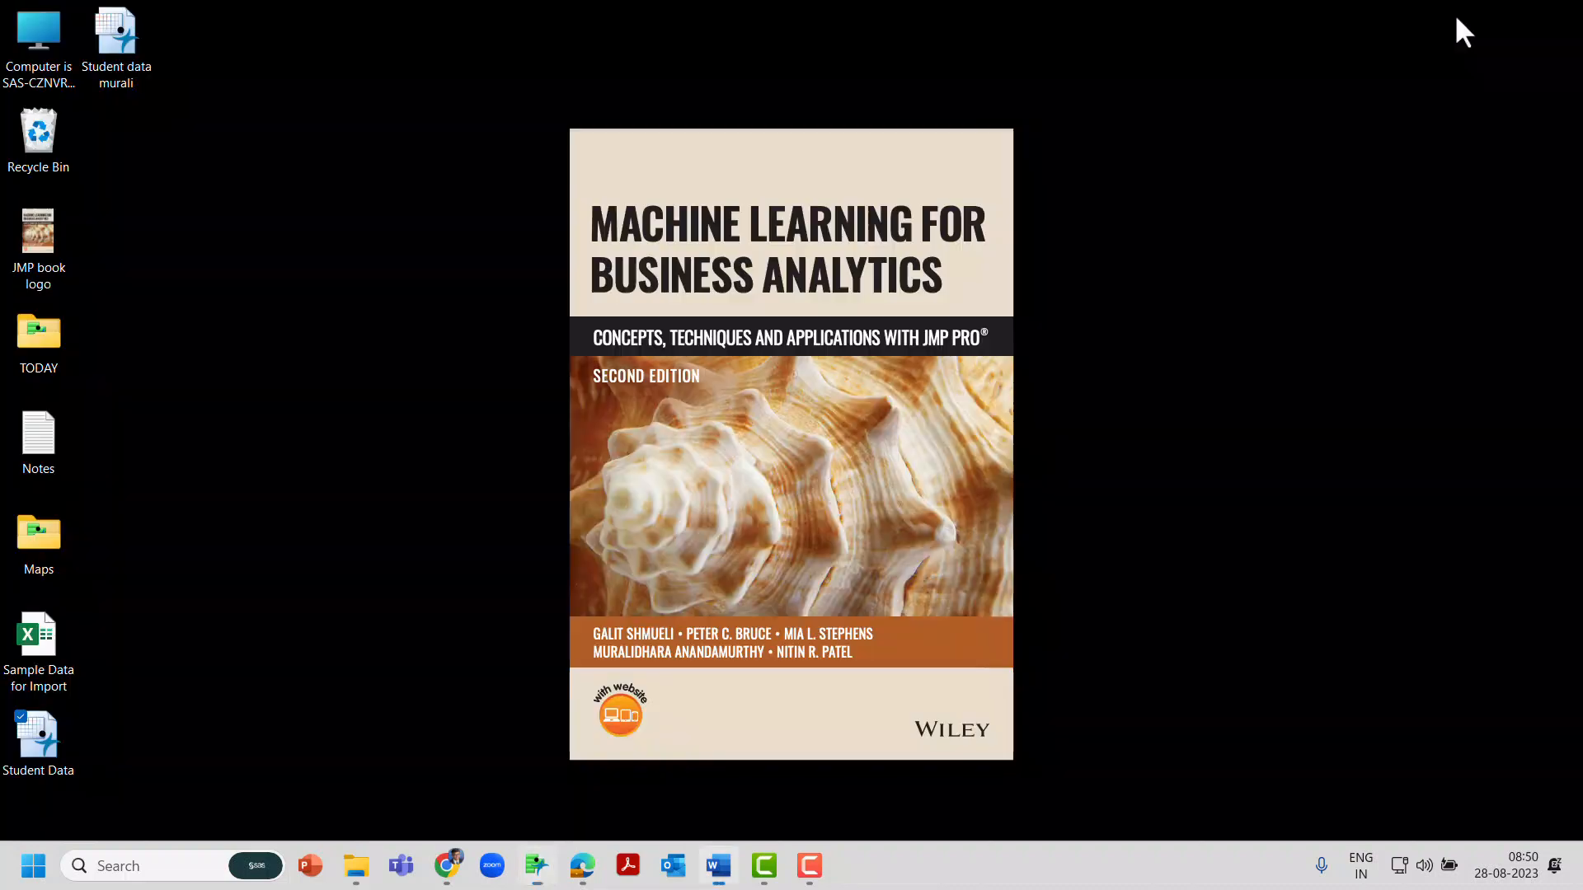
- Reopen the saved student table from the desktop to check its contents, and close it again
{"action": "left_click", "coordinate": [147, 183]}
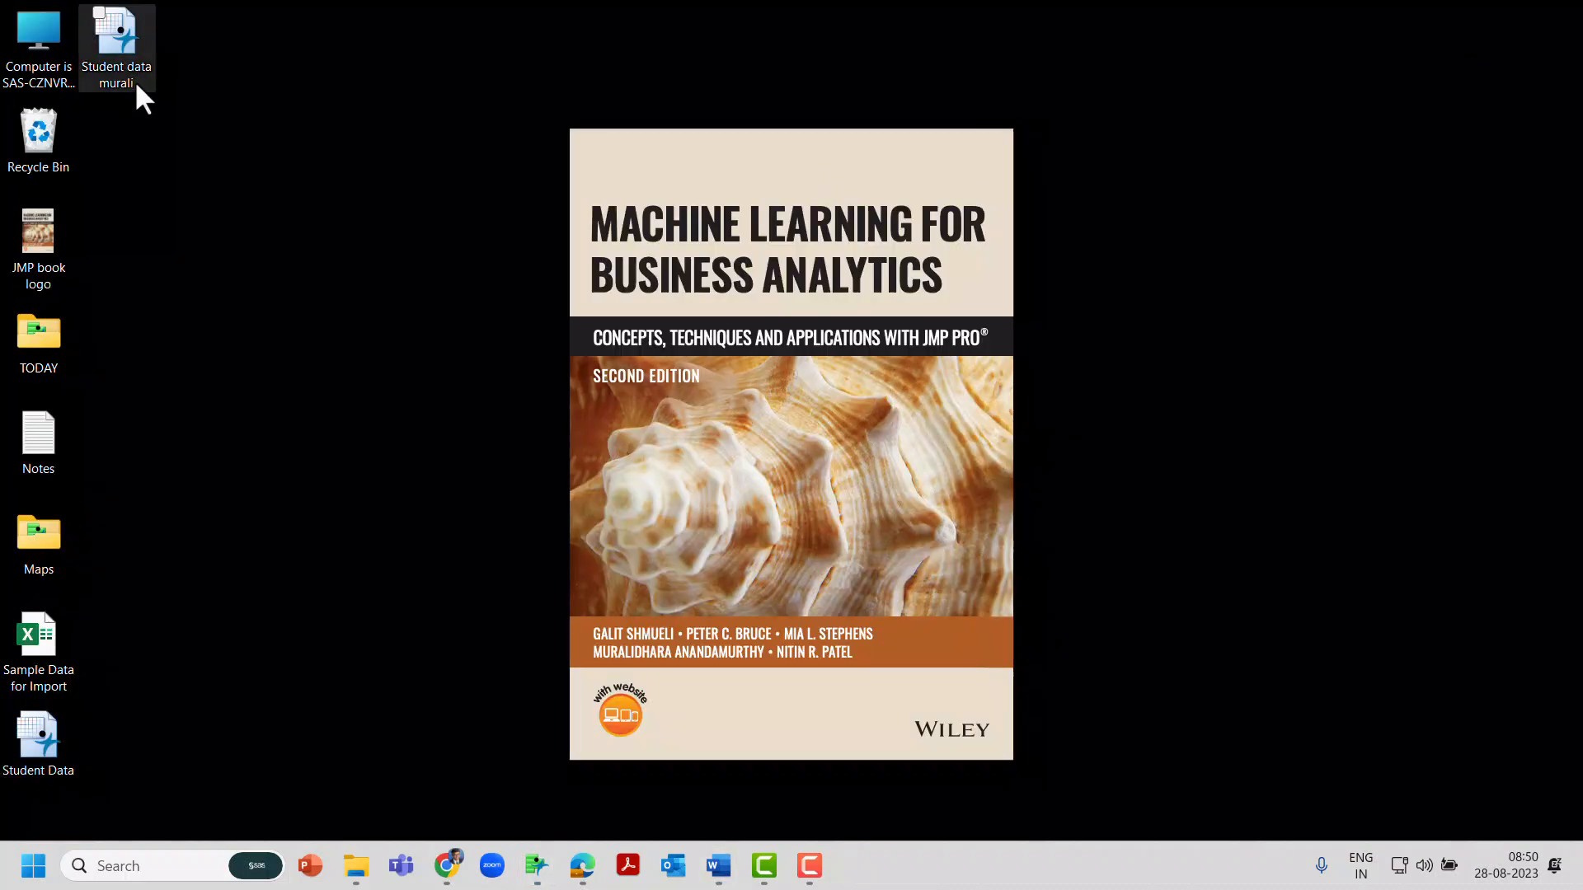
{"action": "double_click", "coordinate": [120, 50]}
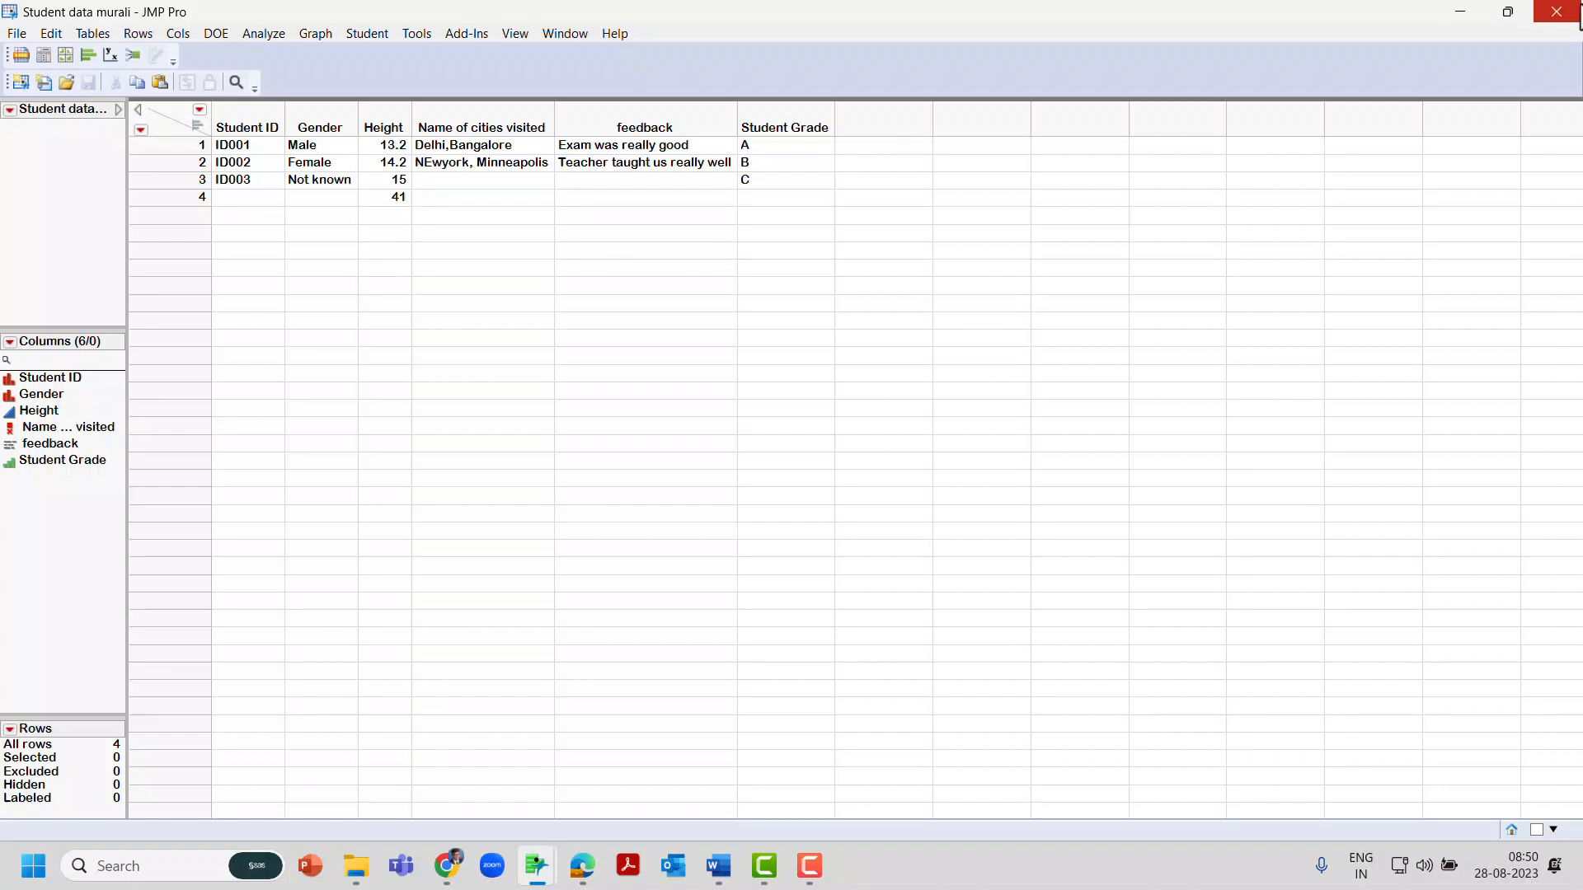
{"action": "left_click", "coordinate": [1558, 13]}
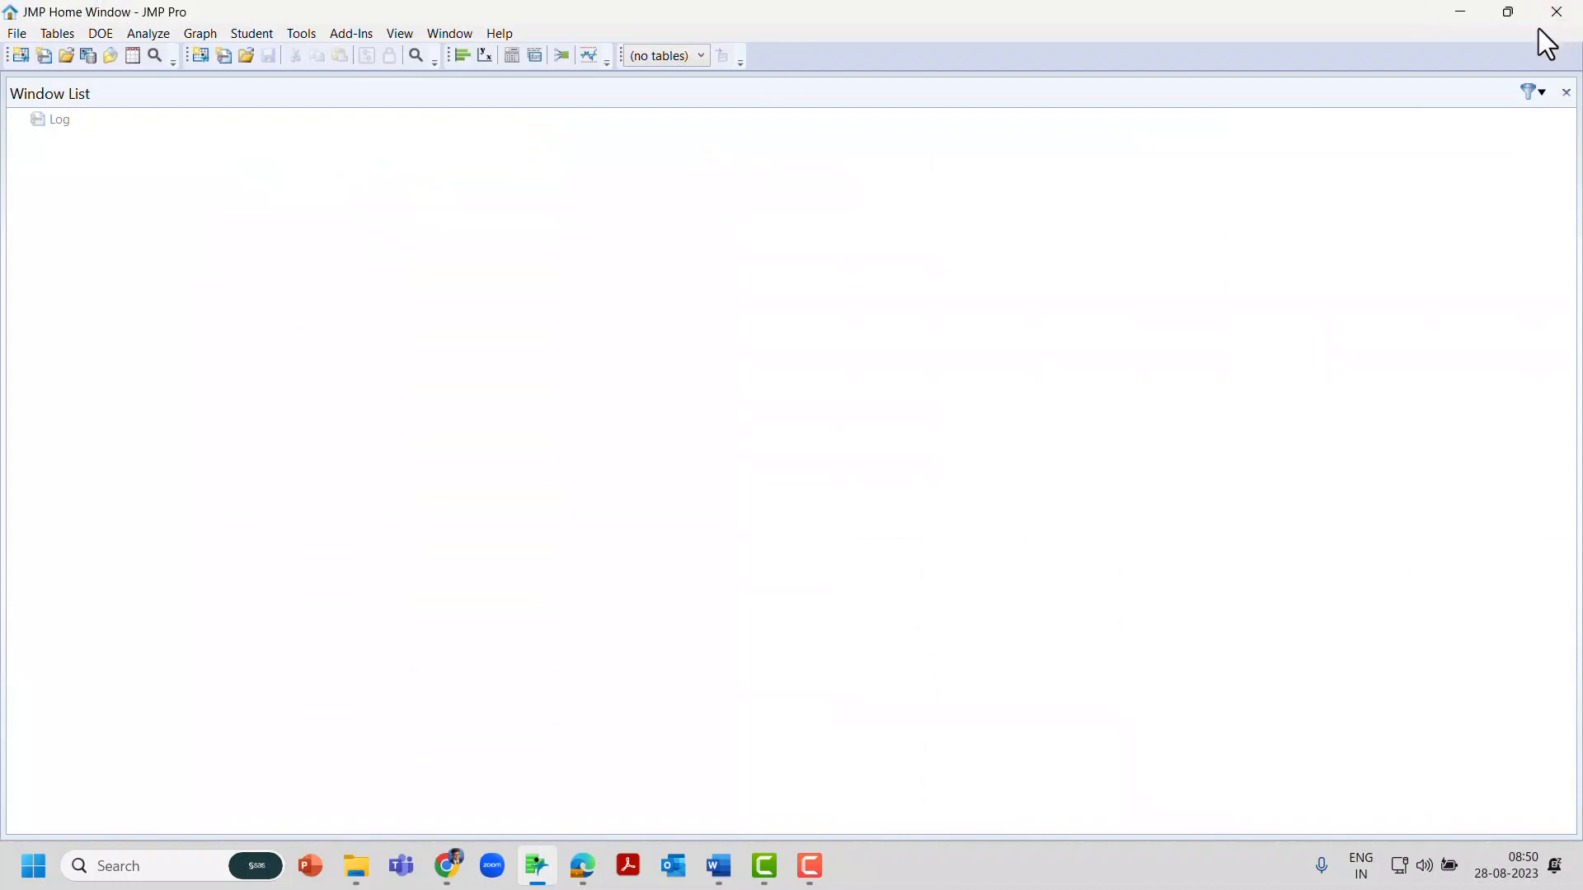
{"action": "left_click", "coordinate": [1470, 11]}
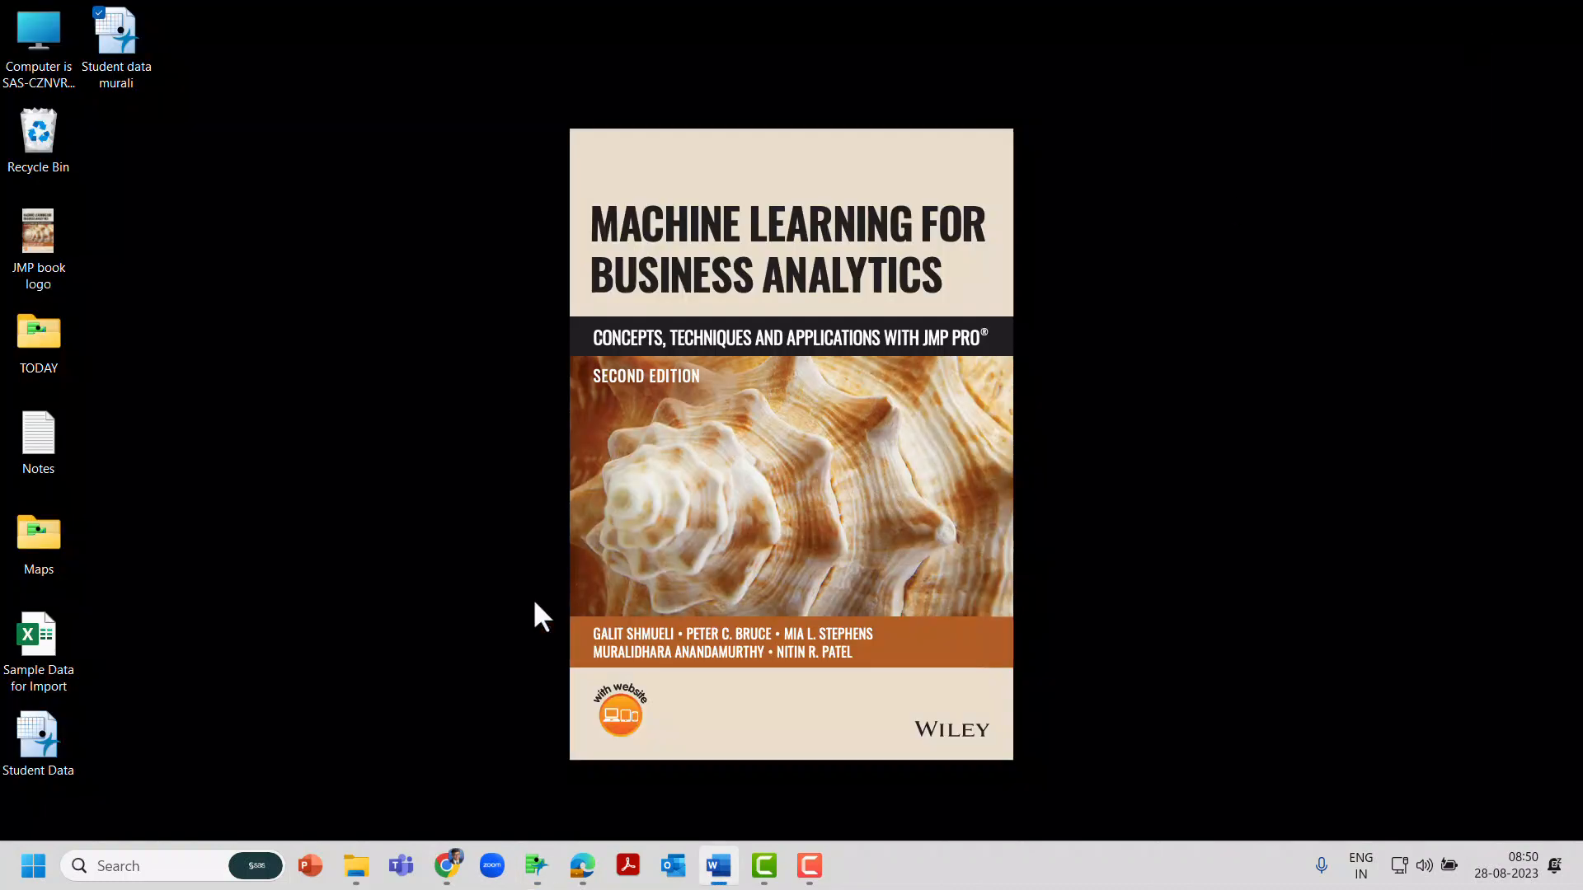
- Open the Sample Data for Import workbook in Excel, enable editing, and examine the NIRF Data and Restraunt sheets
{"action": "double_click", "coordinate": [64, 654]}
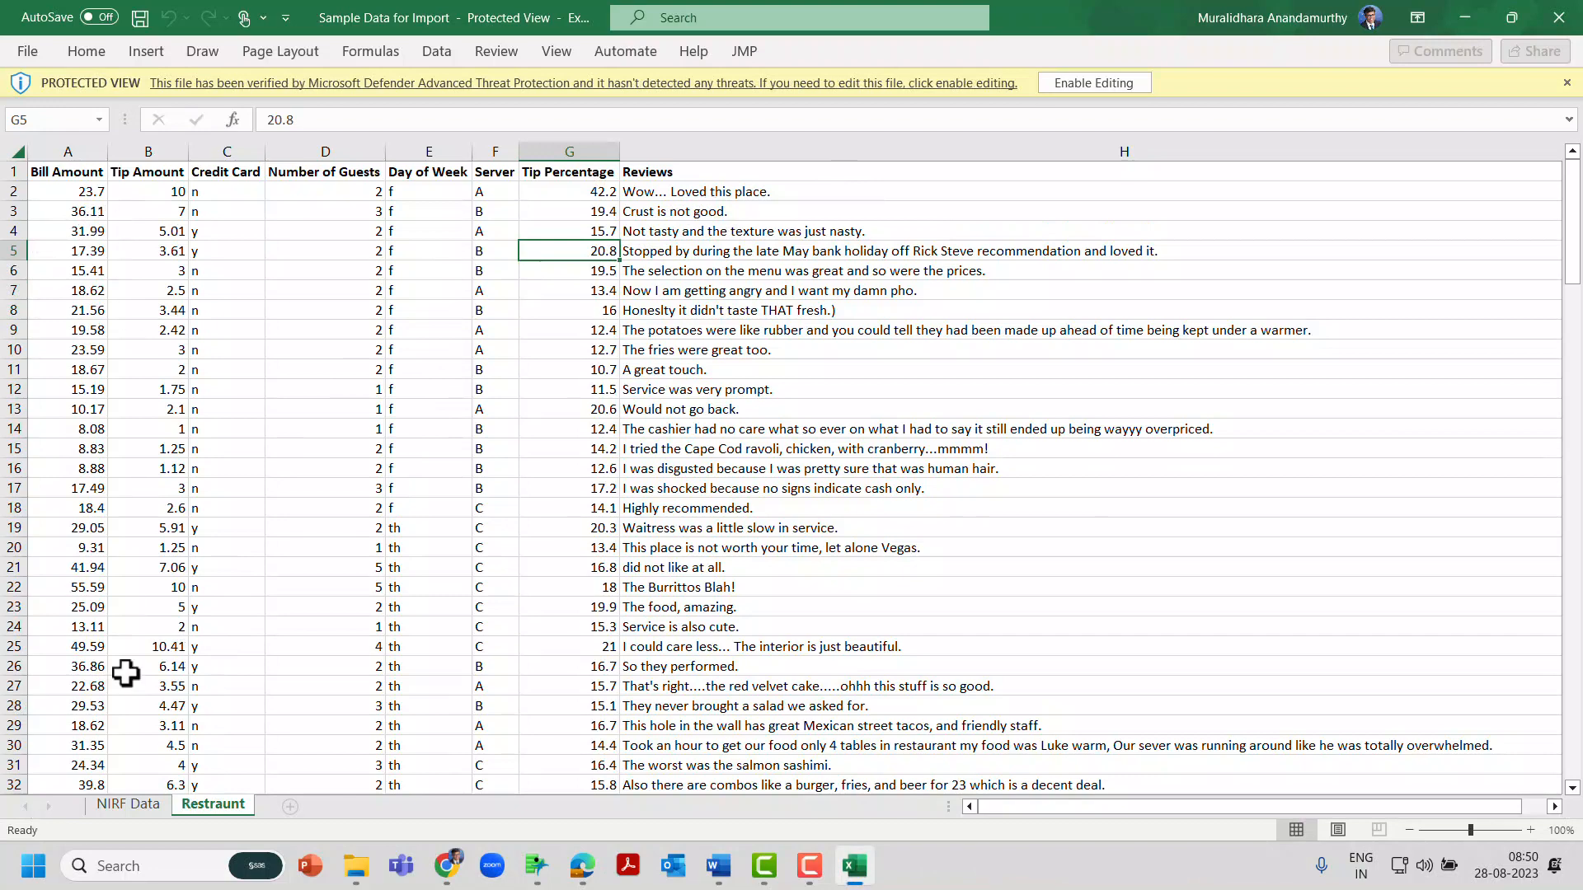
{"action": "left_click", "coordinate": [124, 804]}
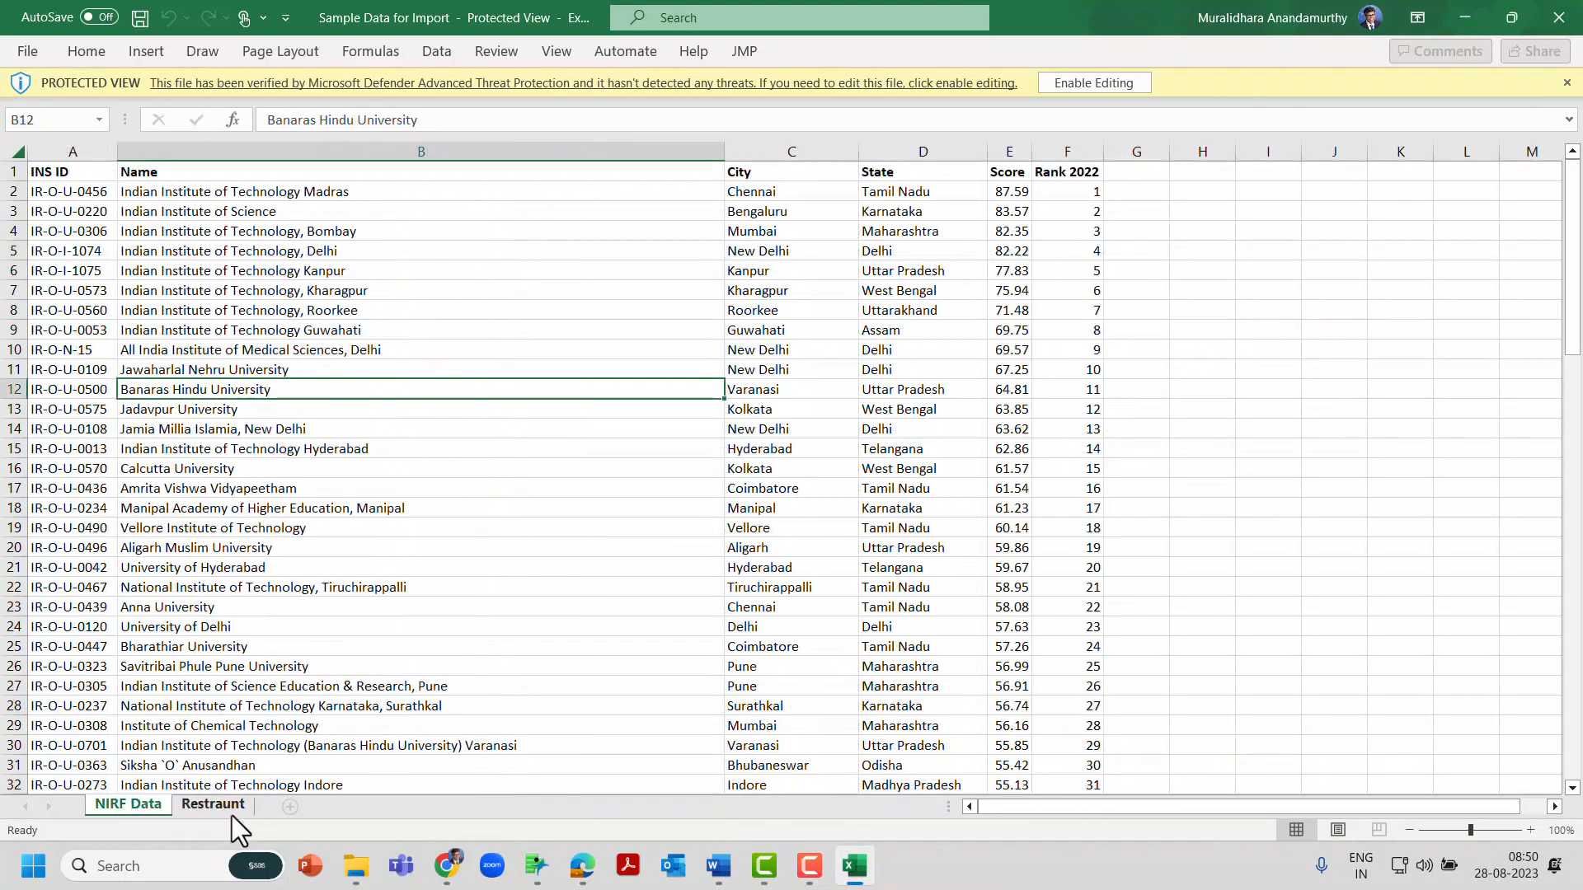
{"action": "left_click", "coordinate": [213, 805]}
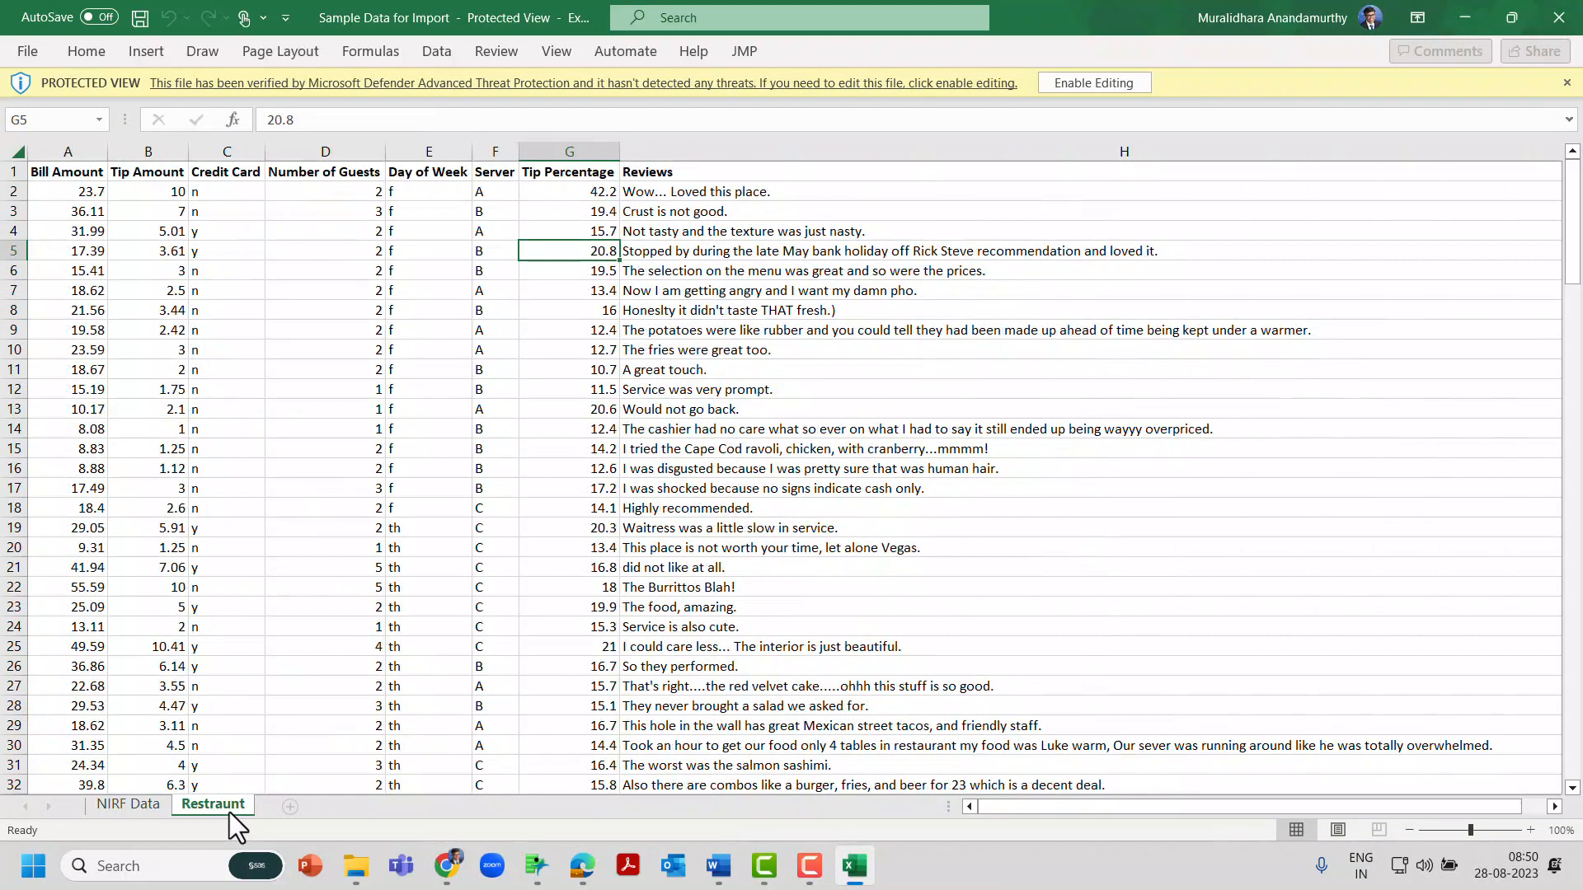
{"action": "left_click", "coordinate": [1098, 82]}
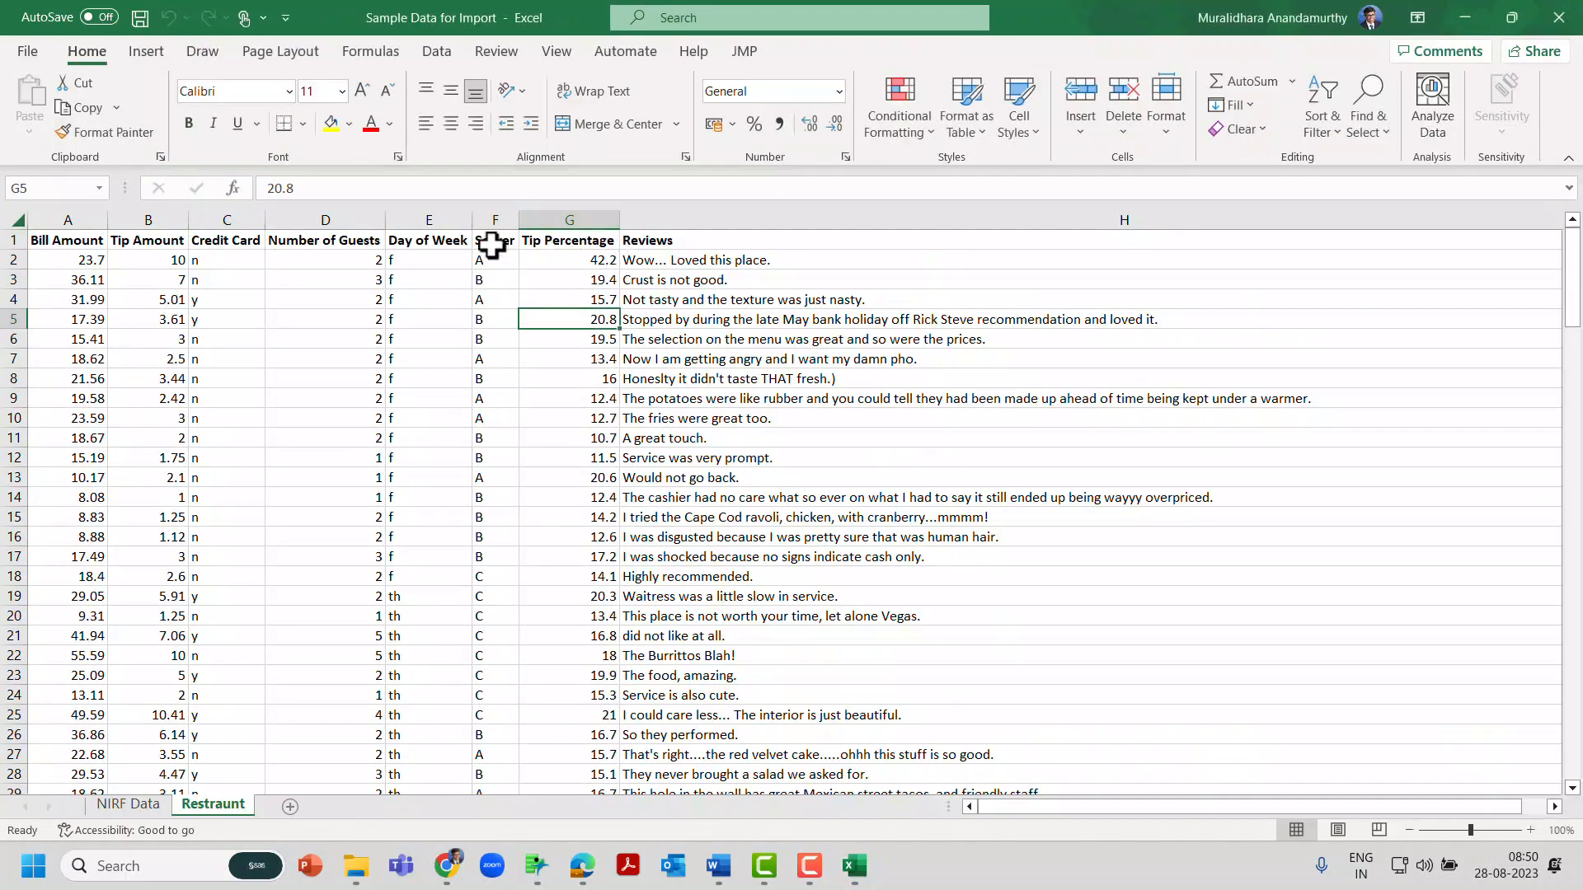
{"action": "left_click", "coordinate": [489, 239]}
{"action": "left_click", "coordinate": [647, 240]}
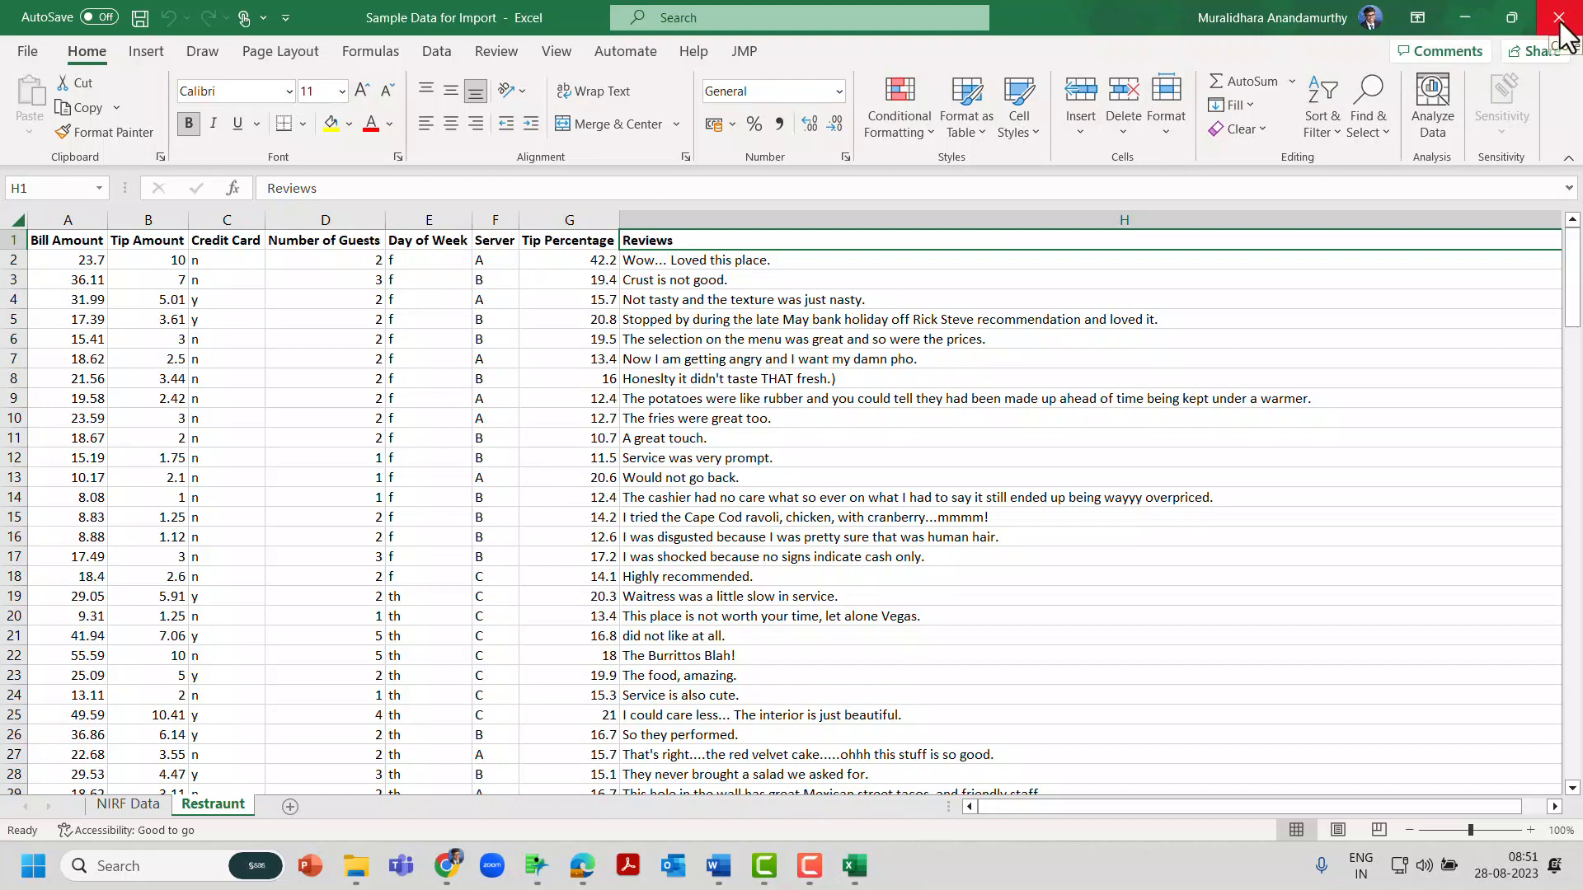
{"action": "left_click", "coordinate": [128, 805]}
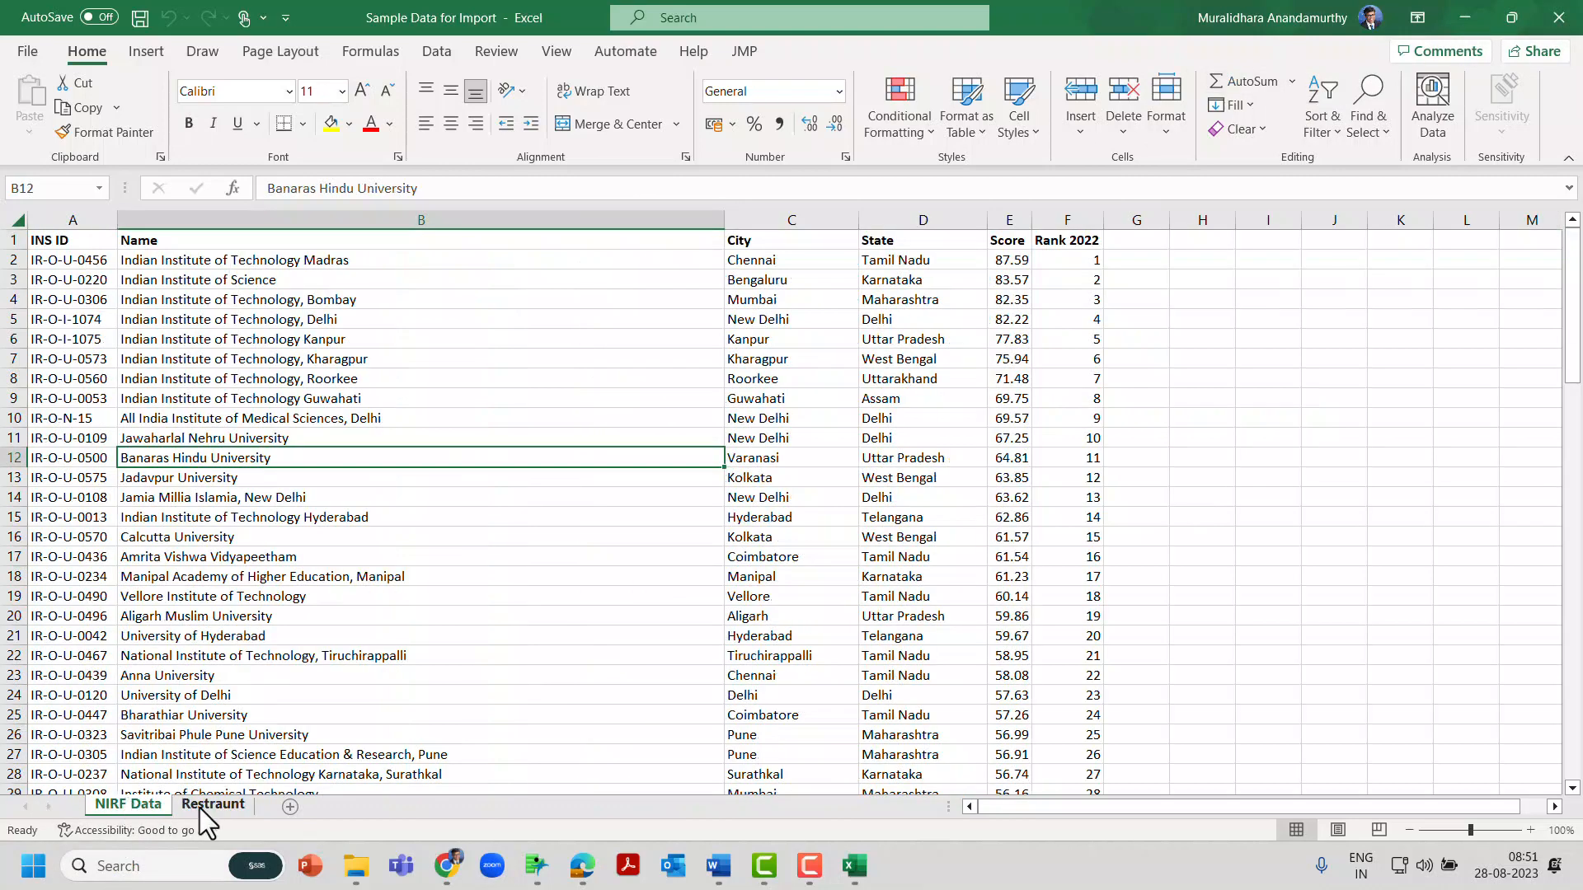
{"action": "left_click", "coordinate": [185, 806]}
{"action": "left_click", "coordinate": [1558, 18]}
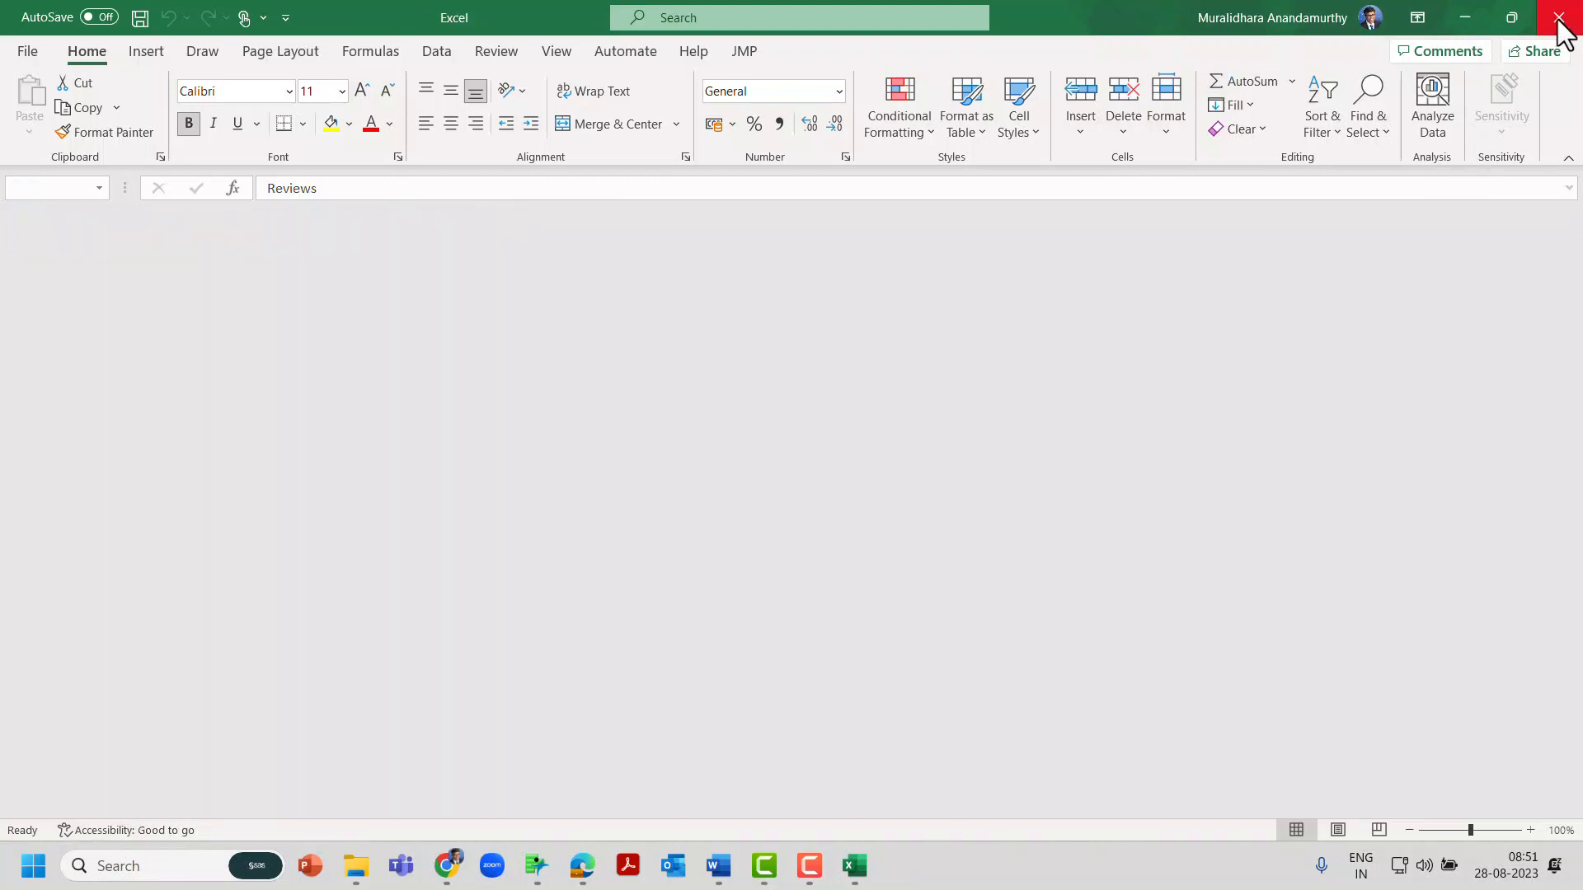
- Switch to JMP and start opening a data file, limiting the file type to Excel Files
{"action": "left_click", "coordinate": [544, 867]}
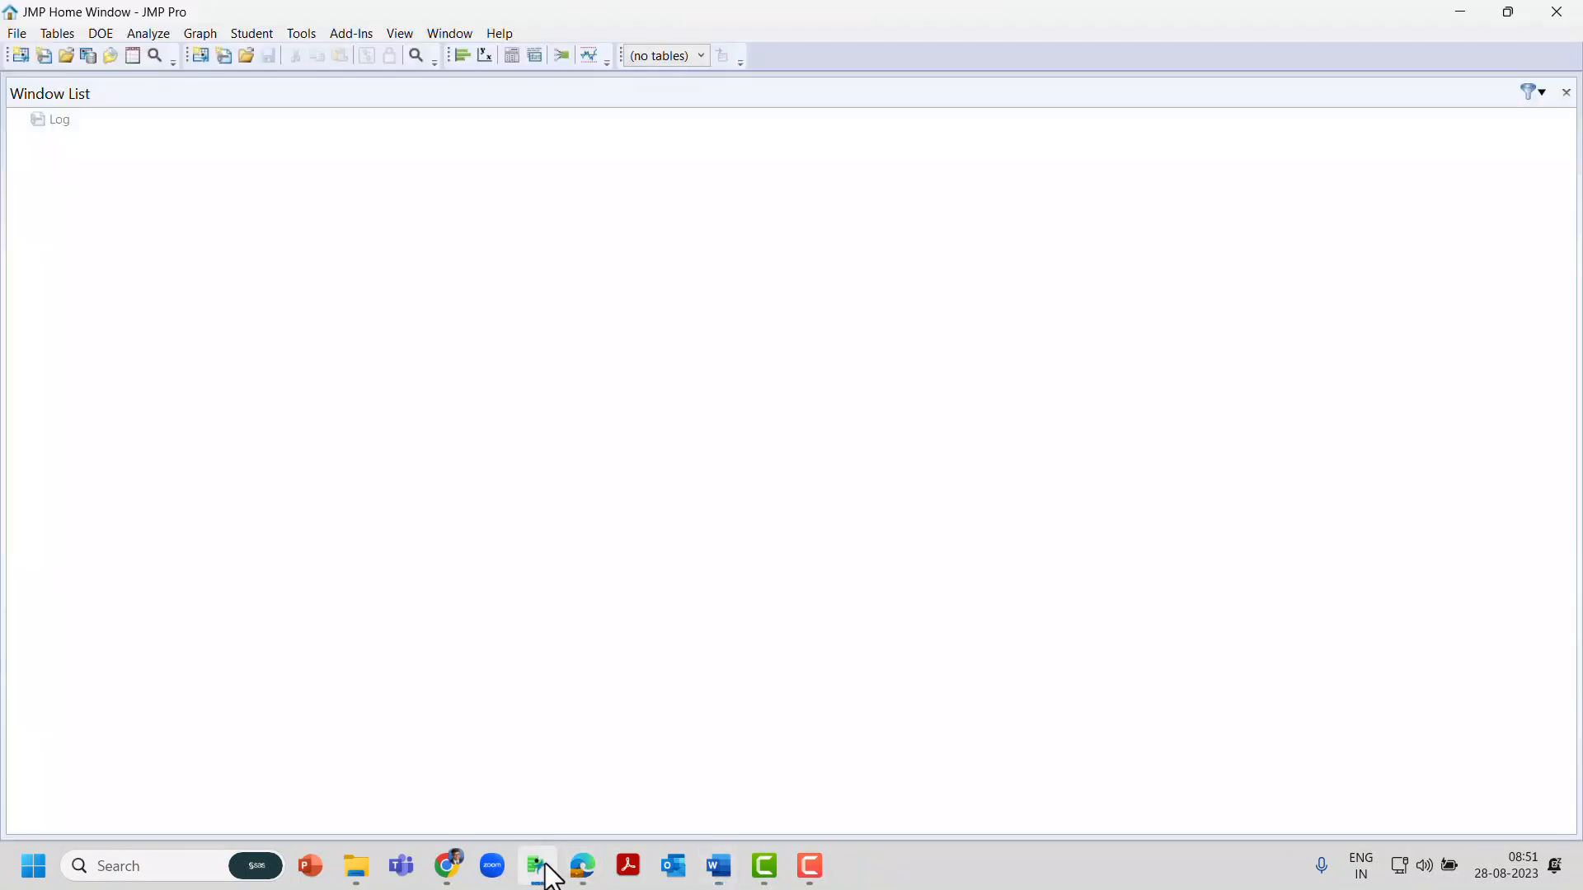
{"action": "left_click", "coordinate": [18, 34]}
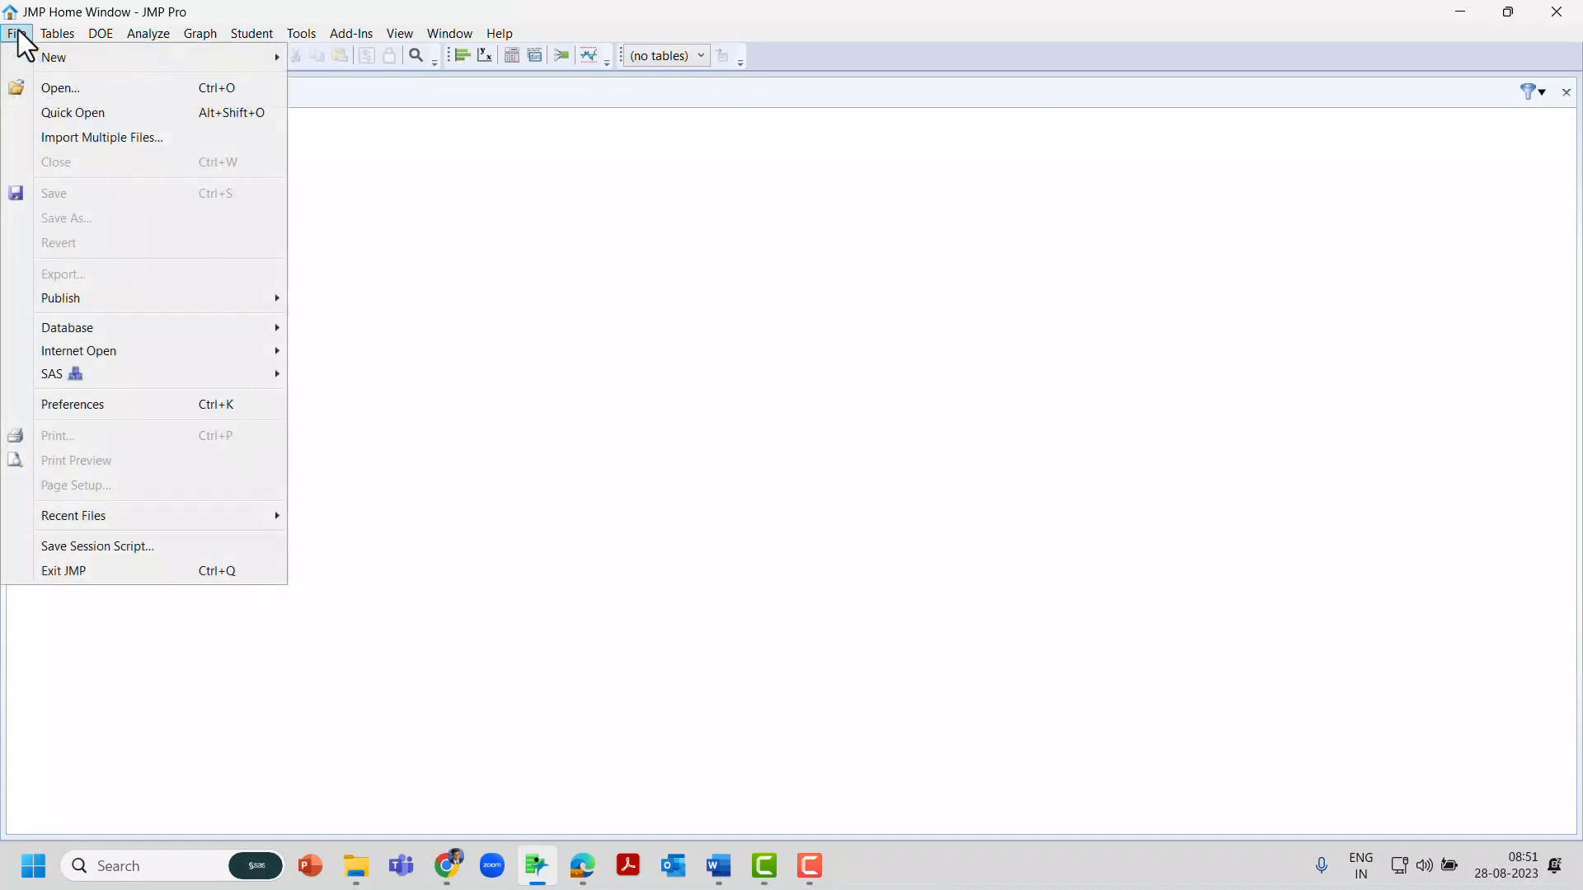
{"action": "left_click", "coordinate": [64, 91]}
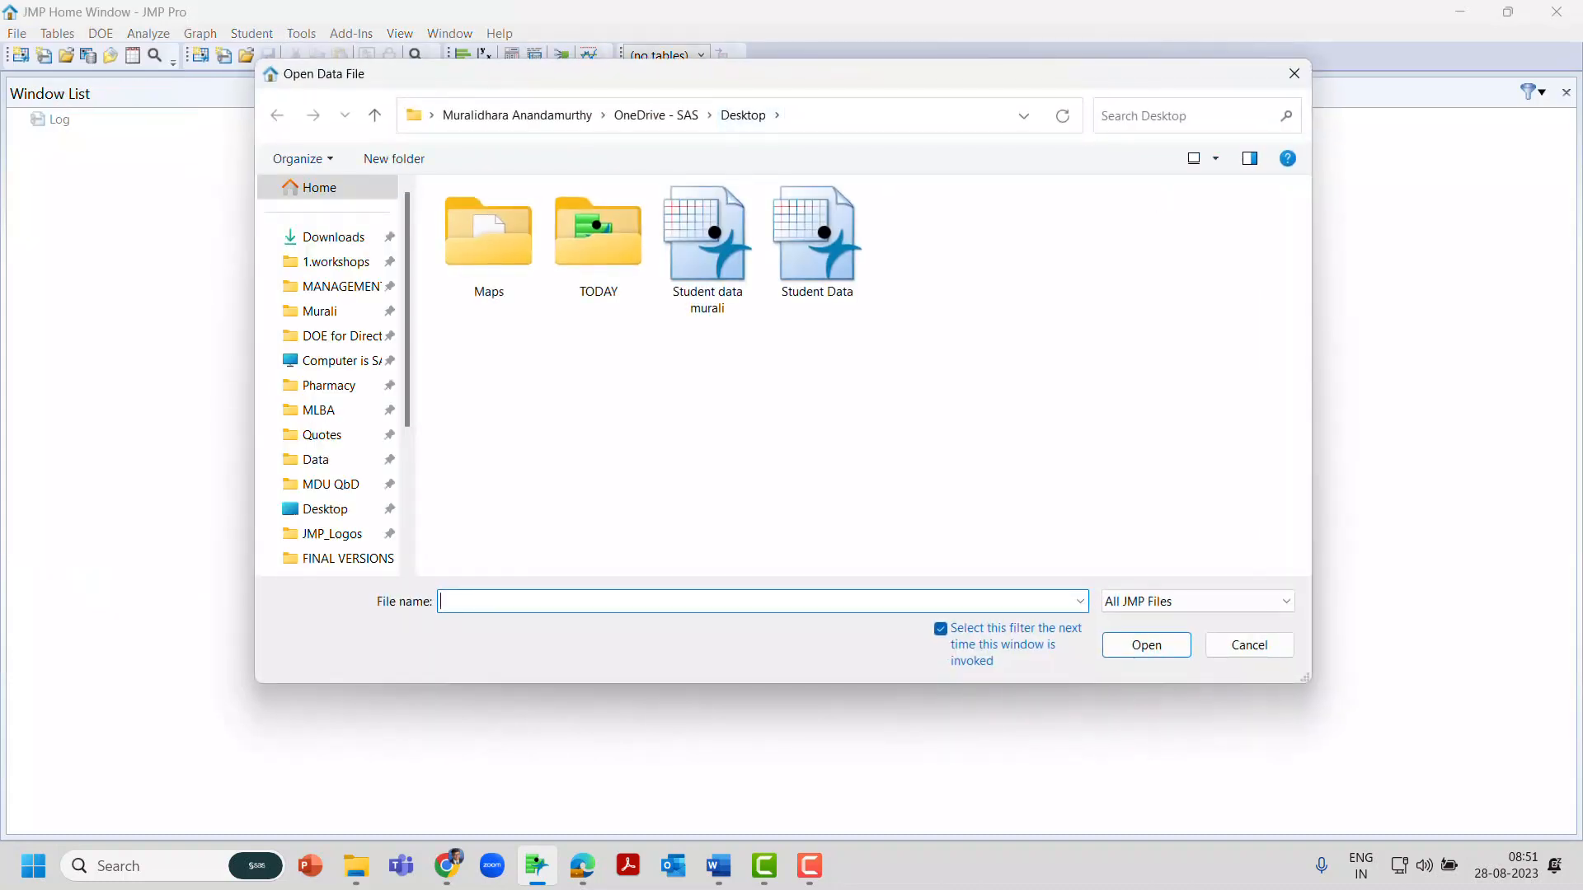
{"action": "left_click", "coordinate": [1286, 606]}
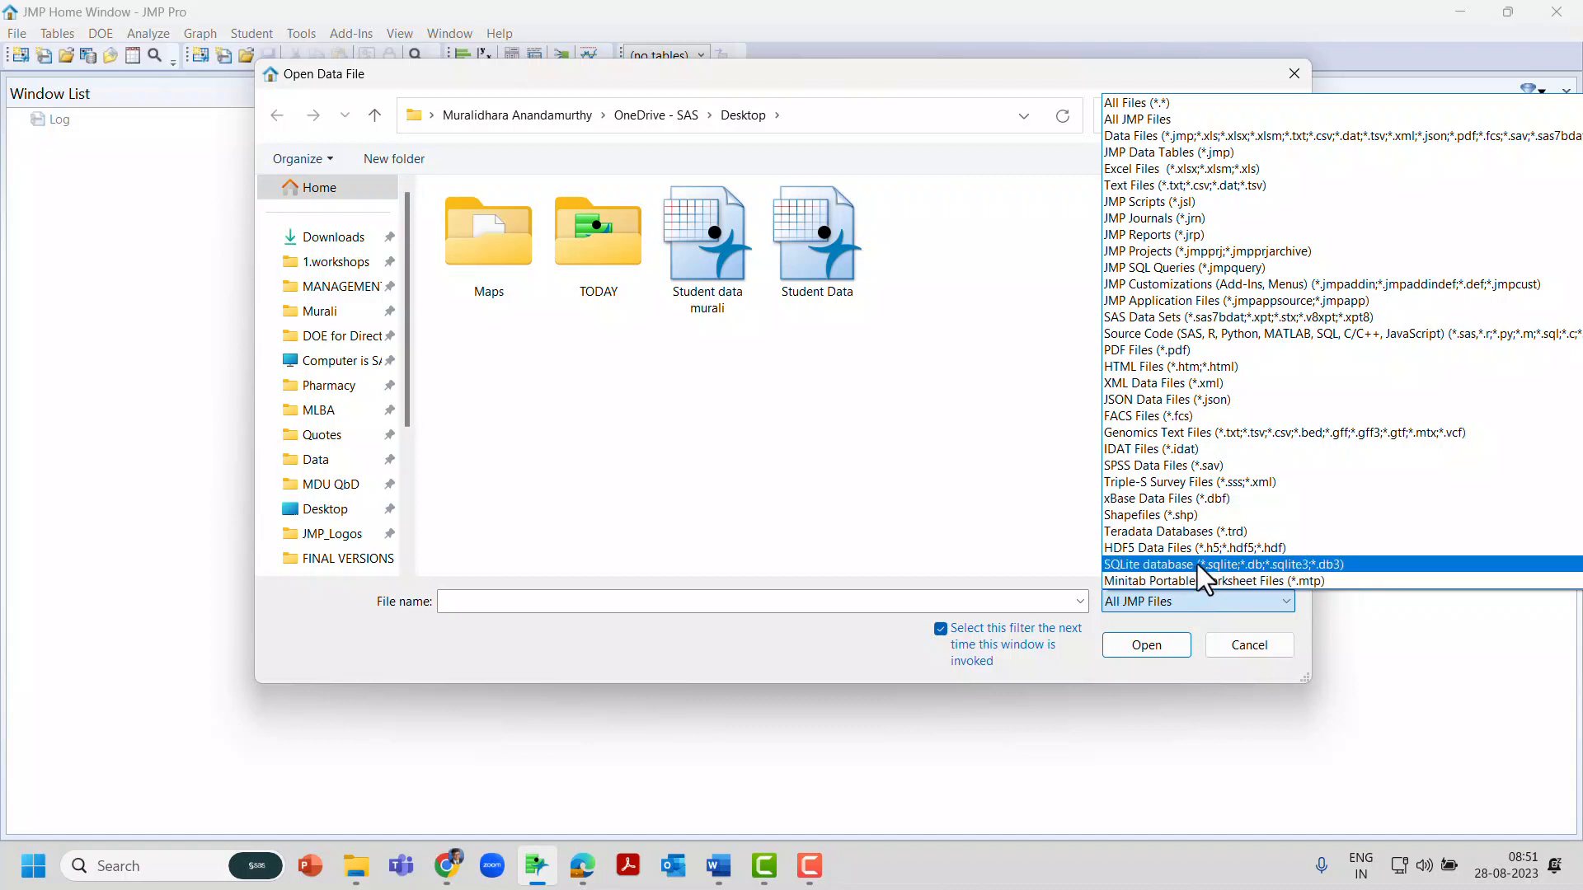
{"action": "left_click", "coordinate": [1190, 169]}
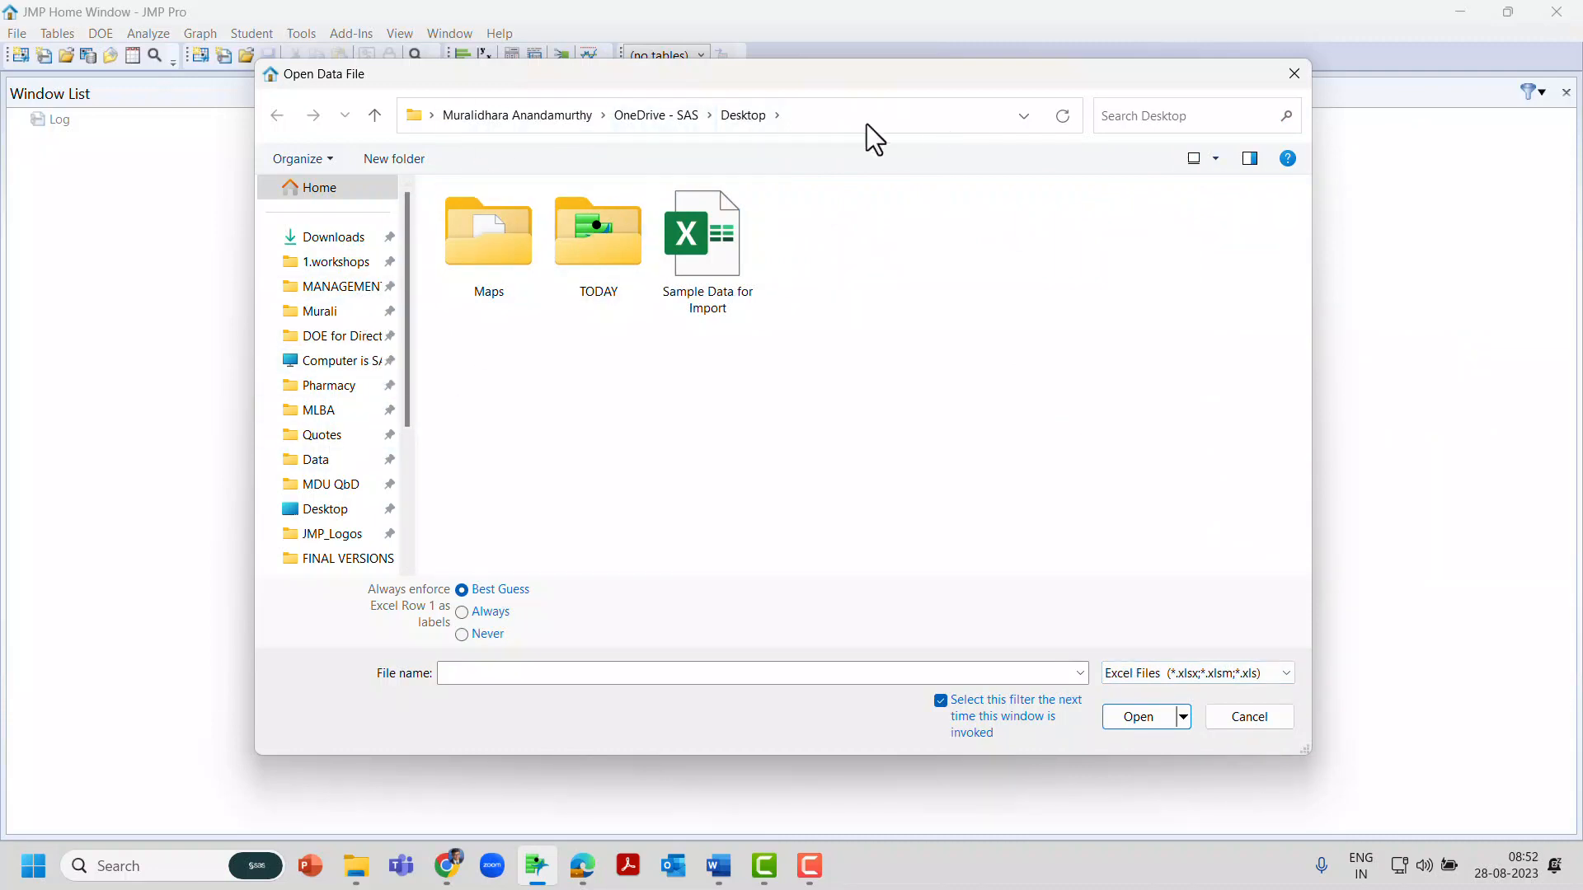
{"action": "left_click", "coordinate": [1023, 116]}
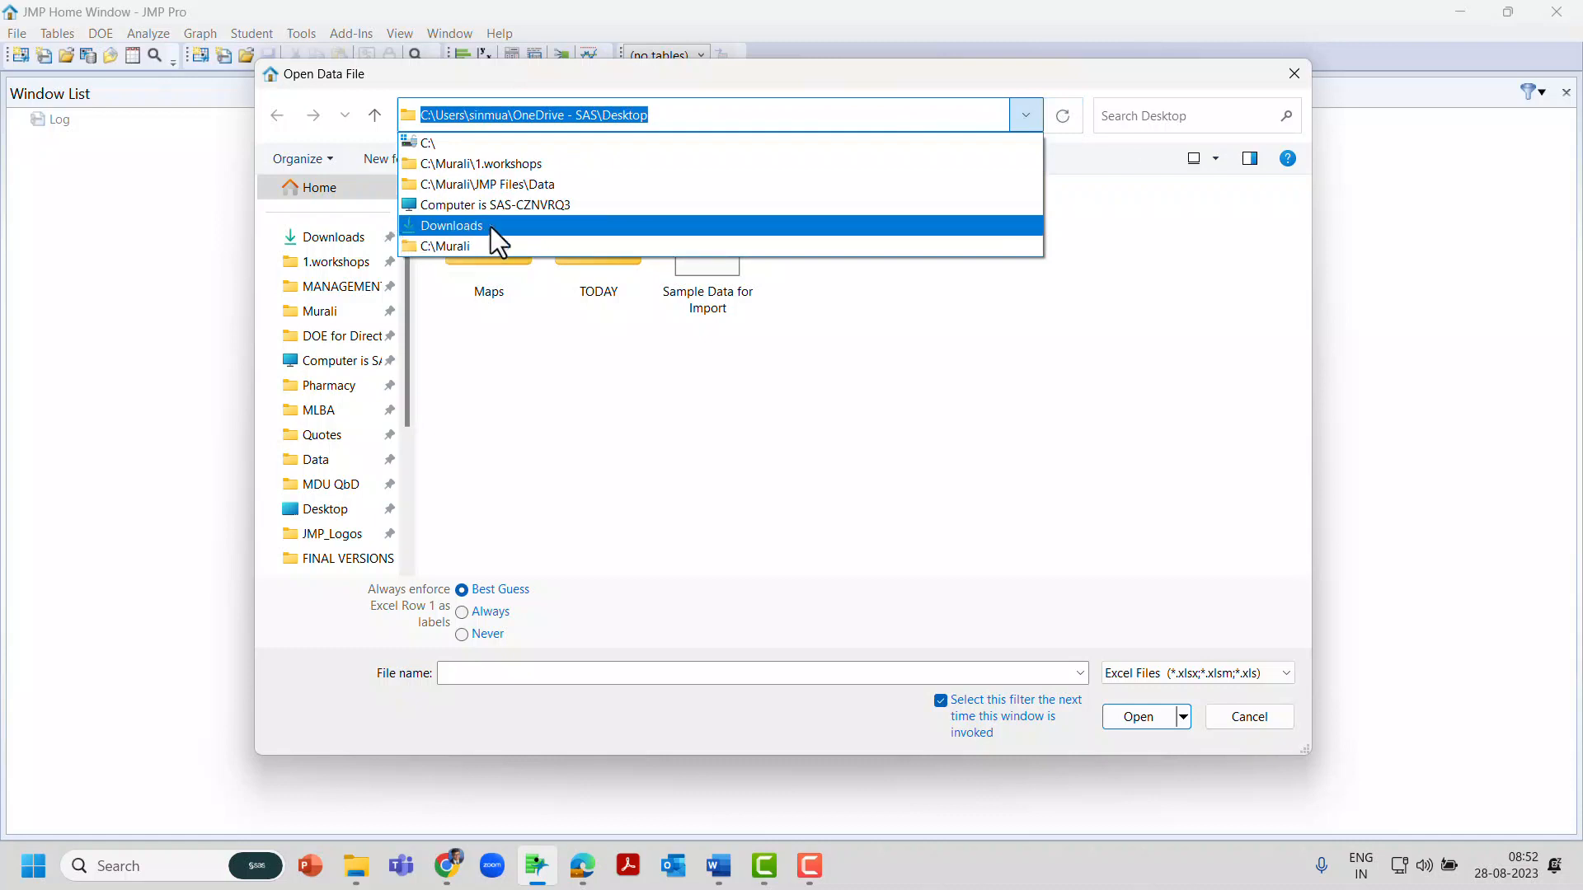
{"action": "left_click", "coordinate": [471, 241]}
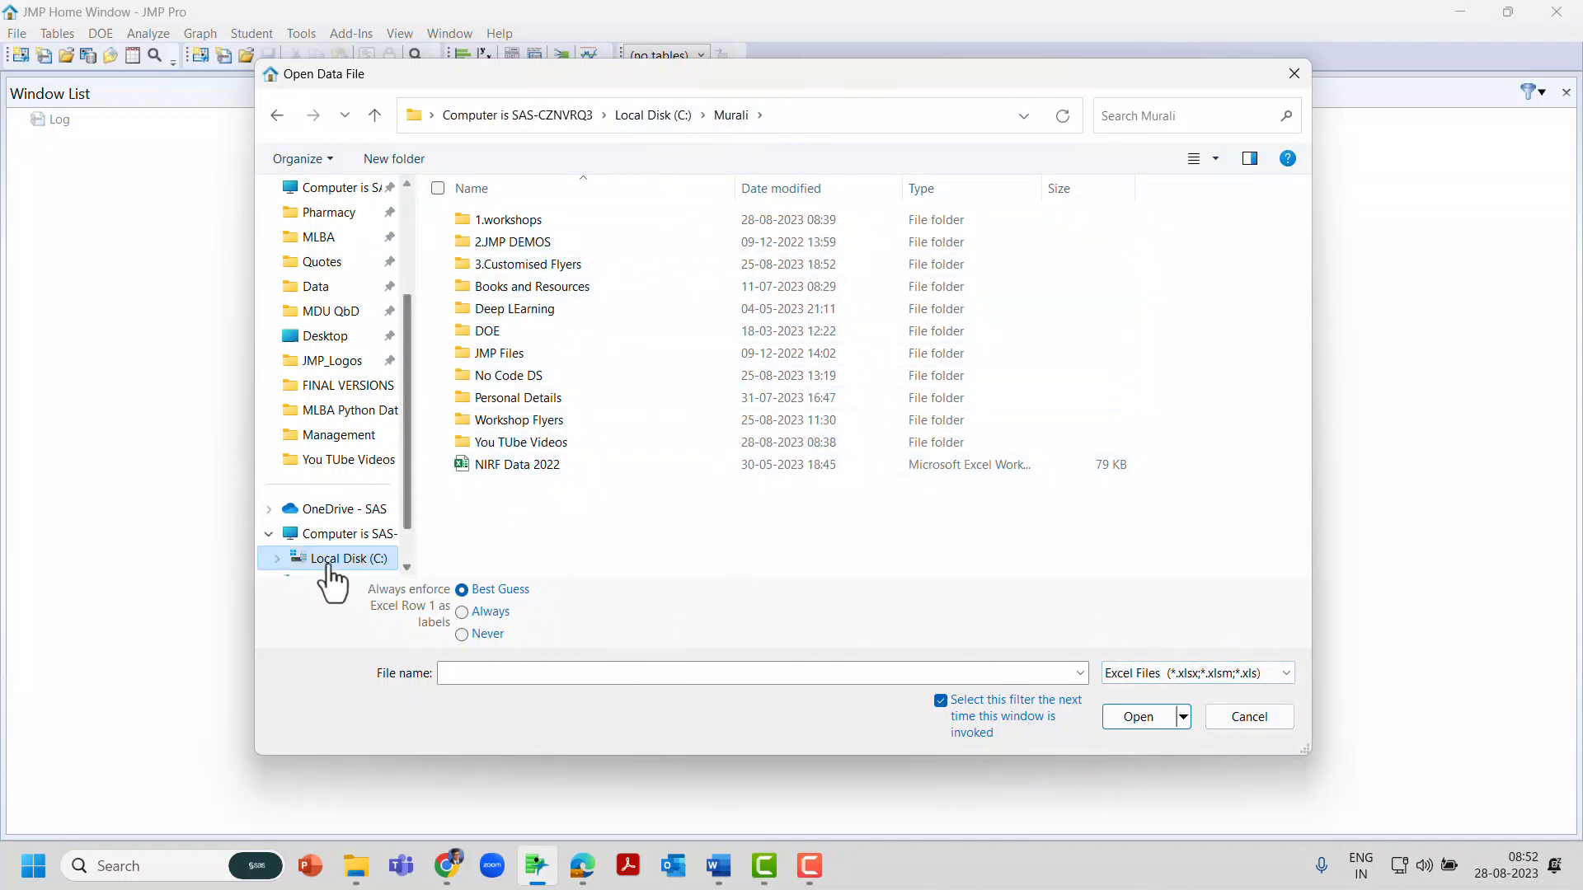
{"action": "left_click", "coordinate": [324, 344]}
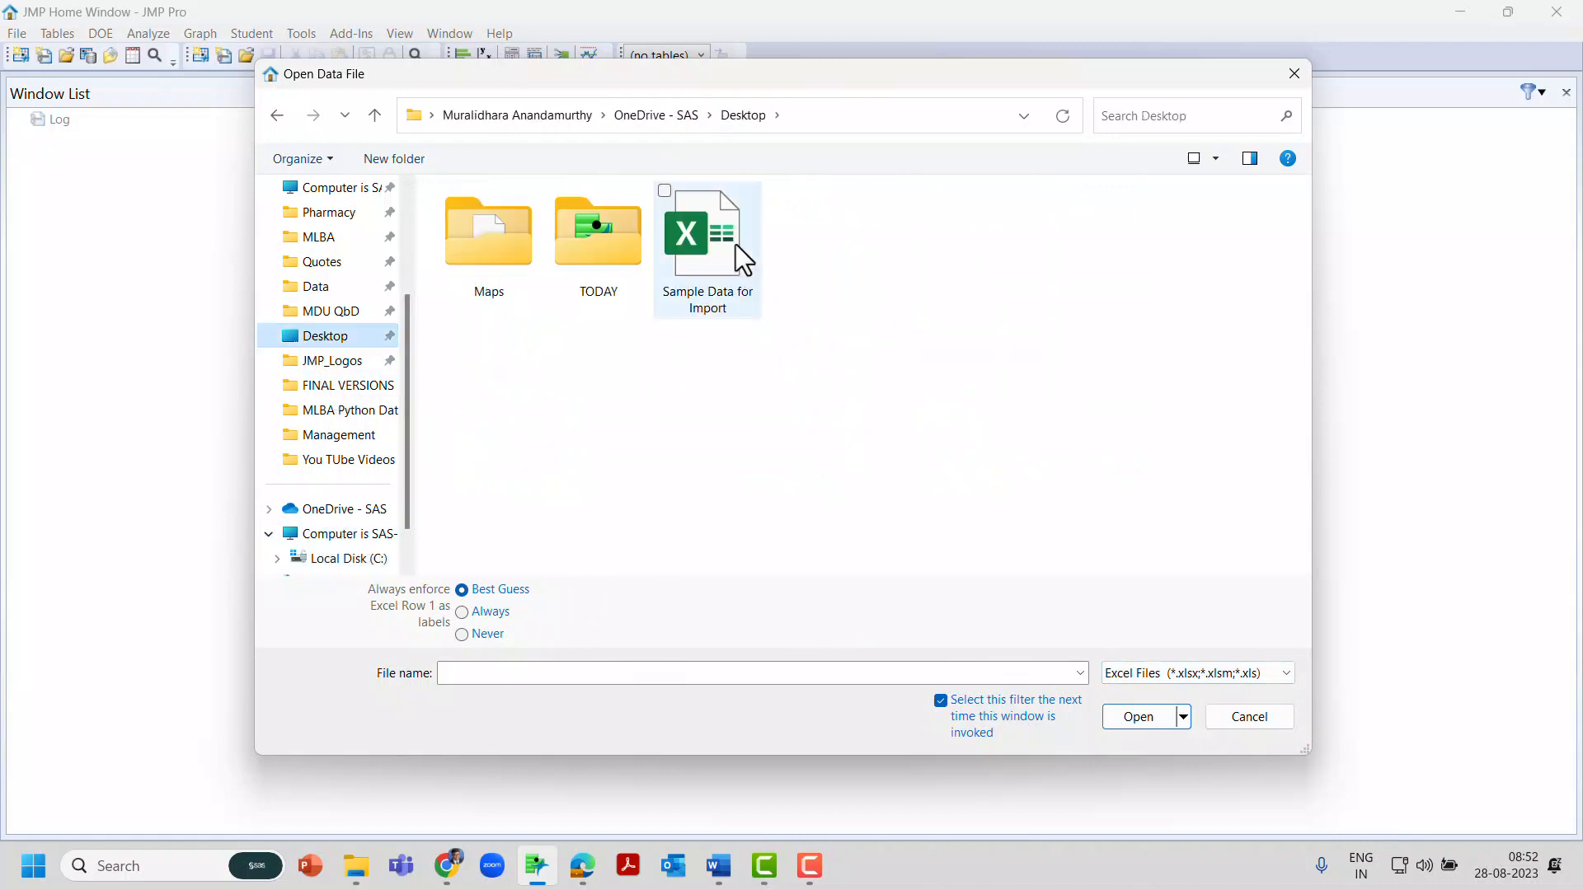
{"action": "left_click", "coordinate": [1209, 680]}
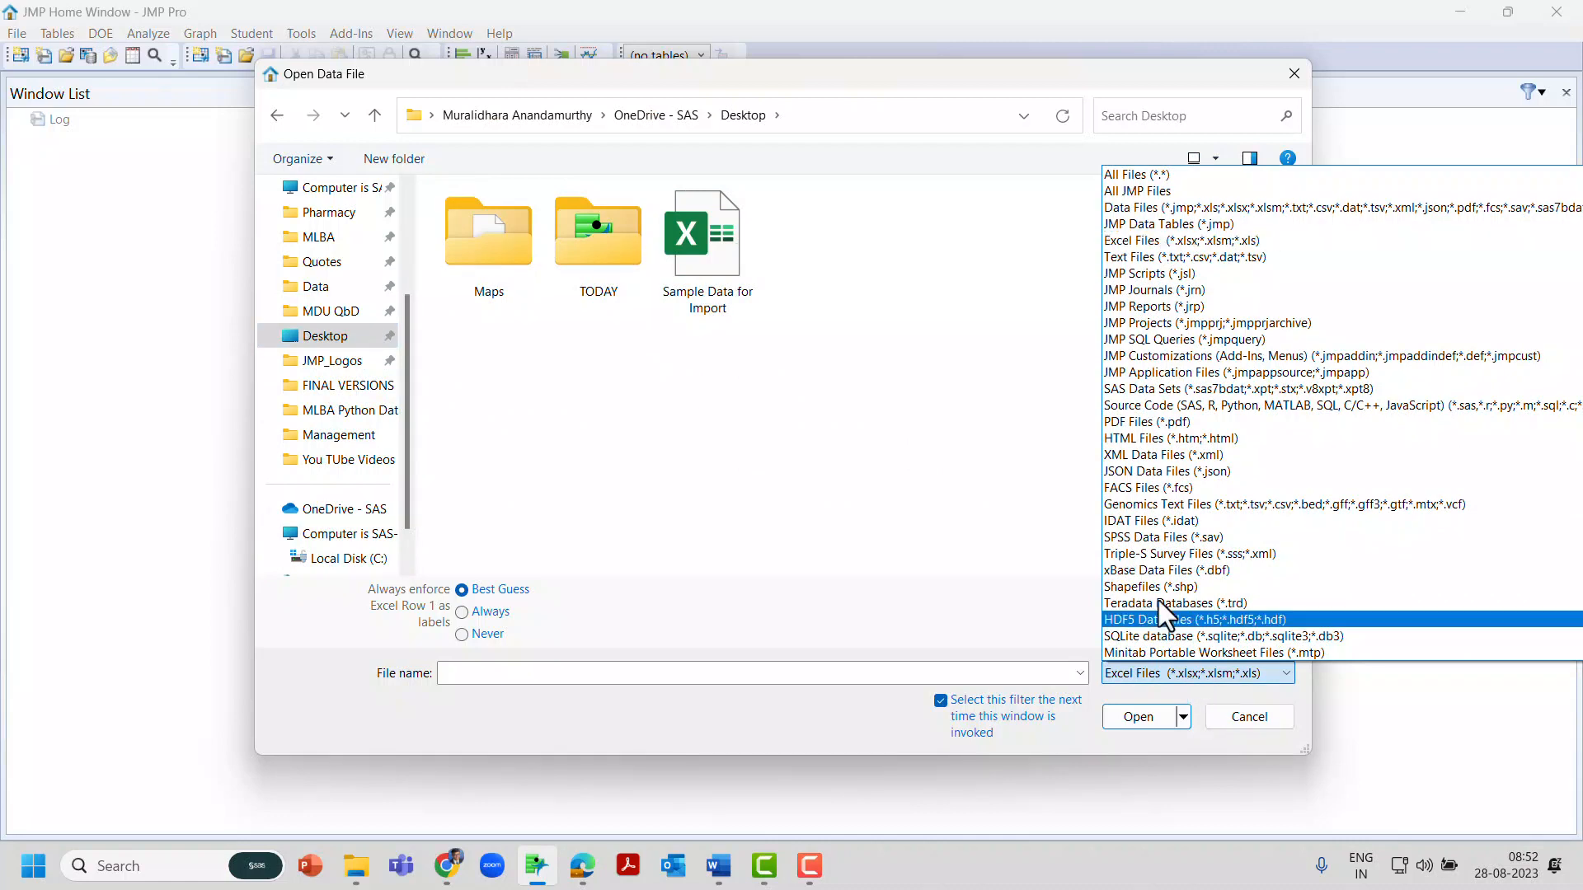
{"action": "left_click", "coordinate": [1131, 174]}
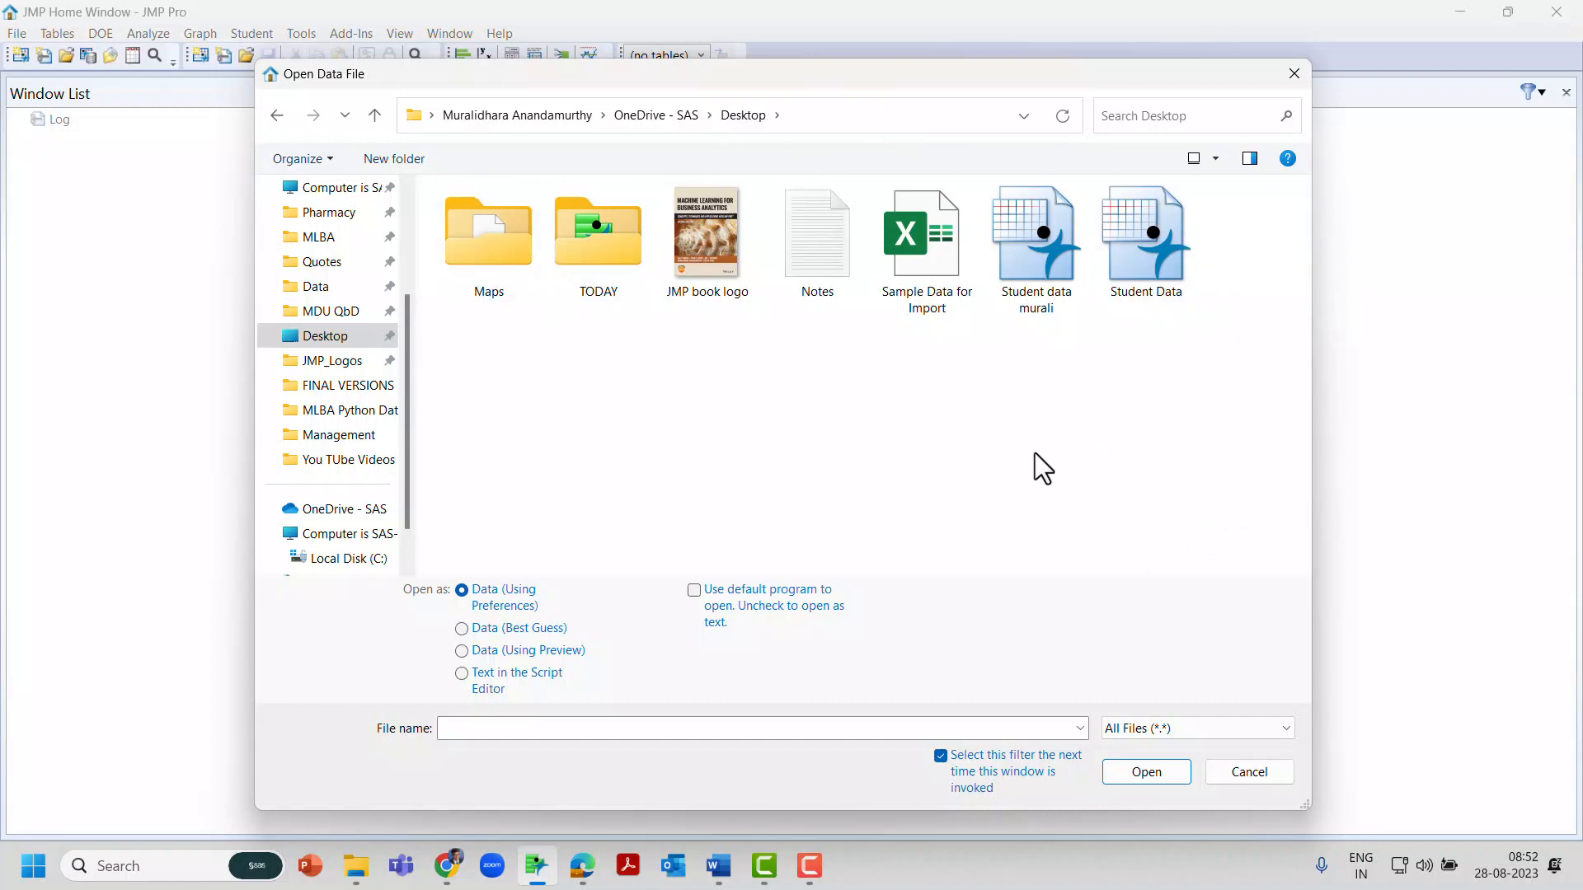
{"action": "left_click", "coordinate": [1187, 725]}
{"action": "left_click", "coordinate": [1184, 302]}
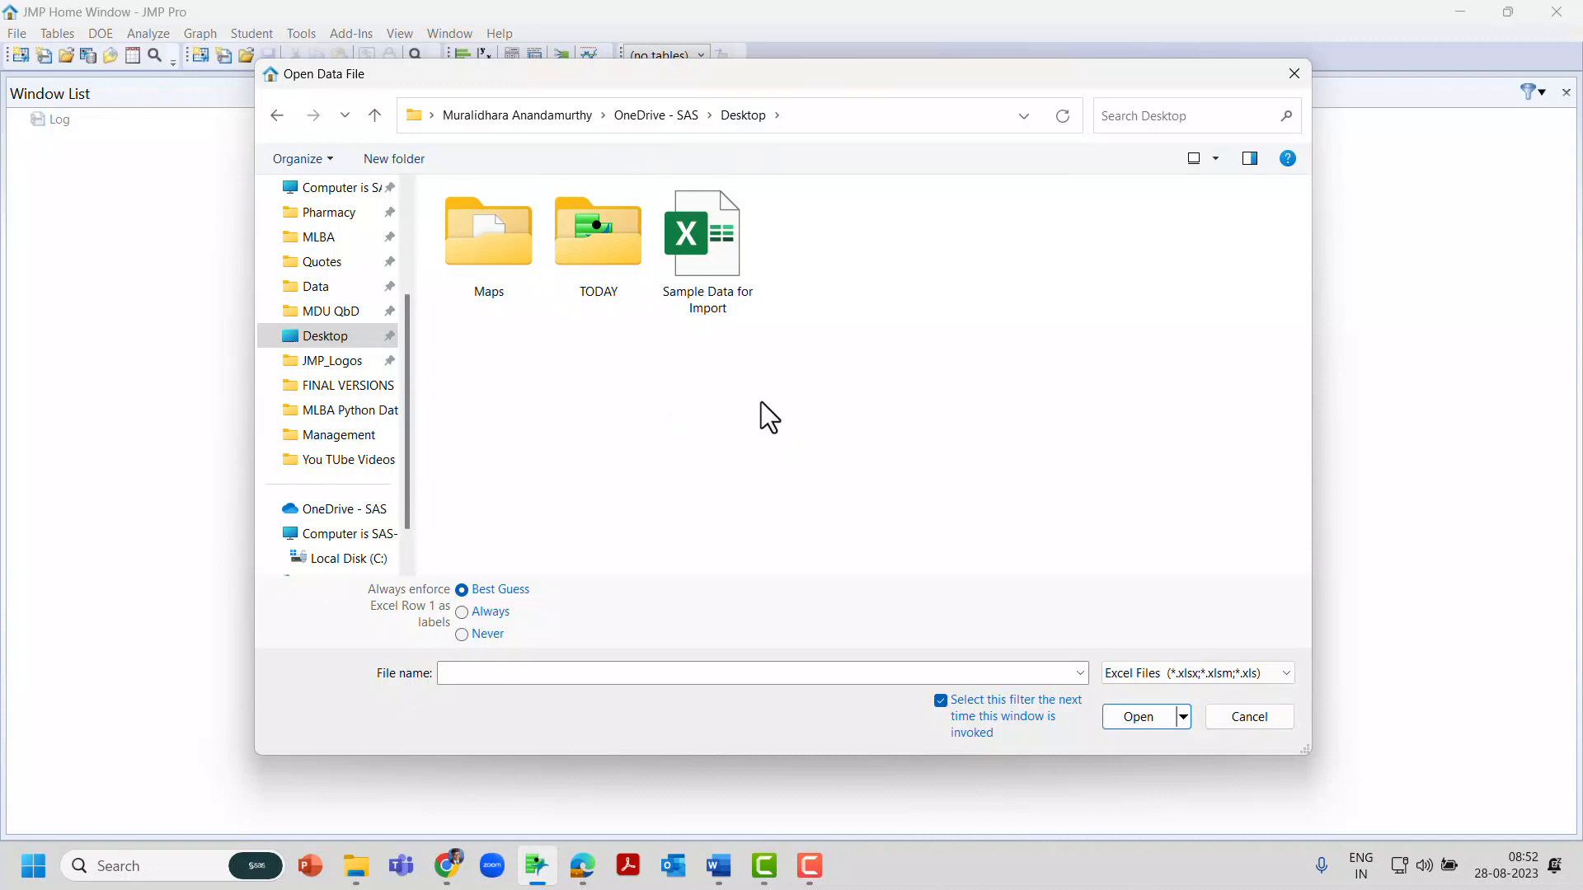
- Open Sample Data for Import in the Excel Import Wizard, using Best Guess for treating Excel row 1 as labels
{"action": "left_click", "coordinate": [706, 271]}
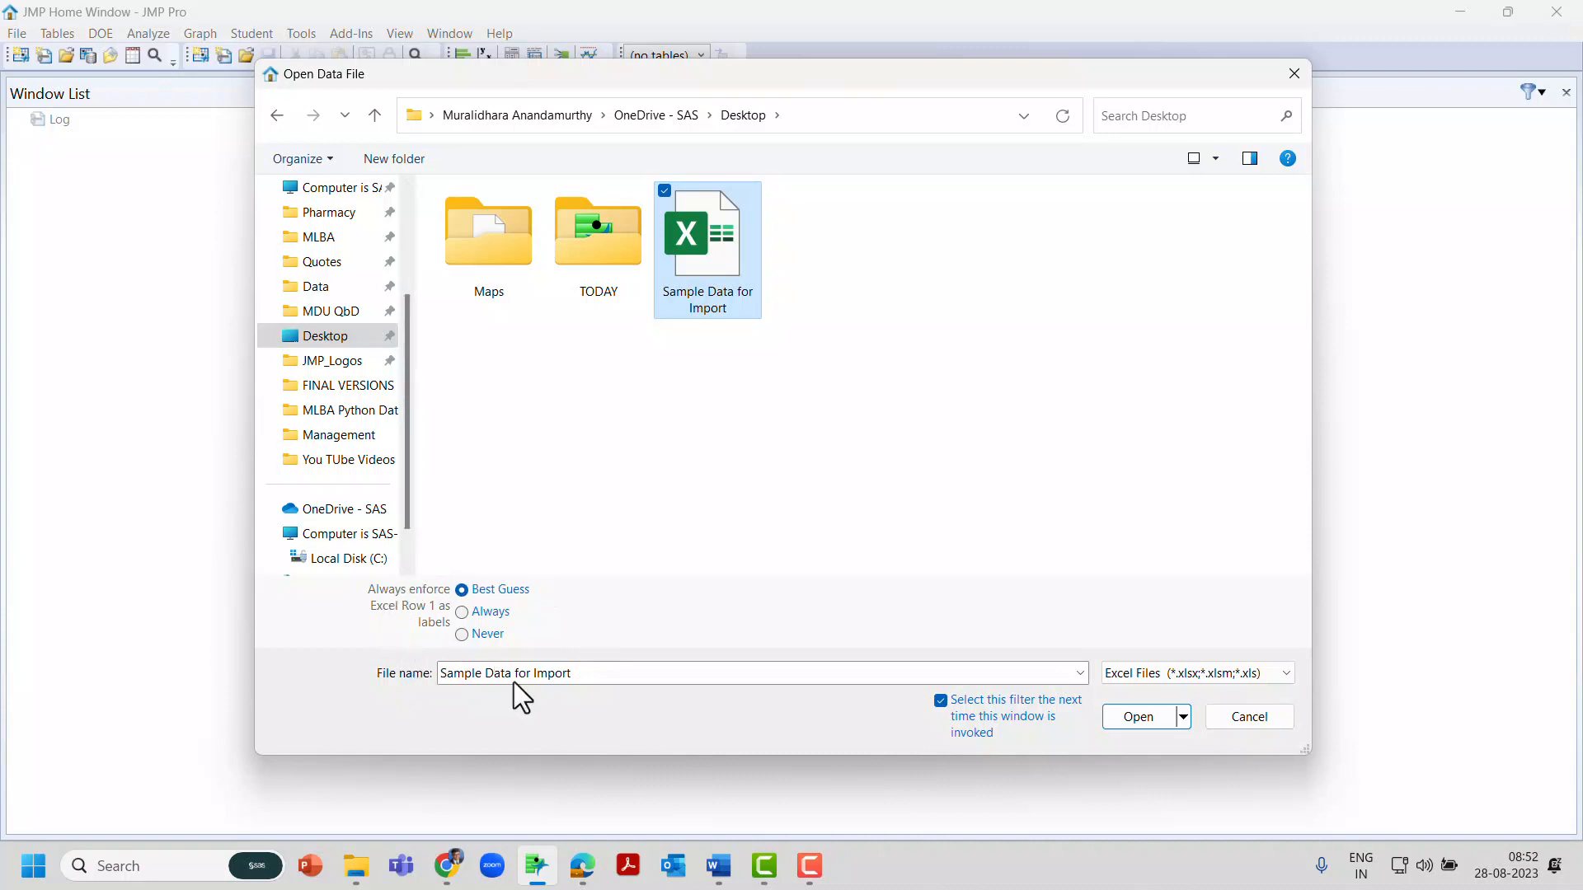
{"action": "left_click", "coordinate": [463, 588]}
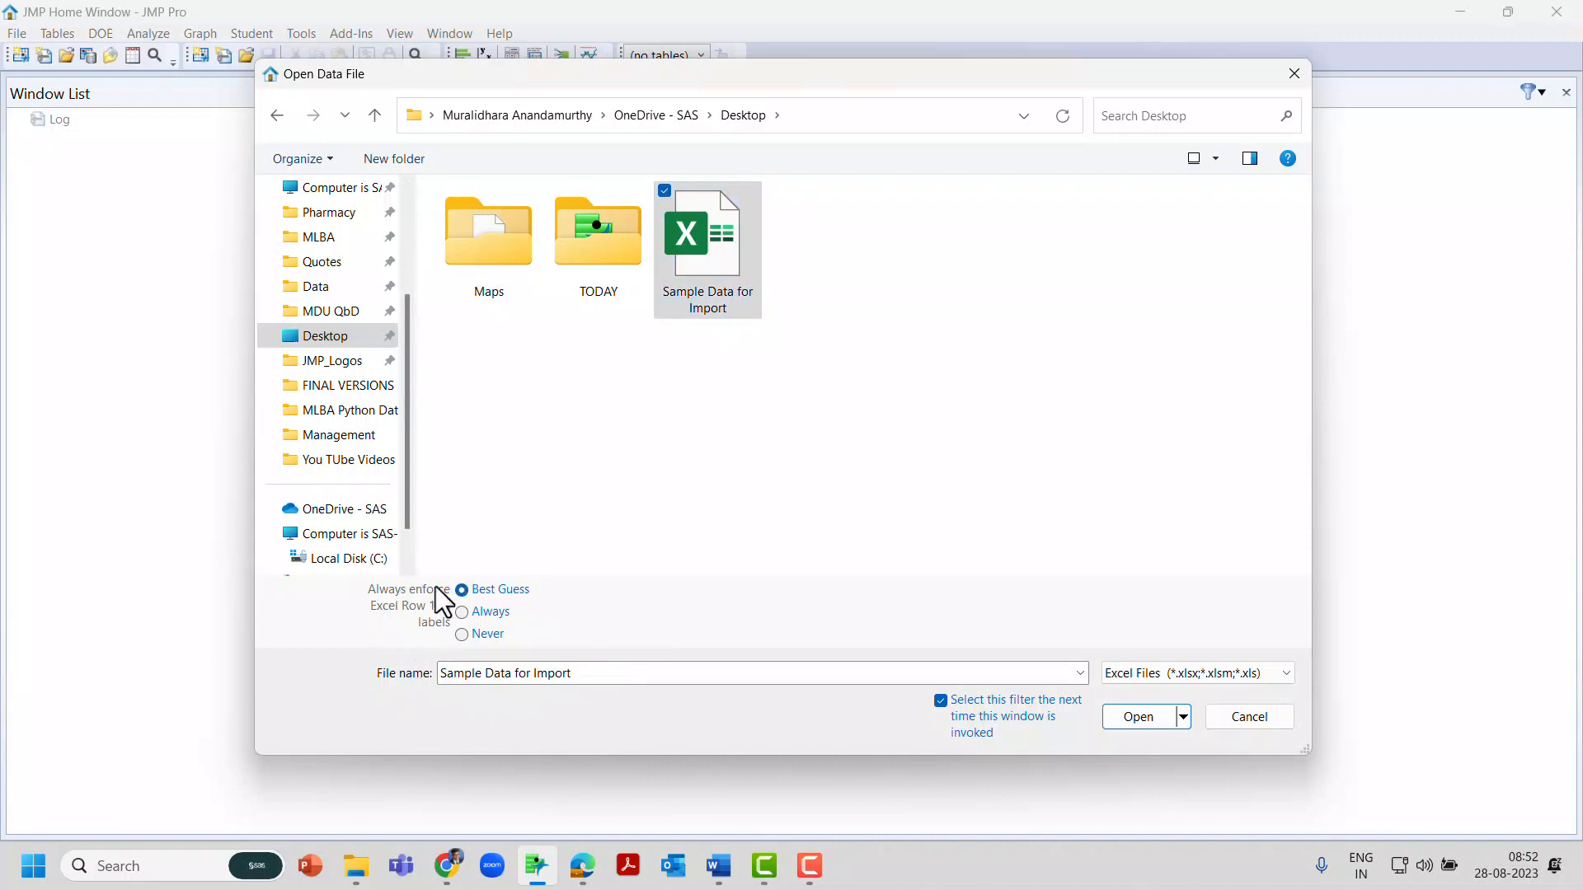
{"action": "left_click", "coordinate": [1132, 716]}
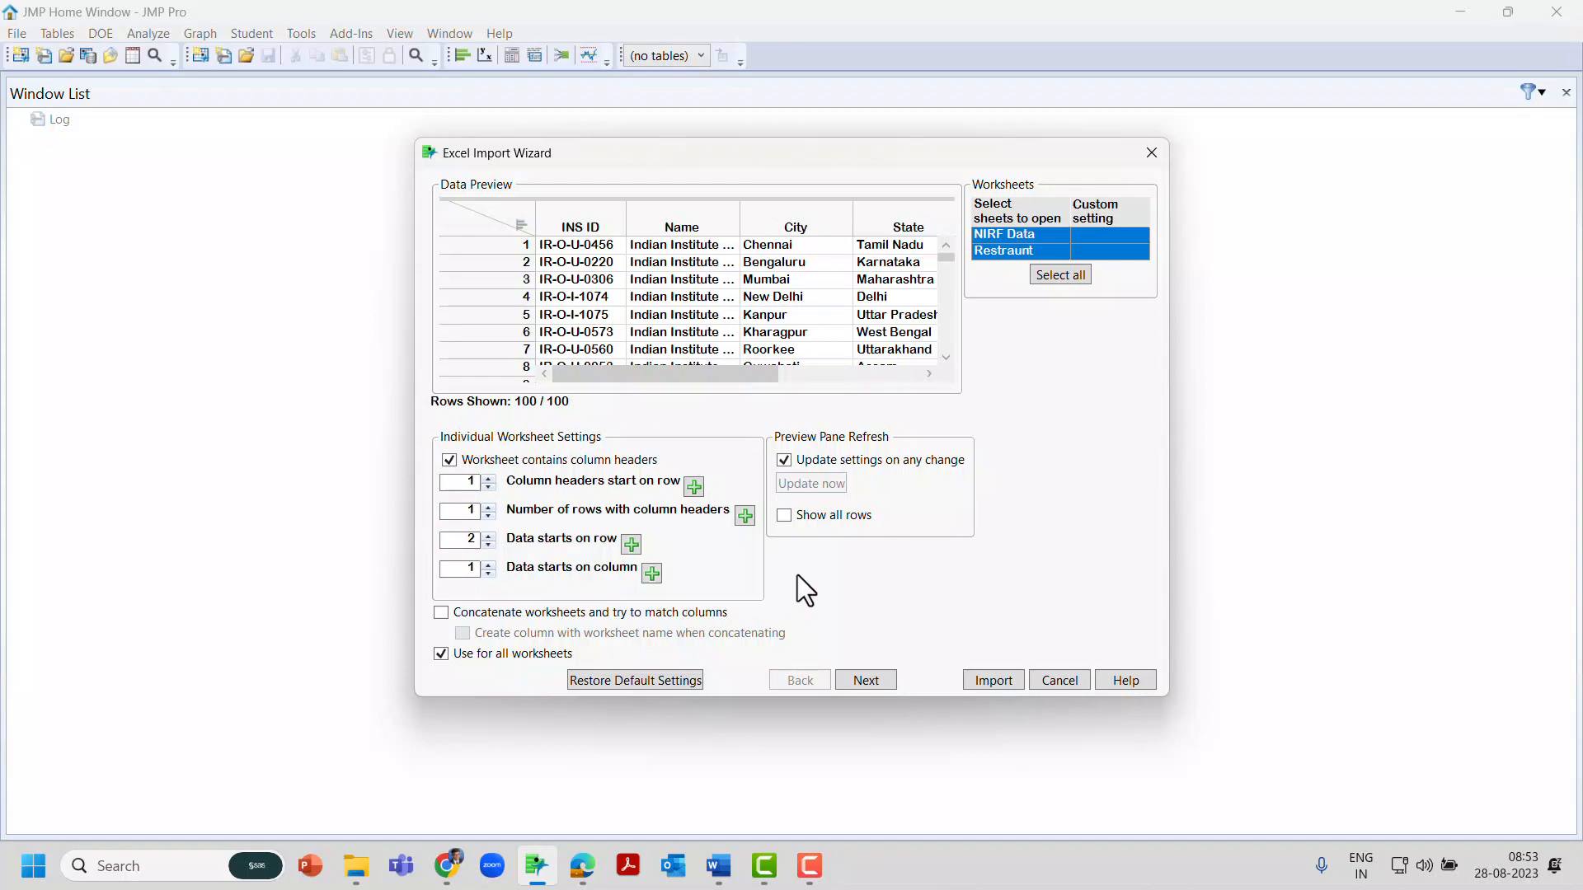
{"action": "left_click_drag", "start_coordinate": [705, 419], "coordinate": [438, 409]}
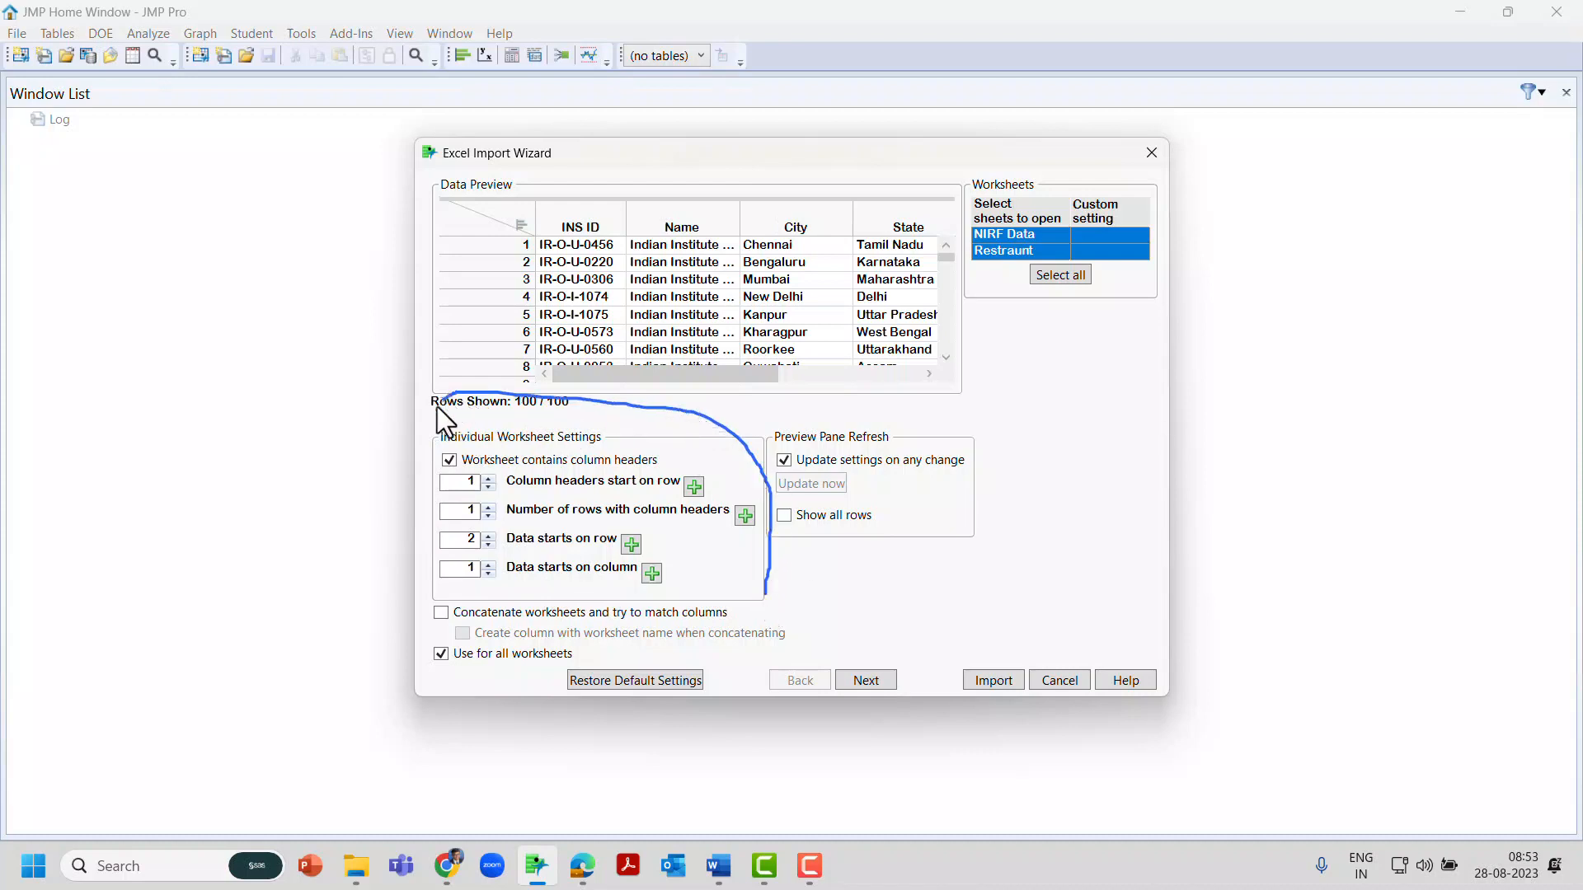
{"action": "mouse_move", "coordinate": [413, 556]}
{"action": "left_mouse_down"}
{"action": "mouse_move", "coordinate": [507, 614]}
{"action": "mouse_move", "coordinate": [691, 603]}
{"action": "left_mouse_up"}
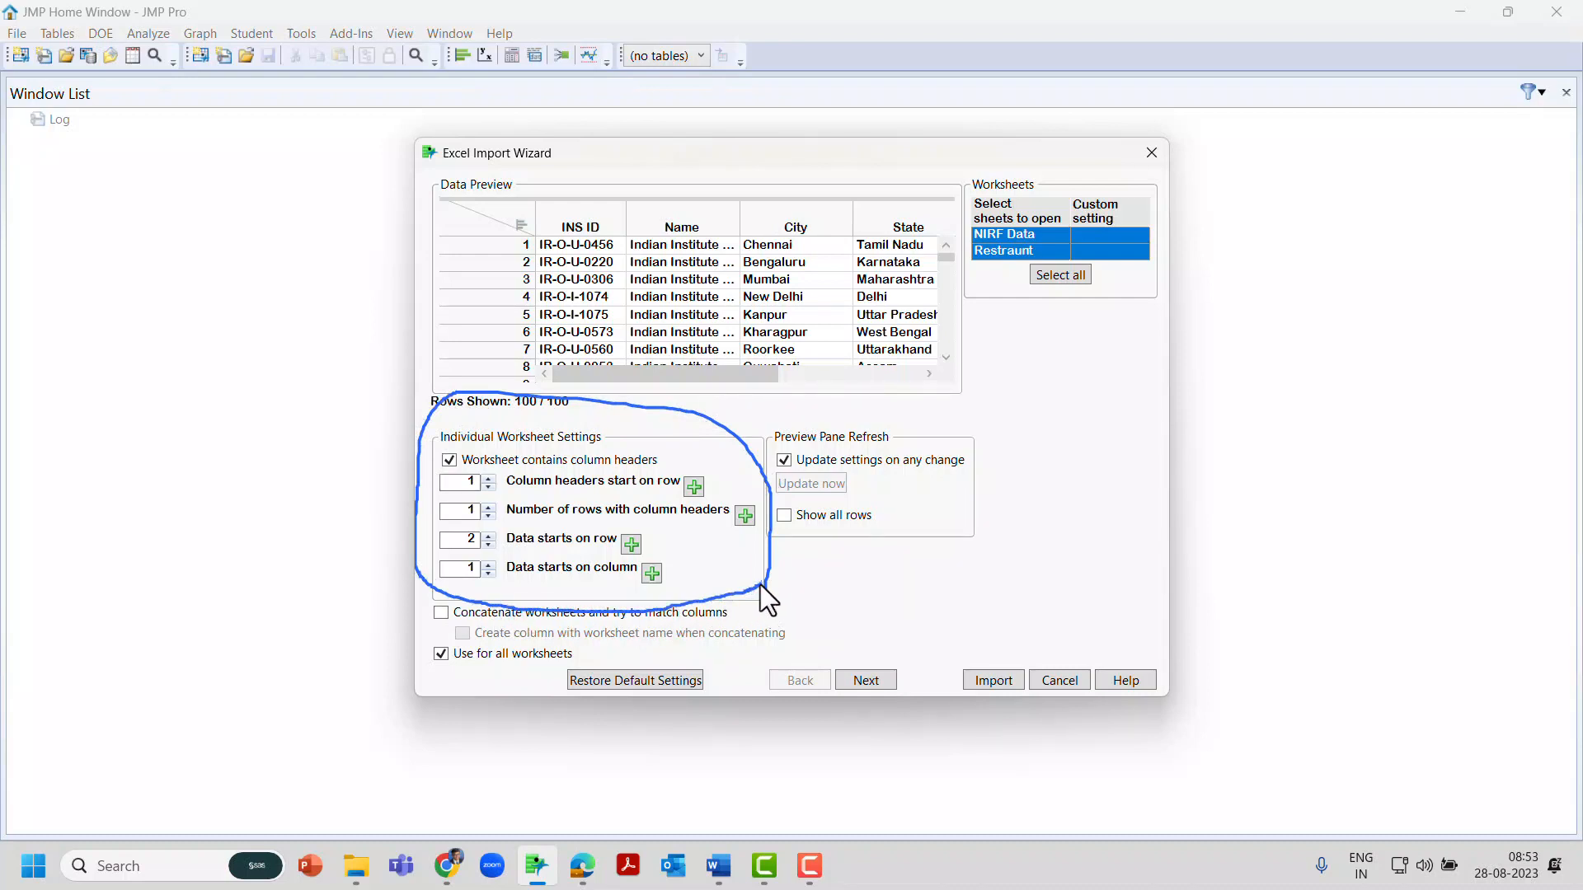
{"action": "key", "text": "Escape"}
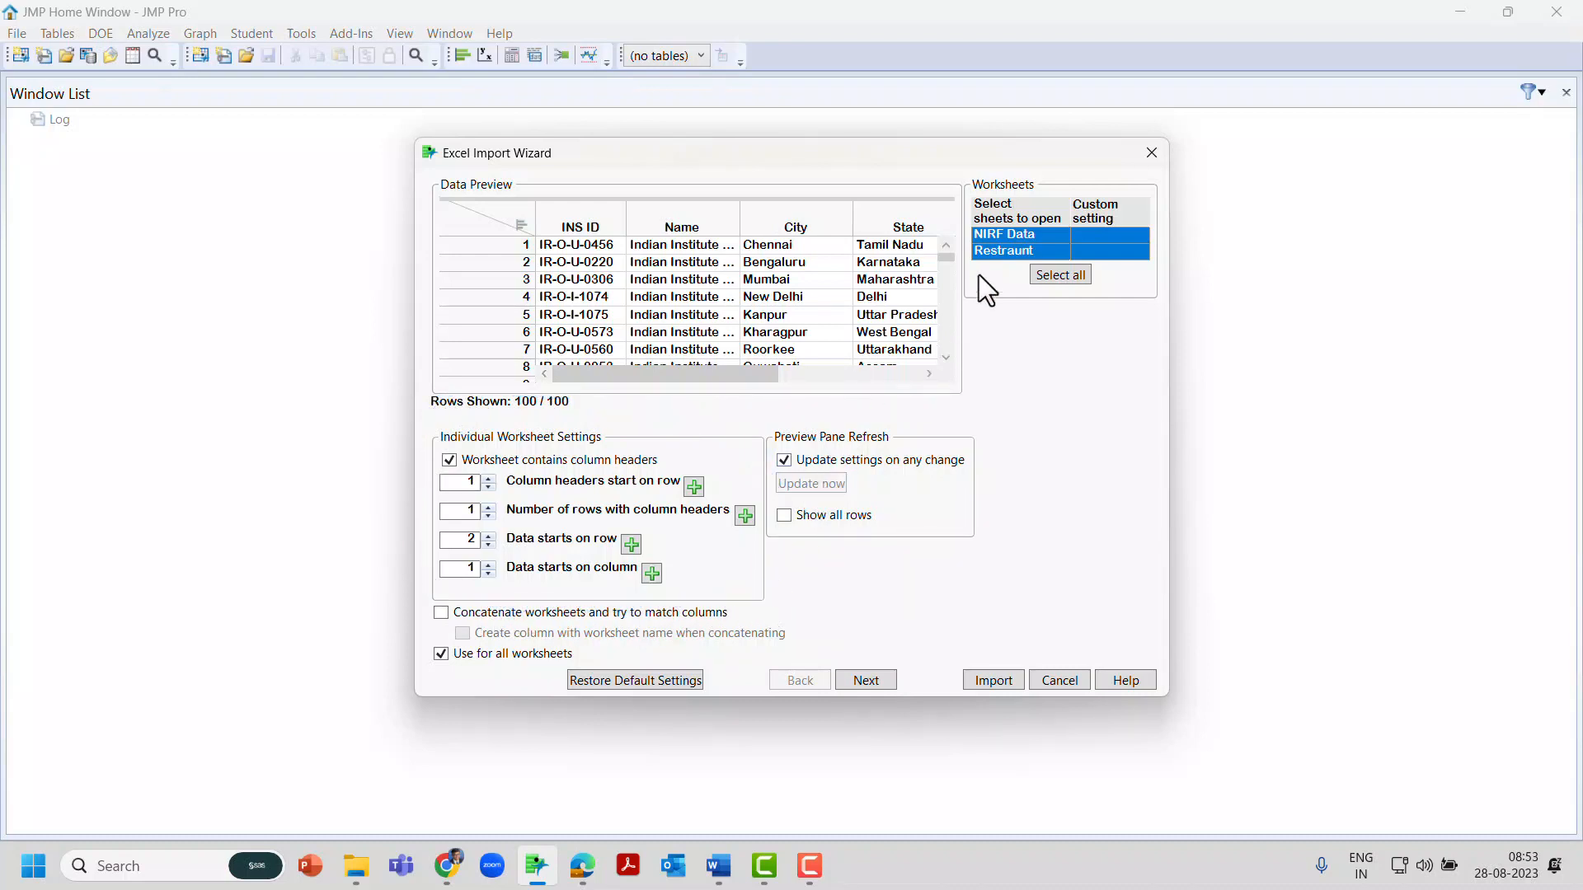
- Preview the NIRF Data and Restraunt worksheets one at a time, and import only the Restraunt sheet
{"action": "left_click", "coordinate": [997, 251]}
{"action": "left_click", "coordinate": [1006, 235]}
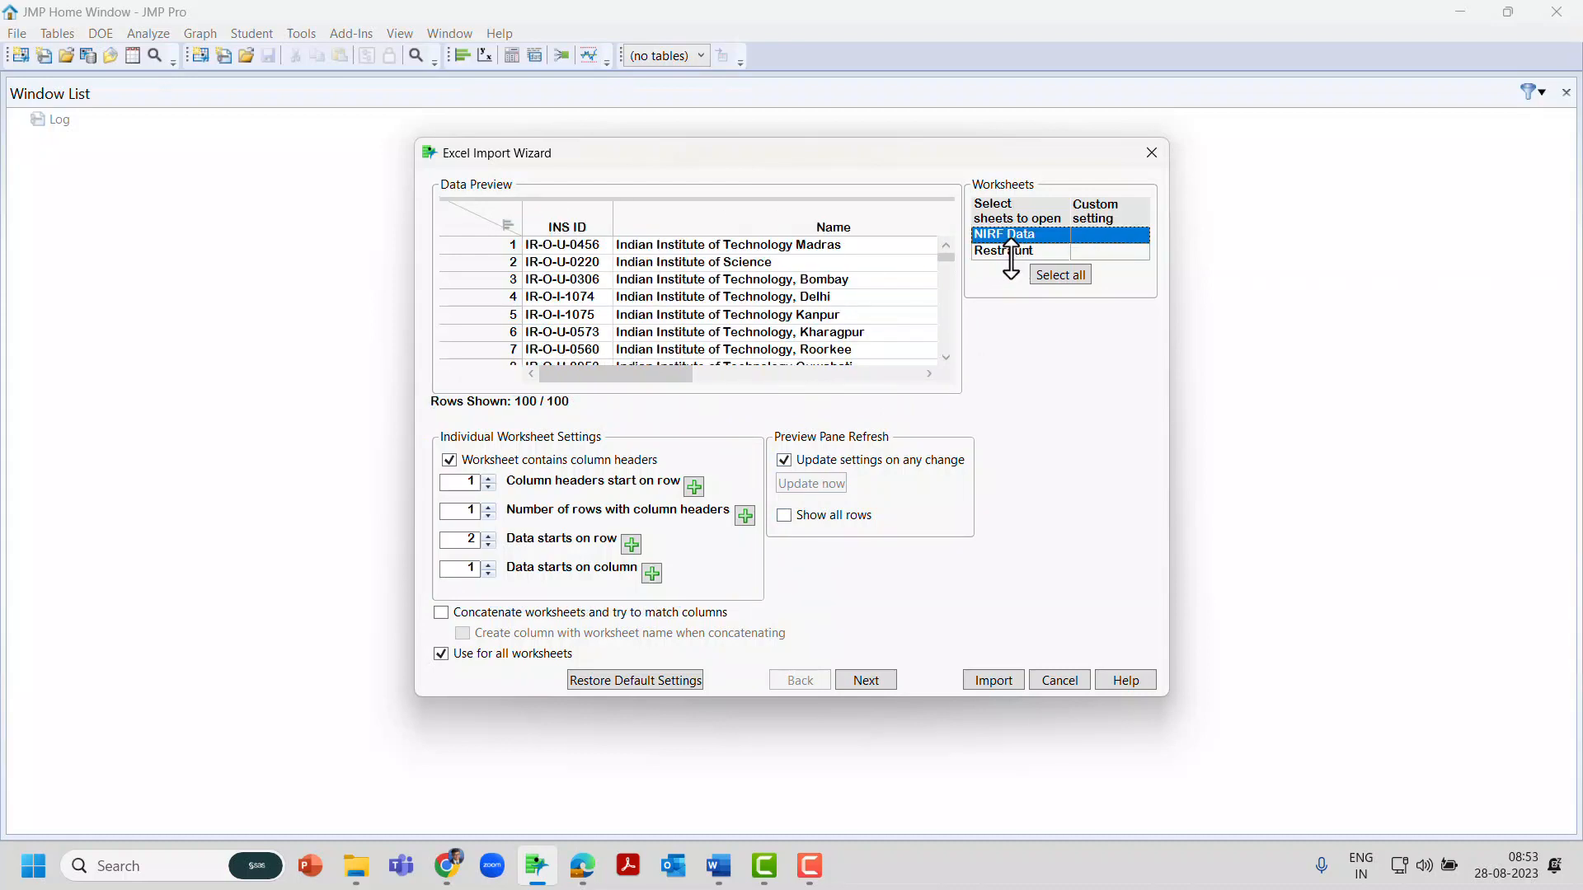
{"action": "left_click", "coordinate": [1012, 249]}
{"action": "left_click", "coordinate": [1008, 235]}
{"action": "left_click", "coordinate": [1010, 251]}
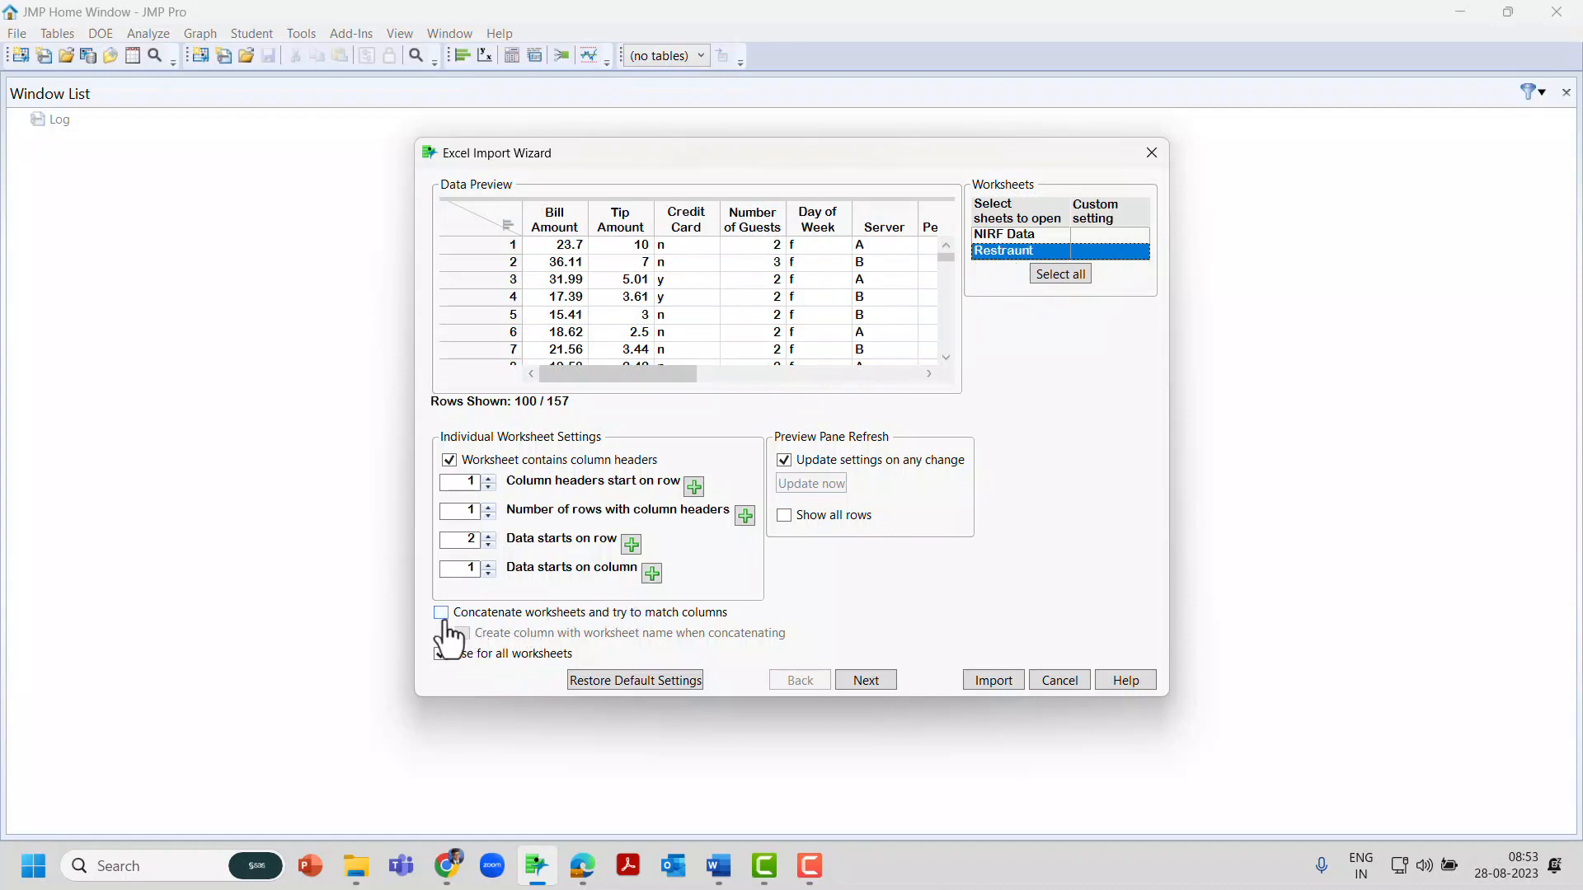
{"action": "mouse_move", "coordinate": [754, 620]}
{"action": "left_mouse_down"}
{"action": "mouse_move", "coordinate": [472, 606]}
{"action": "mouse_move", "coordinate": [456, 651]}
{"action": "mouse_move", "coordinate": [784, 651]}
{"action": "left_mouse_up"}
{"action": "left_click", "coordinate": [1021, 238]}
{"action": "left_click", "coordinate": [1026, 251]}
{"action": "left_click", "coordinate": [1003, 683]}
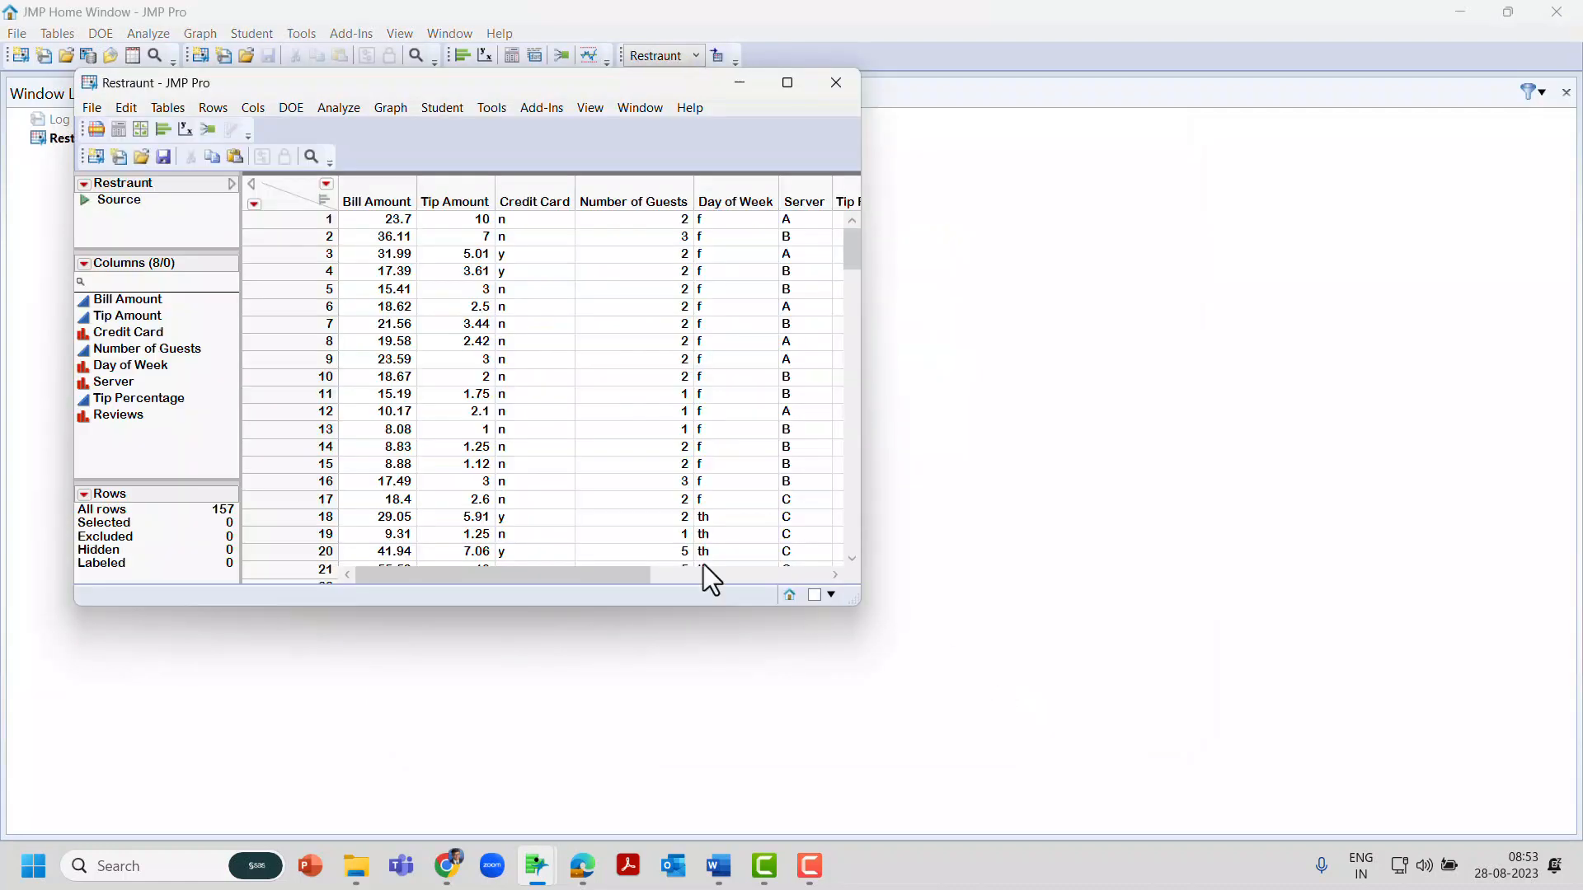
- Maximize the imported Restraunt table, widen its Reviews column, and look over the Bill Amount, Tip Amount and Credit Card columns
{"action": "left_click", "coordinate": [787, 83]}
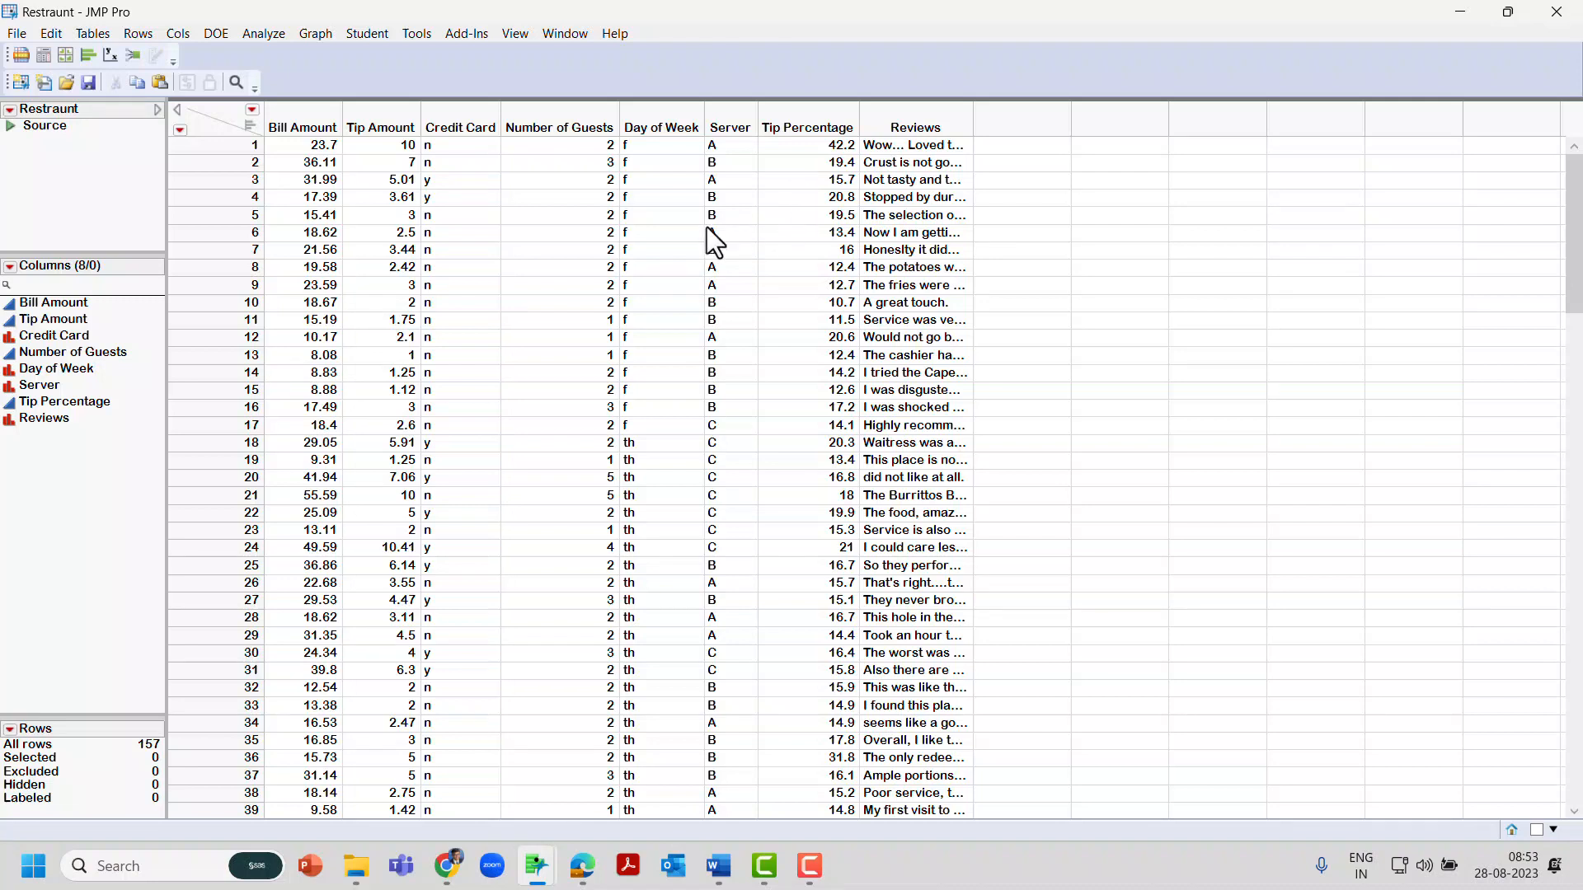
{"action": "left_click_drag", "start_coordinate": [972, 127], "coordinate": [1066, 127]}
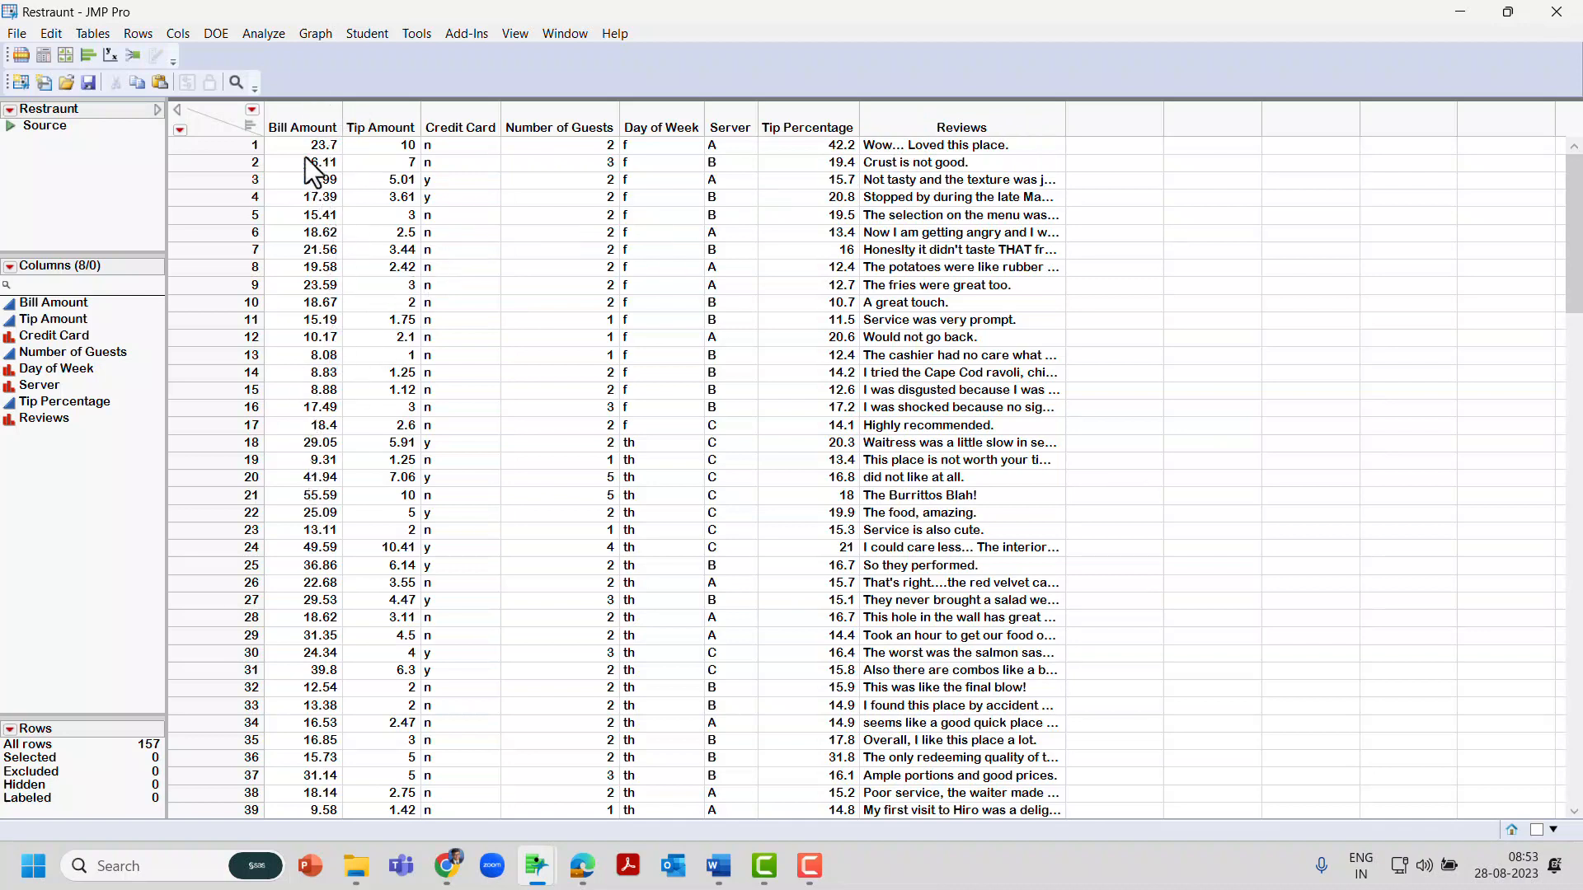
{"action": "left_click", "coordinate": [316, 116]}
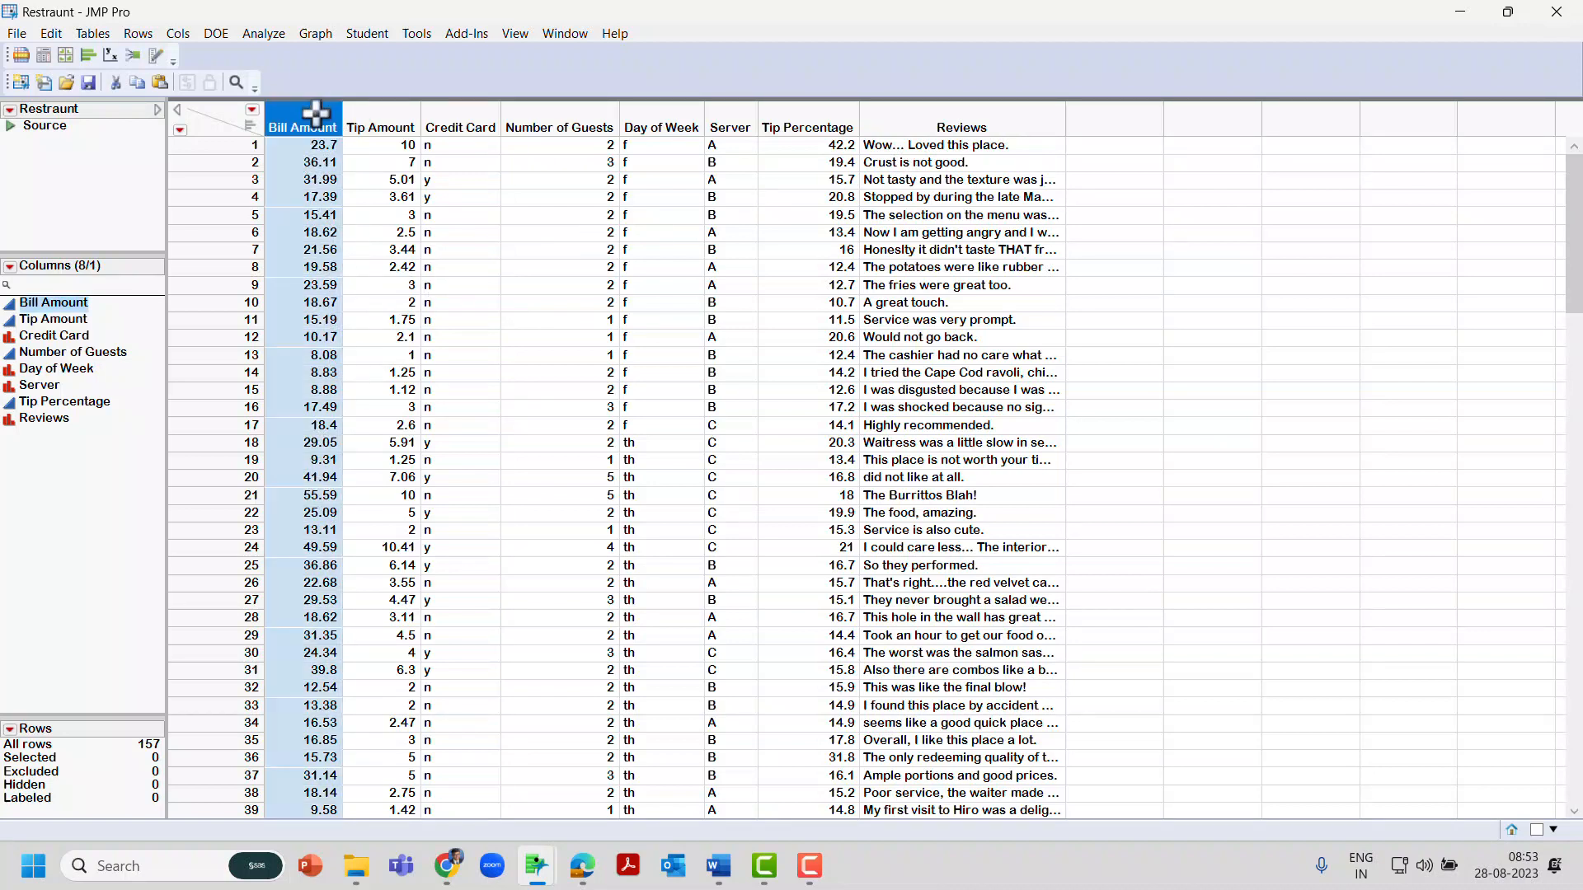
{"action": "left_click", "coordinate": [378, 128]}
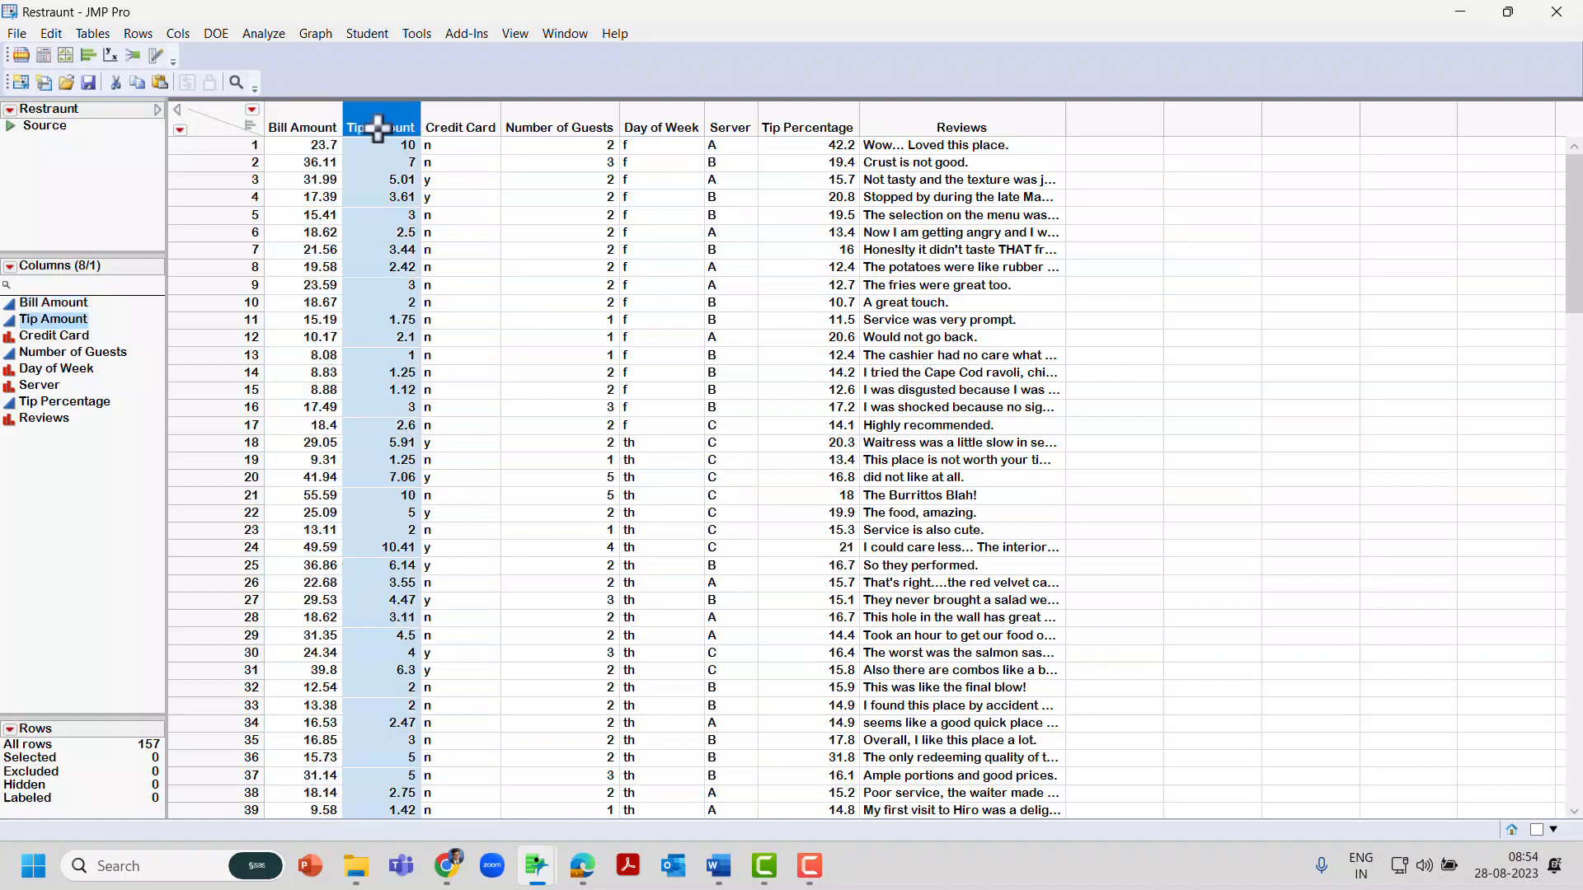
{"action": "left_click", "coordinate": [459, 126]}
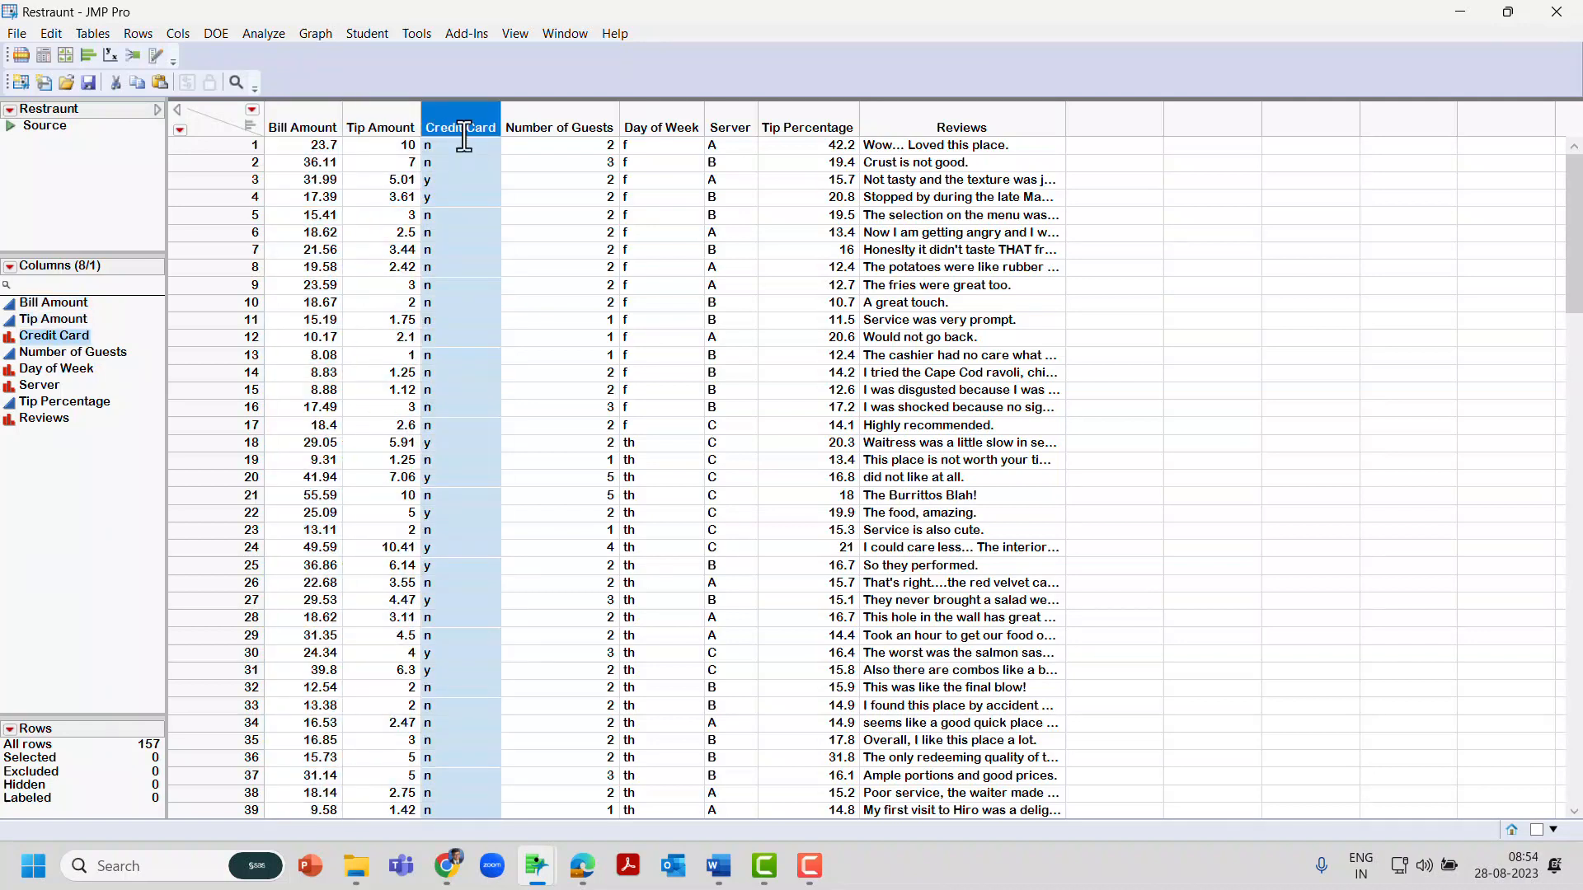
{"action": "left_click", "coordinate": [464, 136]}
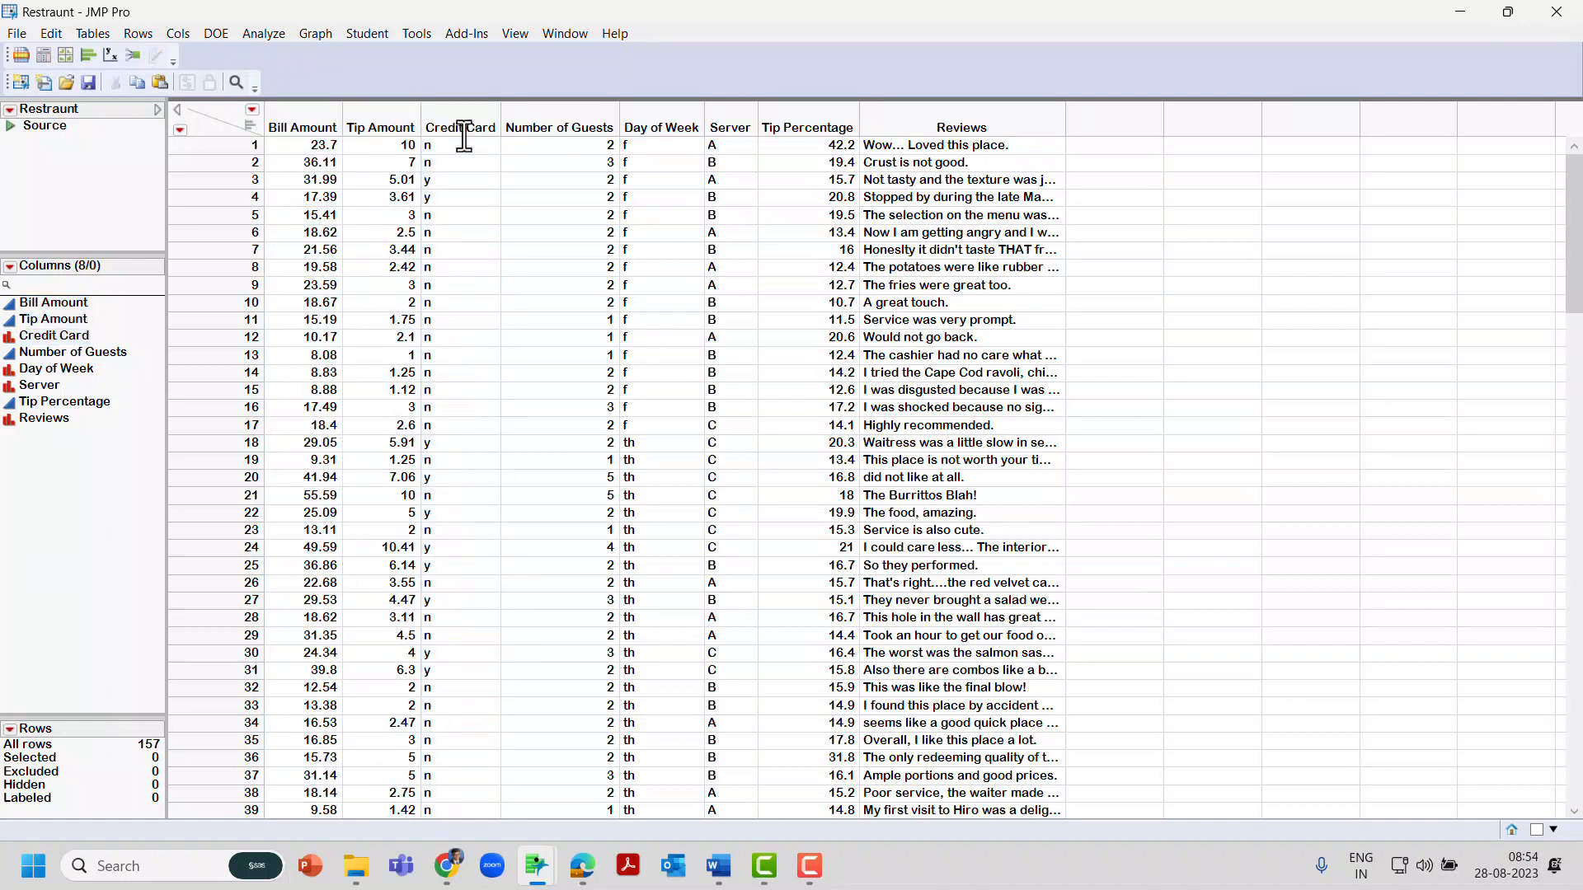
- Show the column header graphs to examine the distributions and the Server, Tip Percentage and Reviews columns, and hide the graphs again
{"action": "left_click", "coordinate": [250, 126]}
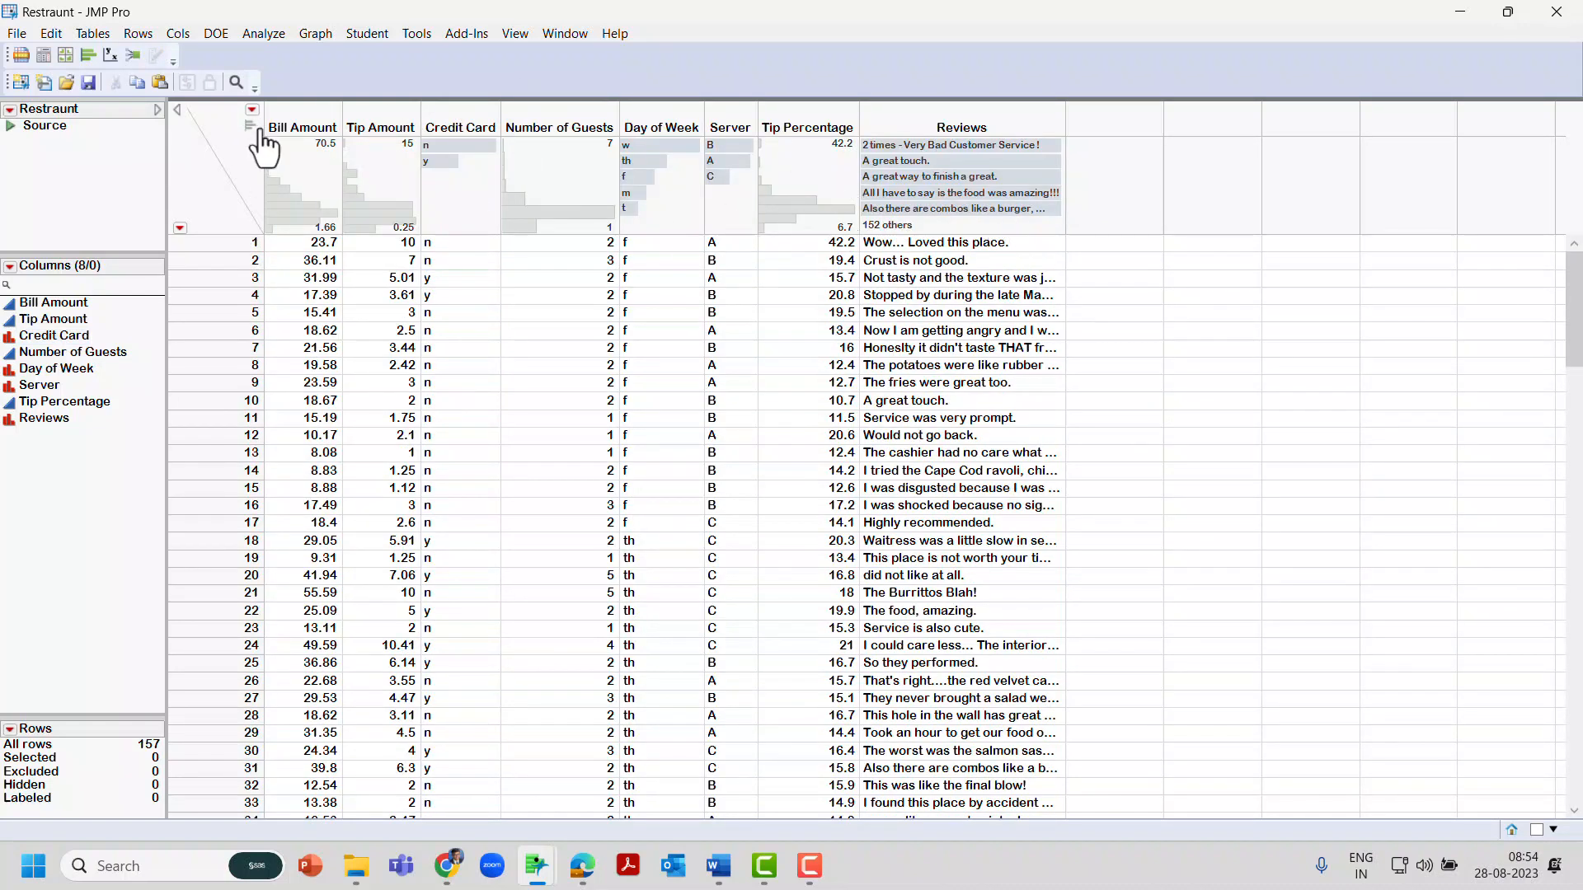
{"action": "left_click", "coordinate": [251, 126]}
{"action": "left_click", "coordinate": [251, 128]}
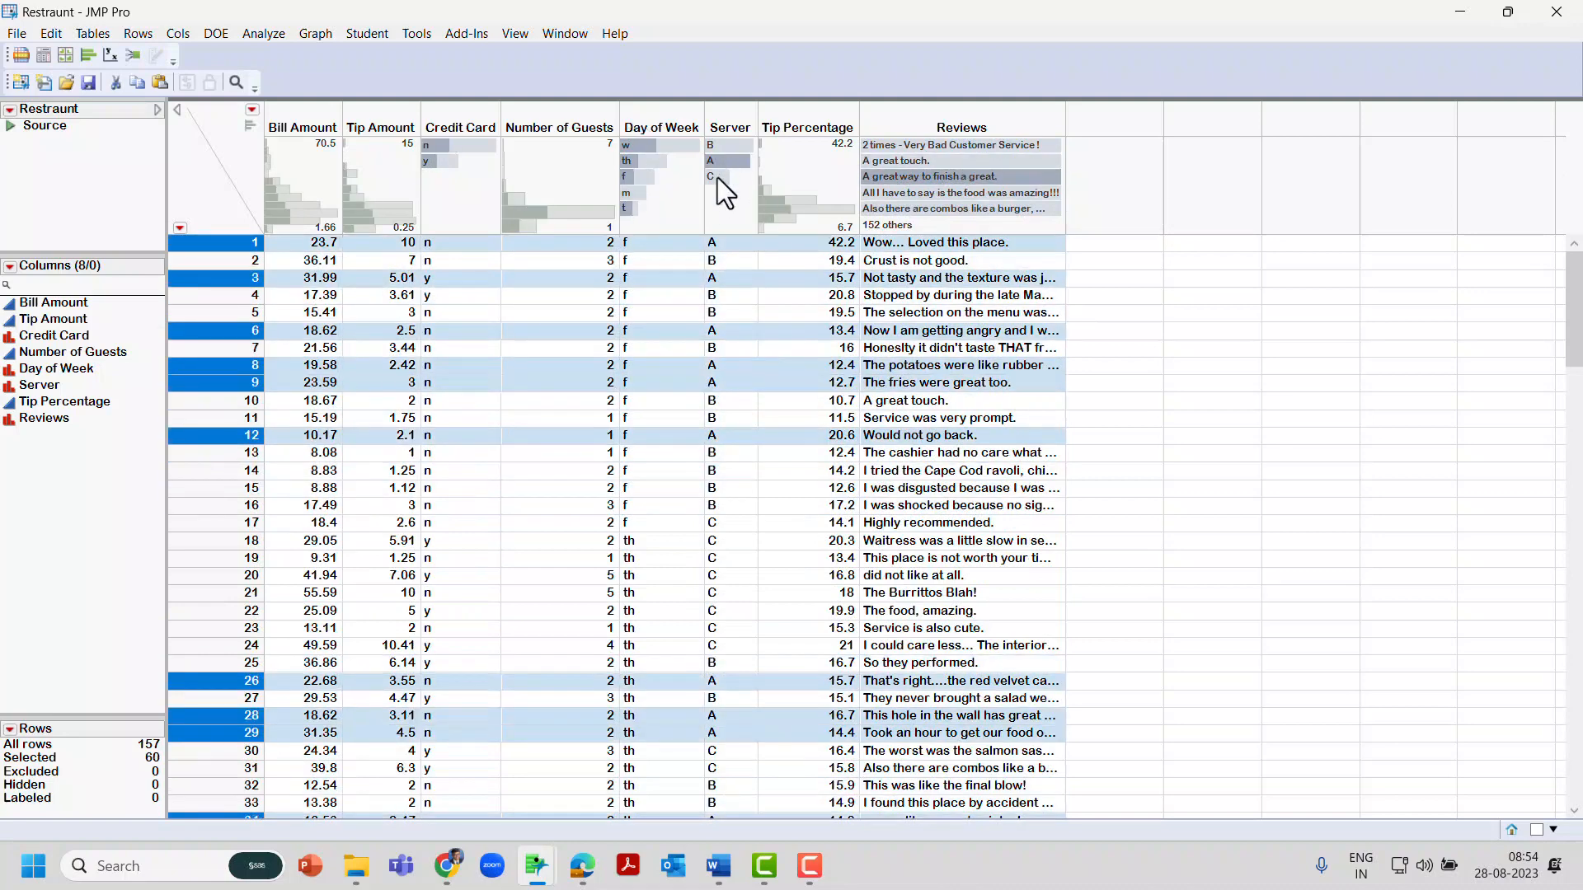
{"action": "left_click", "coordinate": [44, 388]}
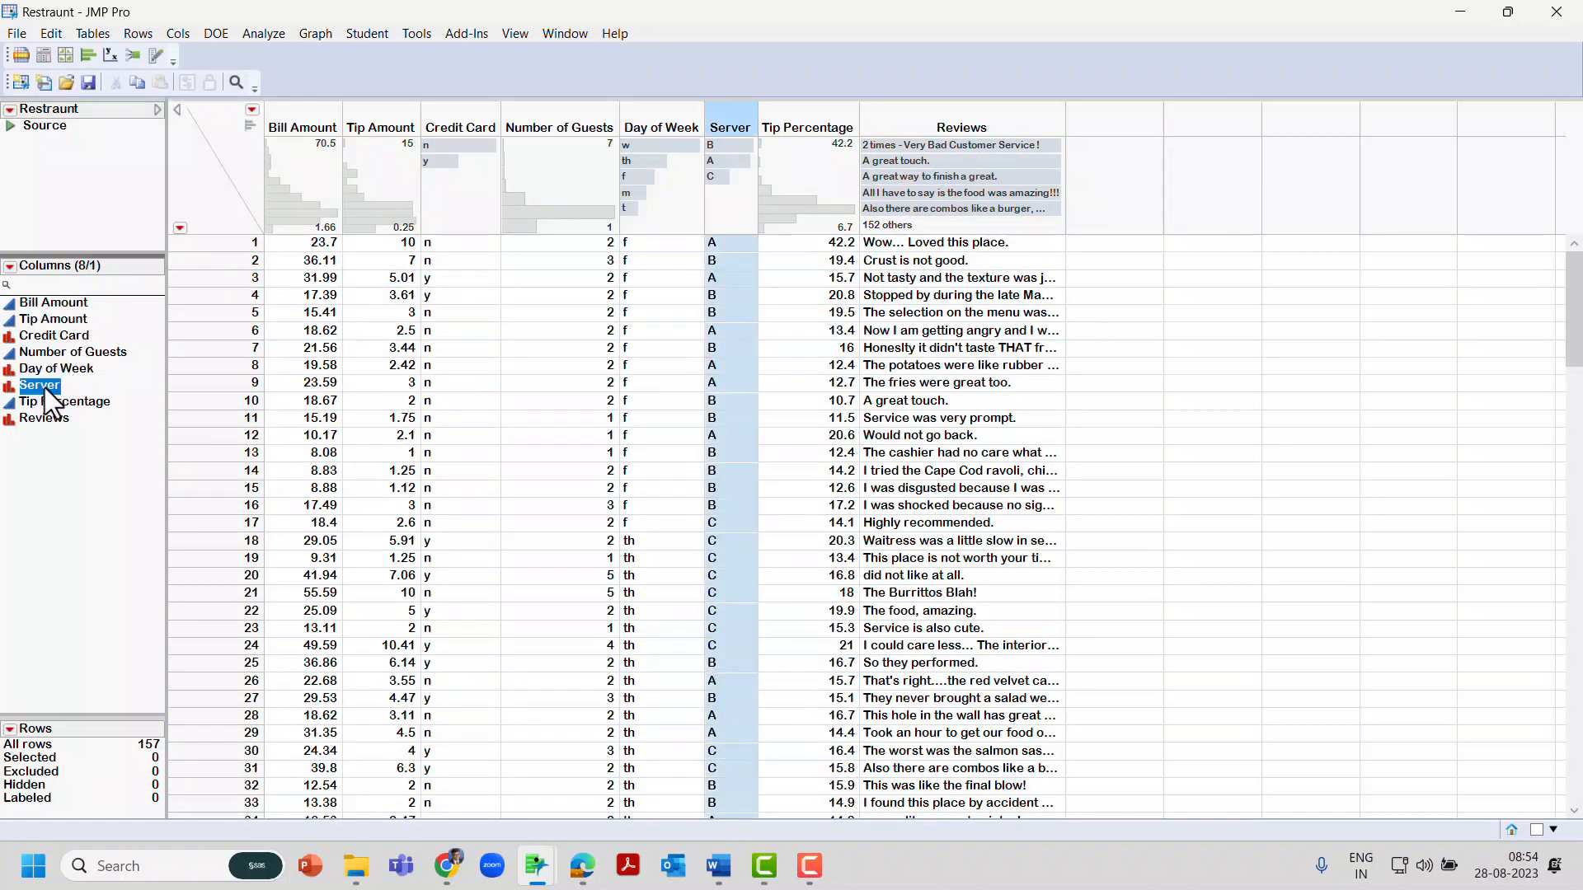
{"action": "left_click", "coordinate": [71, 402]}
{"action": "left_click", "coordinate": [66, 418]}
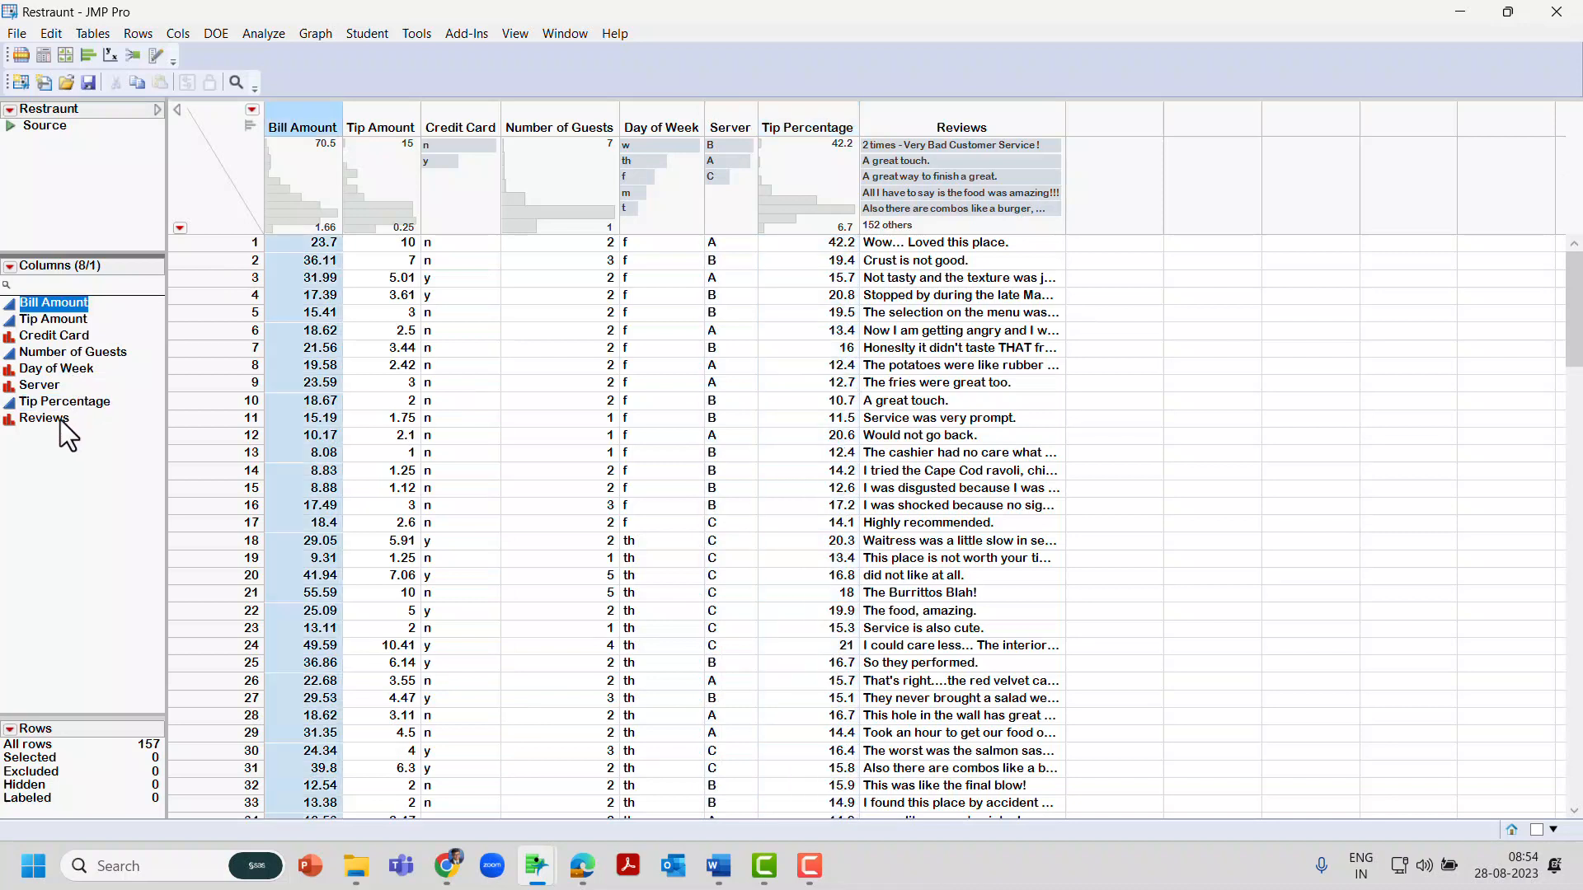
{"action": "left_click", "coordinate": [61, 419]}
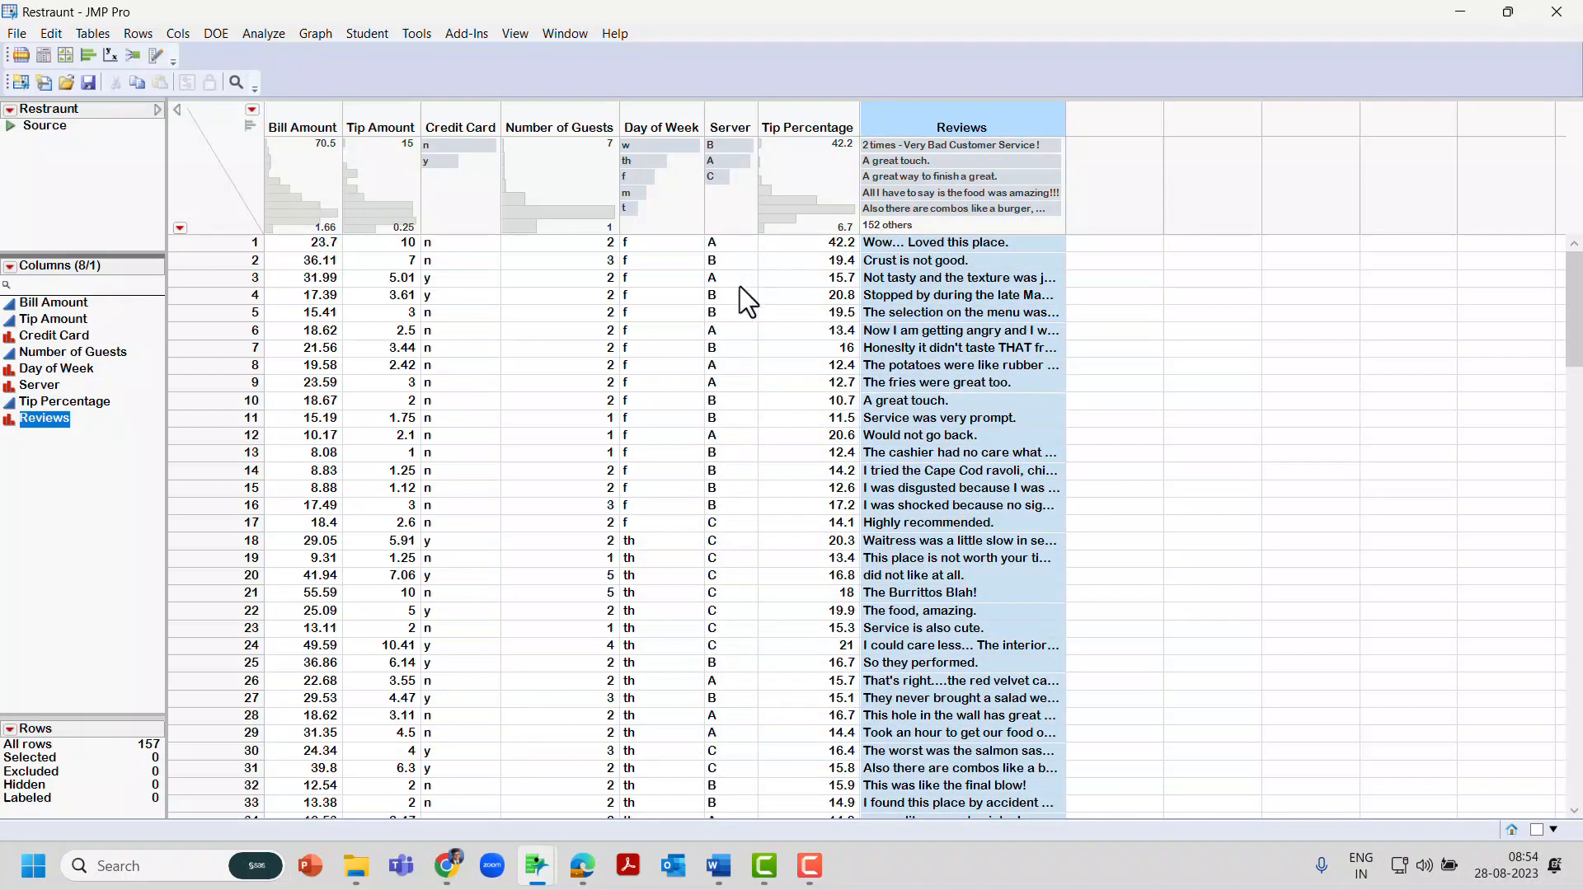
{"action": "key", "text": "Down"}
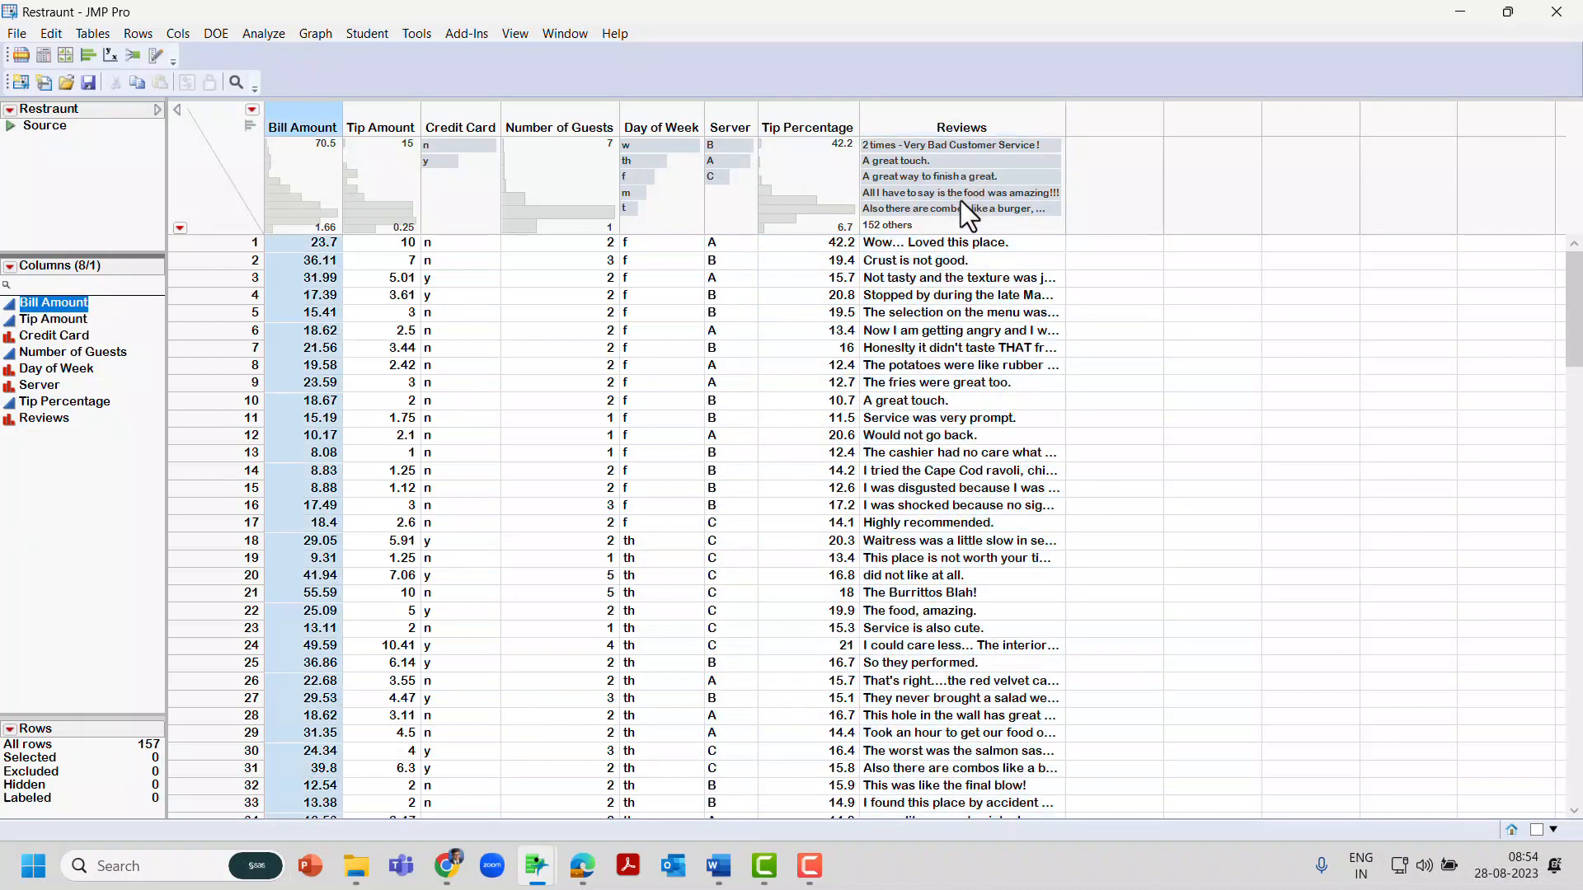
{"action": "left_click", "coordinate": [248, 126]}
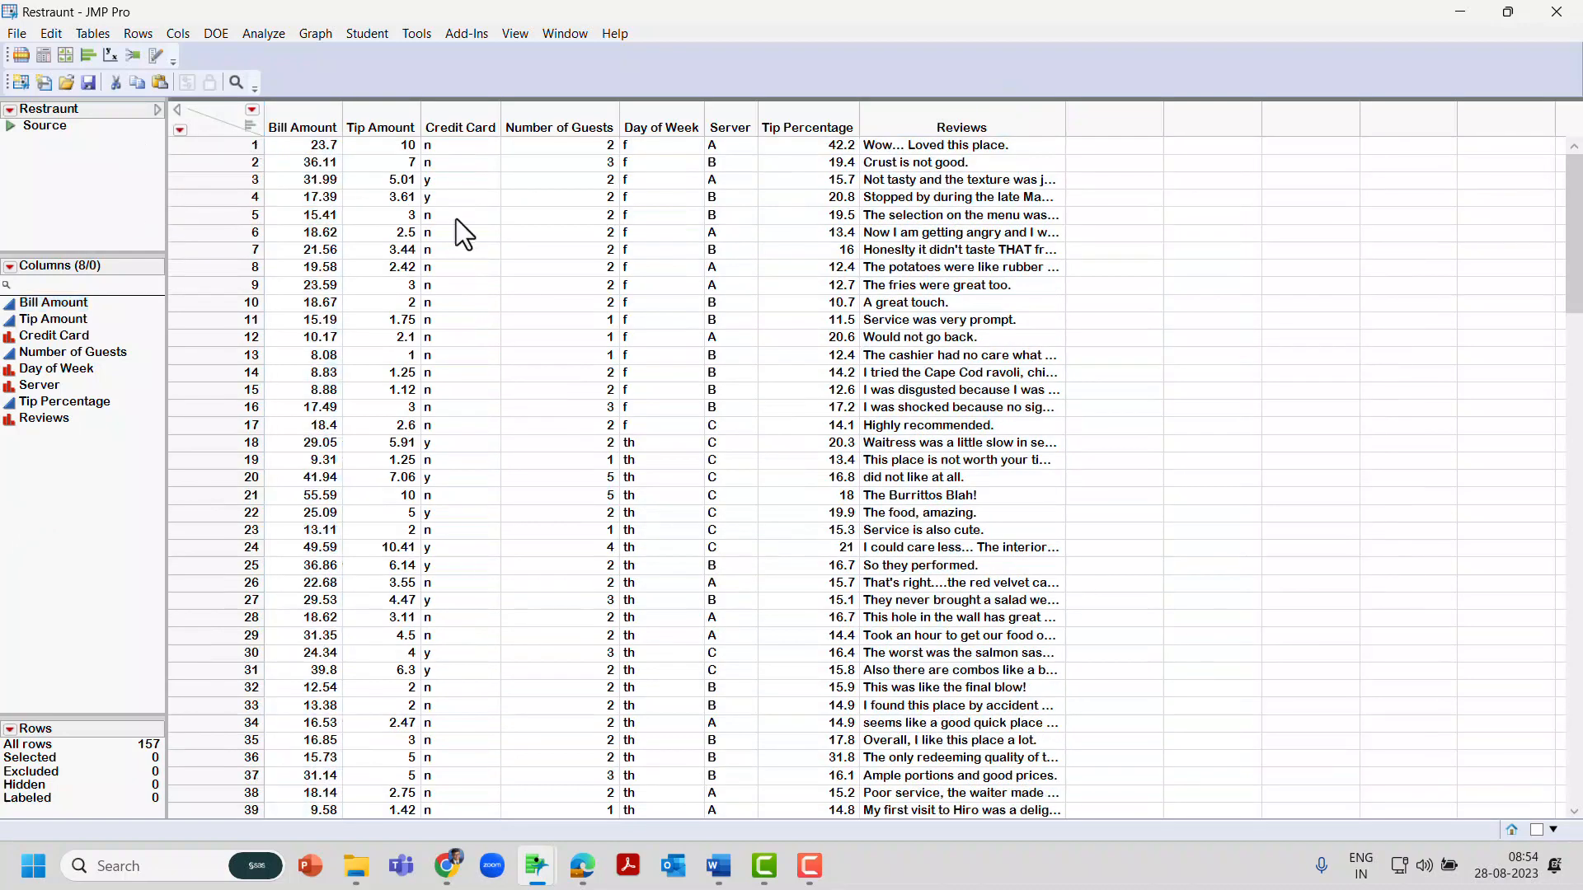
- Change the modeling type of the Reviews column to Unstructured Text
{"action": "double_click", "coordinate": [963, 112]}
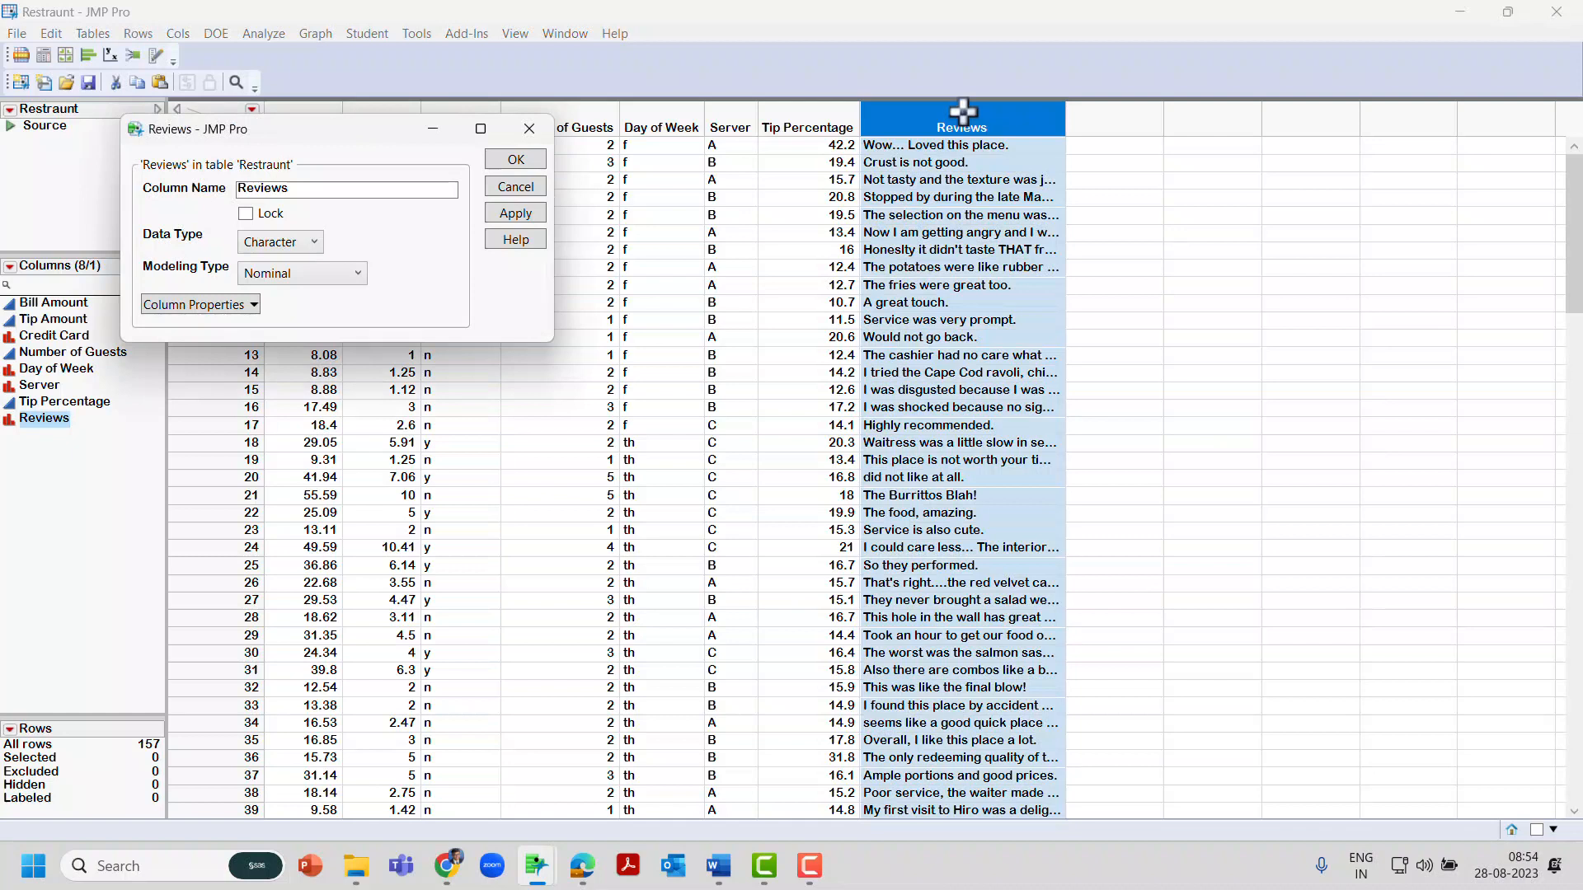
{"action": "left_click", "coordinate": [343, 274]}
{"action": "left_click", "coordinate": [319, 378]}
{"action": "left_click", "coordinate": [528, 216]}
{"action": "left_click", "coordinate": [516, 160]}
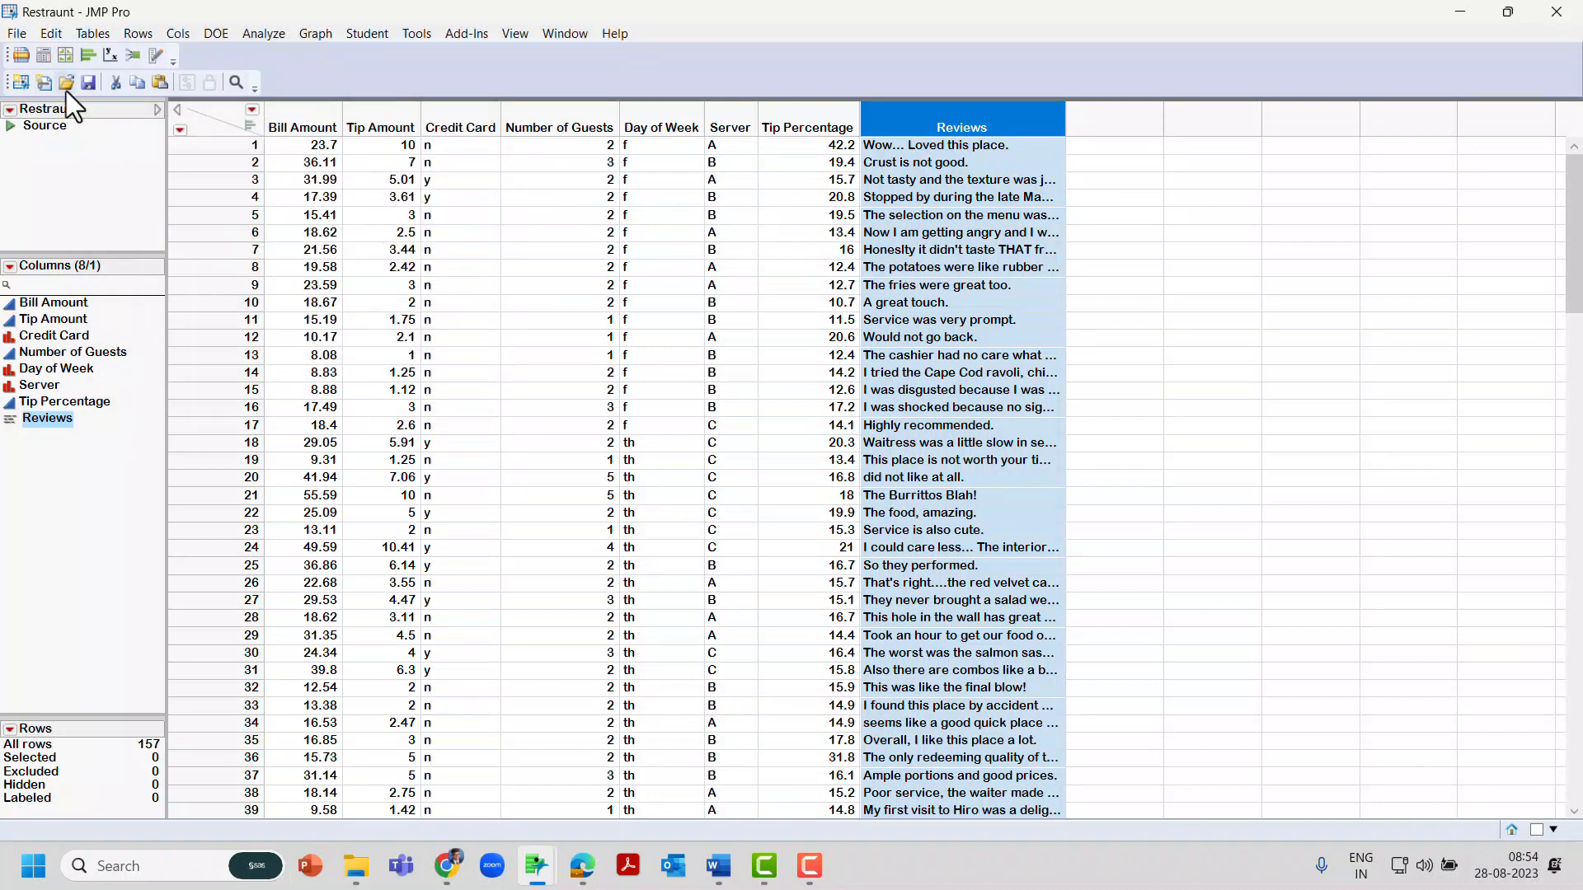
- Save the table to the Desktop as a JMP data table named Restraunt
{"action": "left_click", "coordinate": [18, 41]}
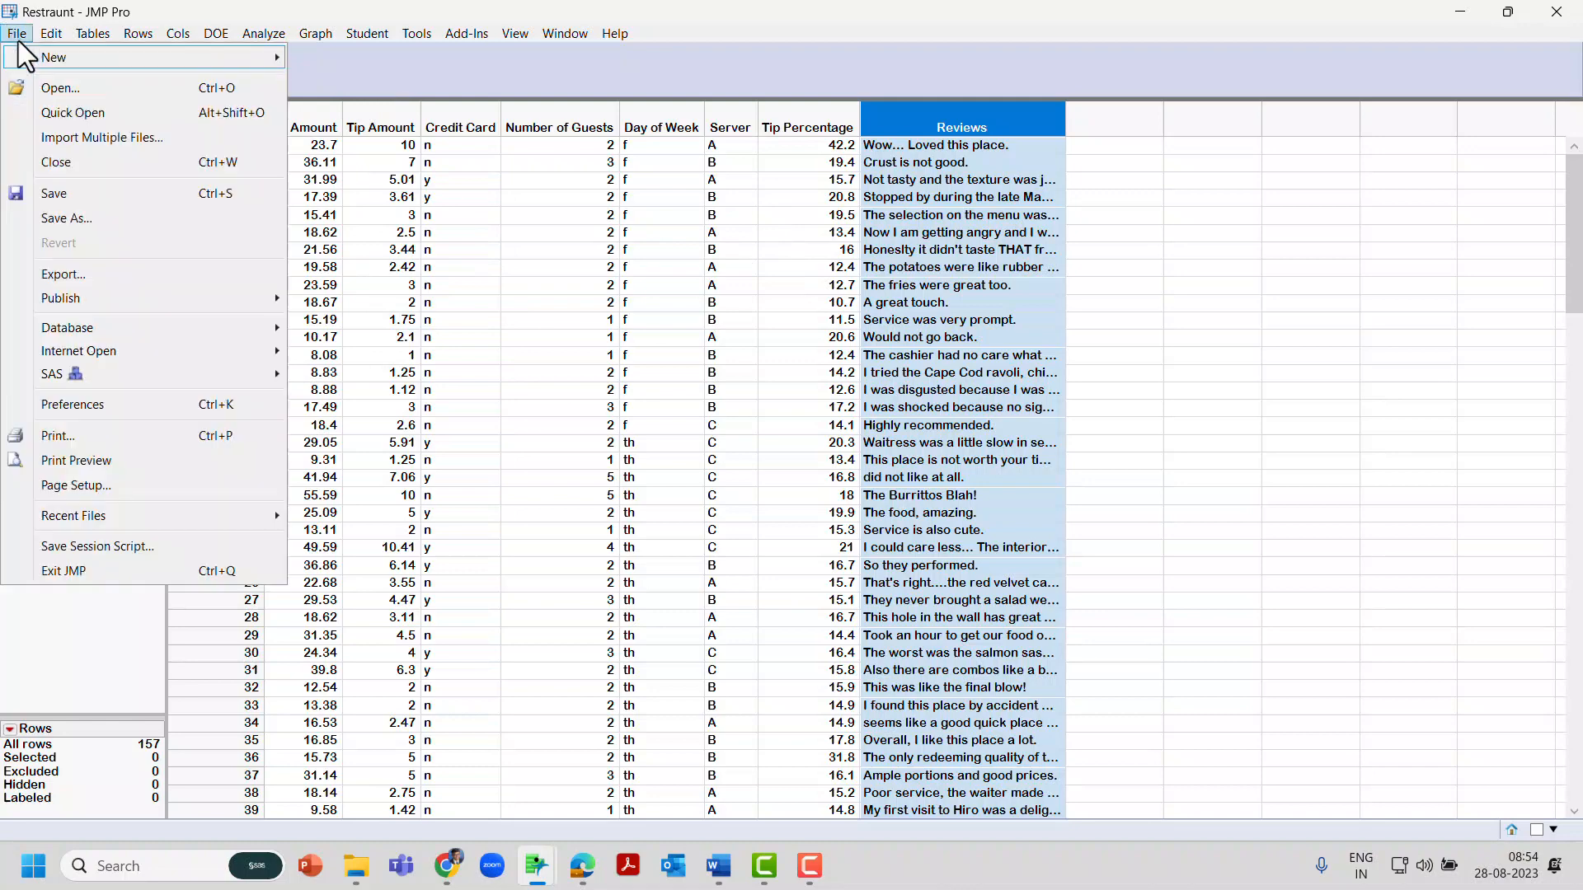
{"action": "left_click", "coordinate": [81, 196]}
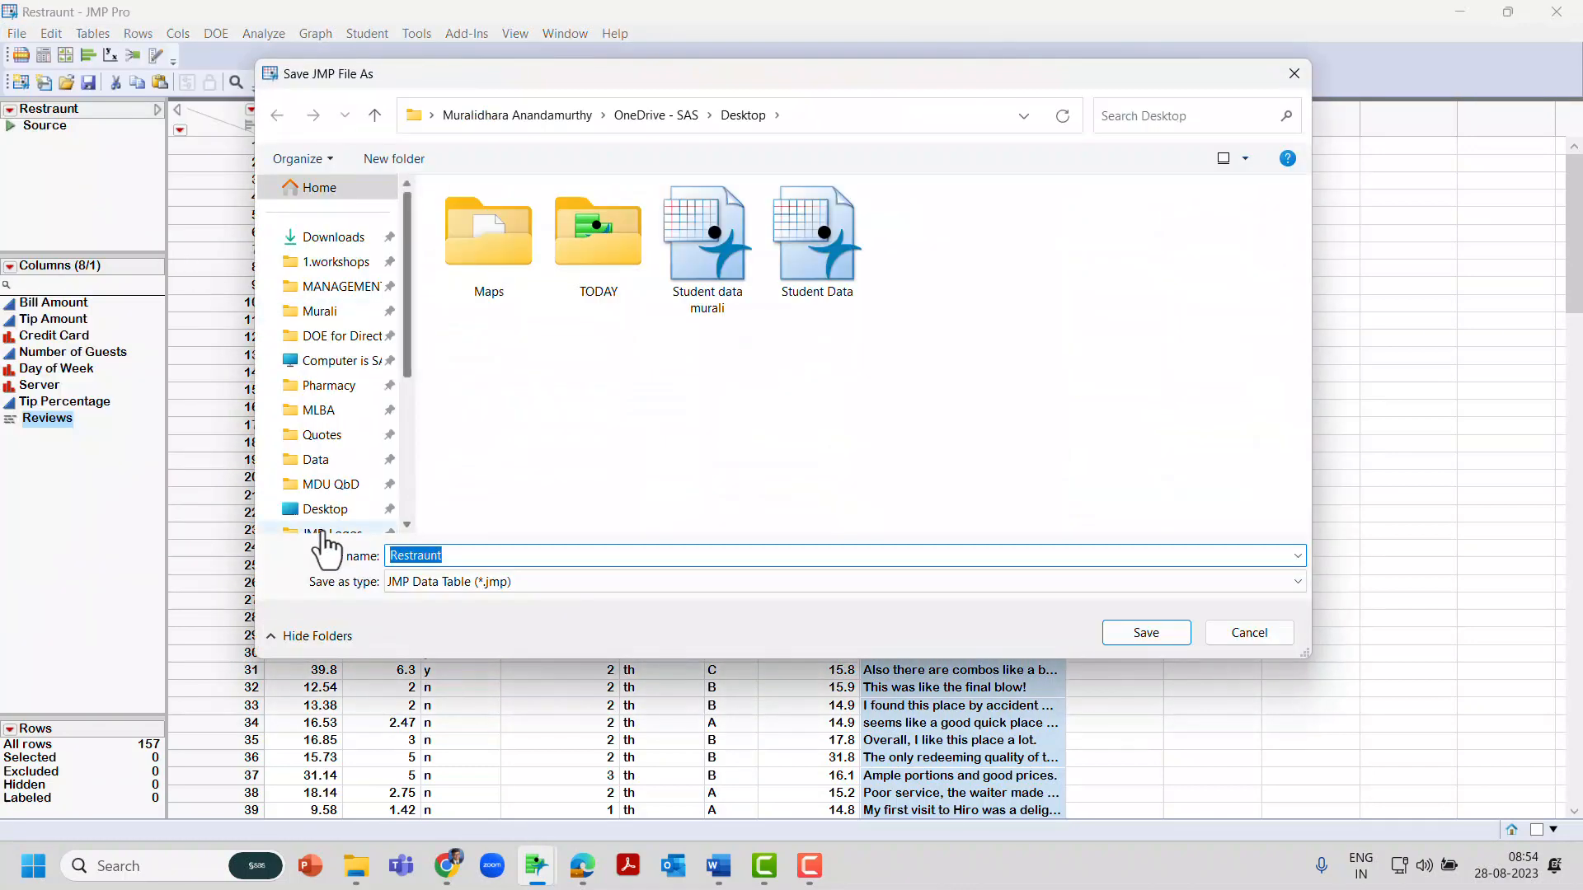
{"action": "left_click", "coordinate": [317, 512]}
{"action": "double_click", "coordinate": [463, 556]}
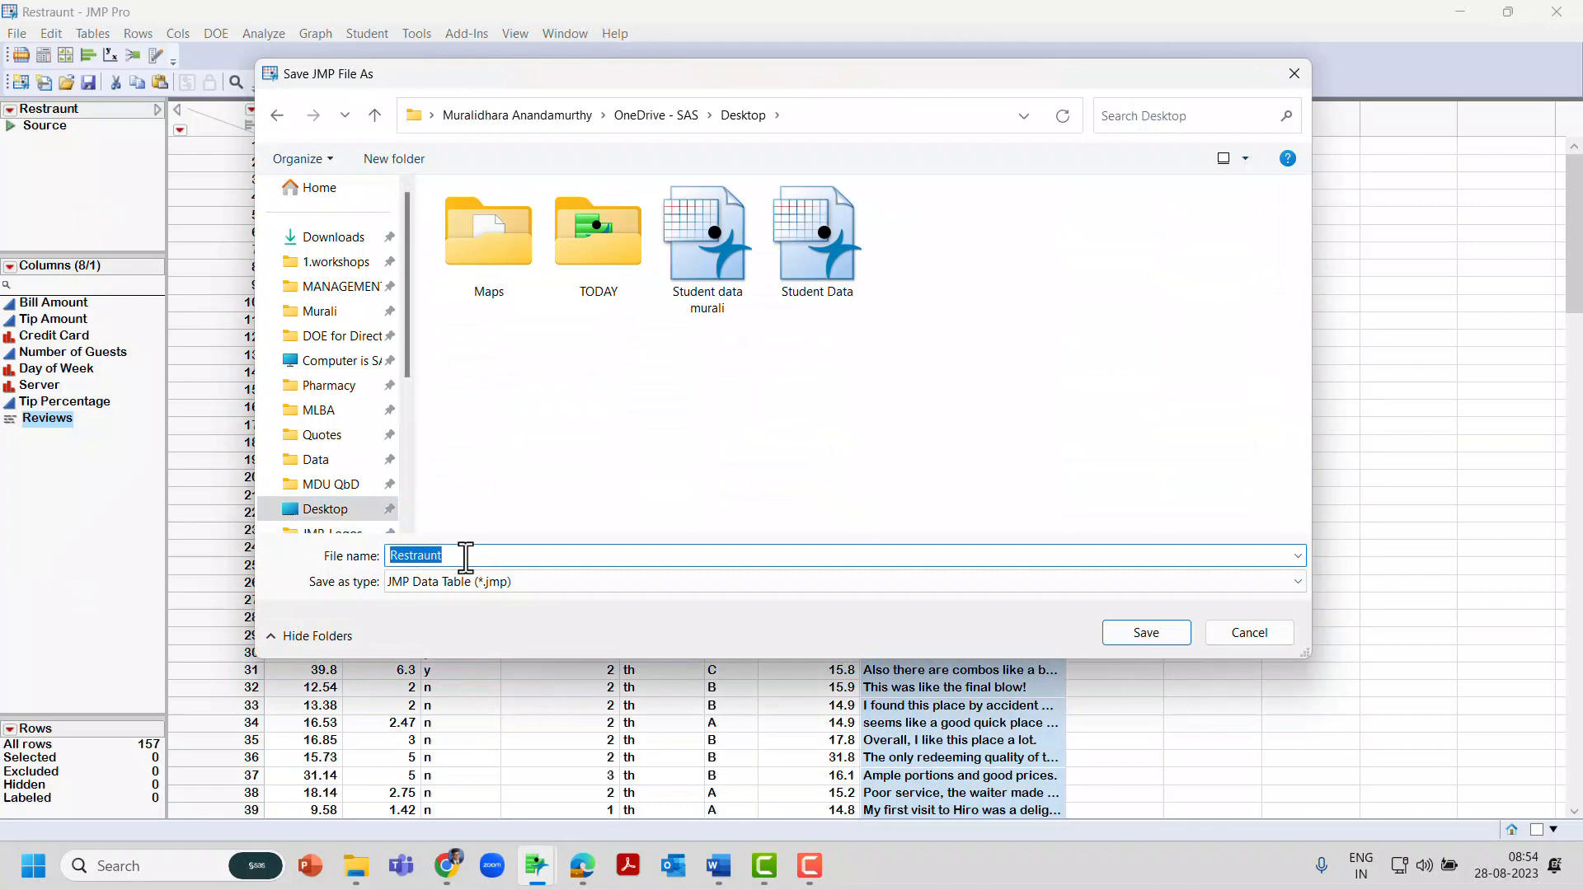
{"action": "left_click", "coordinate": [1146, 633]}
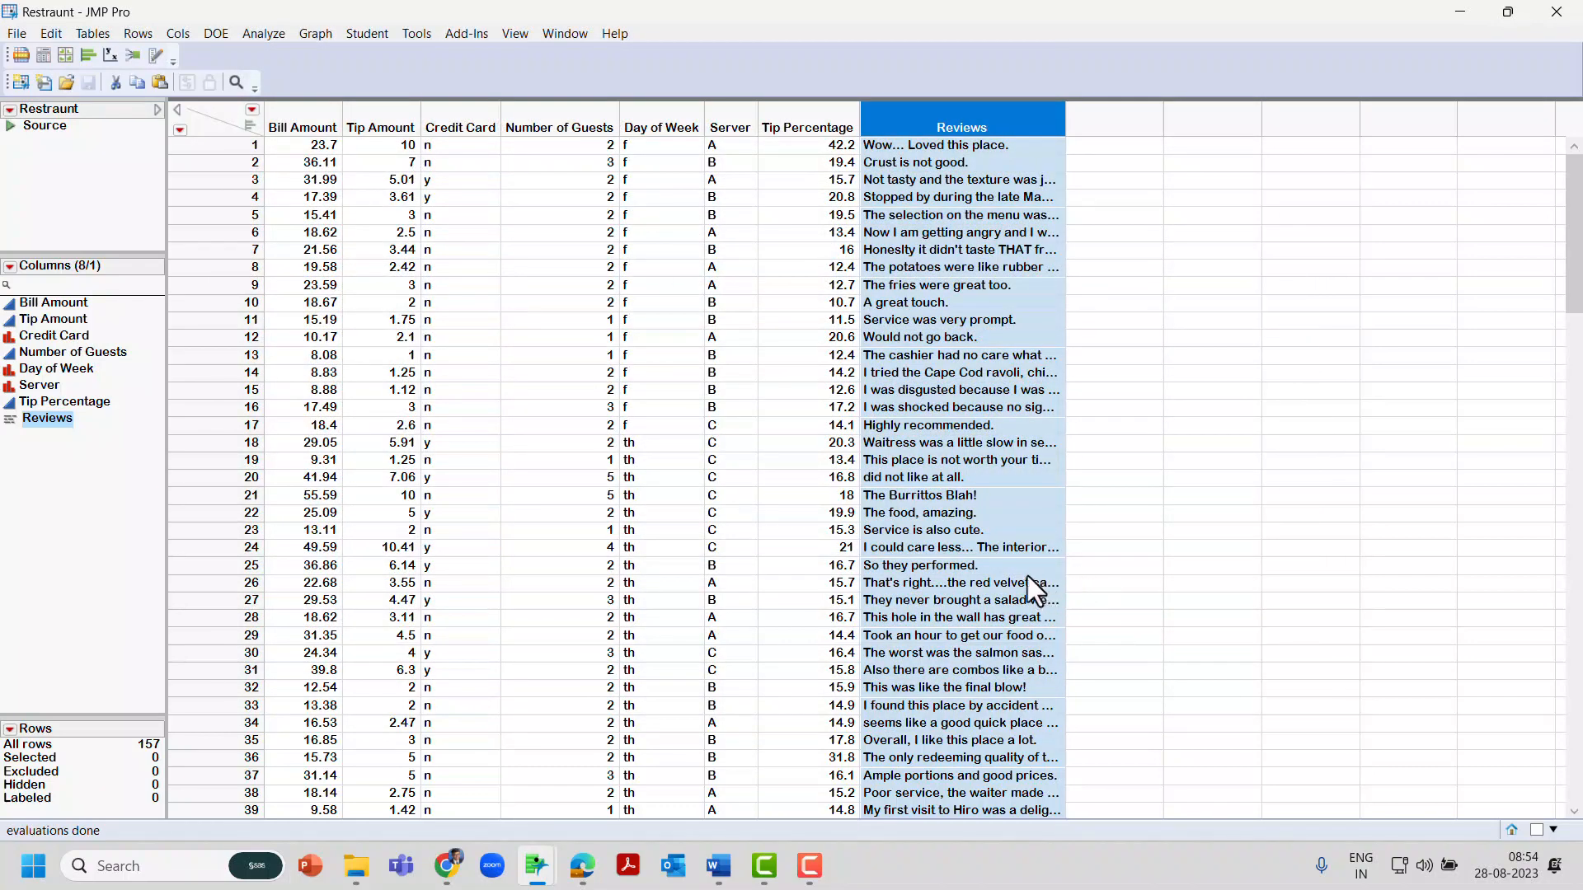
- Close the Restraunt table, reopen the saved file from the desktop to check its contents, and close it again
{"action": "left_click", "coordinate": [1557, 12]}
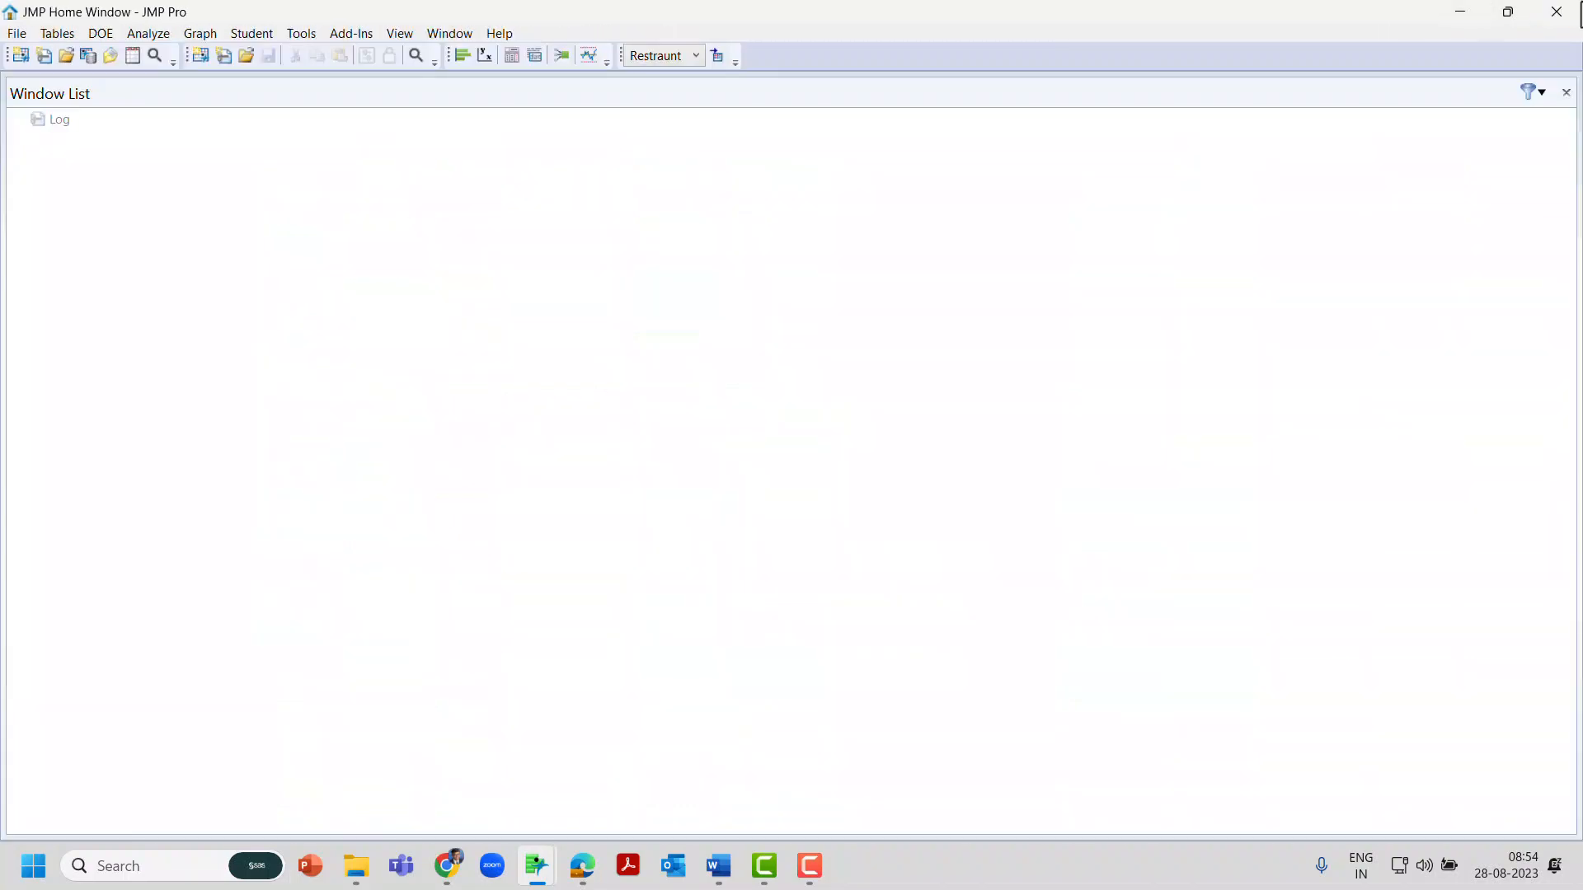
{"action": "left_click", "coordinate": [1461, 11]}
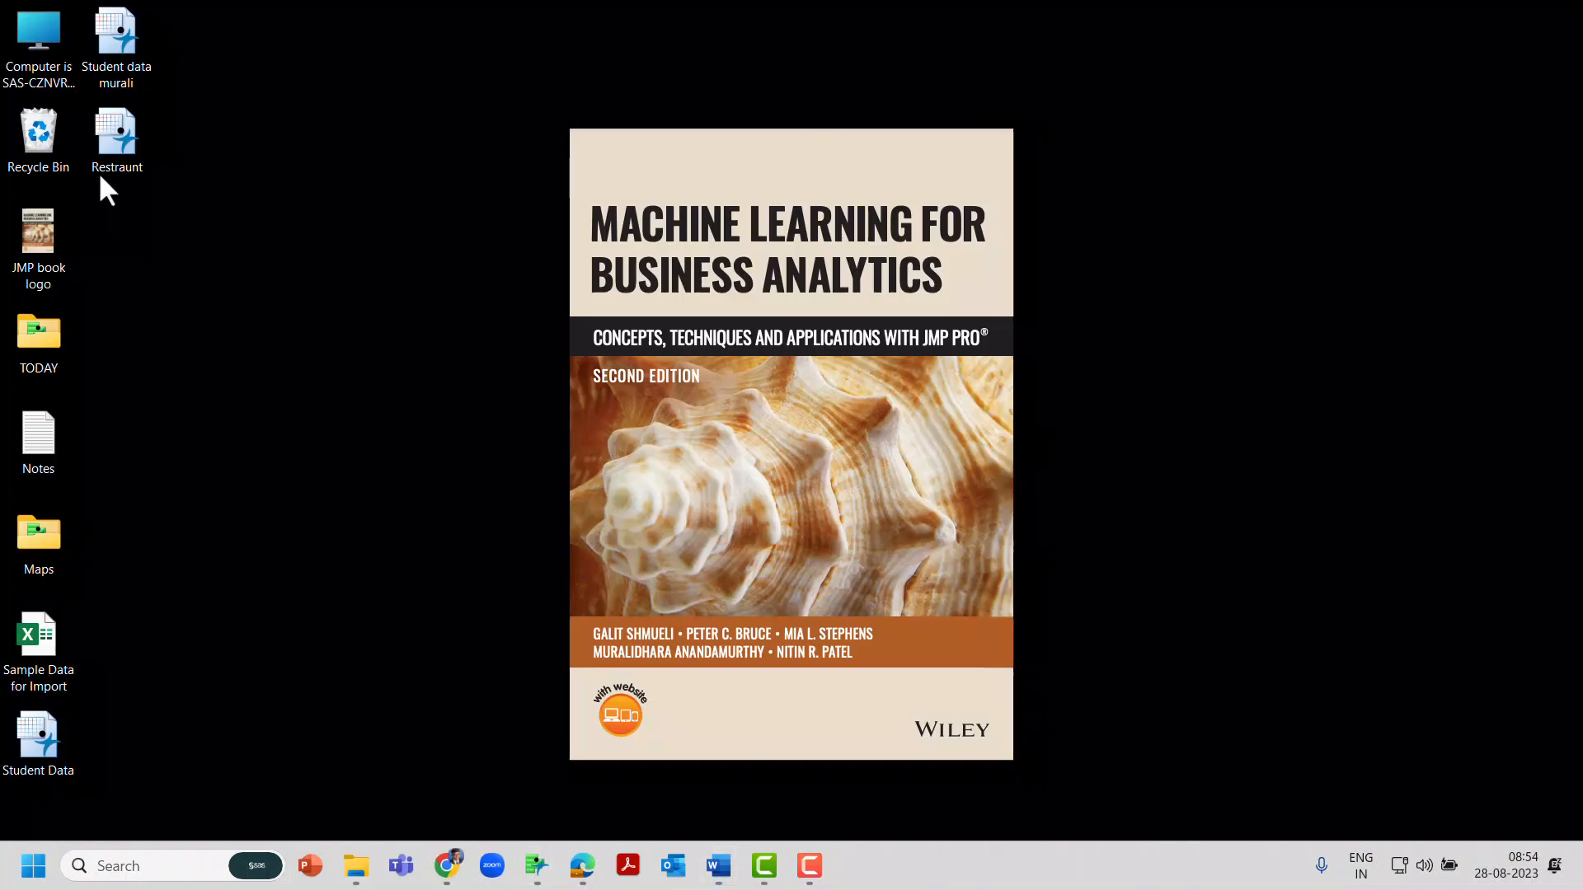
{"action": "left_click", "coordinate": [121, 169]}
{"action": "double_click", "coordinate": [120, 158]}
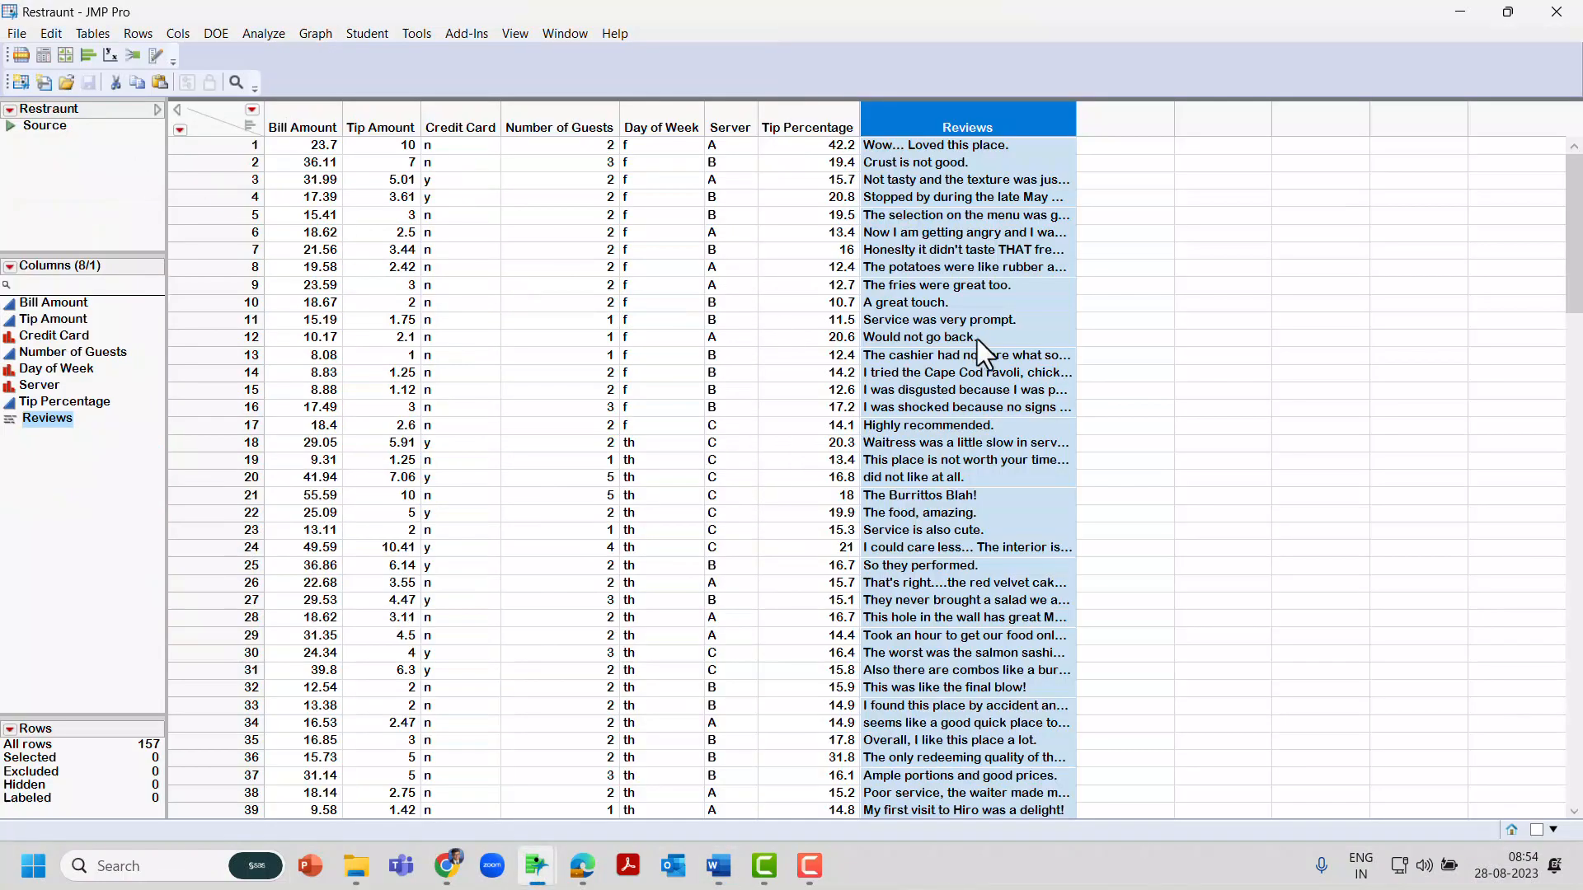
{"action": "left_click", "coordinate": [1067, 157]}
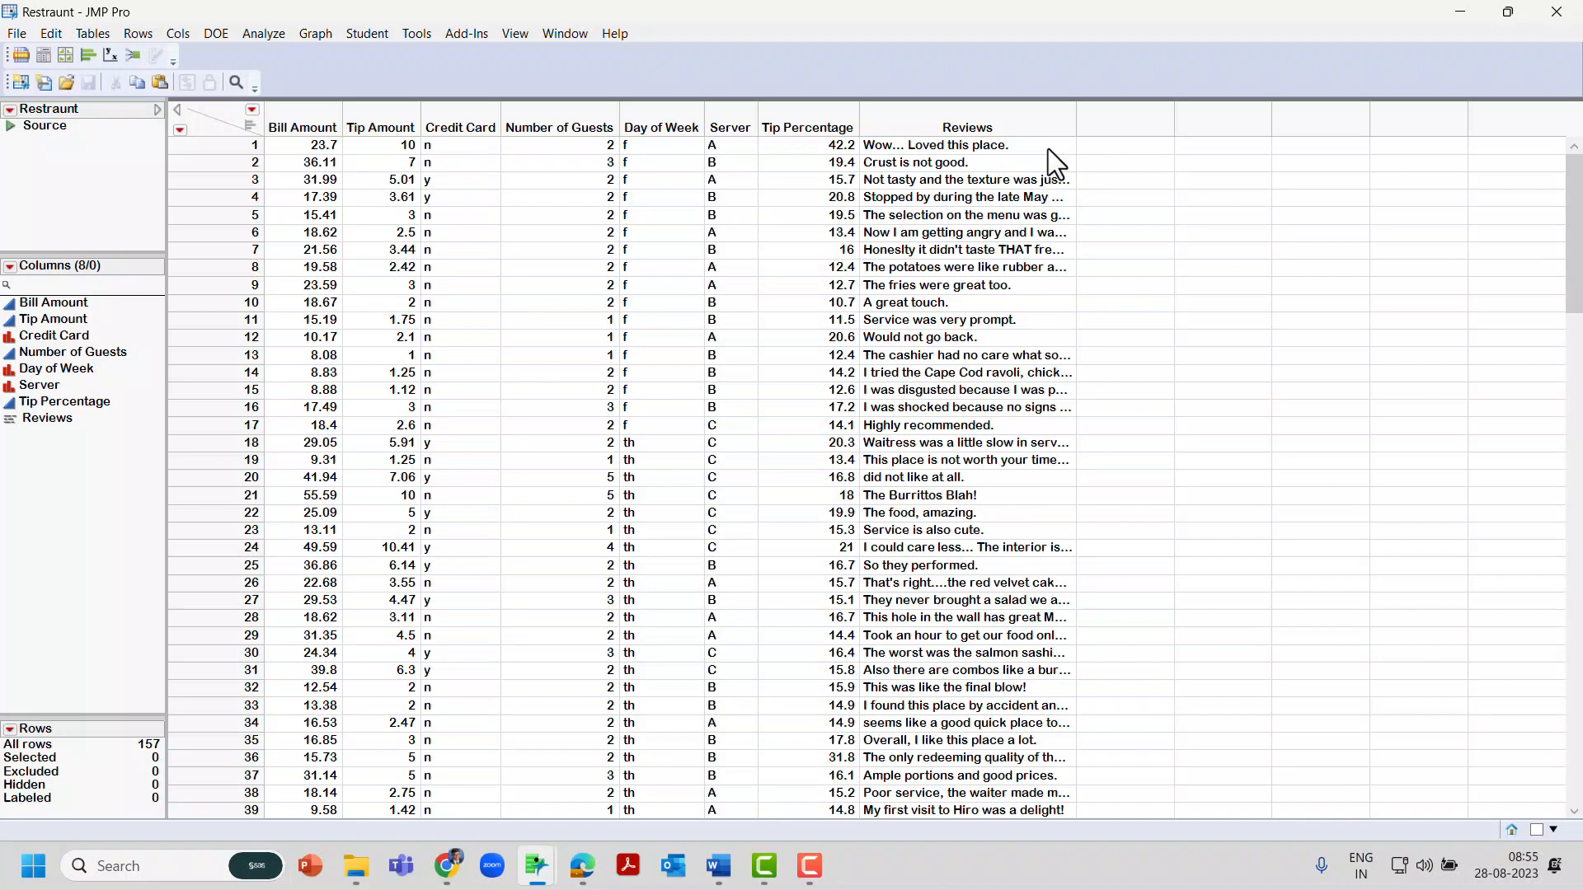
{"action": "left_click", "coordinate": [1559, 21]}
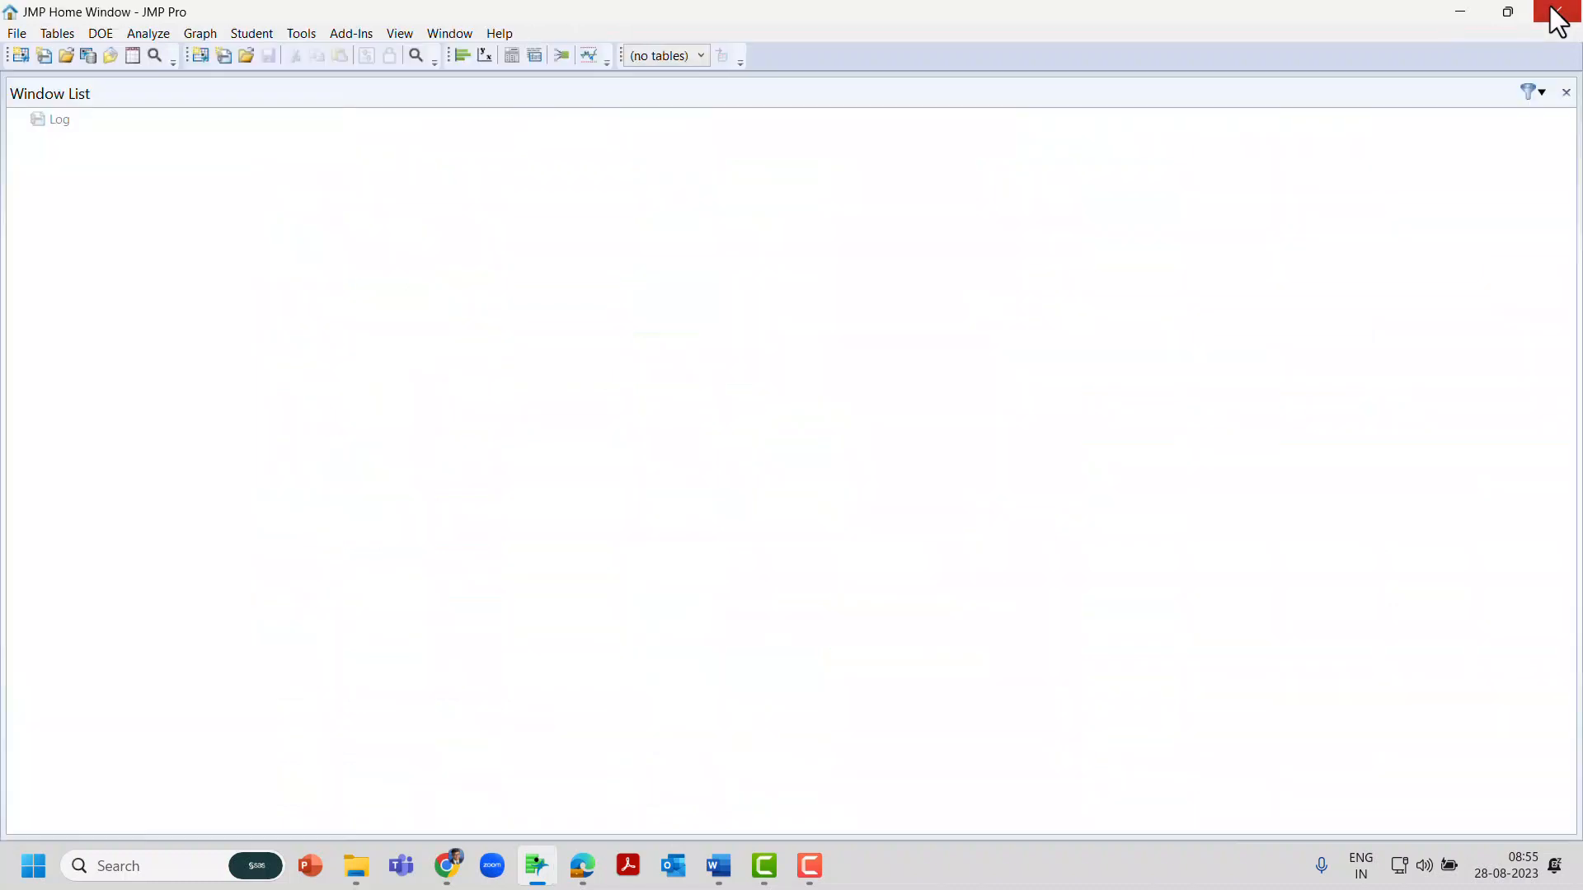
- Minimize JMP, open the Sample Data for Import workbook from the desktop in Excel, and show the JMP add-in commands
{"action": "left_click_drag", "start_coordinate": [1282, 6], "coordinate": [1457, 90]}
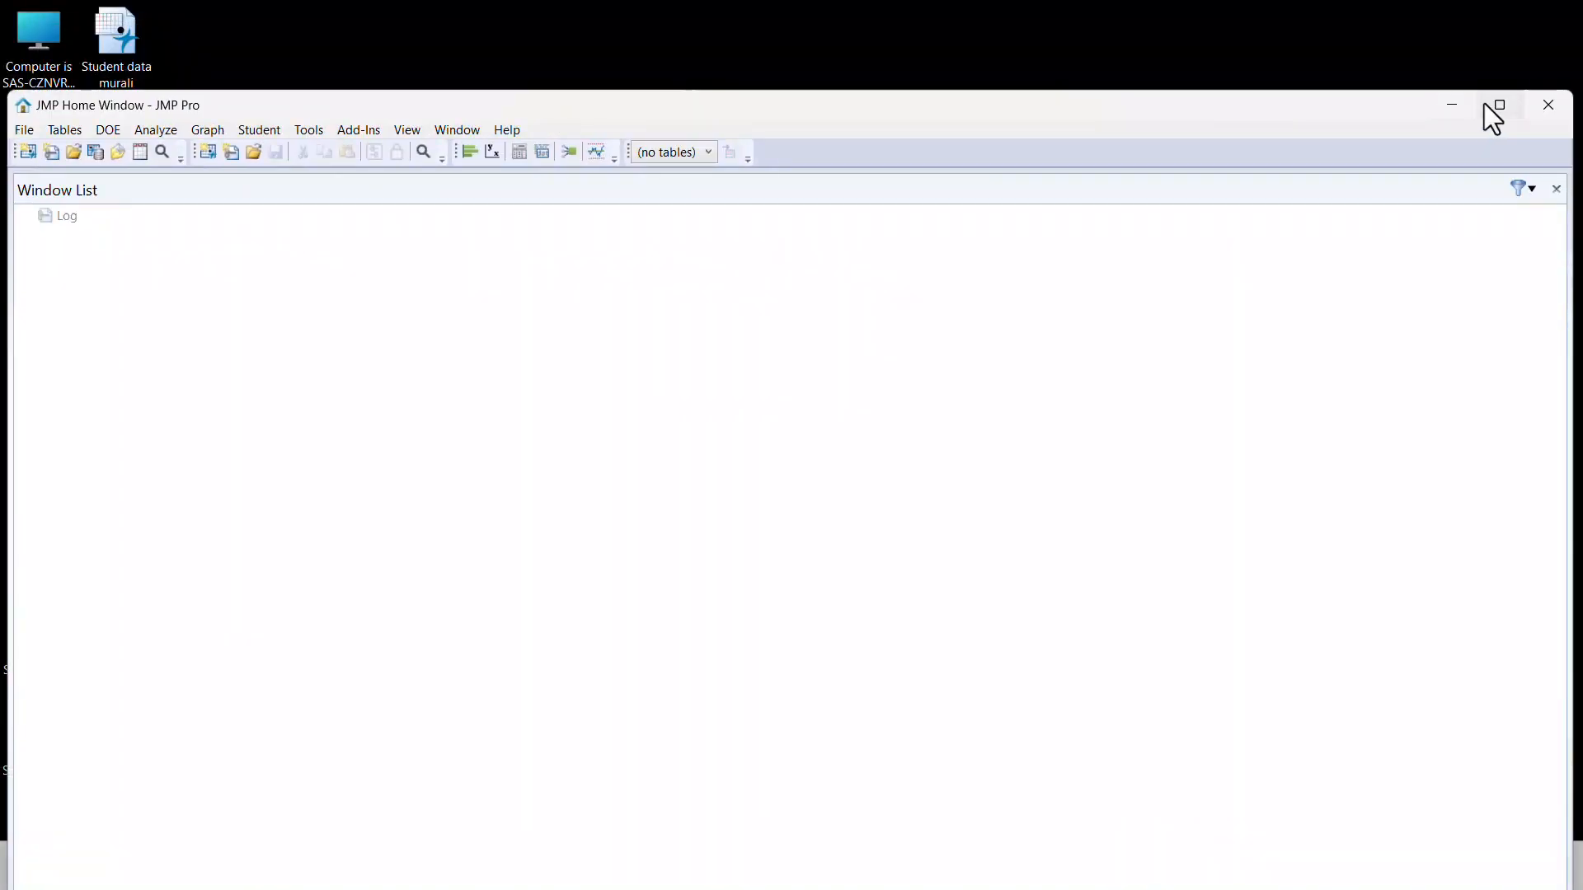
{"action": "left_click", "coordinate": [1496, 103]}
{"action": "left_click", "coordinate": [1461, 12]}
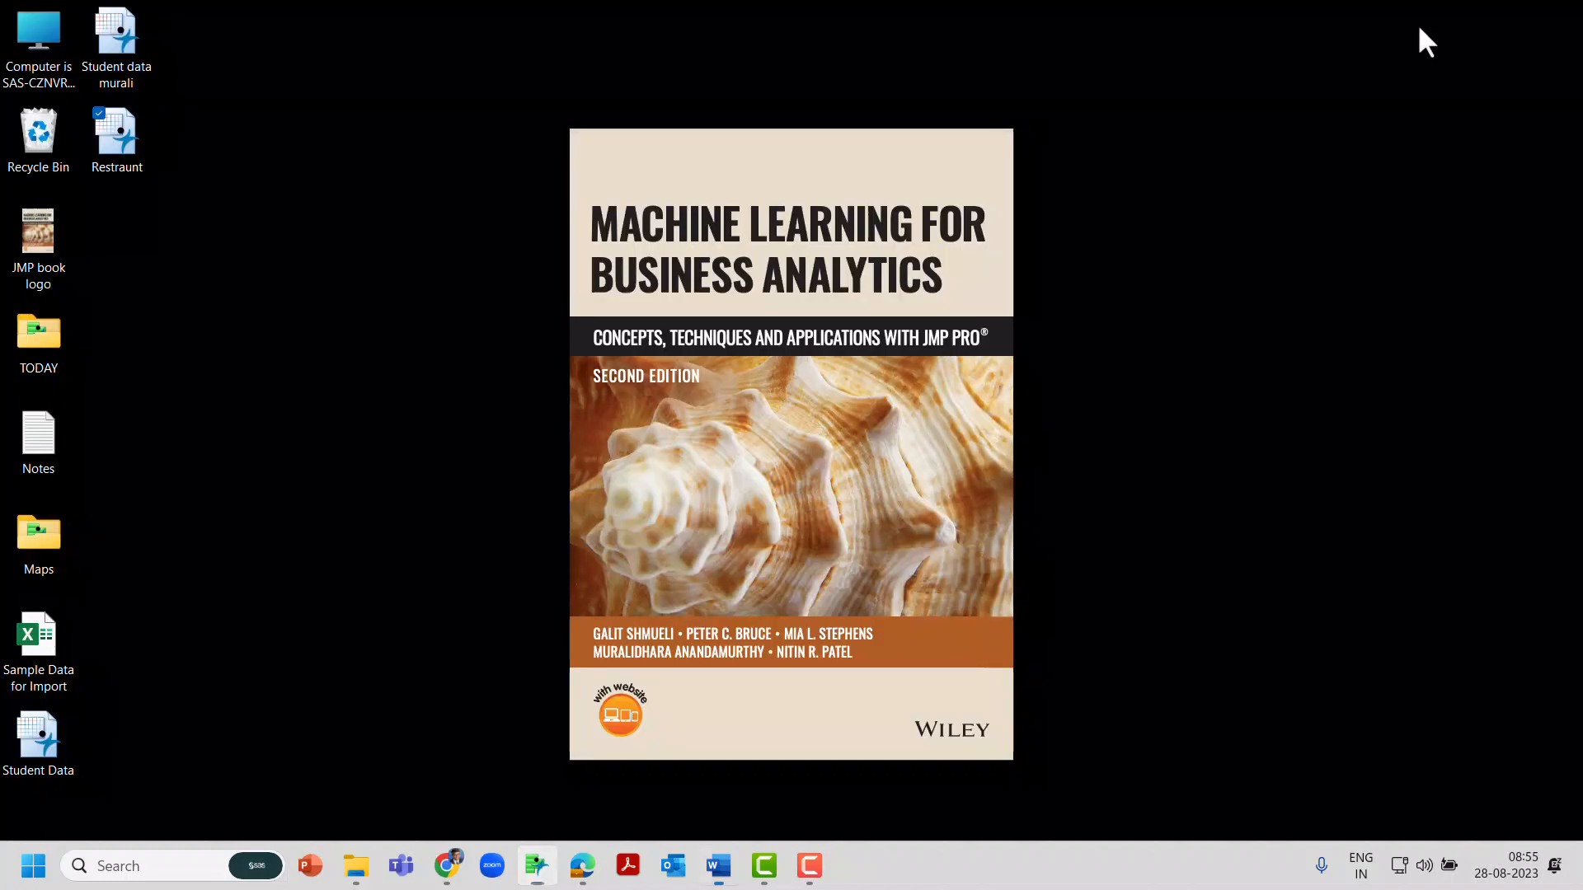
{"action": "double_click", "coordinate": [47, 659]}
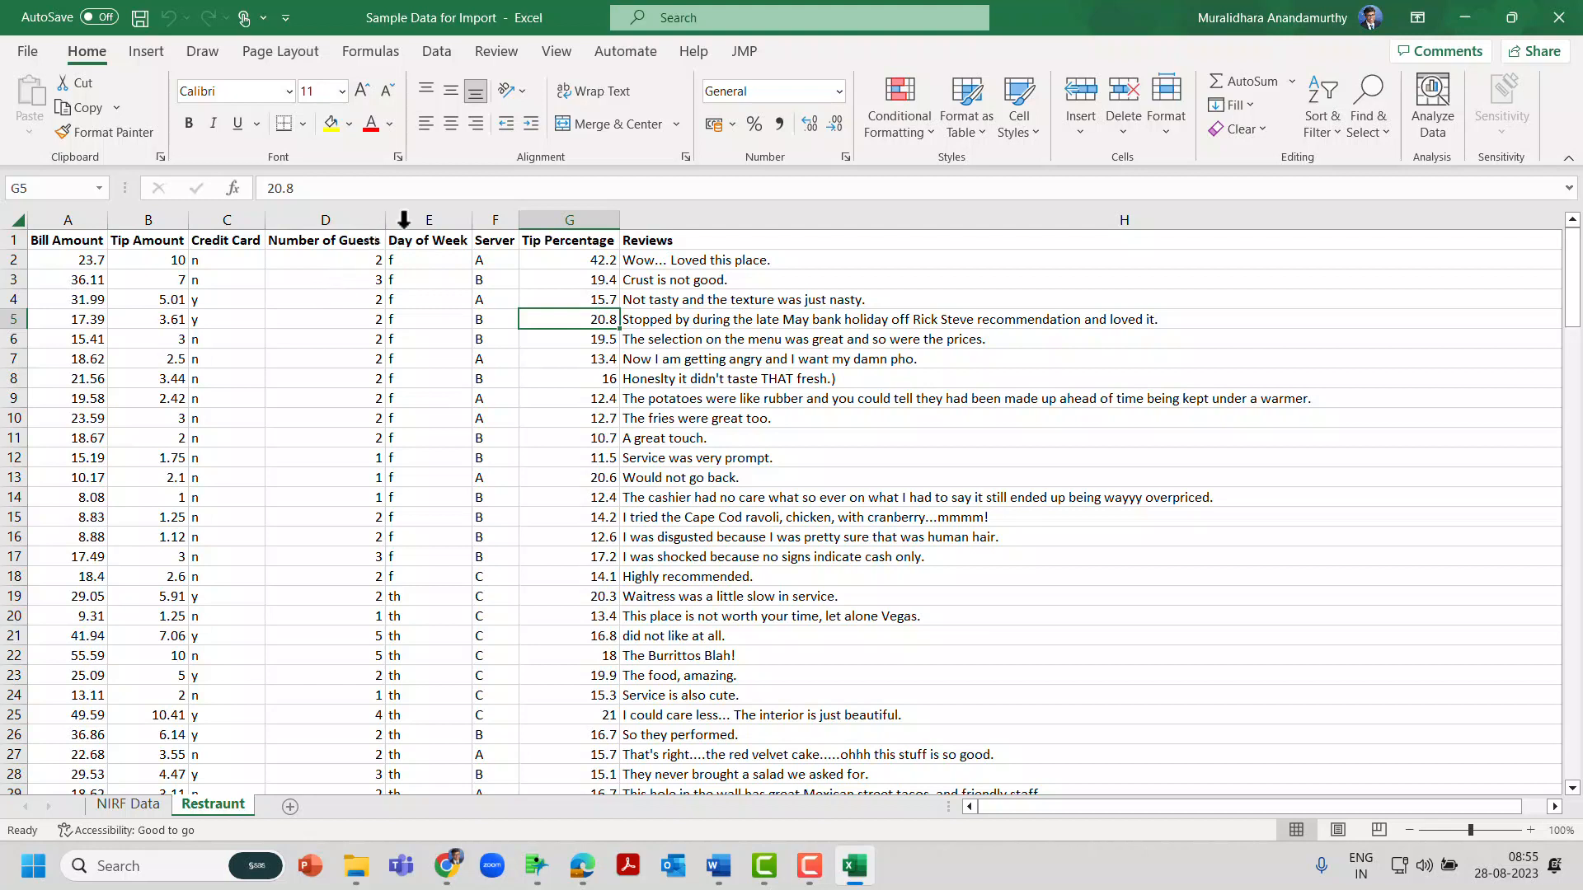
{"action": "left_click", "coordinate": [745, 54]}
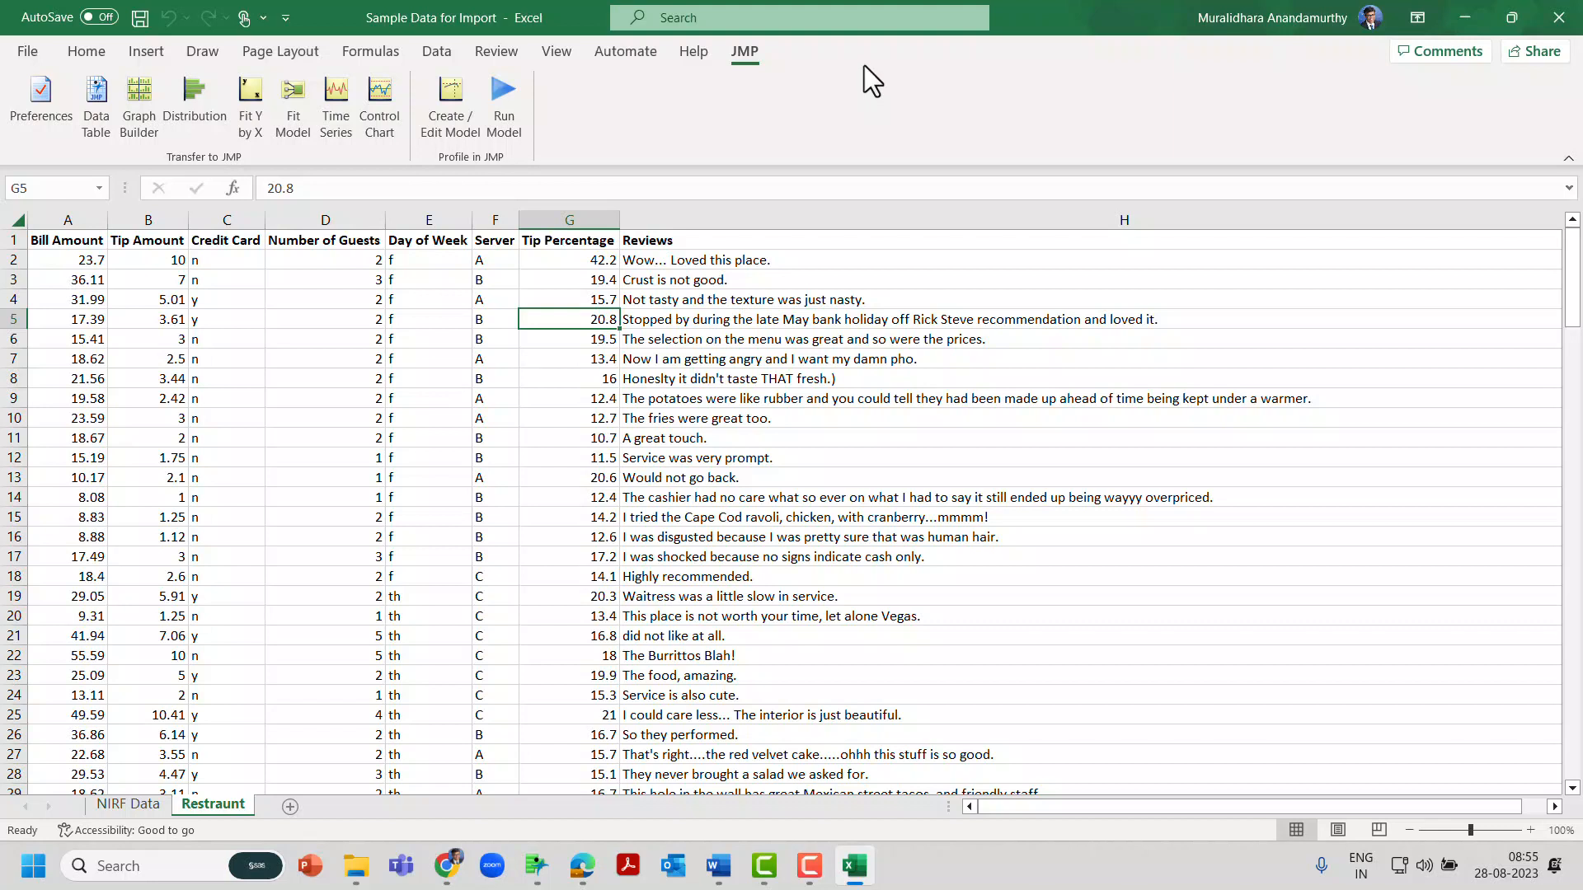
- Select the whole Restraunt data range from A1 to H158 and transfer it to JMP as a data table
{"action": "left_click", "coordinate": [691, 419]}
{"action": "left_click", "coordinate": [648, 322]}
{"action": "left_click", "coordinate": [701, 241]}
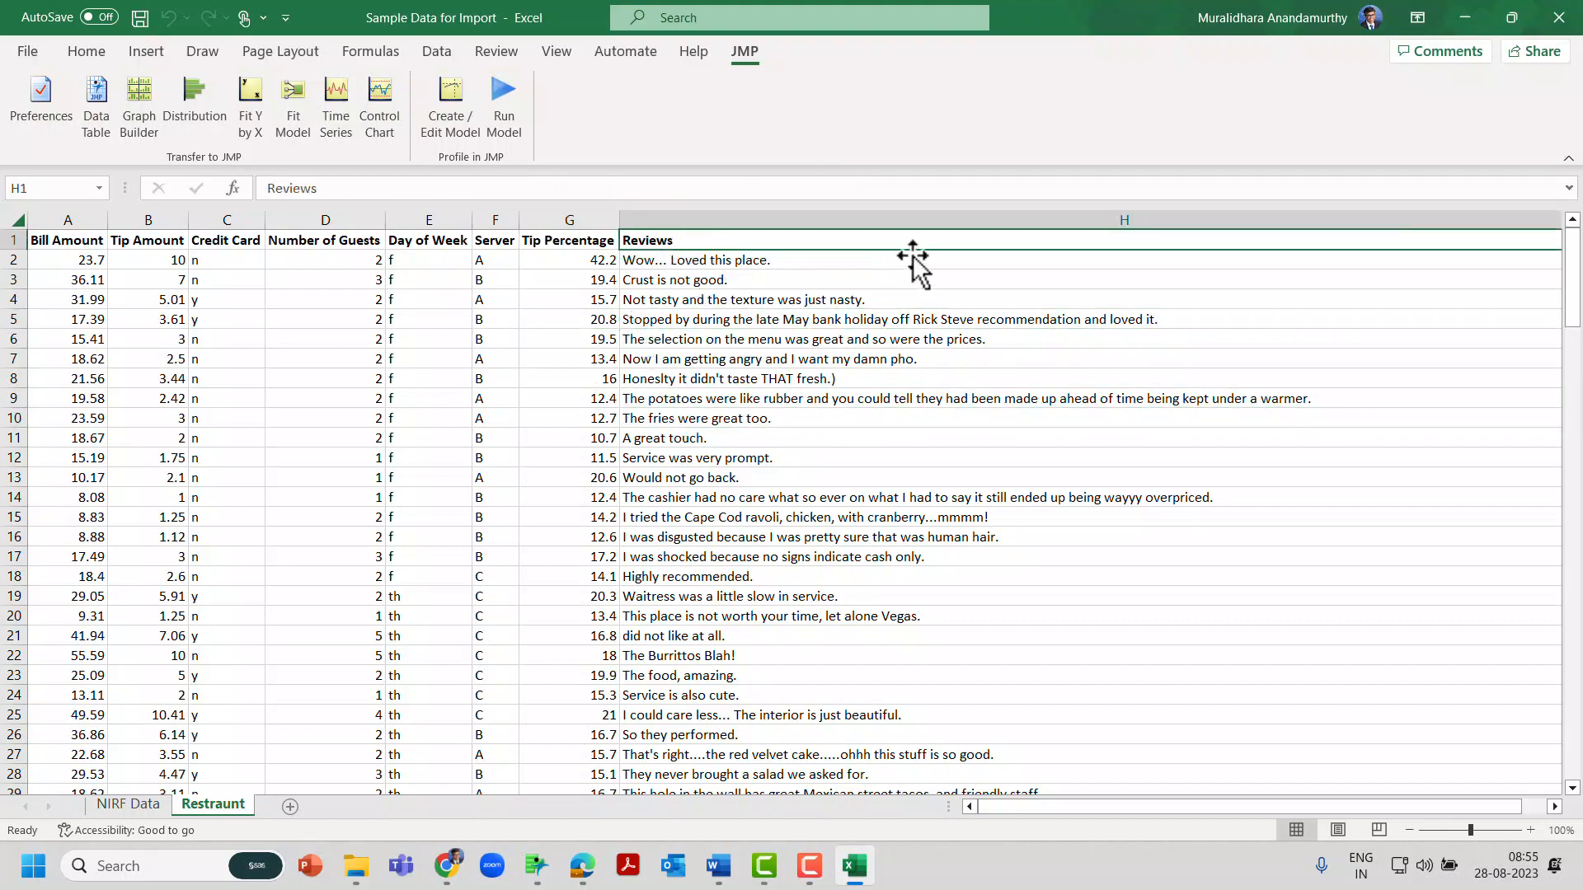
{"action": "key", "text": "ctrl+Home"}
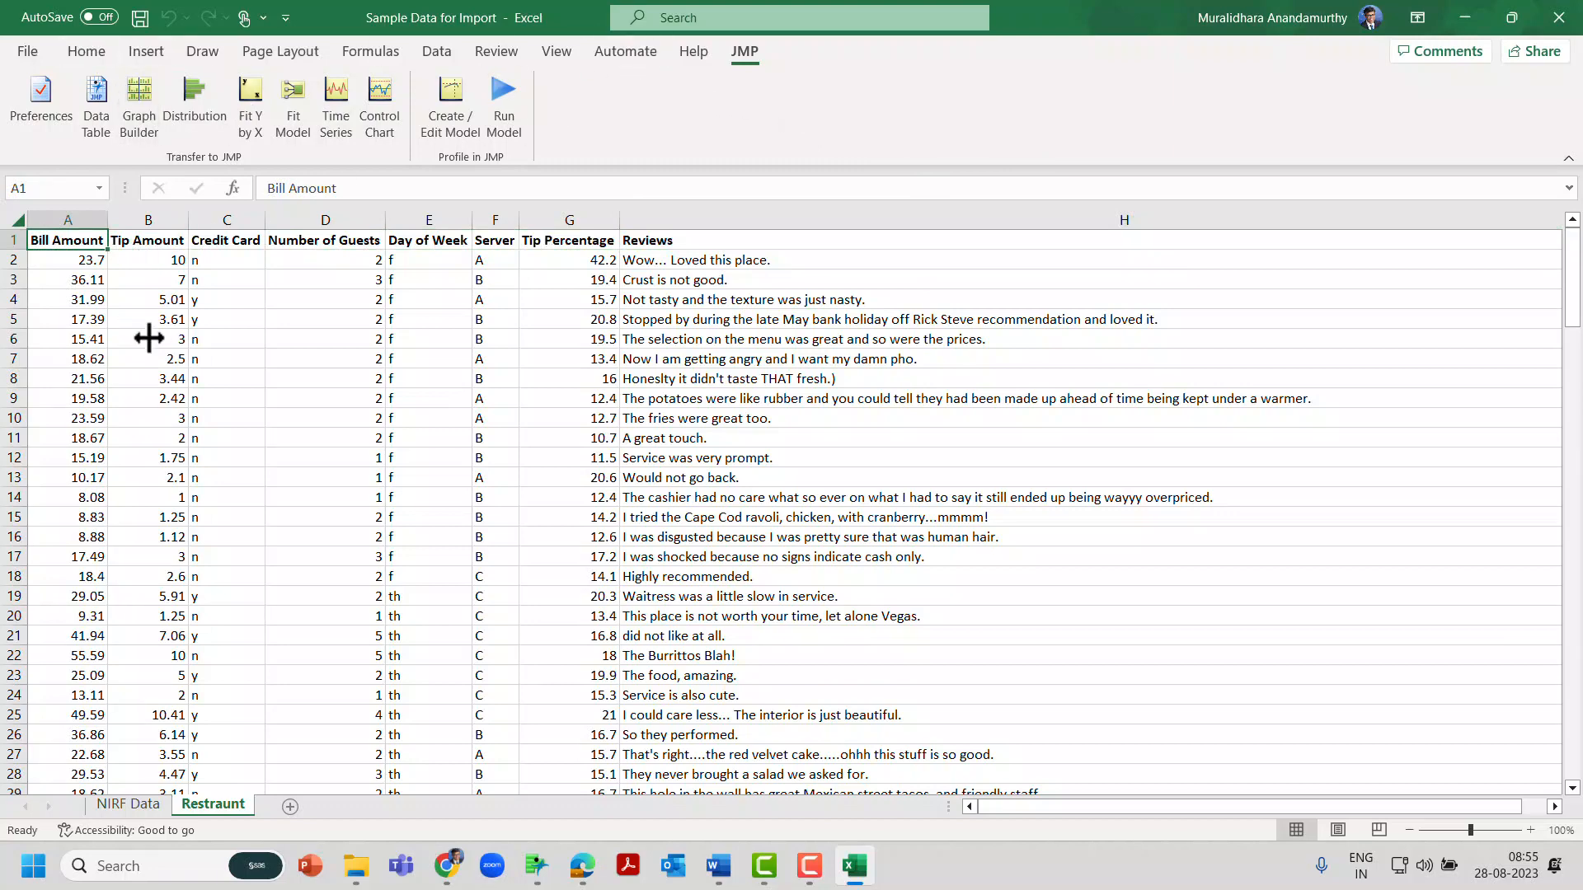
{"action": "key", "text": "ctrl+shift+Right"}
{"action": "key", "text": "ctrl+shift+Down"}
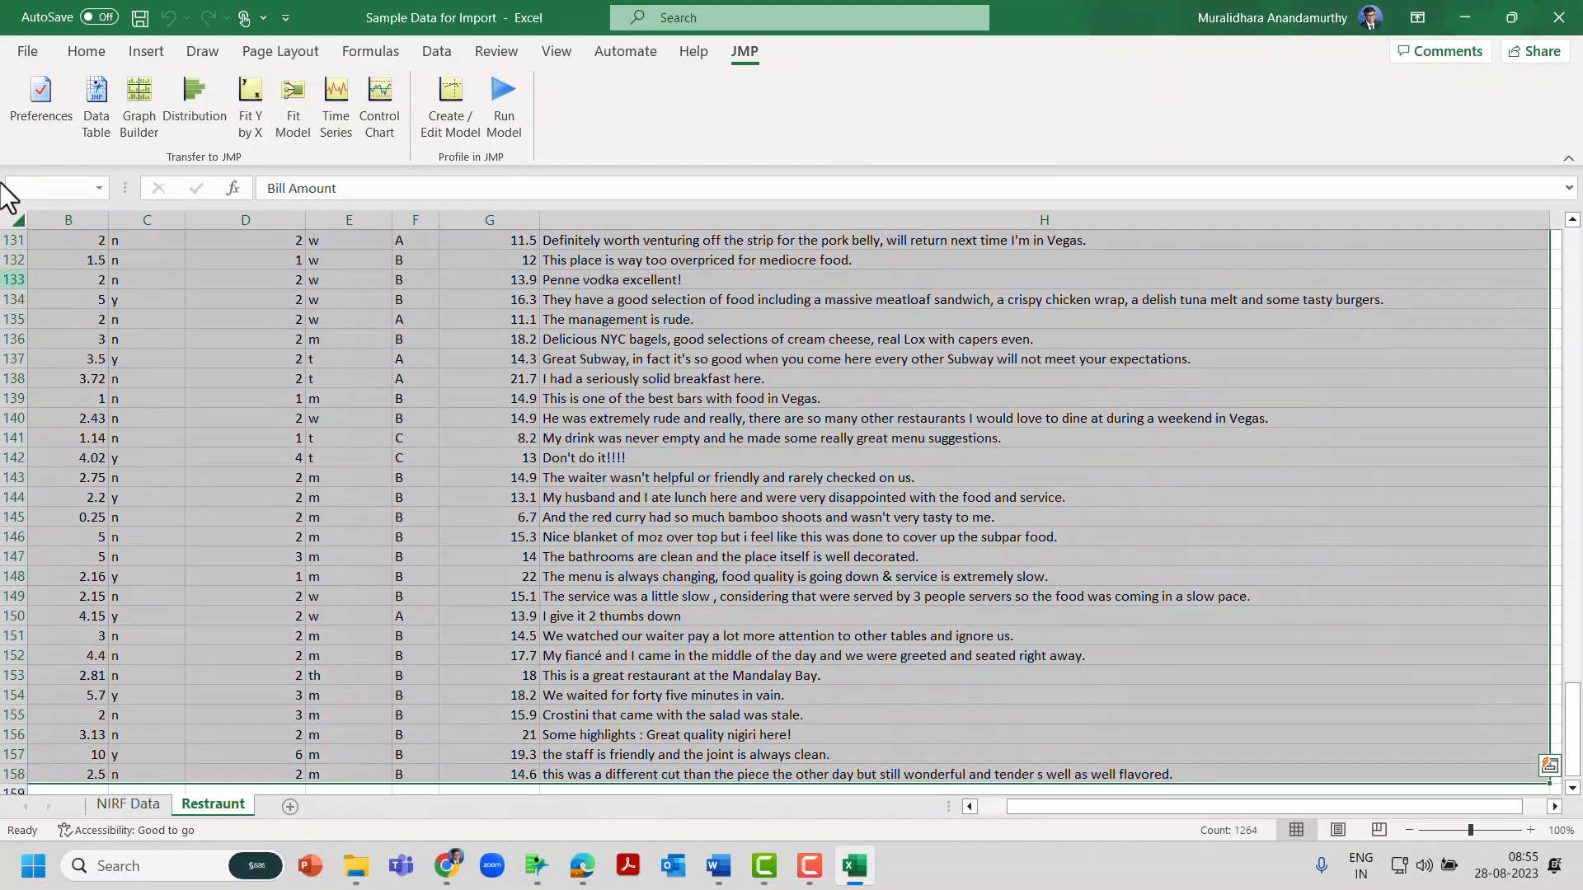
{"action": "left_click", "coordinate": [92, 130]}
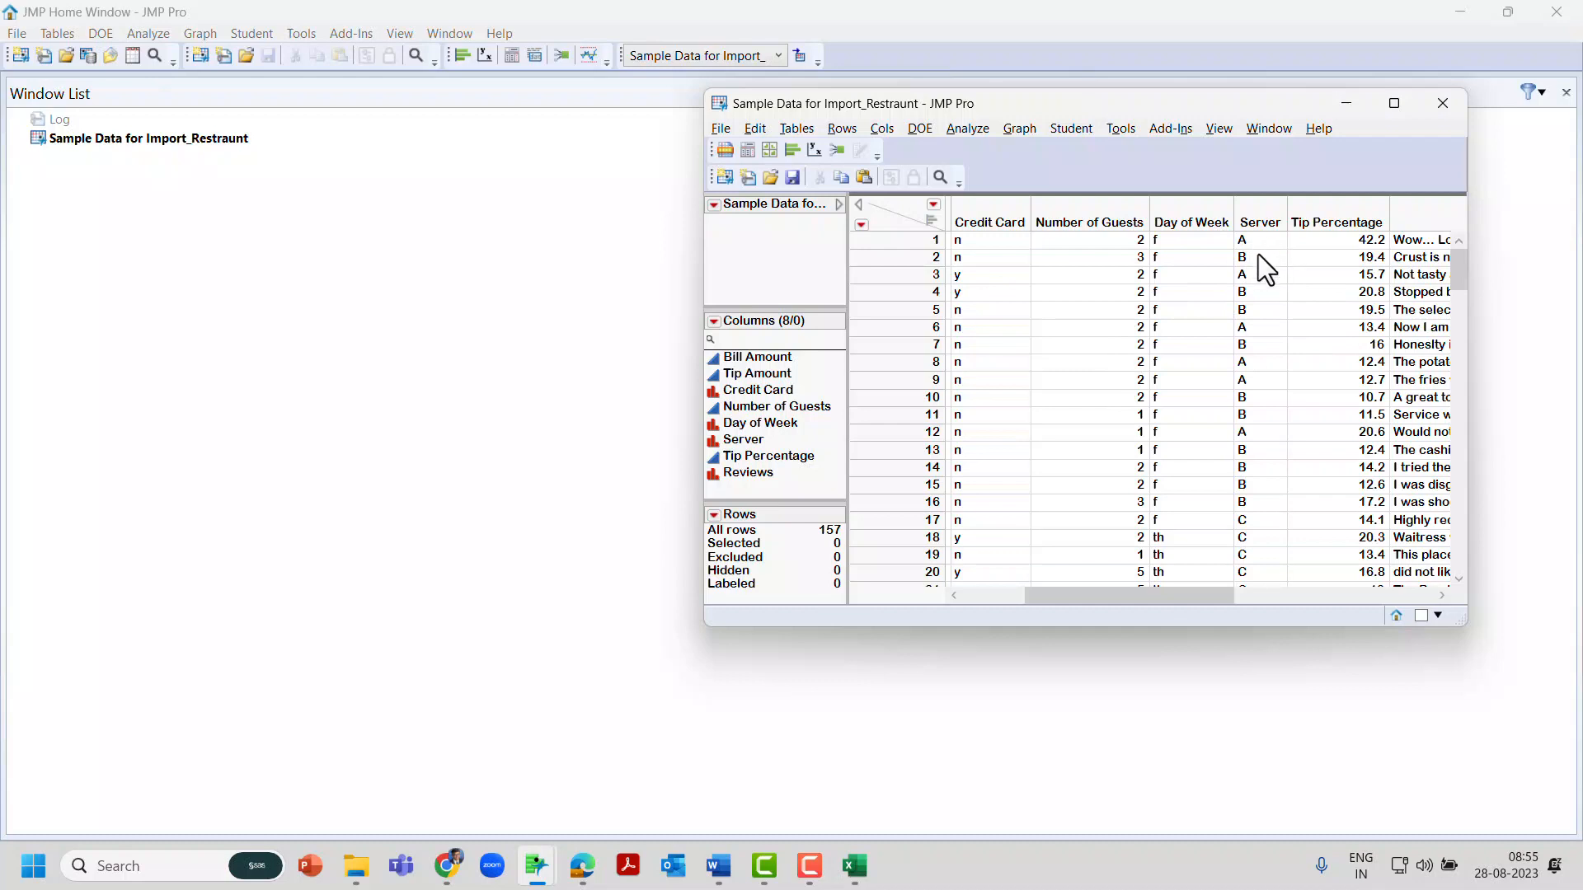
- Maximize the transferred Sample Data for Import_Restraunt table to view all its columns, and close it without saving
{"action": "left_click", "coordinate": [1393, 103]}
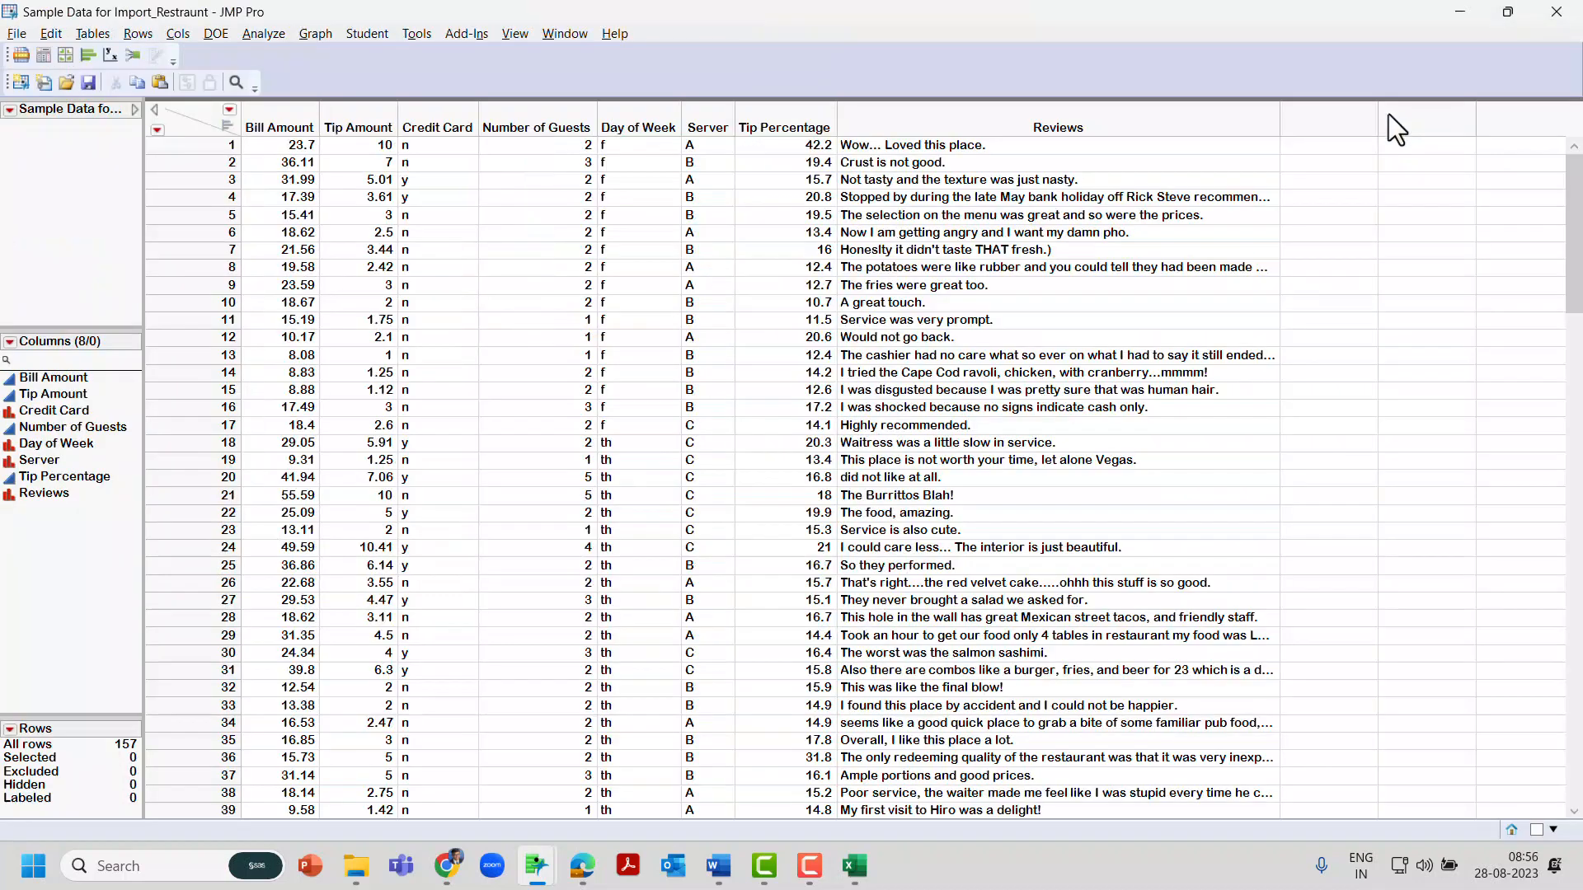
{"action": "left_click", "coordinate": [1556, 11]}
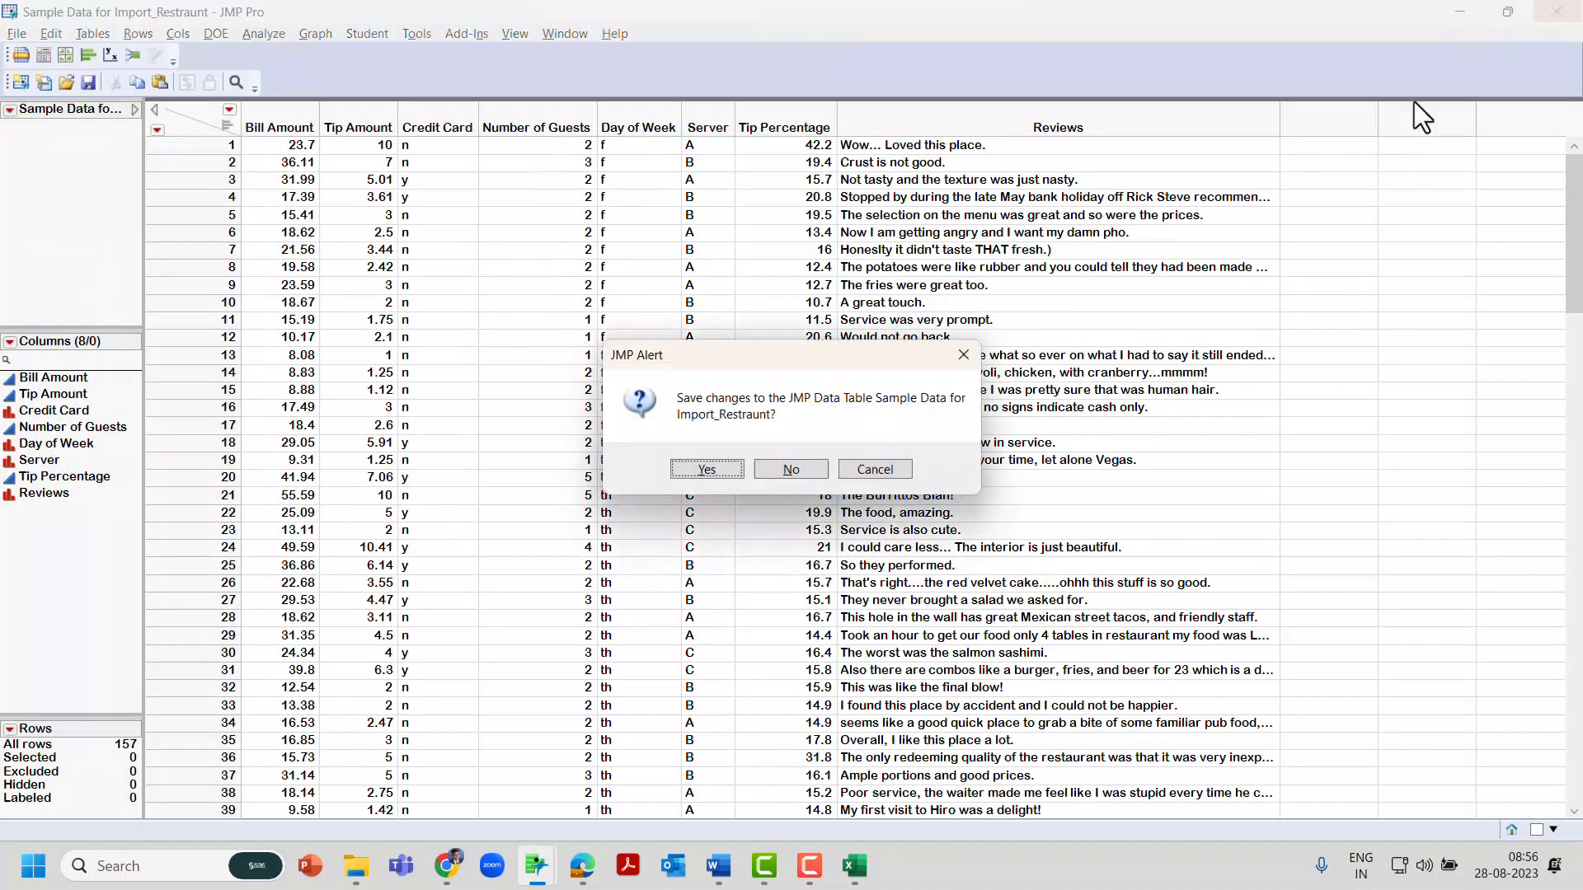
{"action": "left_click", "coordinate": [788, 462]}
- Close the Excel workbook and arrange a smaller JMP Home window beside the desktop file icons
{"action": "left_click_drag", "start_coordinate": [858, 1], "coordinate": [909, 138]}
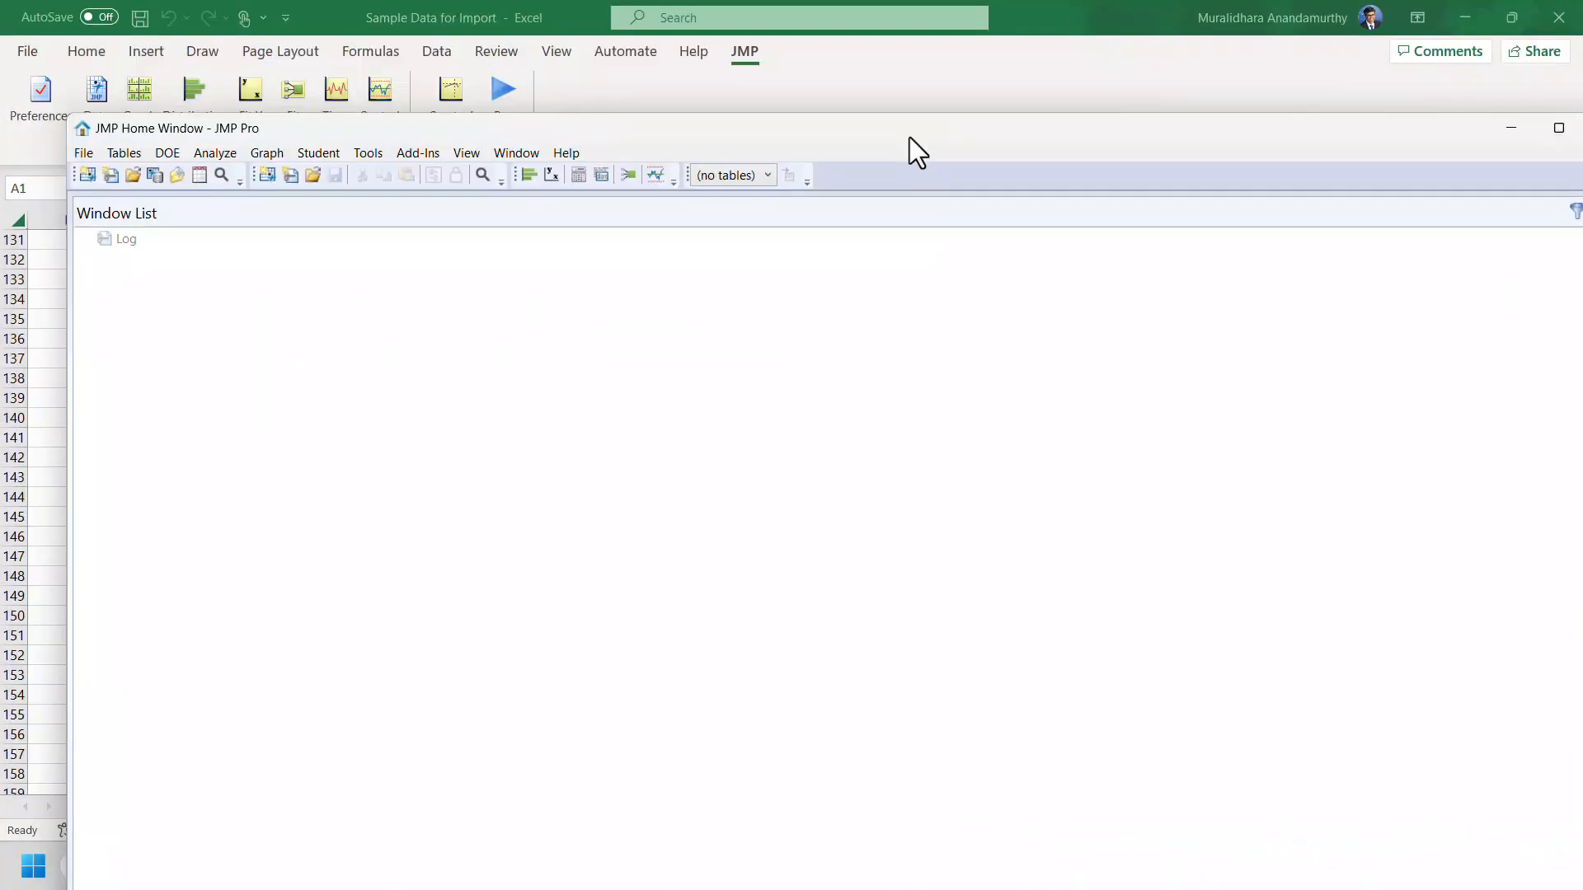
{"action": "left_click_drag", "start_coordinate": [1452, 131], "coordinate": [1163, 4]}
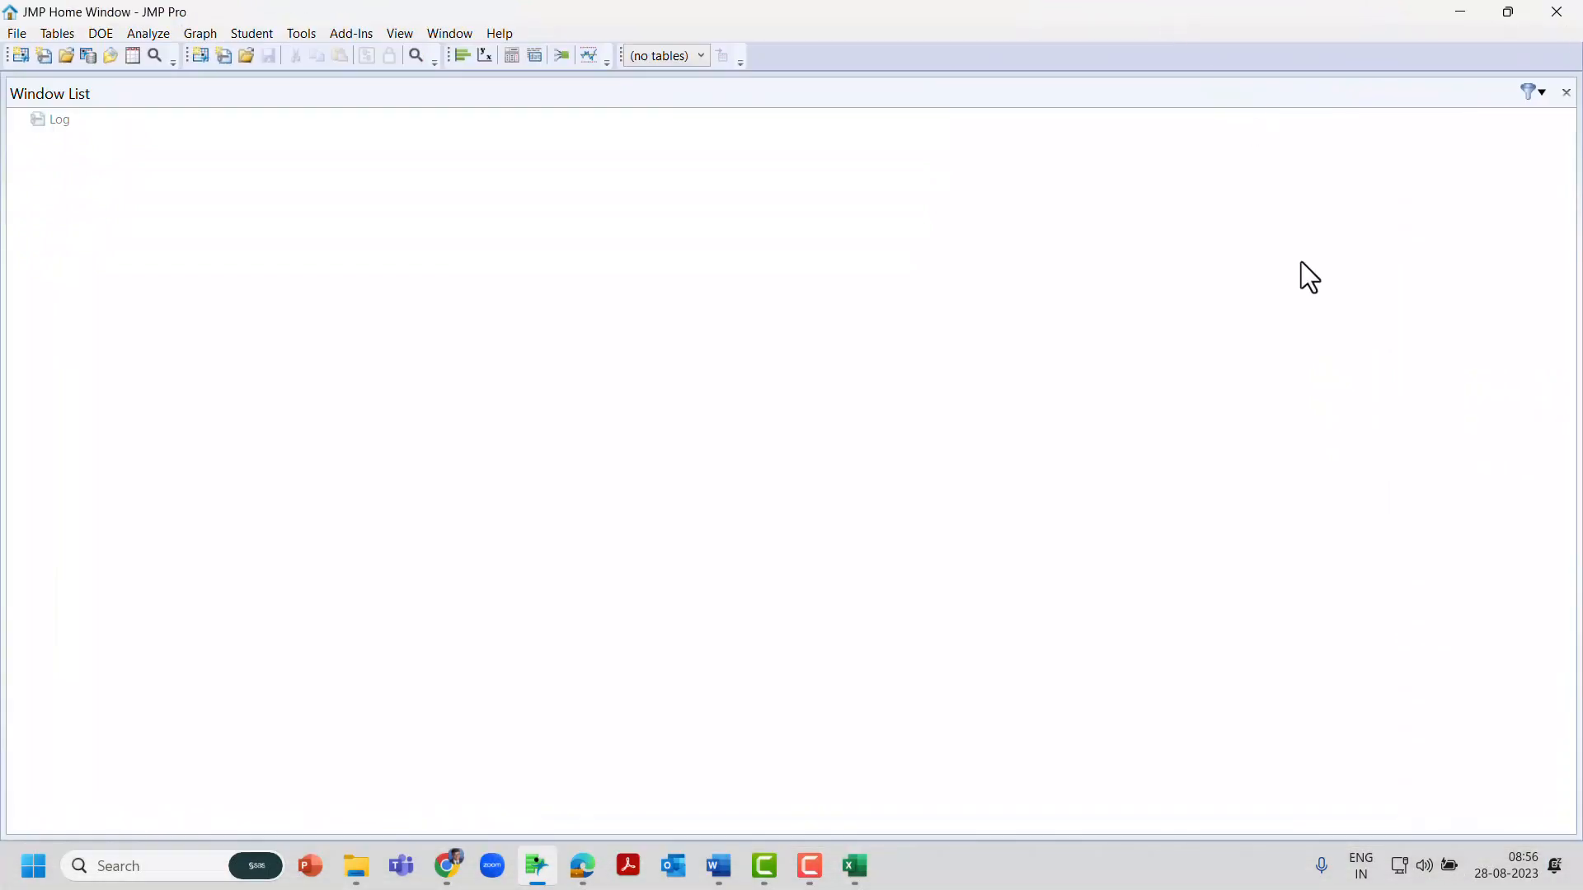
{"action": "left_click", "coordinate": [1507, 12]}
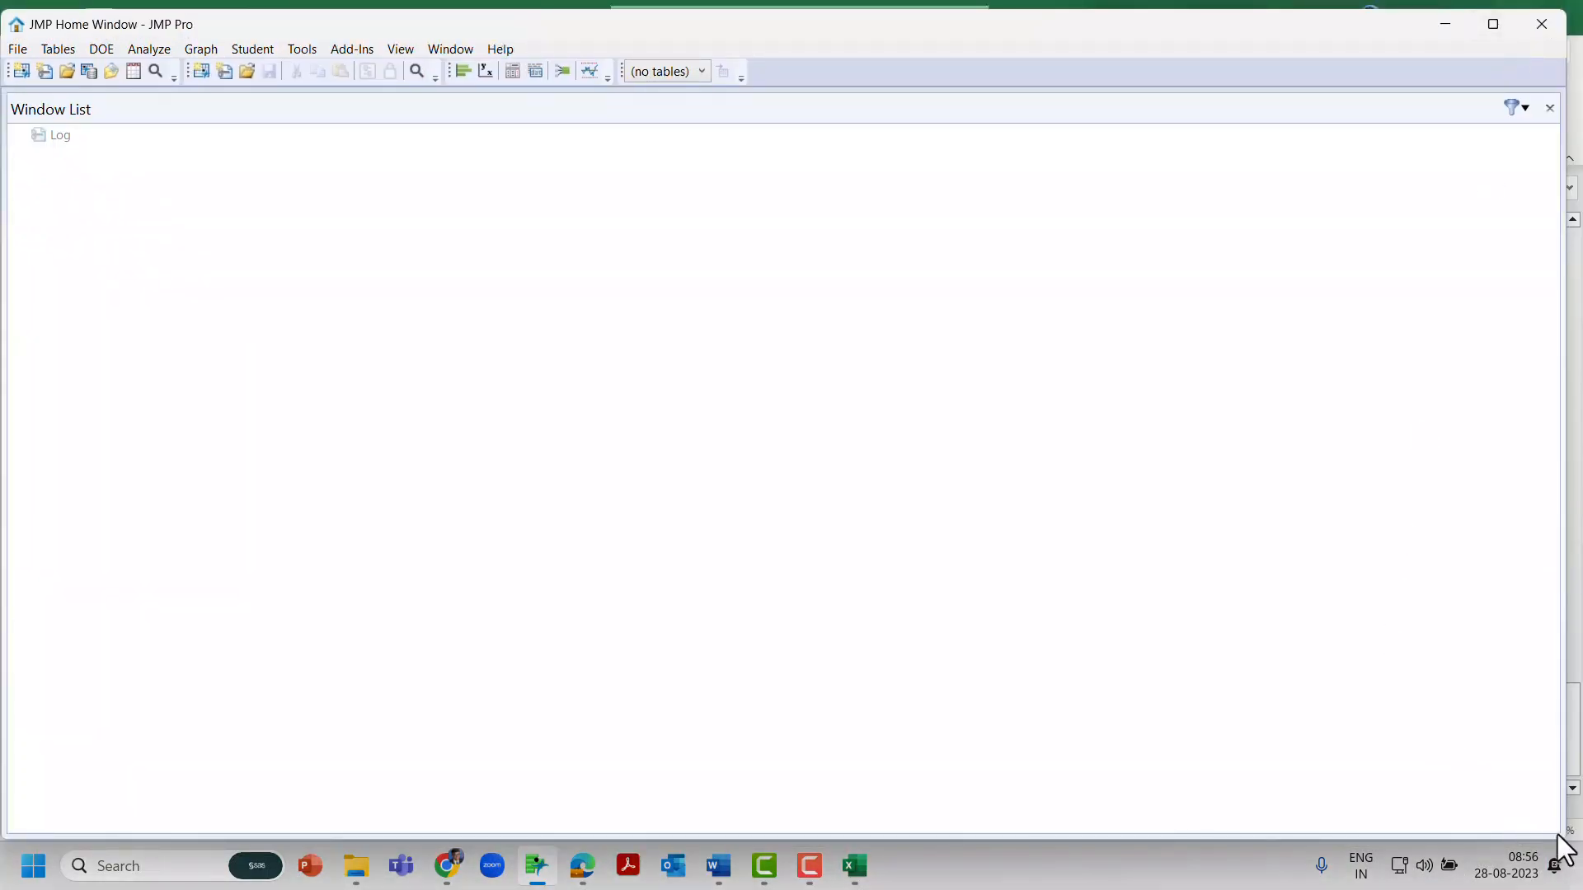
{"action": "left_click_drag", "start_coordinate": [1561, 835], "coordinate": [1085, 526]}
{"action": "left_click", "coordinate": [1558, 18]}
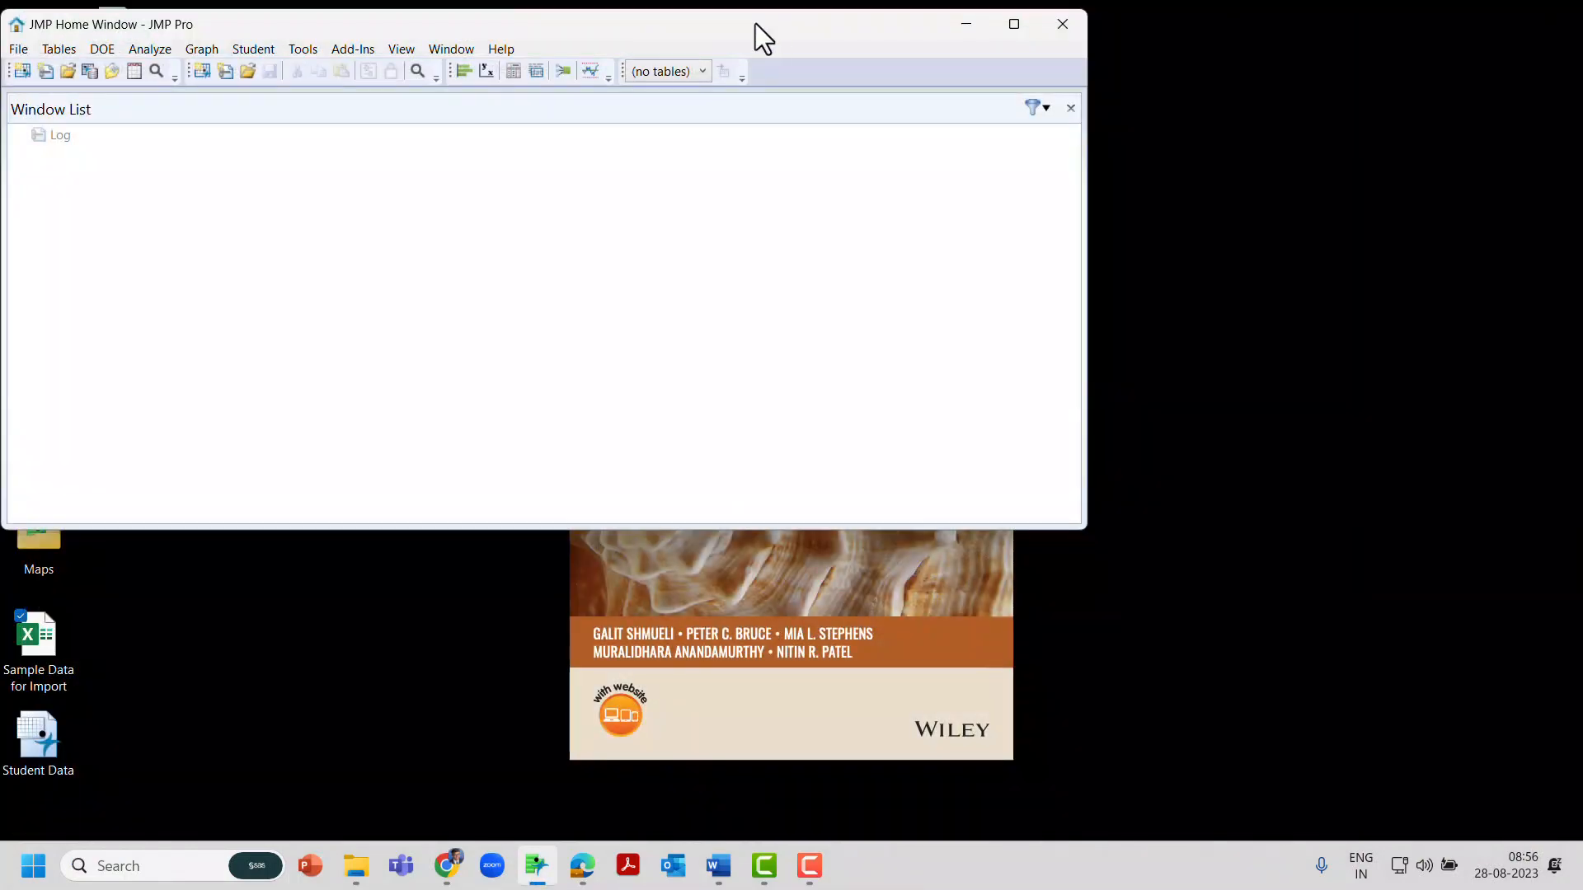
{"action": "left_click_drag", "start_coordinate": [754, 25], "coordinate": [1172, 83]}
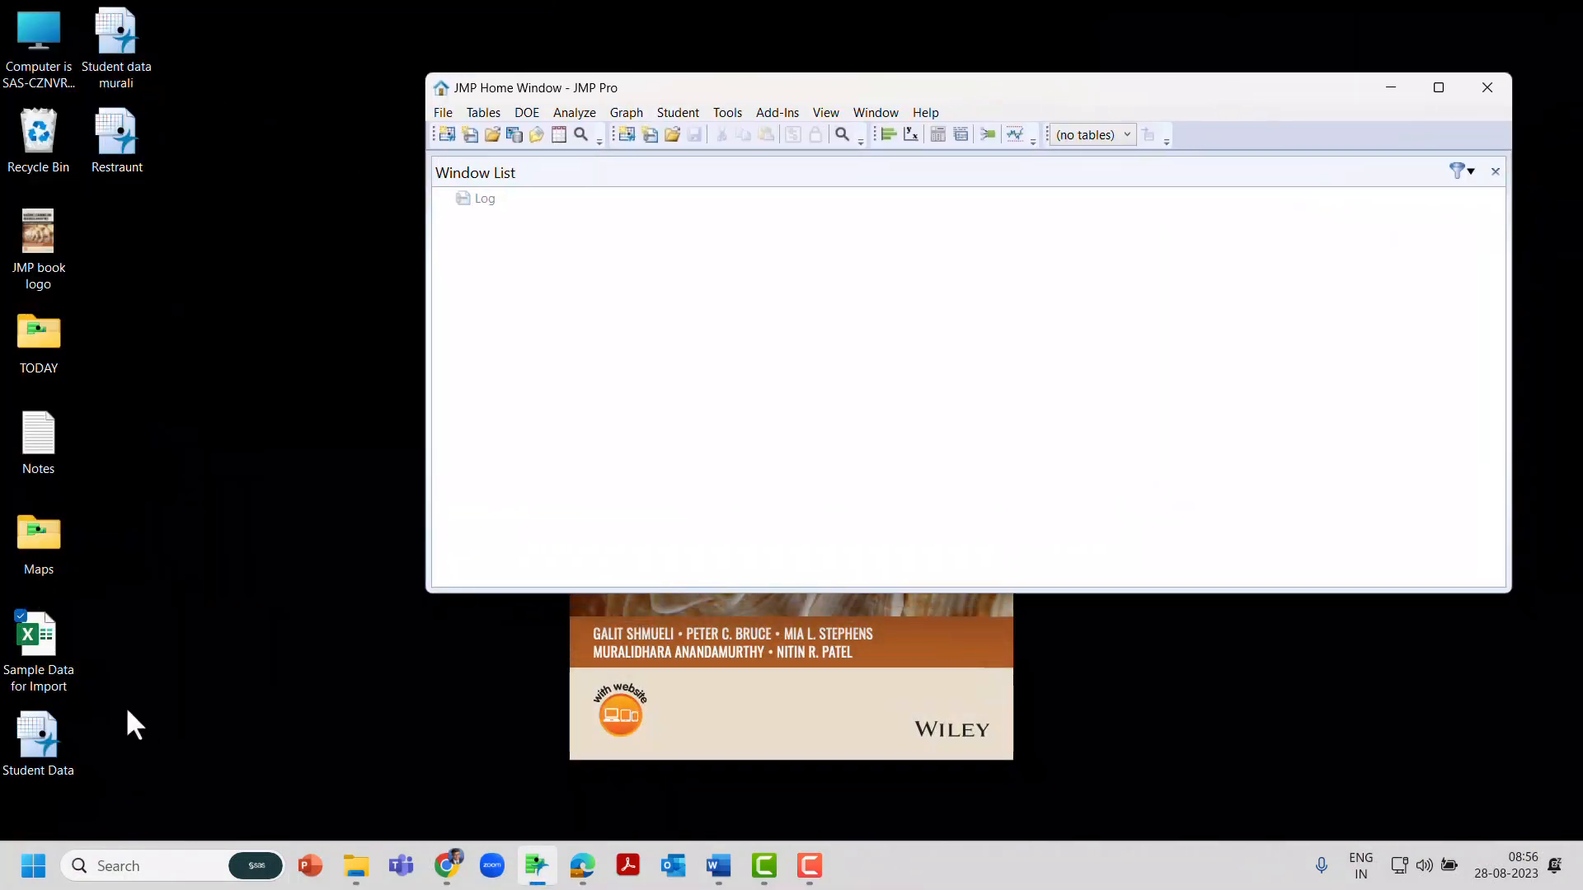
- Drop the Sample Data for Import workbook from the desktop onto JMP, import its Restraunt sheet, and close the Home window
{"action": "left_click_drag", "start_coordinate": [35, 668], "coordinate": [686, 404]}
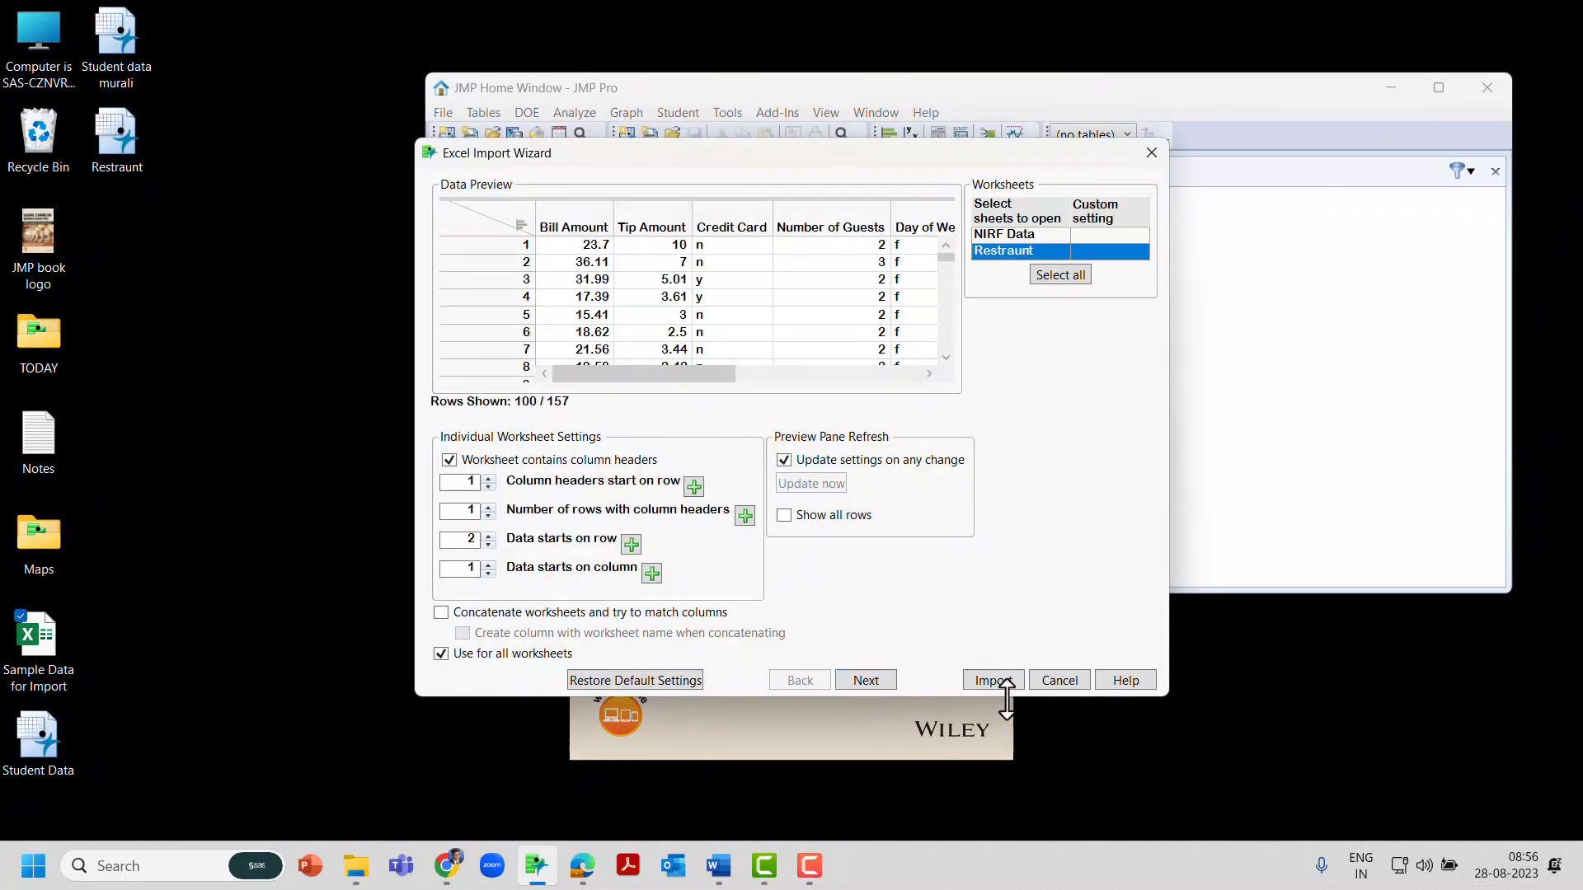
{"action": "left_click", "coordinate": [996, 684]}
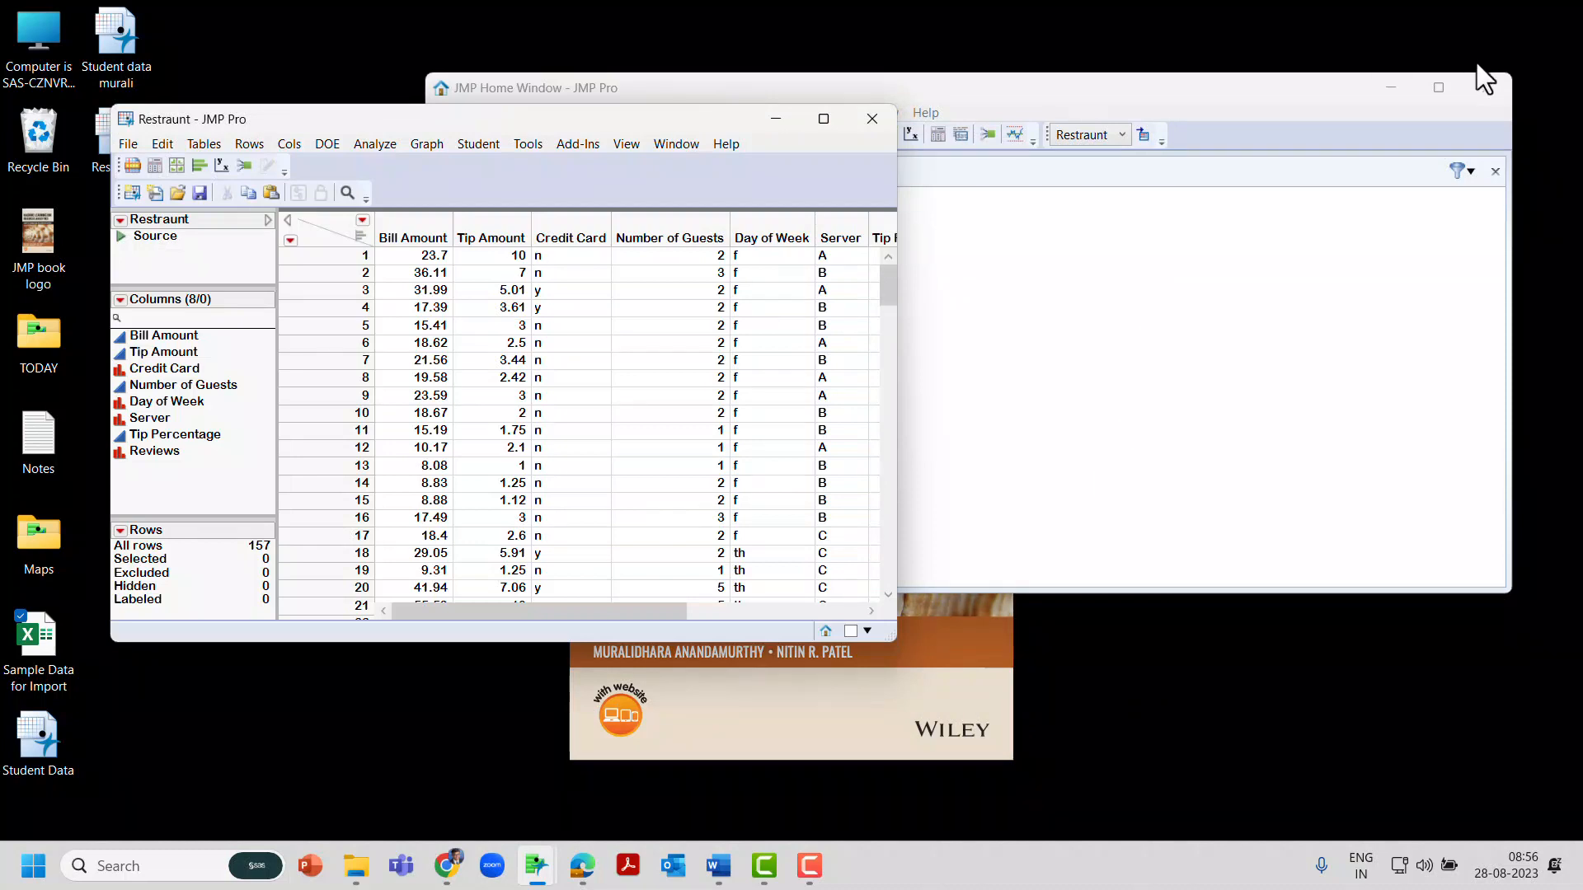
{"action": "left_click", "coordinate": [1488, 88]}
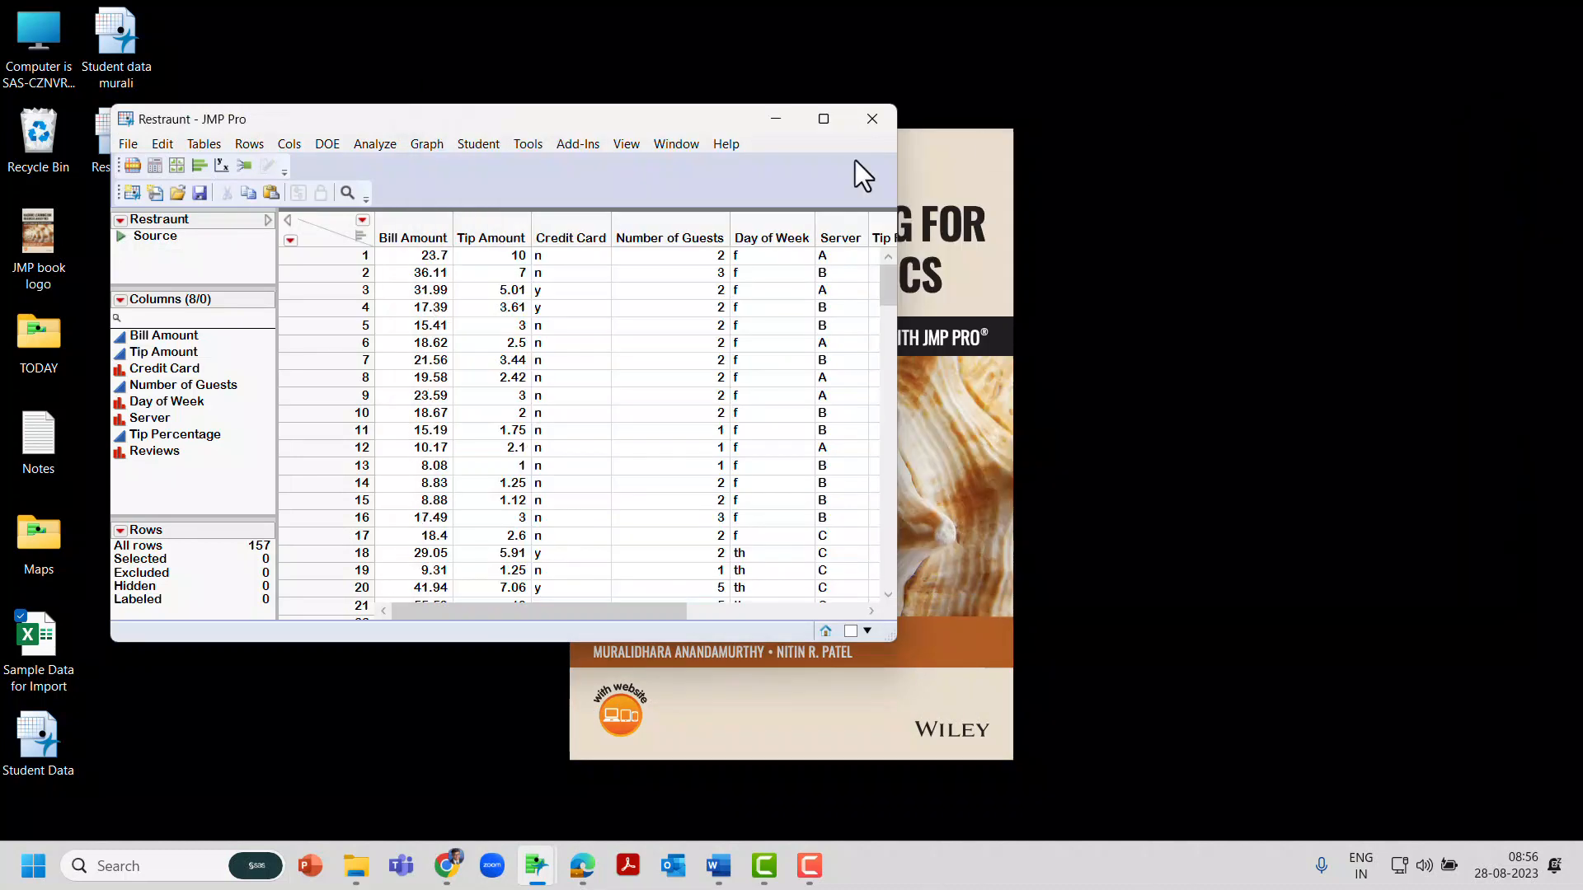
- Start closing the imported Restraunt table, cancel at the save question, and maximize the table window
{"action": "left_click", "coordinate": [882, 127]}
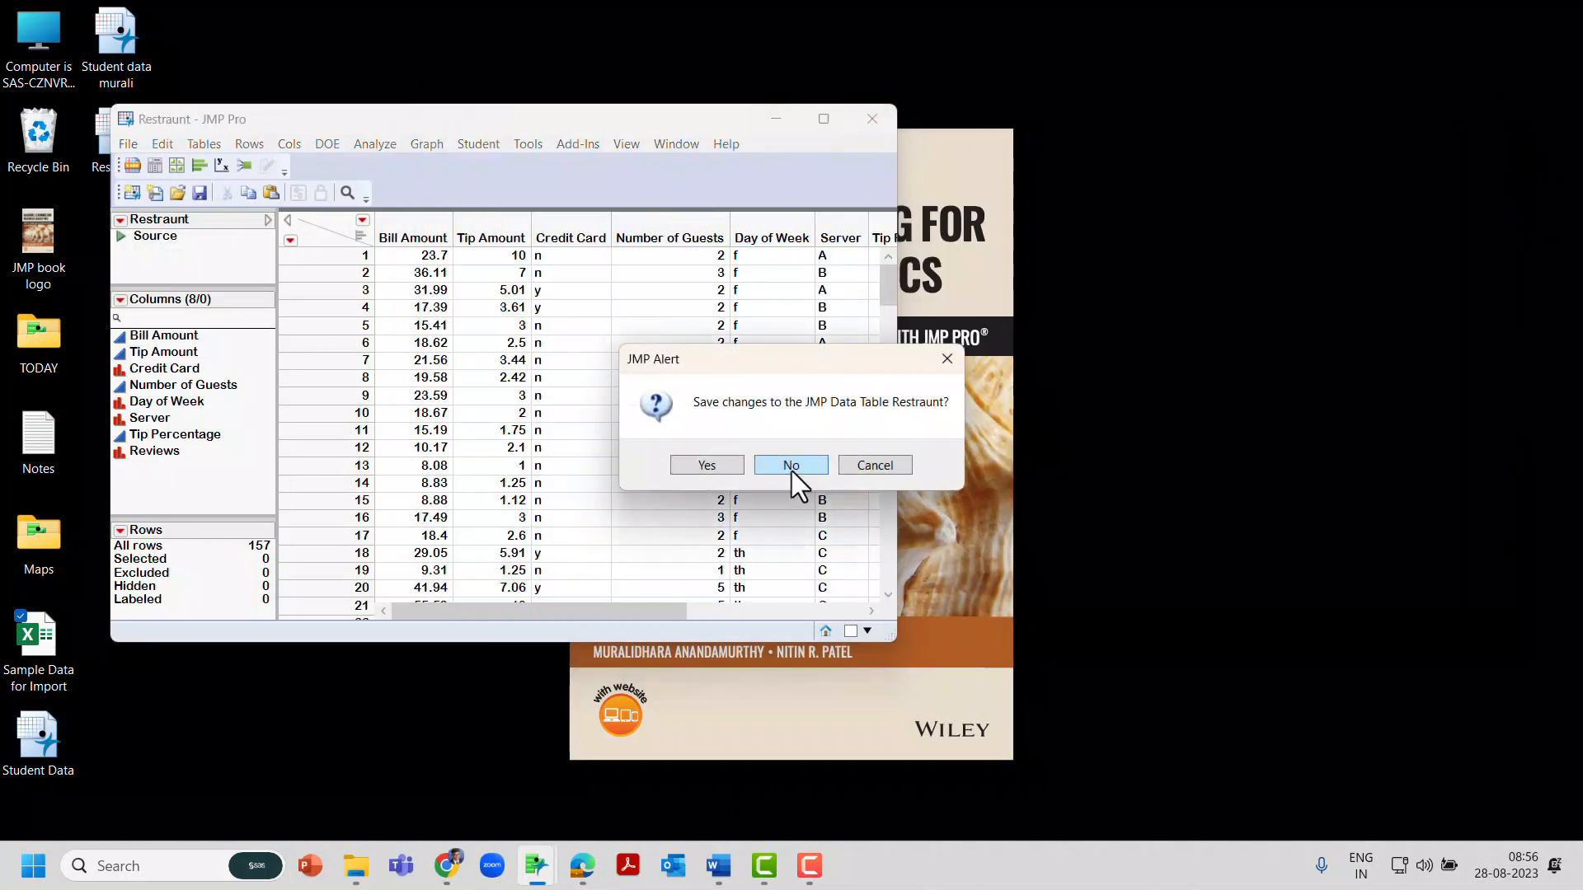
{"action": "left_click", "coordinate": [868, 466]}
{"action": "left_click", "coordinate": [823, 119]}
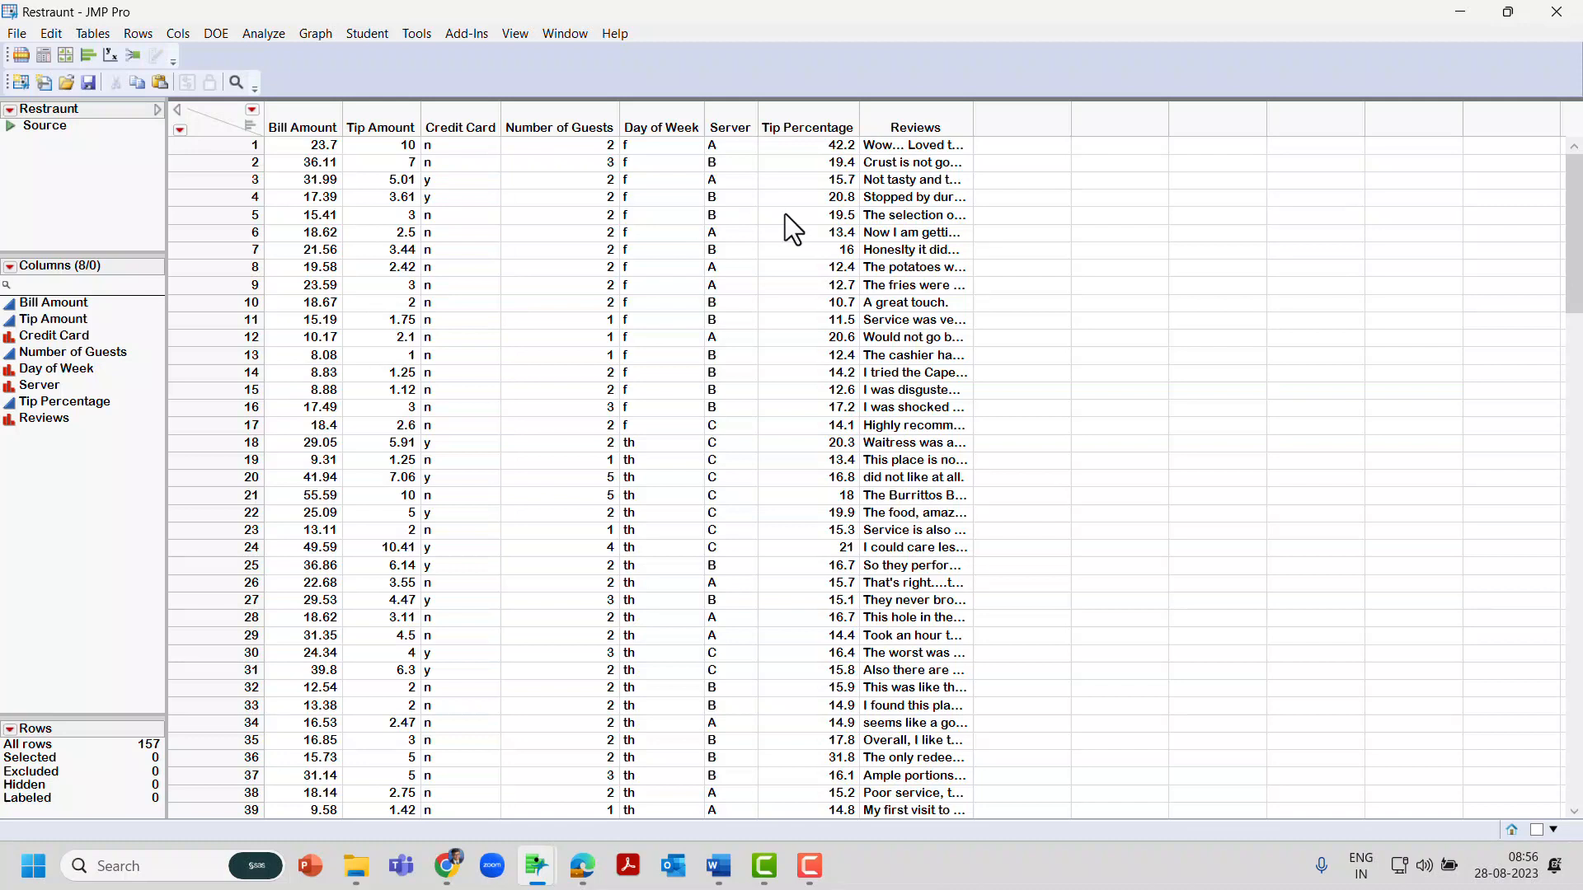
- Examine the file types available for opening data in JMP, and dismiss the Open Data File dialog without opening anything
{"action": "left_click", "coordinate": [21, 36]}
{"action": "left_click", "coordinate": [44, 96]}
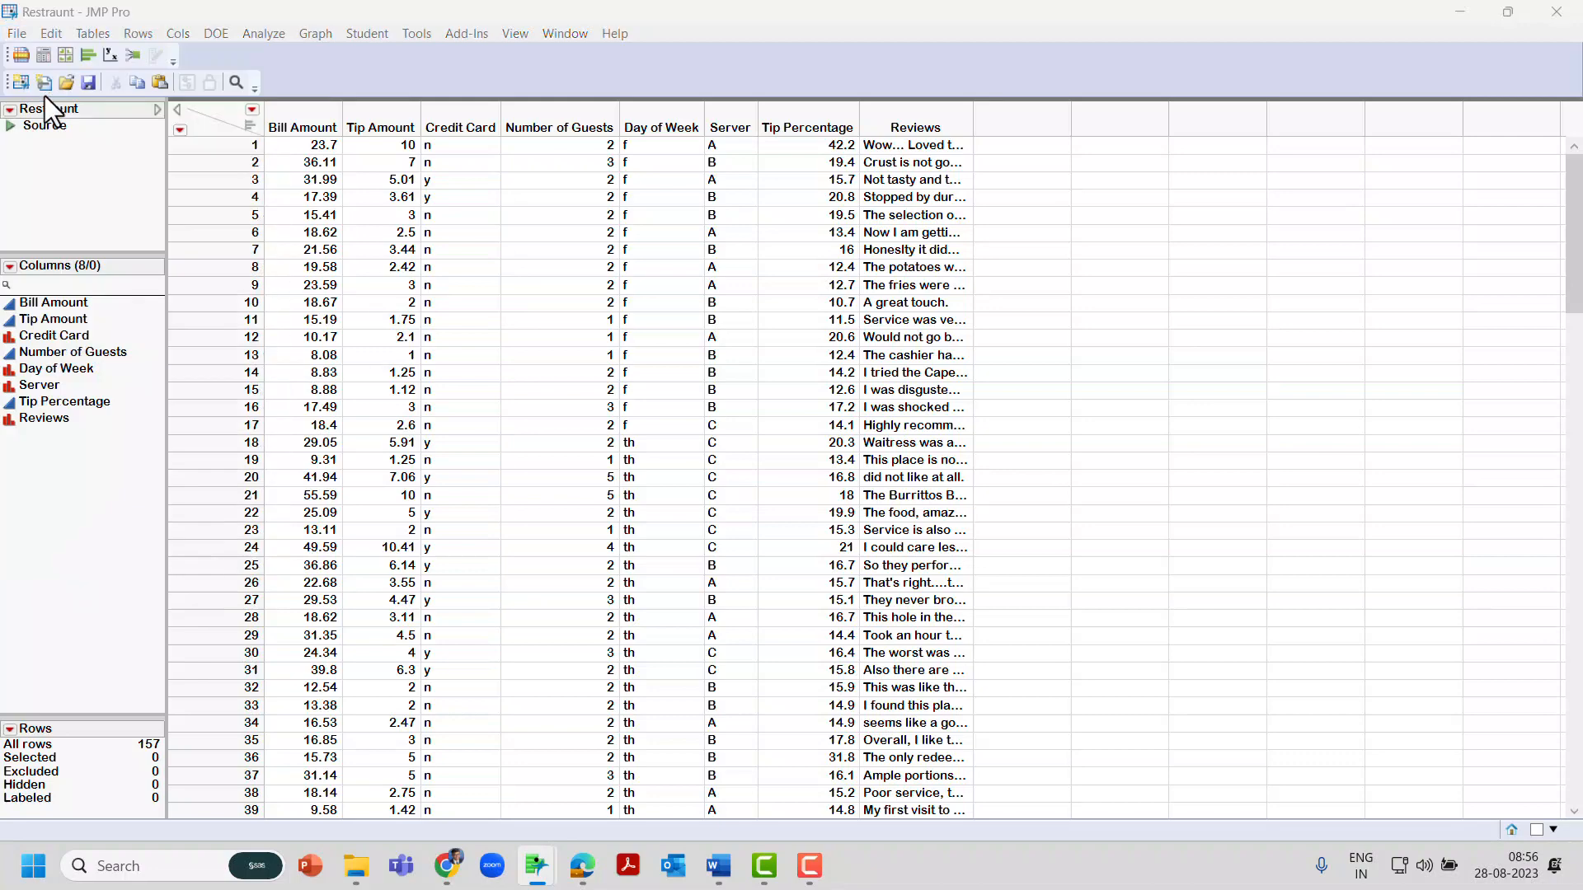
{"action": "left_click", "coordinate": [1236, 674]}
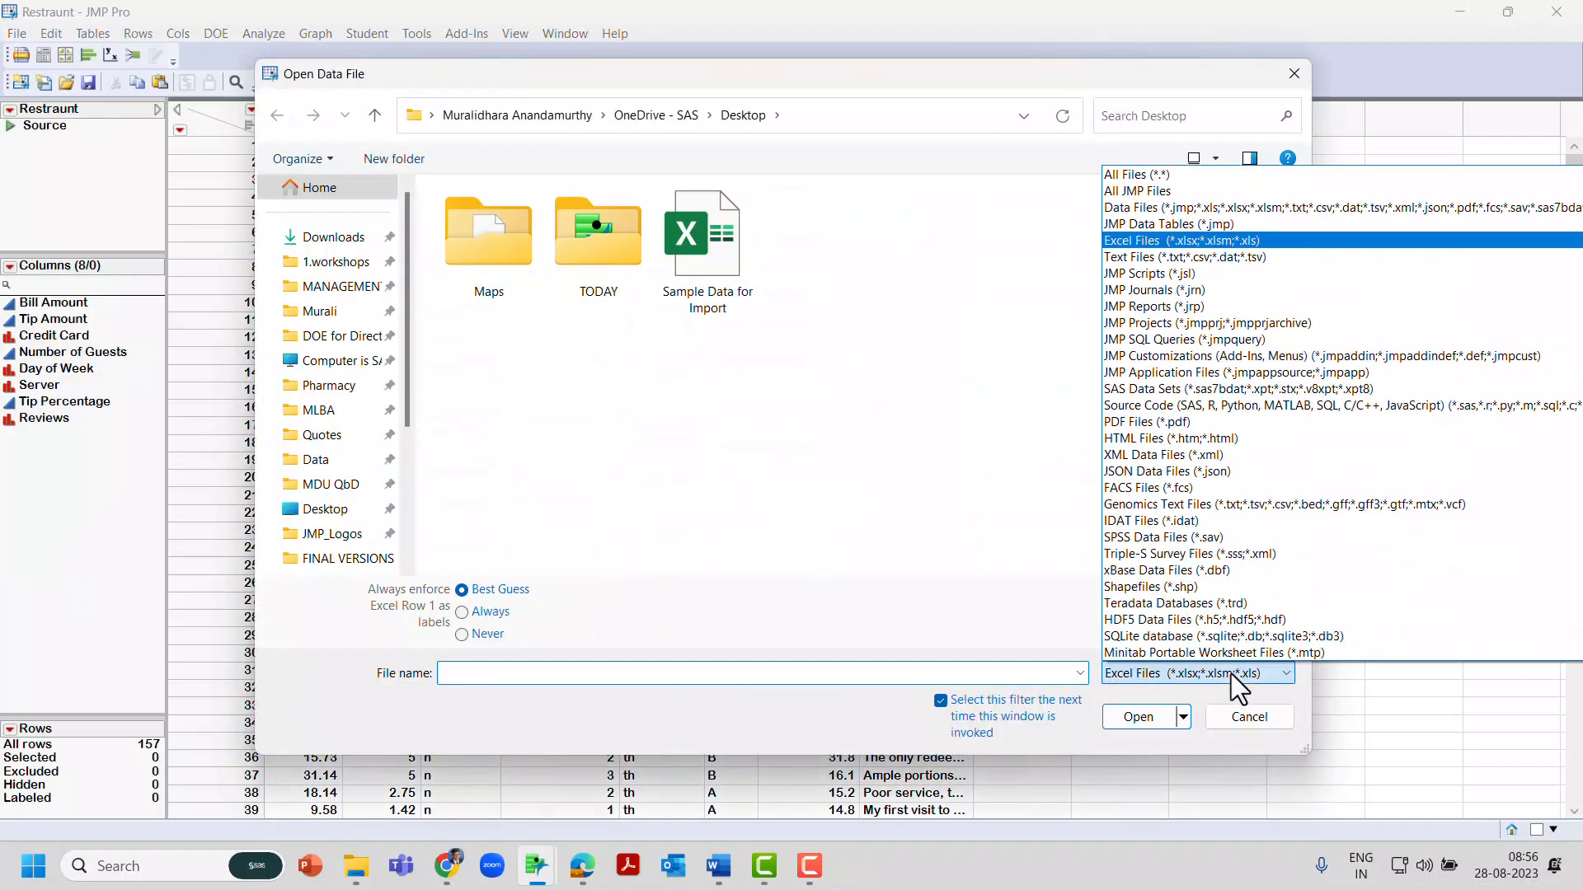
{"action": "left_click", "coordinate": [976, 479]}
{"action": "left_click", "coordinate": [1294, 73]}
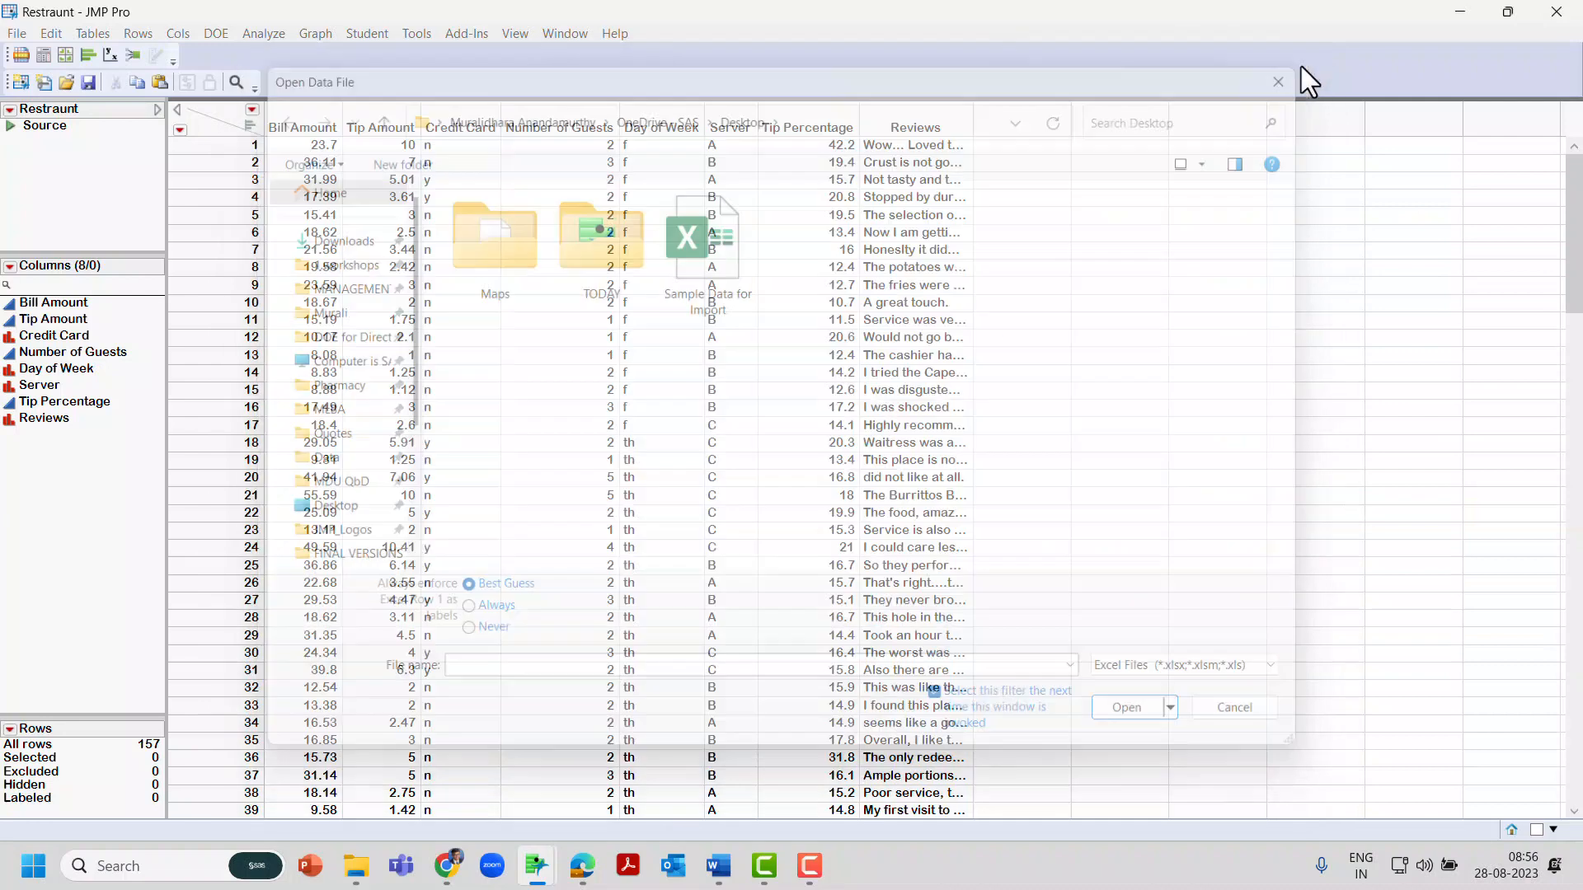